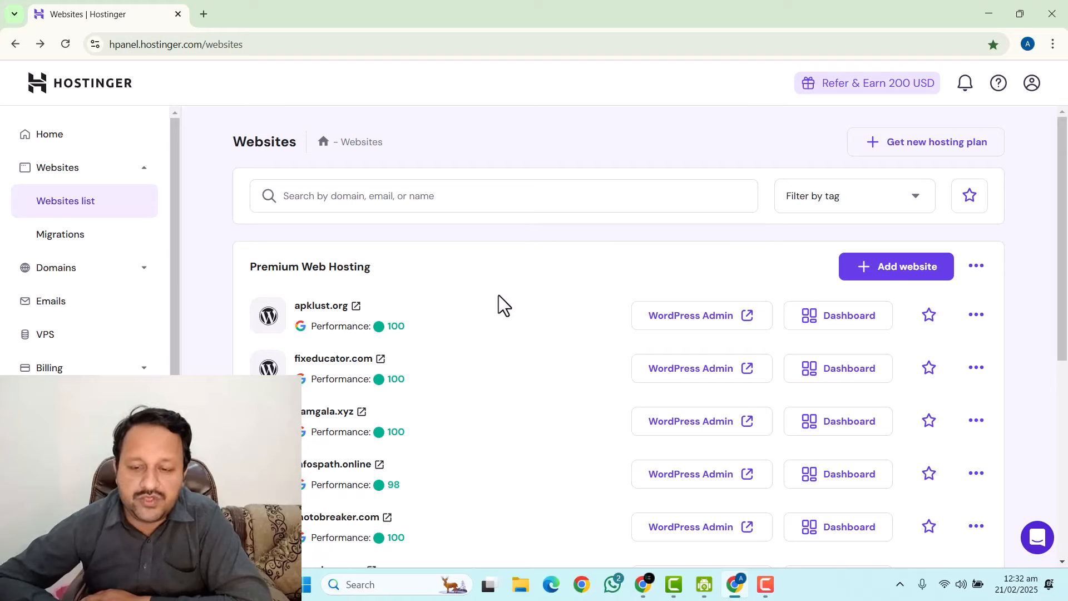
Add an empty PHP/HTML website and claim pcpak.online as its domain.
click(883, 277)
click(773, 427)
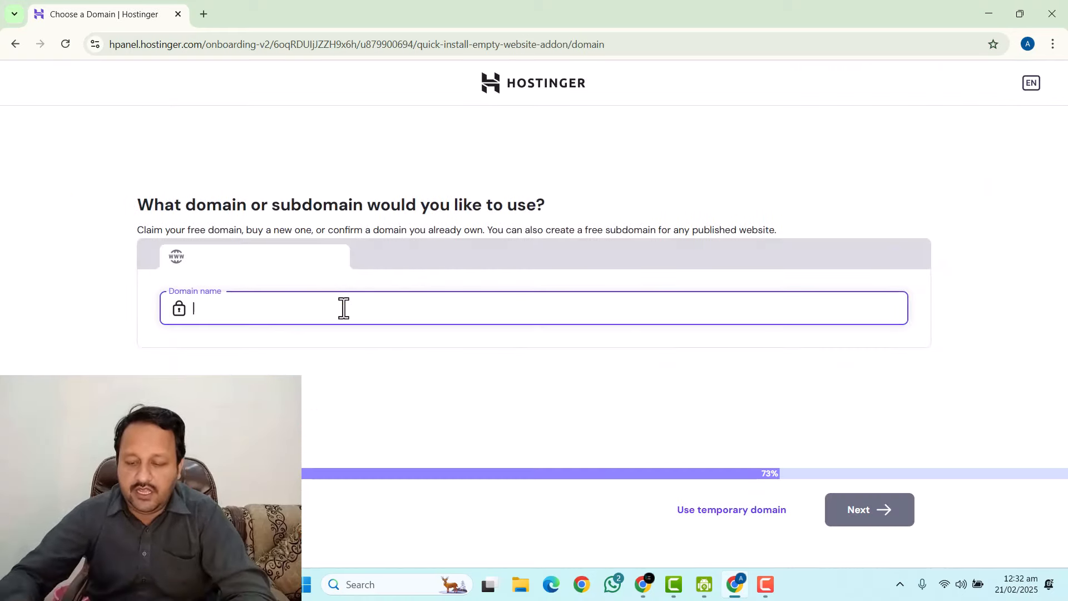
text(pdpak.online)
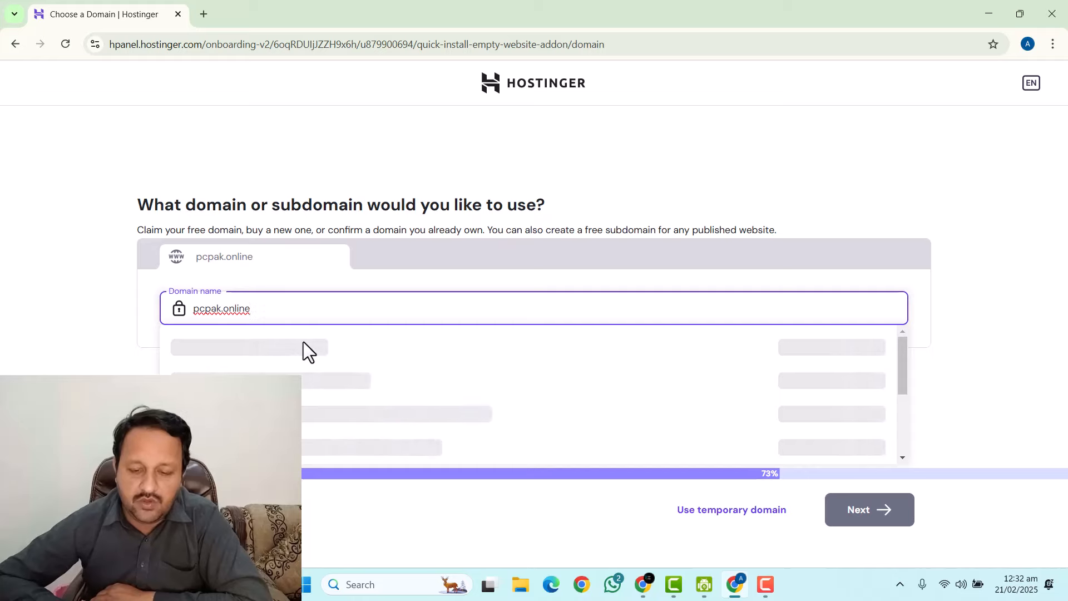
click(305, 347)
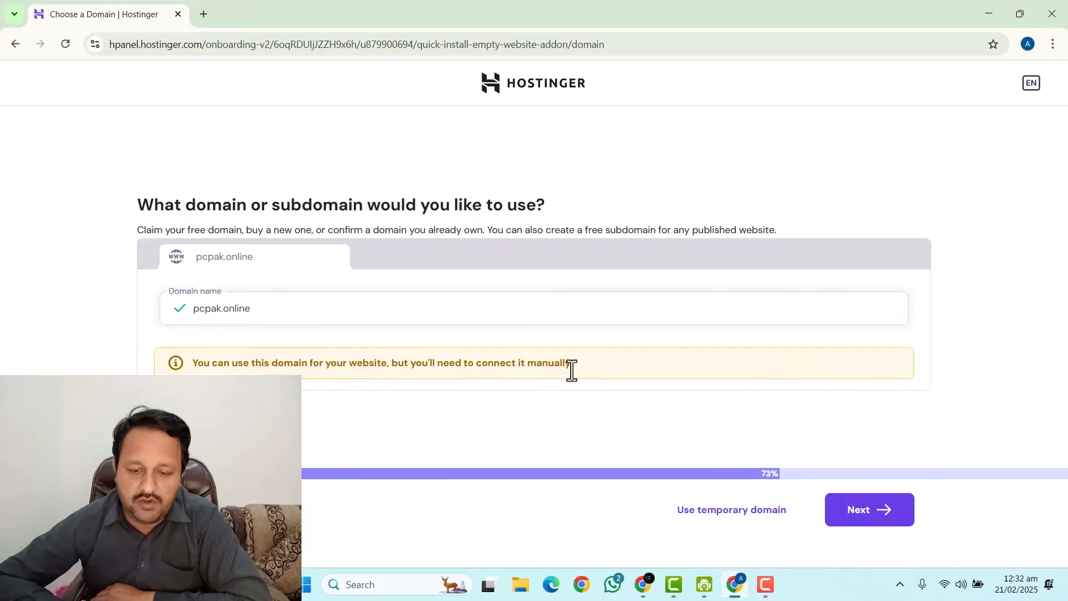
Continue with pcpak.online, dismiss the clear-cache notice, and open the Auto Installer.
click(871, 525)
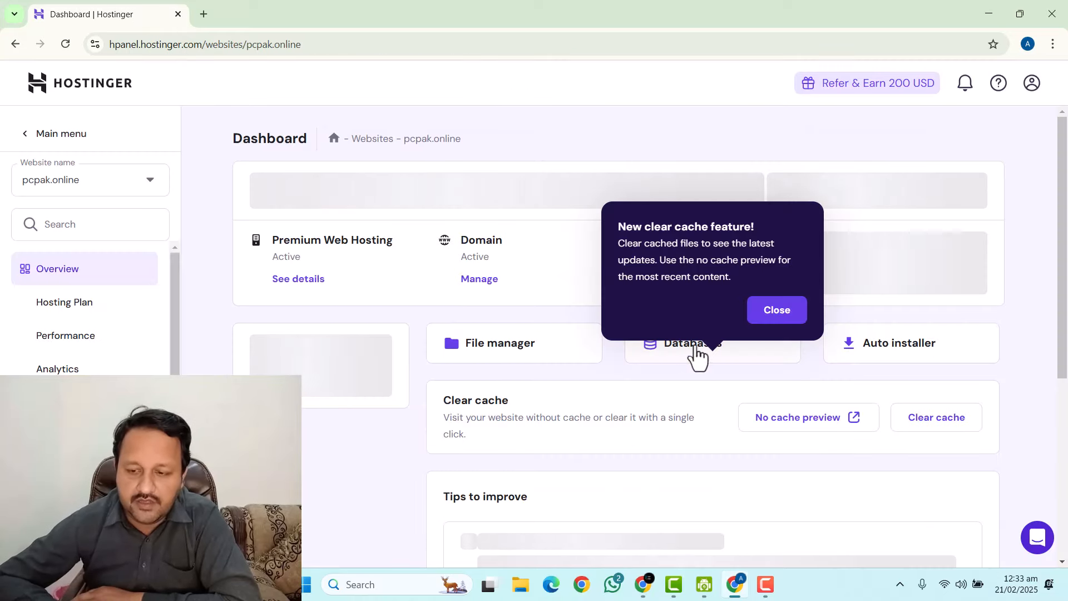
click(760, 318)
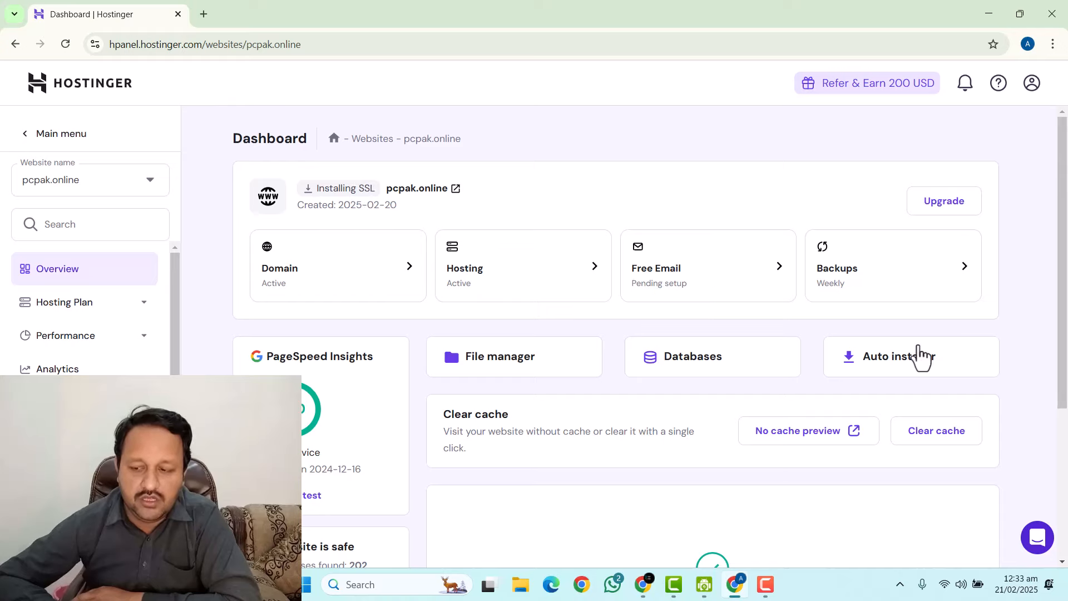
click(876, 366)
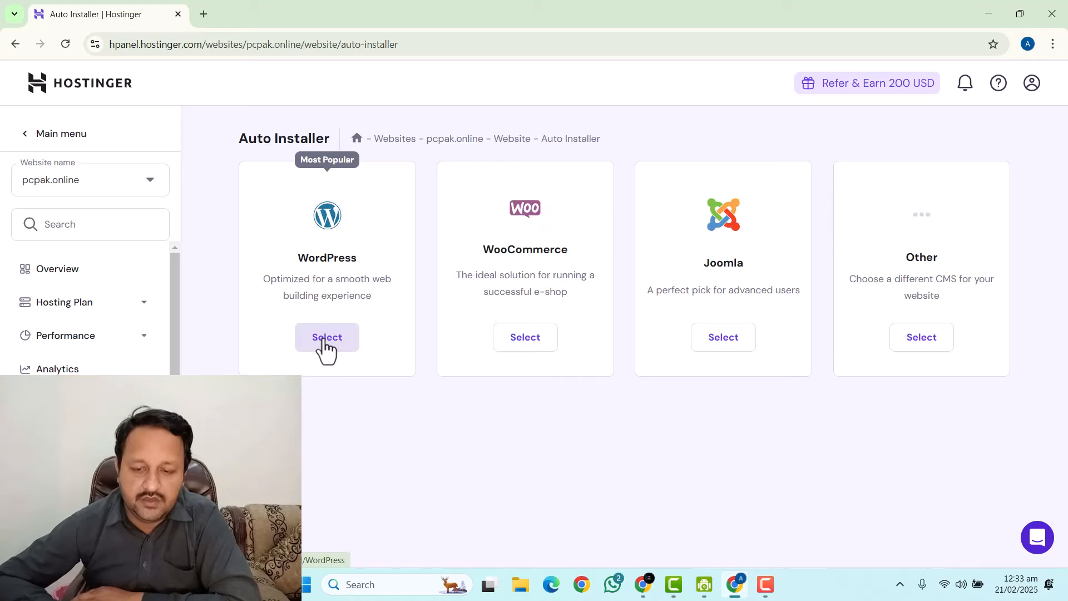
Choose WordPress and enter the website title 'Playing Games'.
click(325, 340)
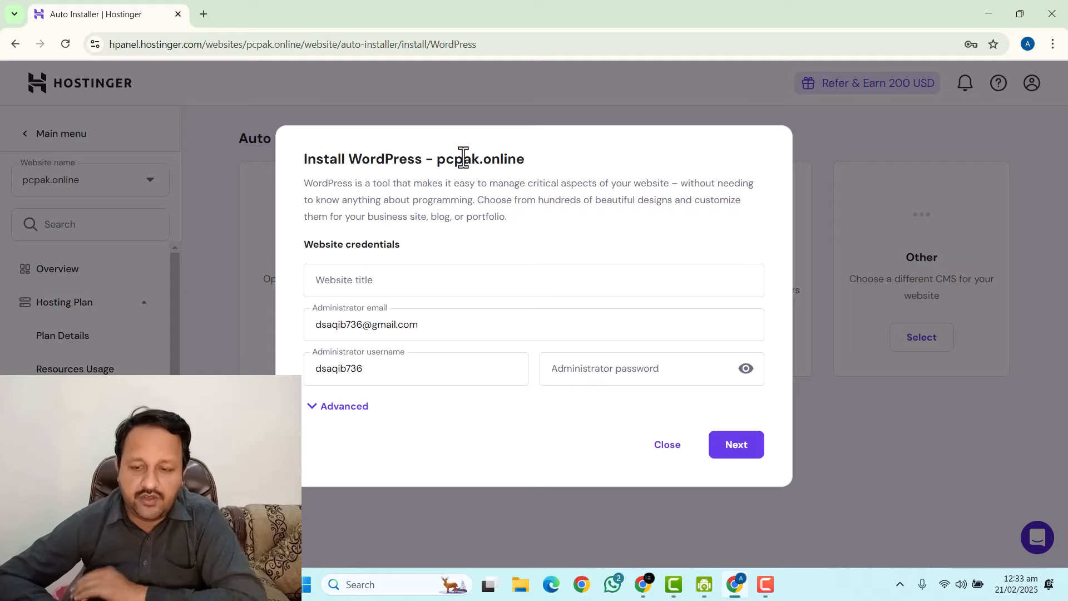
click(372, 280)
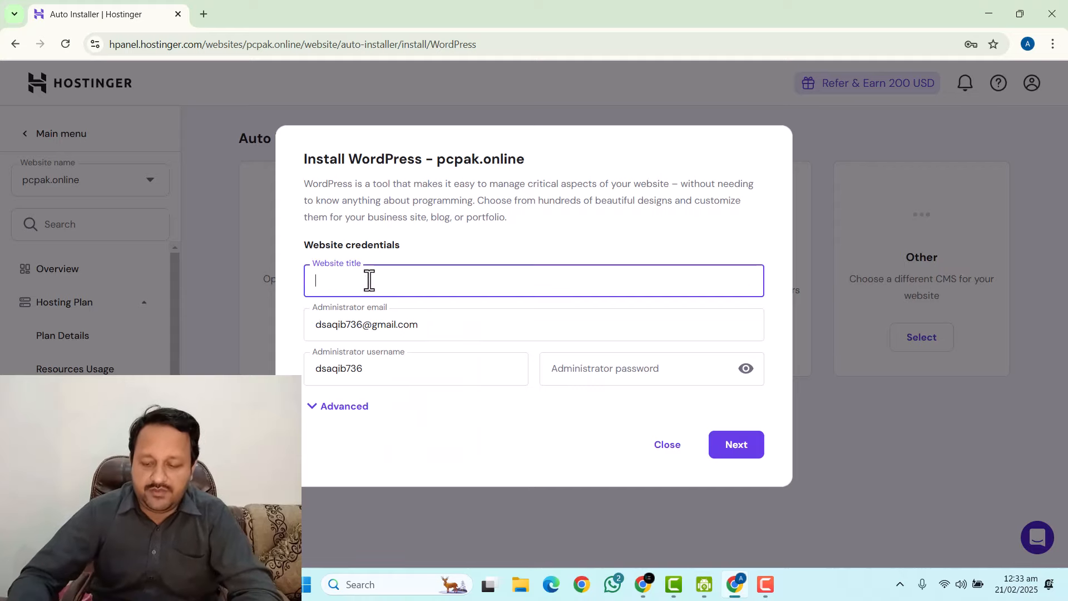
text(P)
key(BackSpace)
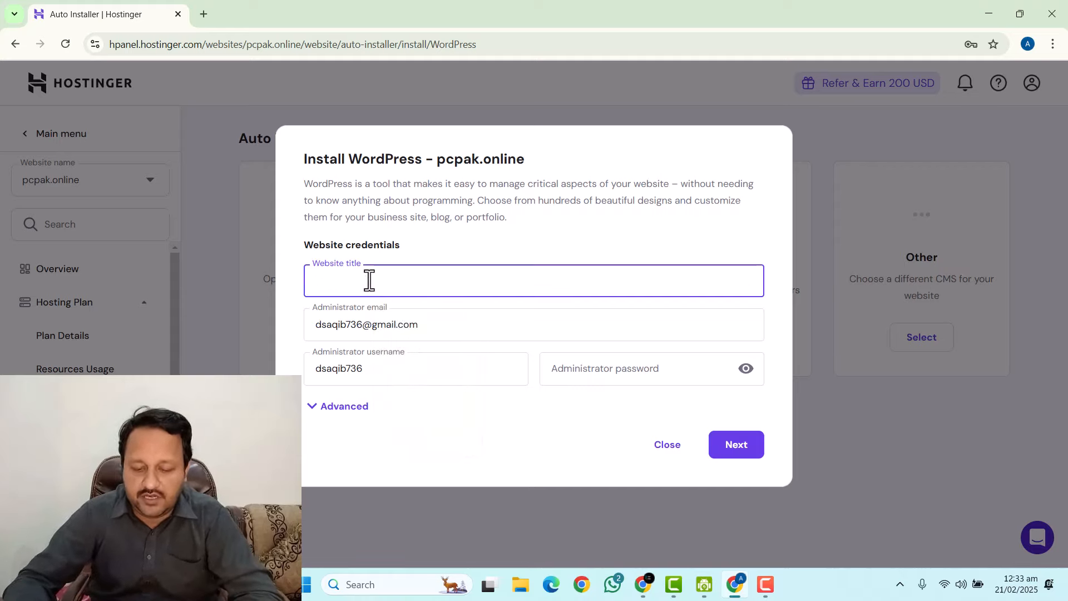
text(Plaing)
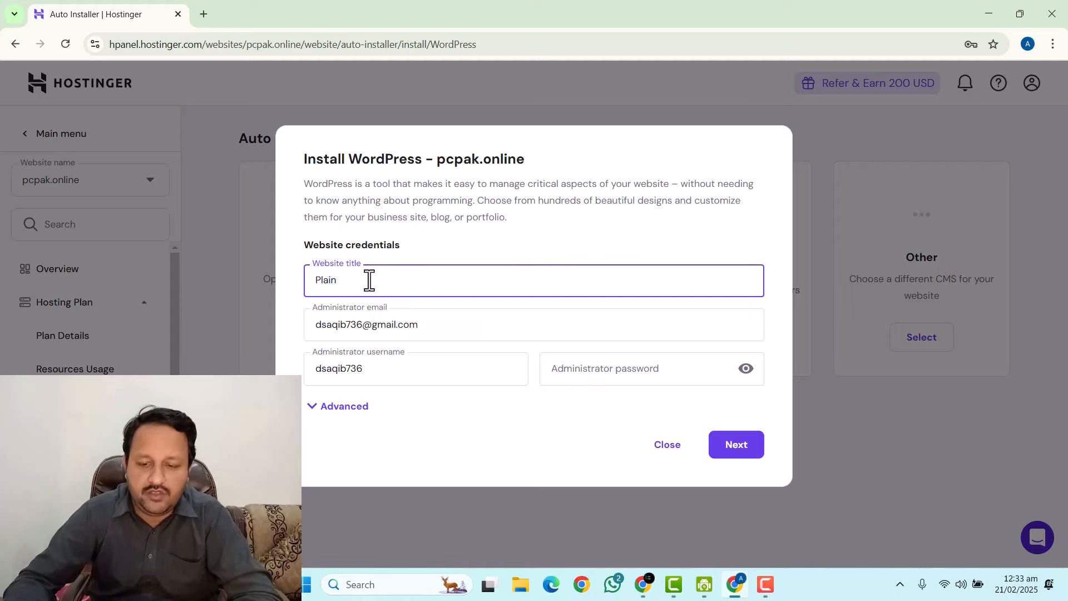
key(BackSpace)
key(BackSpace)
text(yi)
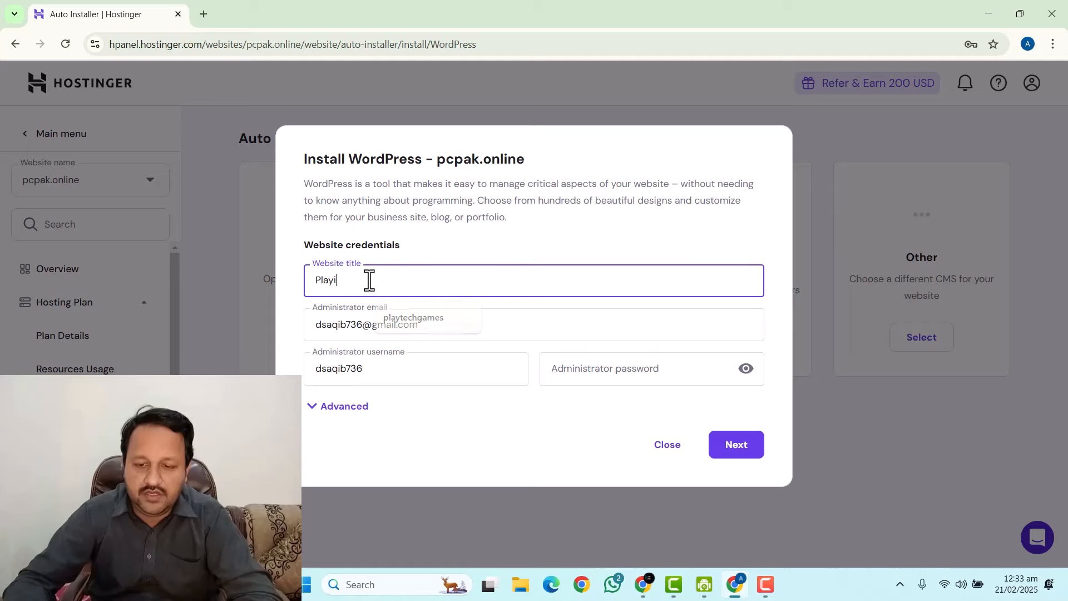
text(ng G)
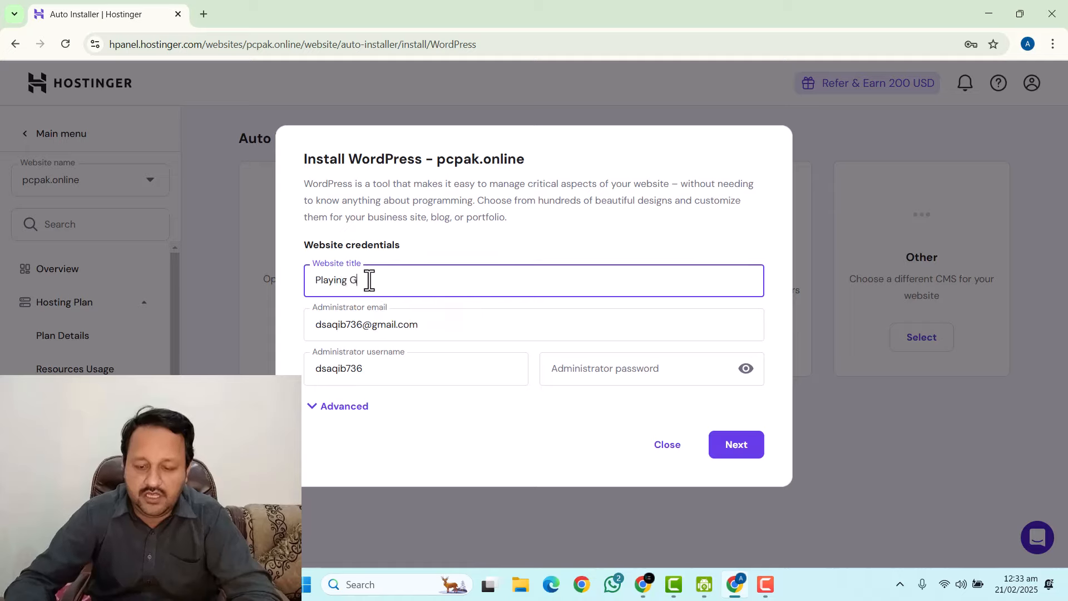
text(ames)
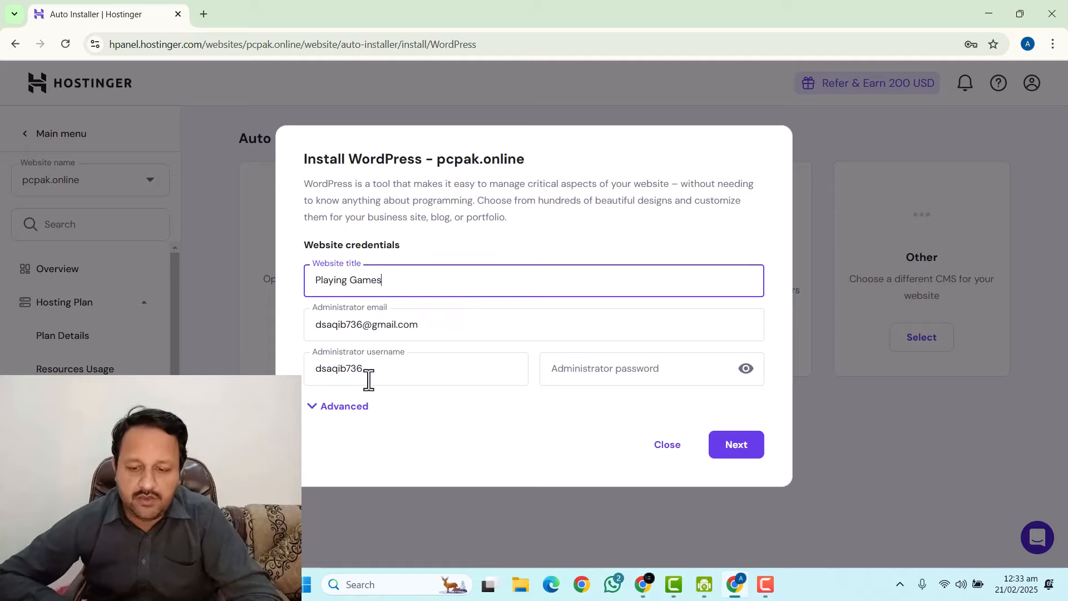
Set the administrator username to admin, enter a password, and continue.
double_click(455, 382)
text(admin)
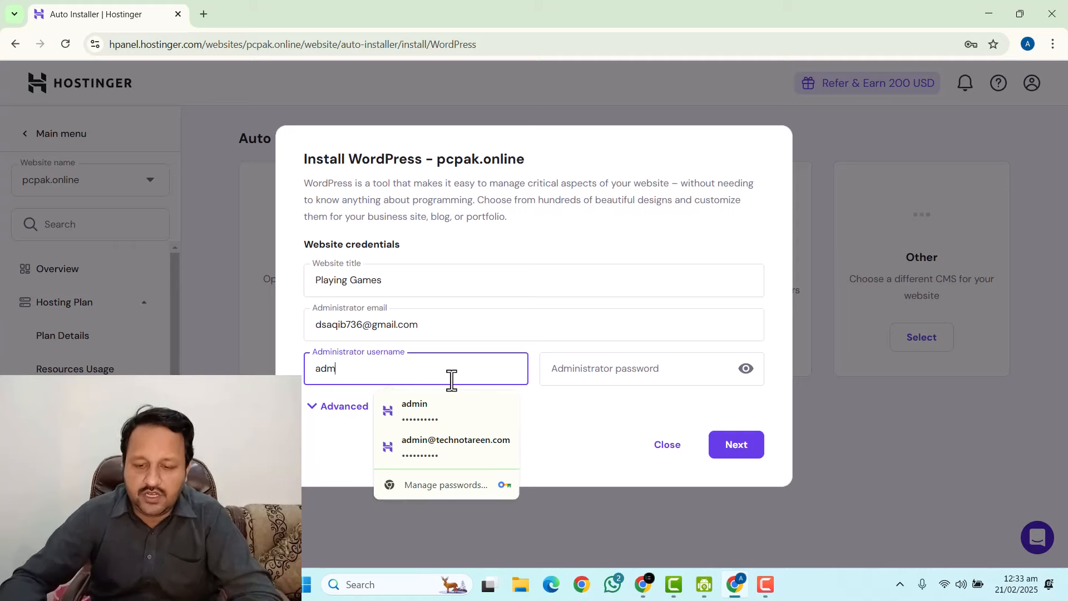
key(Tab)
text(Admin@12)
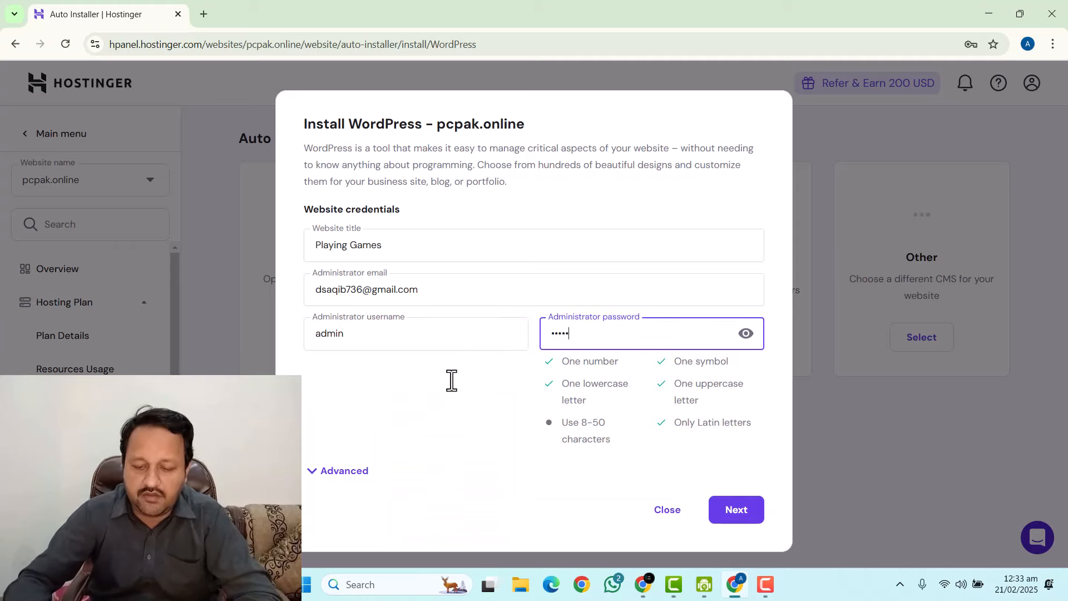
text(34)
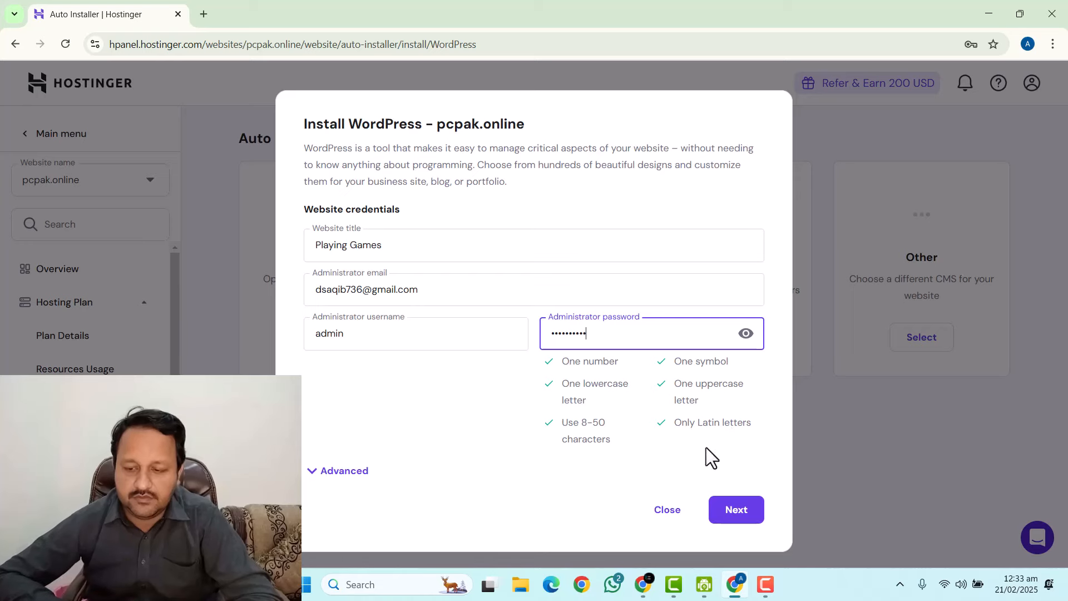
click(726, 509)
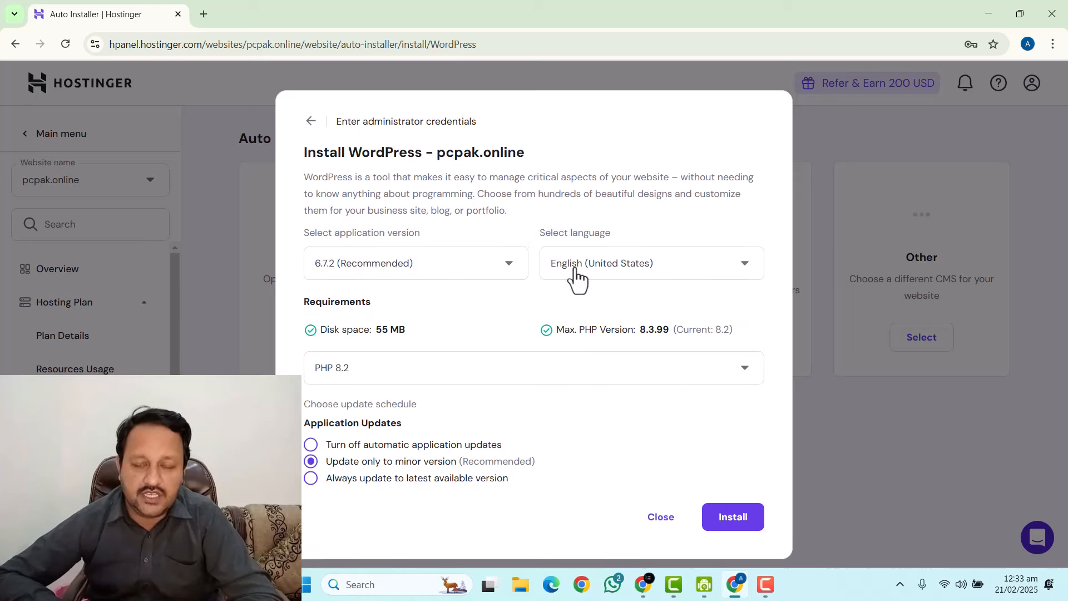
Install WordPress on pcpak.online with the default version, language and PHP settings.
click(734, 523)
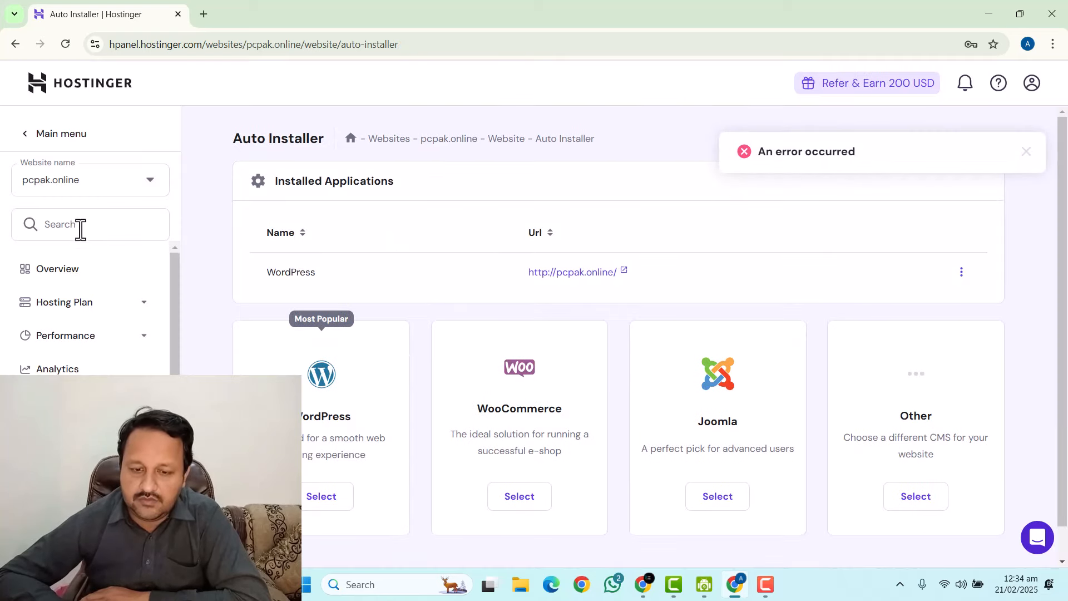
Open pcpak.online's WordPress admin from hPanel's Websites list.
click(71, 271)
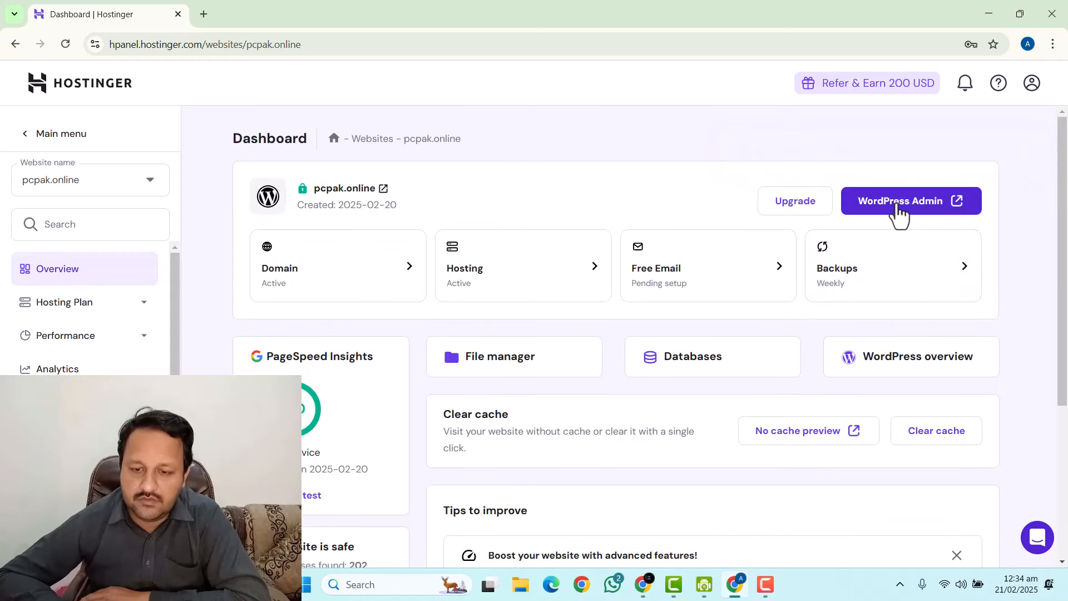
click(897, 203)
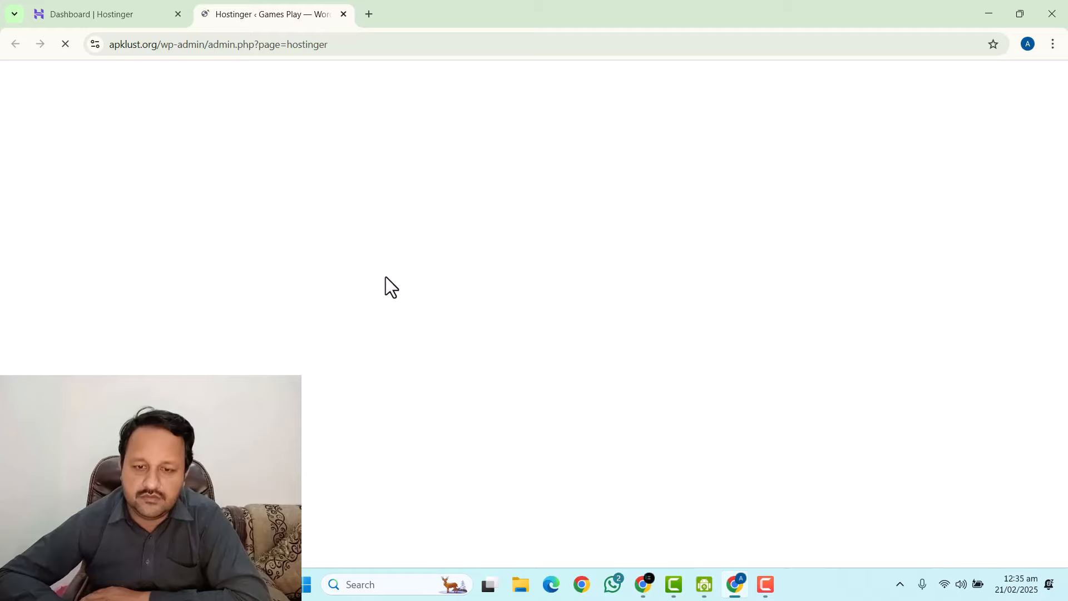
click(344, 14)
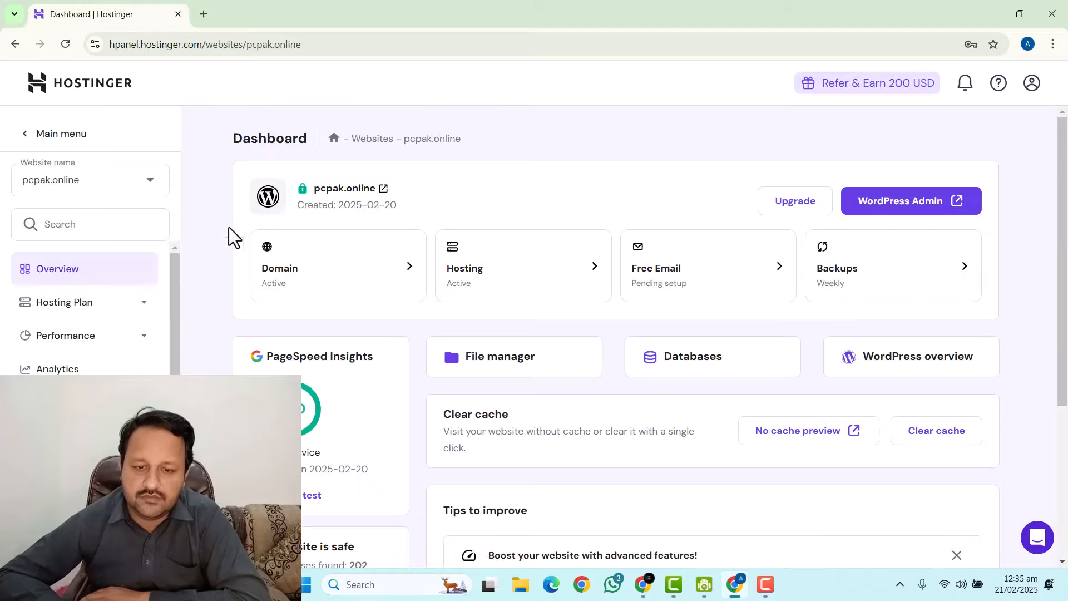
click(24, 146)
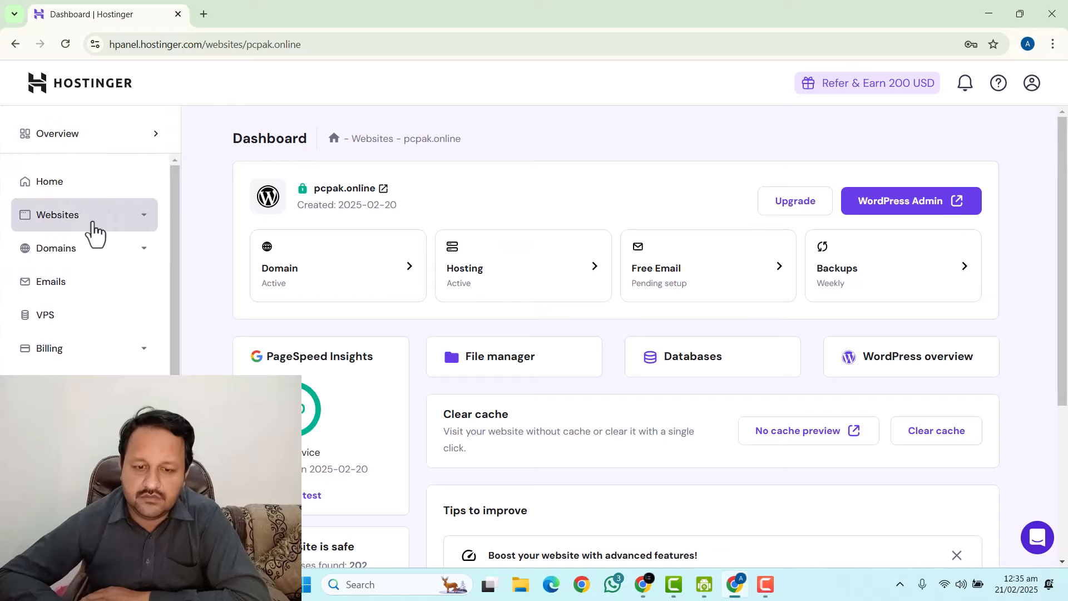
click(94, 220)
click(84, 263)
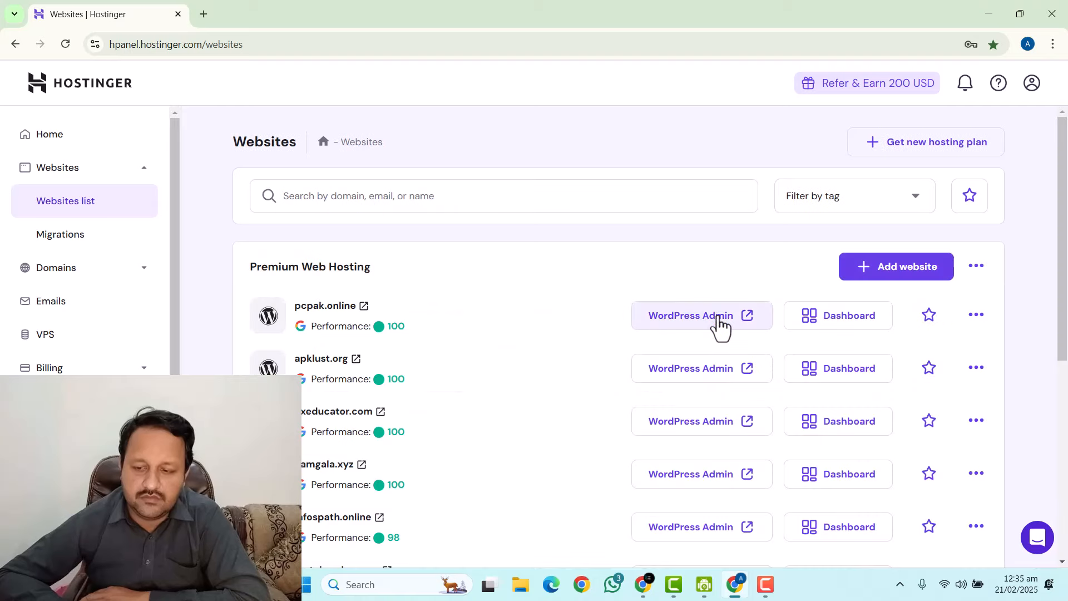
click(328, 306)
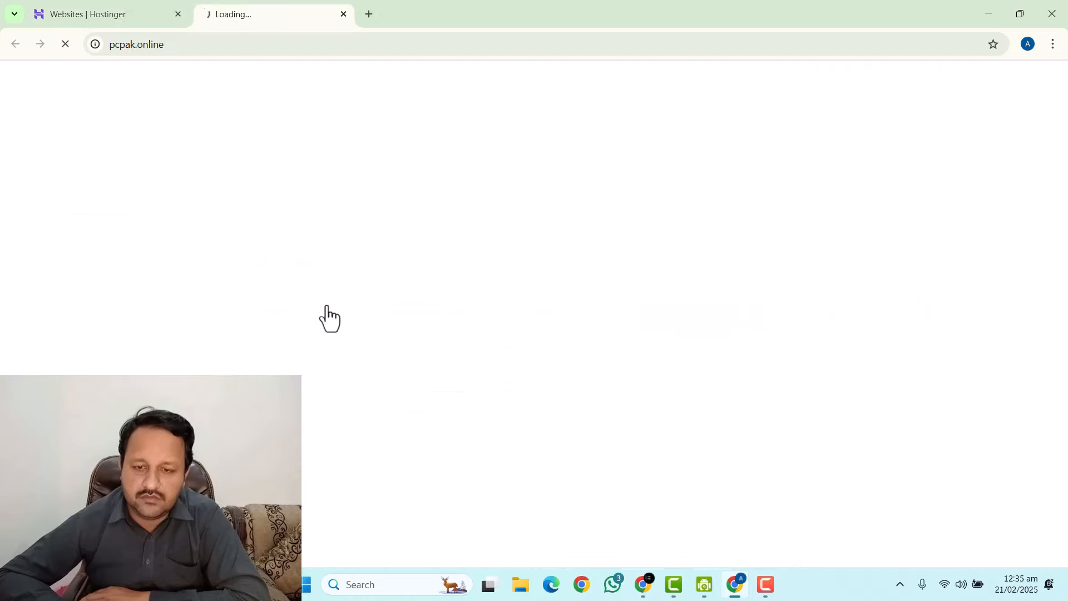
click(343, 14)
click(663, 319)
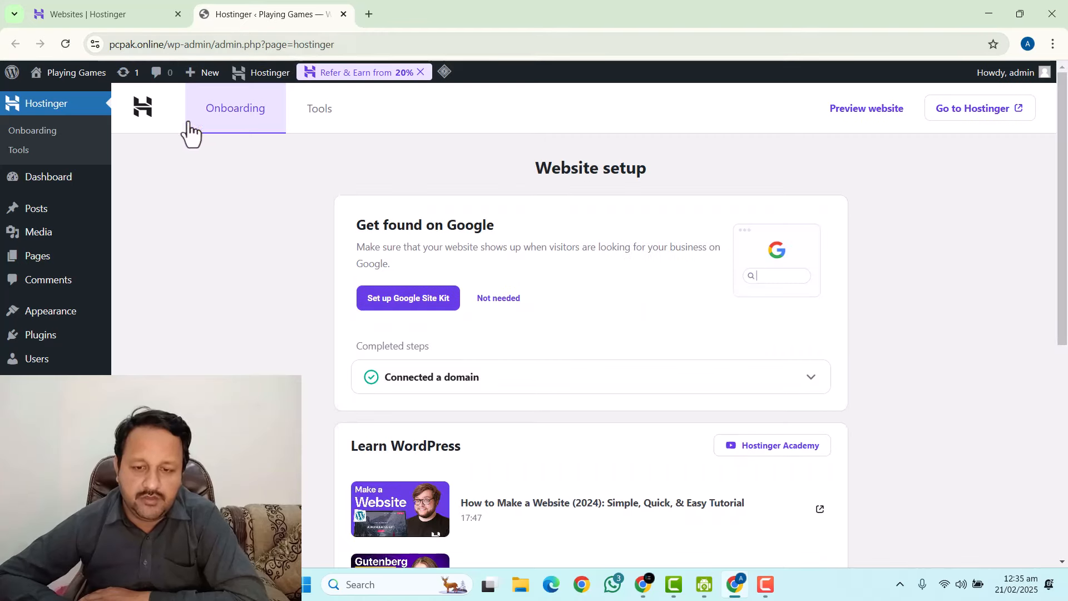
Install and activate the GeneratePress theme.
mouse_move(95, 214)
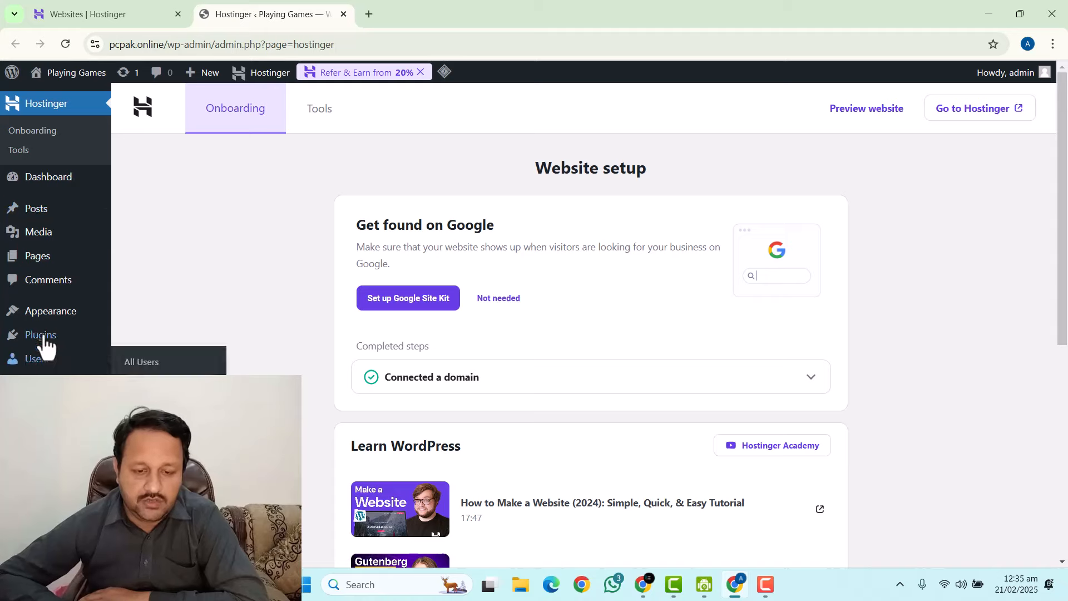
mouse_move(44, 336)
mouse_move(51, 315)
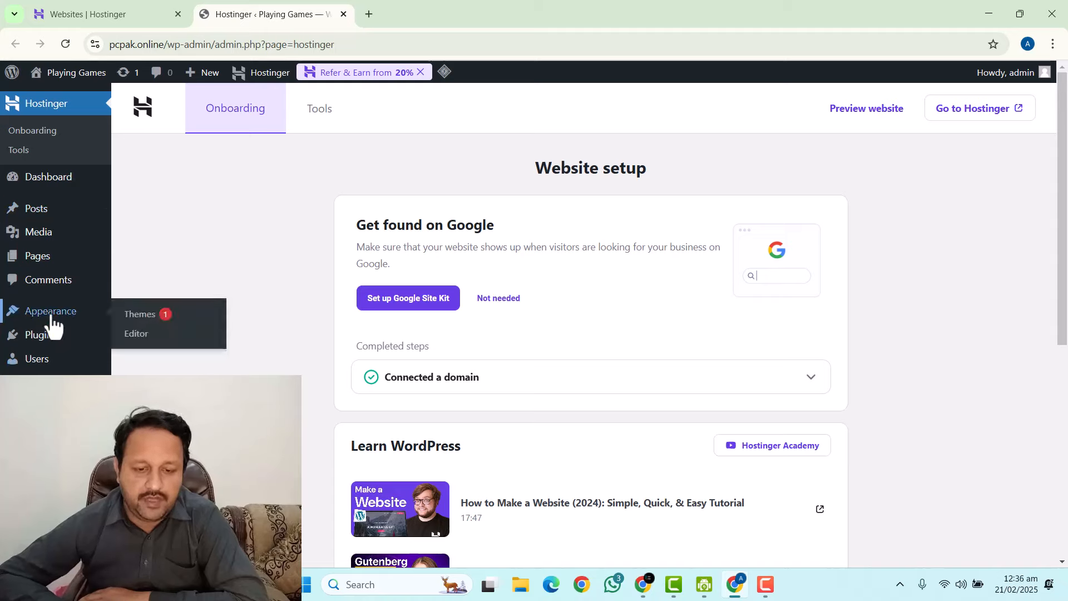
click(137, 316)
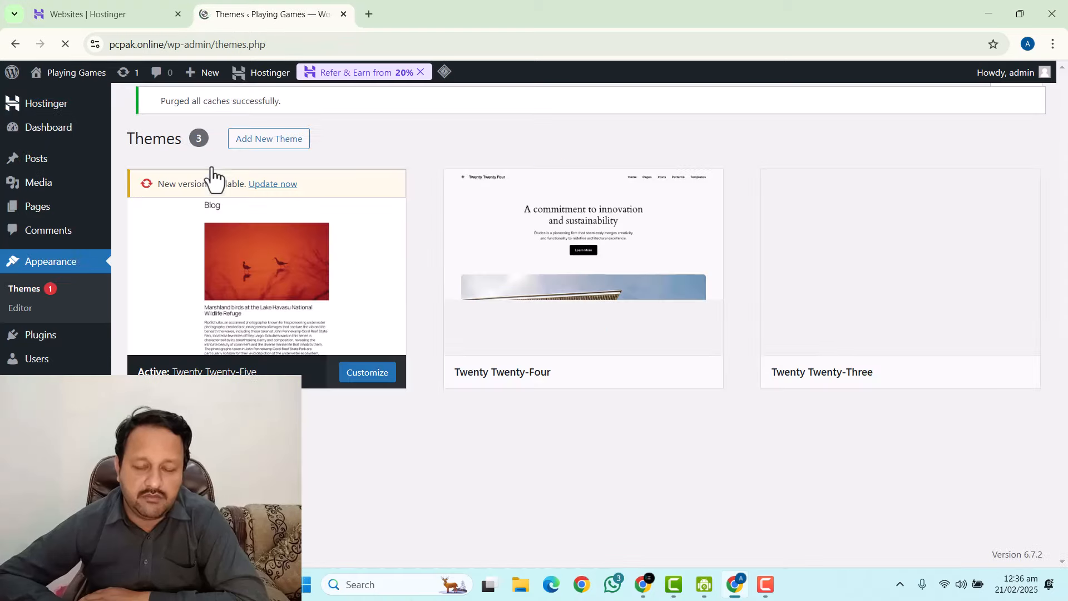
click(245, 146)
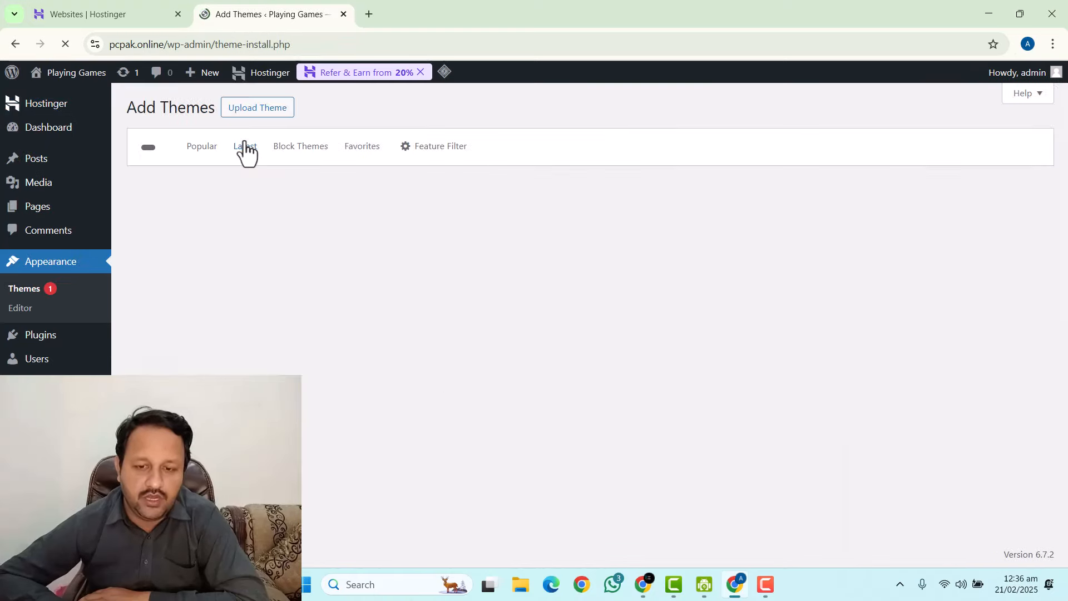
scroll(436, 203, down, 12)
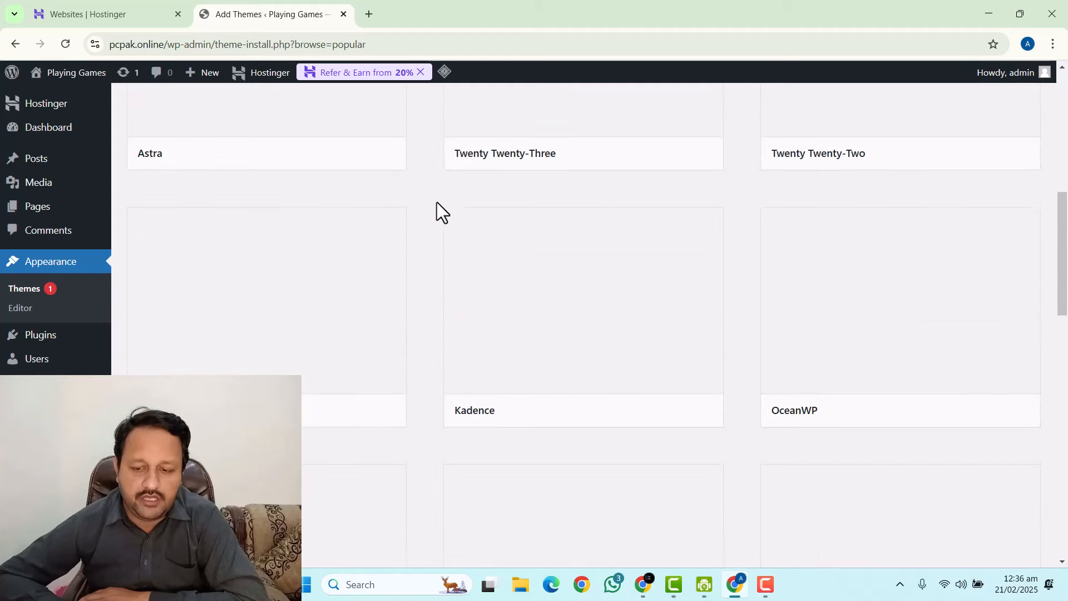
click(644, 396)
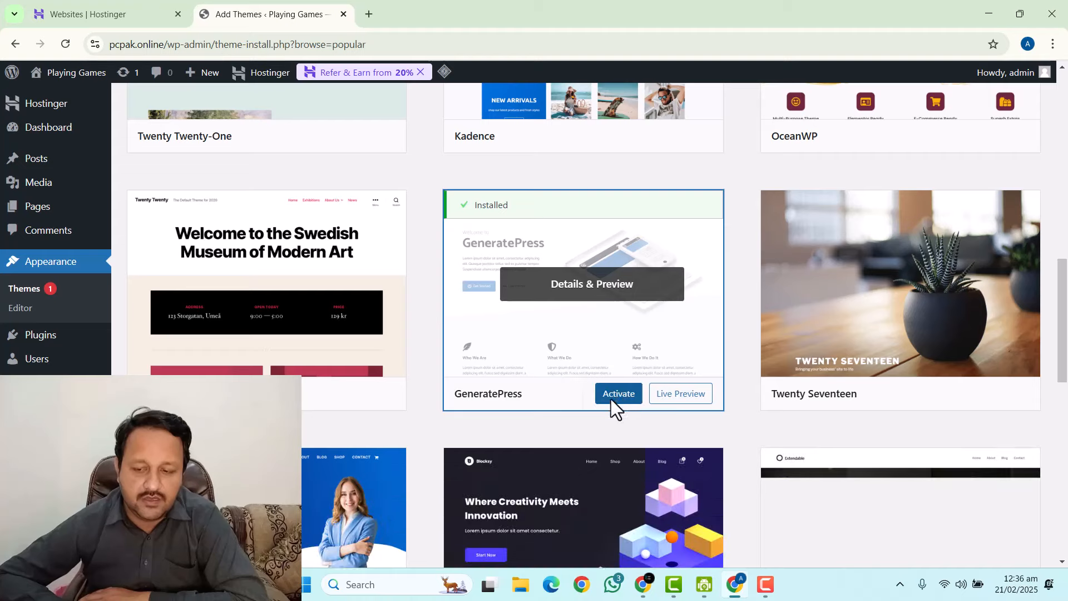
click(619, 395)
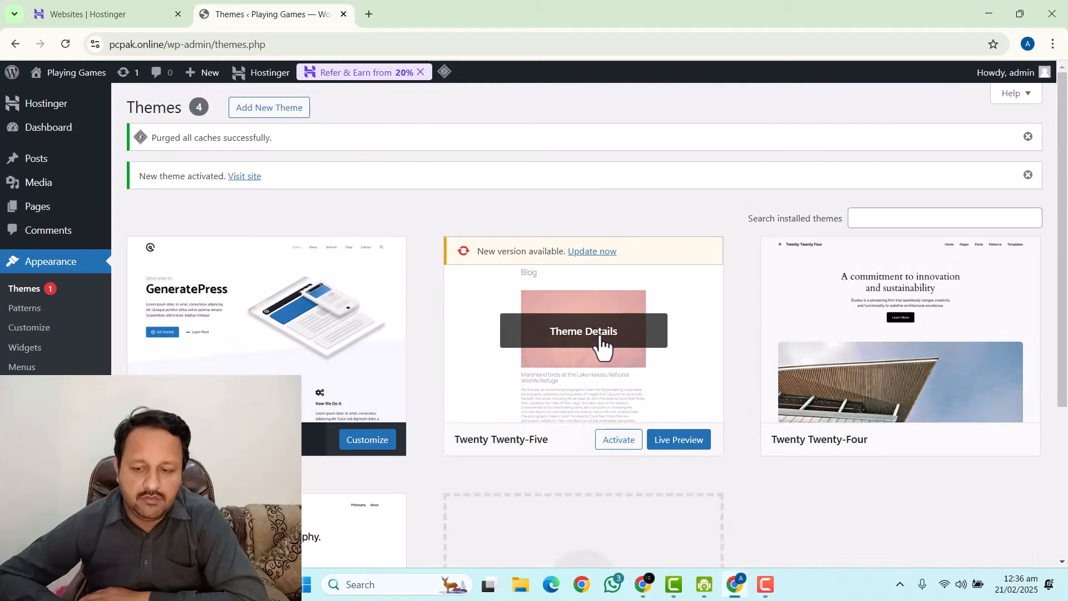
Delete the Twenty Twenty-Five, Twenty Twenty-Four and Twenty Twenty-Three themes.
click(601, 348)
click(615, 535)
click(593, 159)
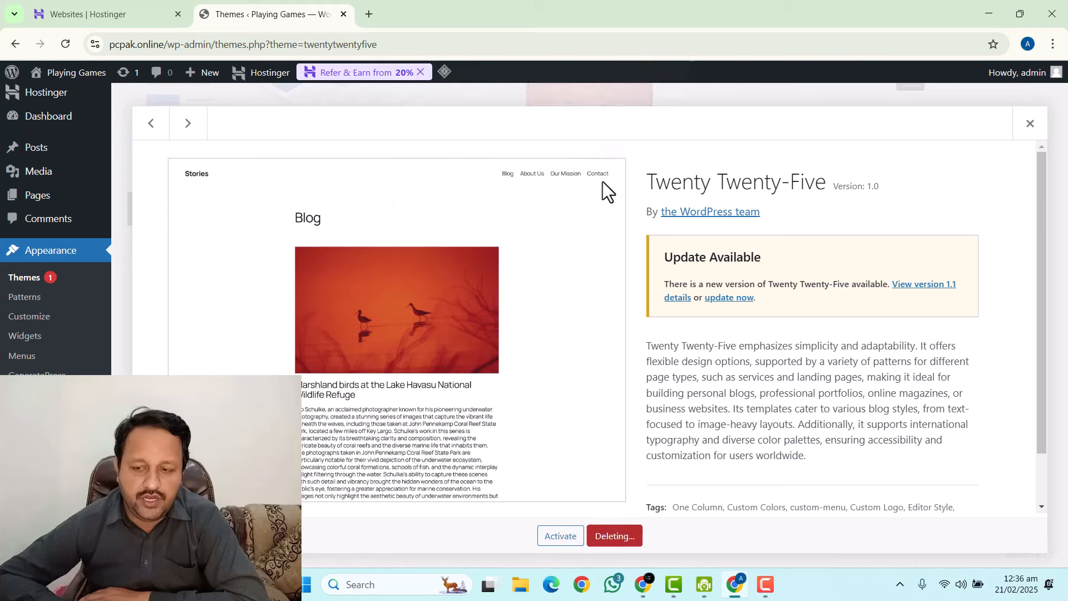
click(584, 100)
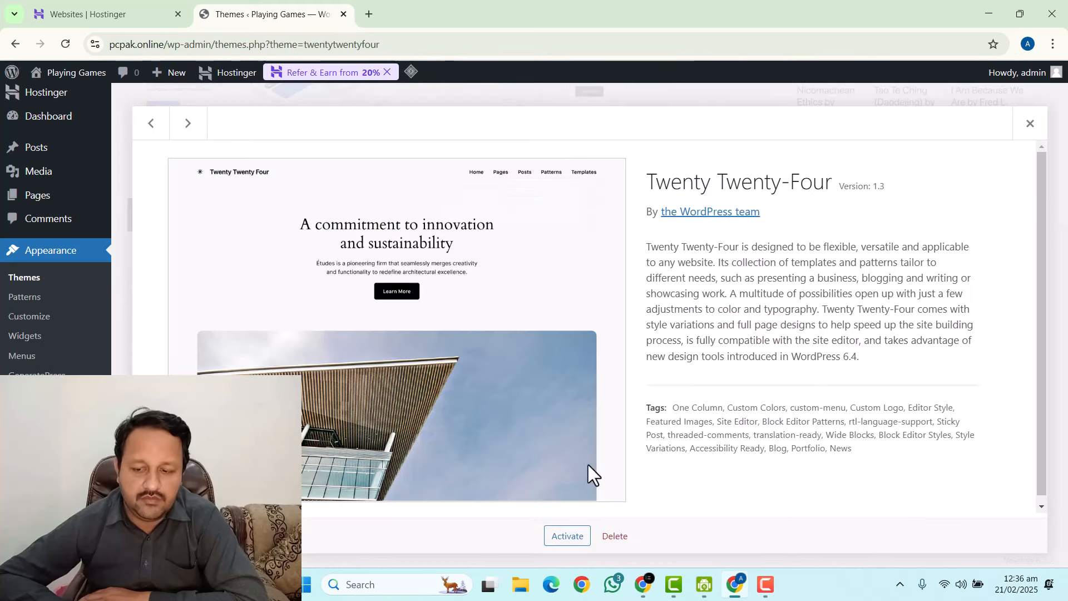
click(615, 535)
click(600, 163)
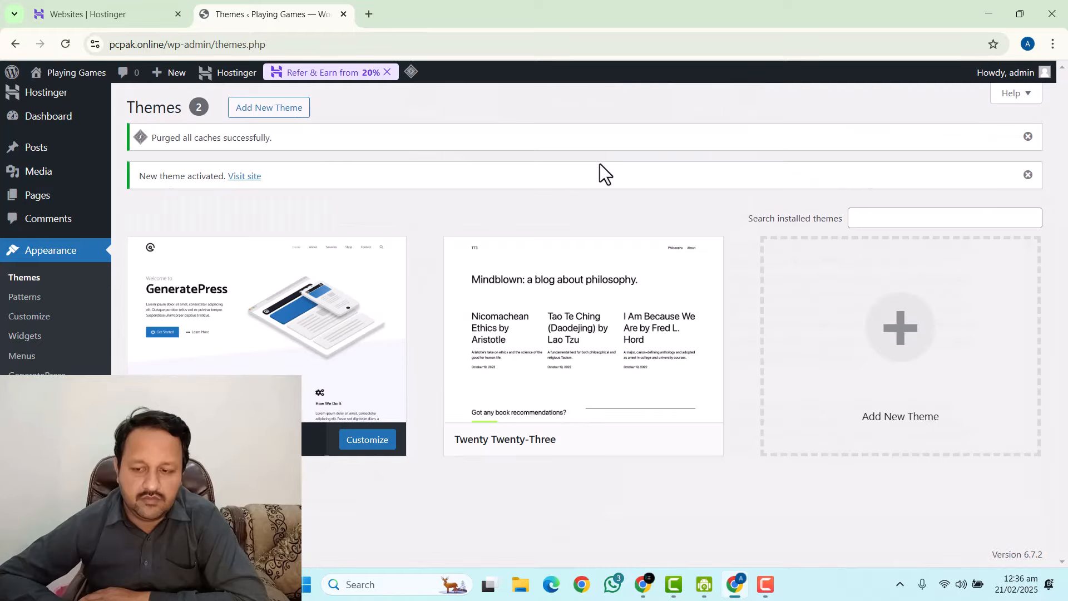
click(567, 328)
click(610, 536)
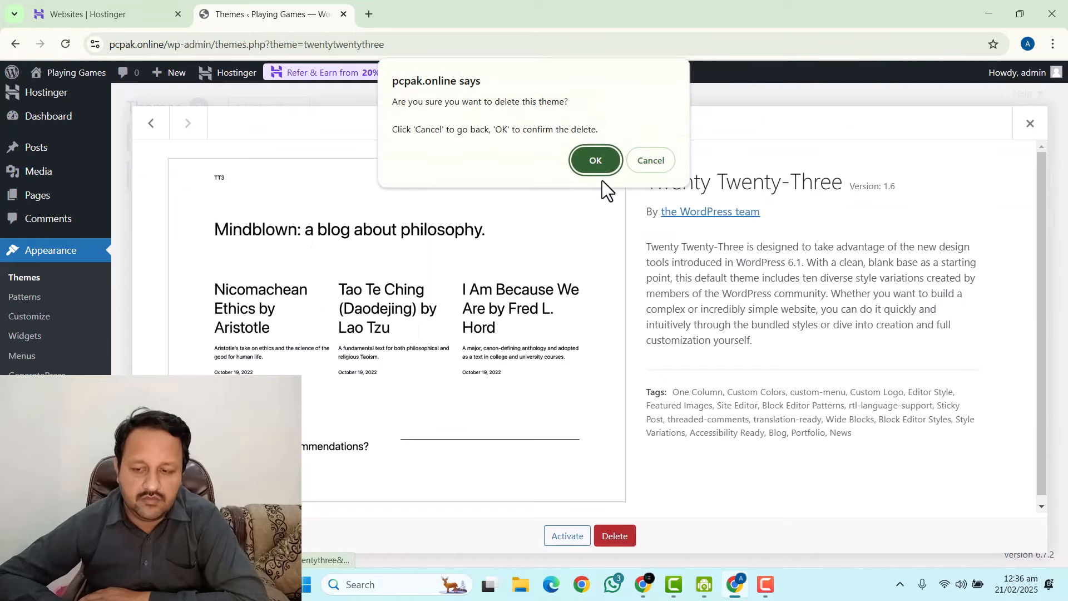
click(597, 157)
scroll(226, 305, down, 4)
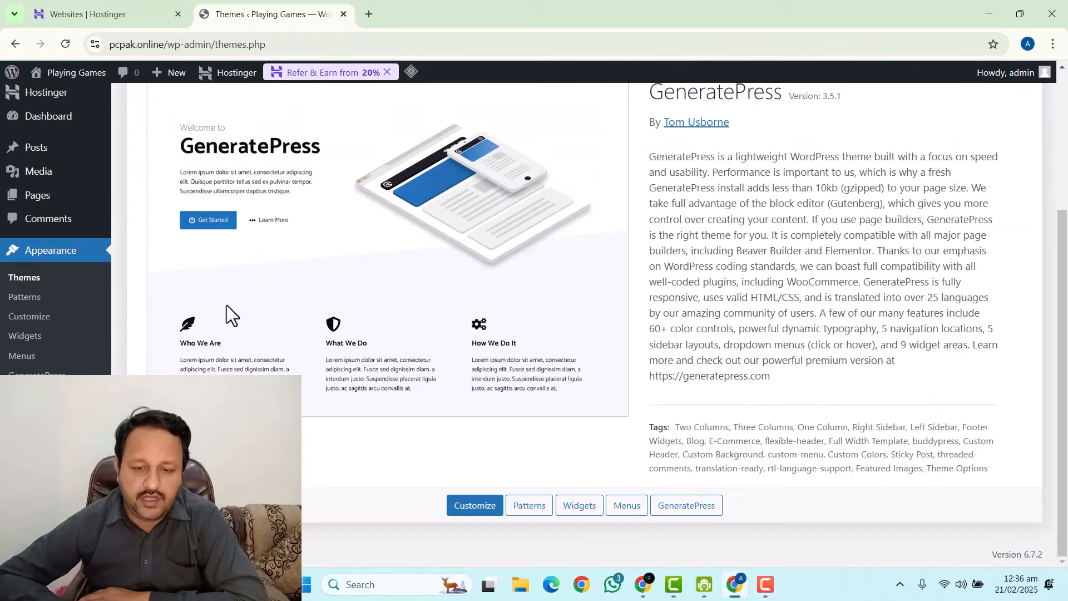
scroll(311, 255, up, 4)
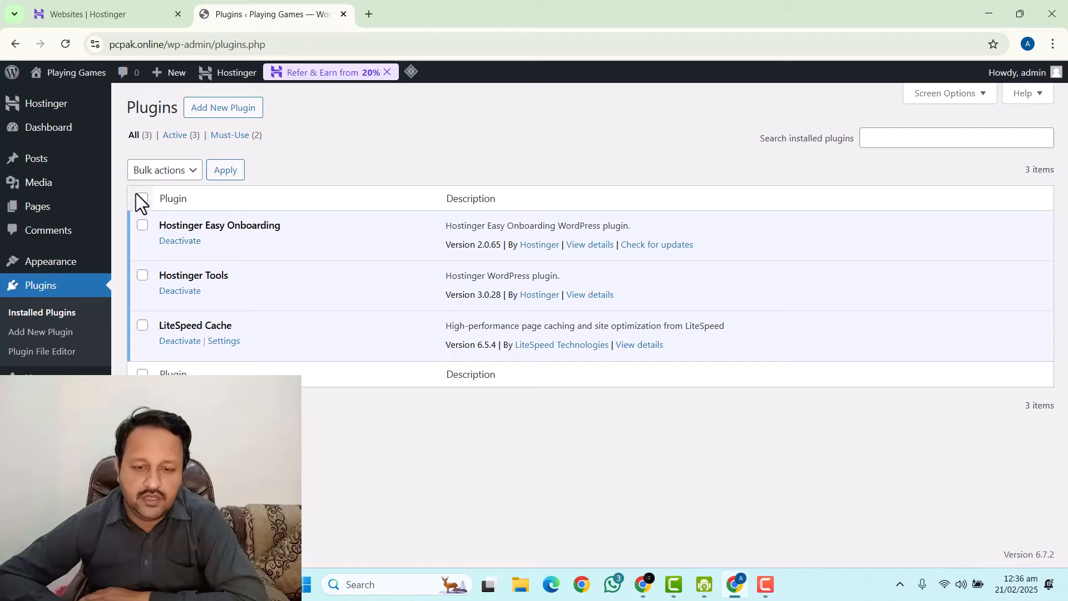
Bulk-deactivate the Hostinger Easy Onboarding and Hostinger Tools plugins.
click(142, 225)
click(163, 170)
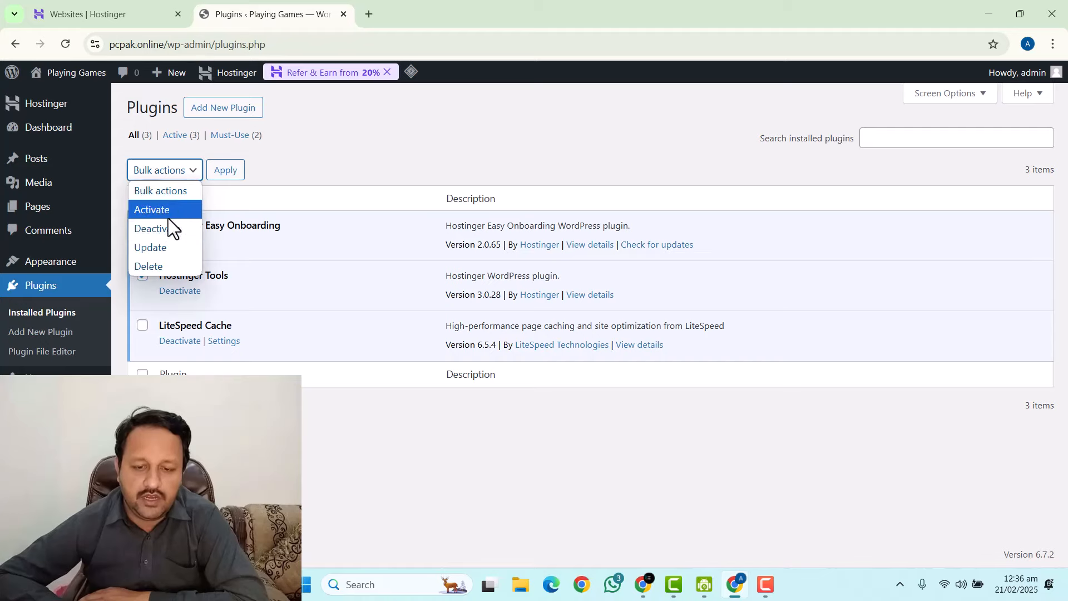
click(168, 226)
click(224, 170)
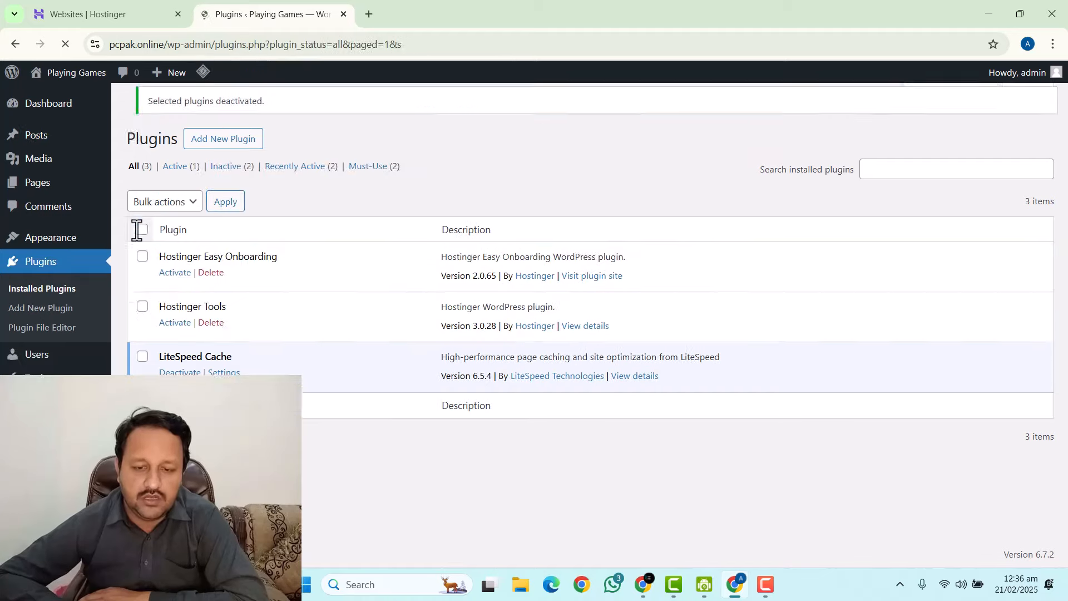
Bulk-delete both Hostinger plugins, leaving only LiteSpeed Cache.
click(142, 267)
click(142, 316)
click(163, 212)
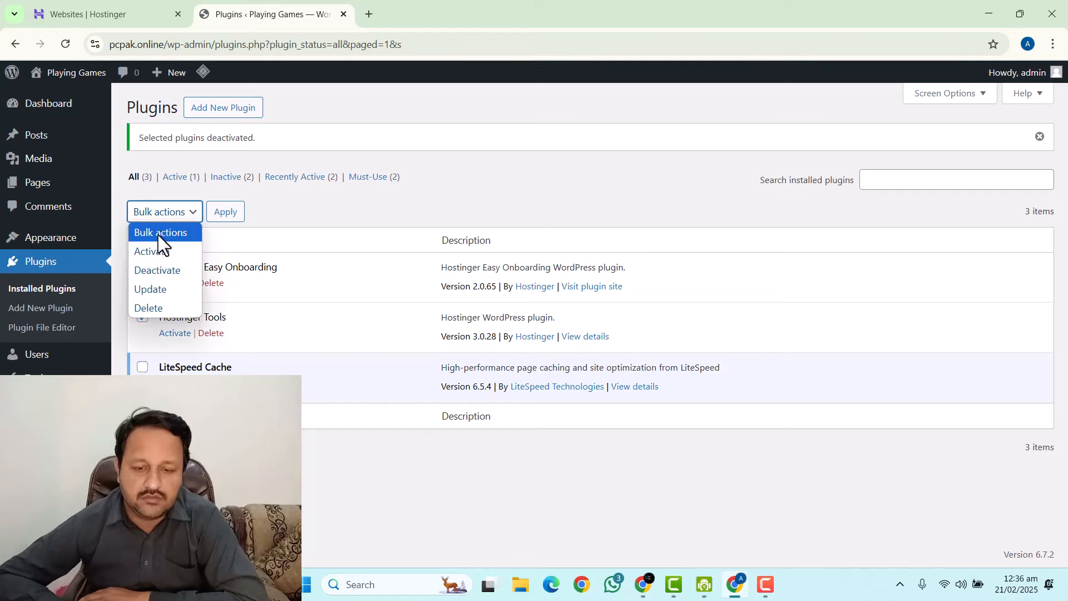
click(153, 308)
click(225, 217)
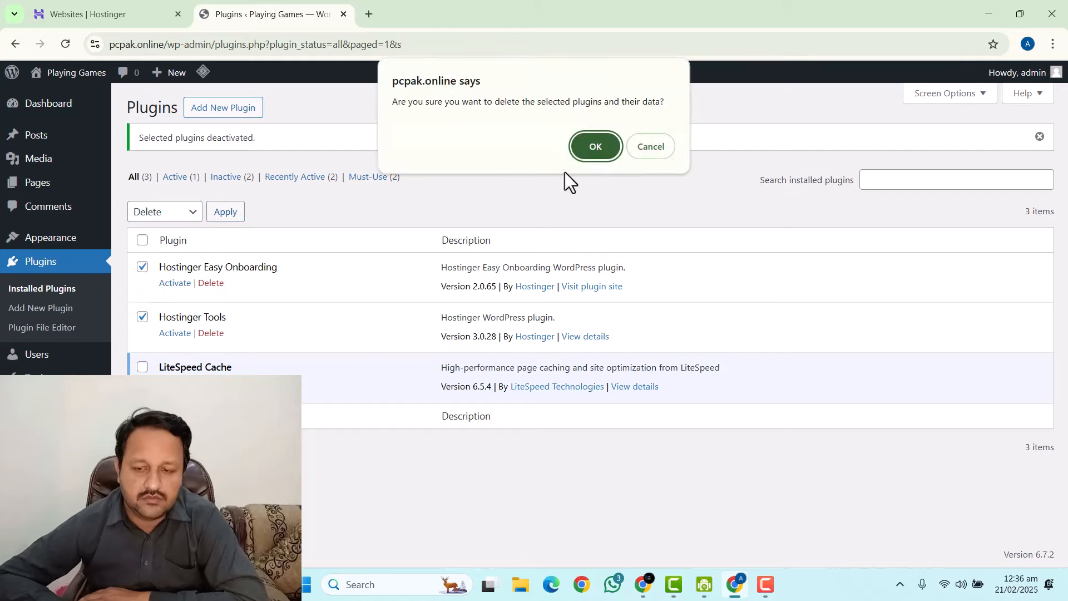
click(592, 147)
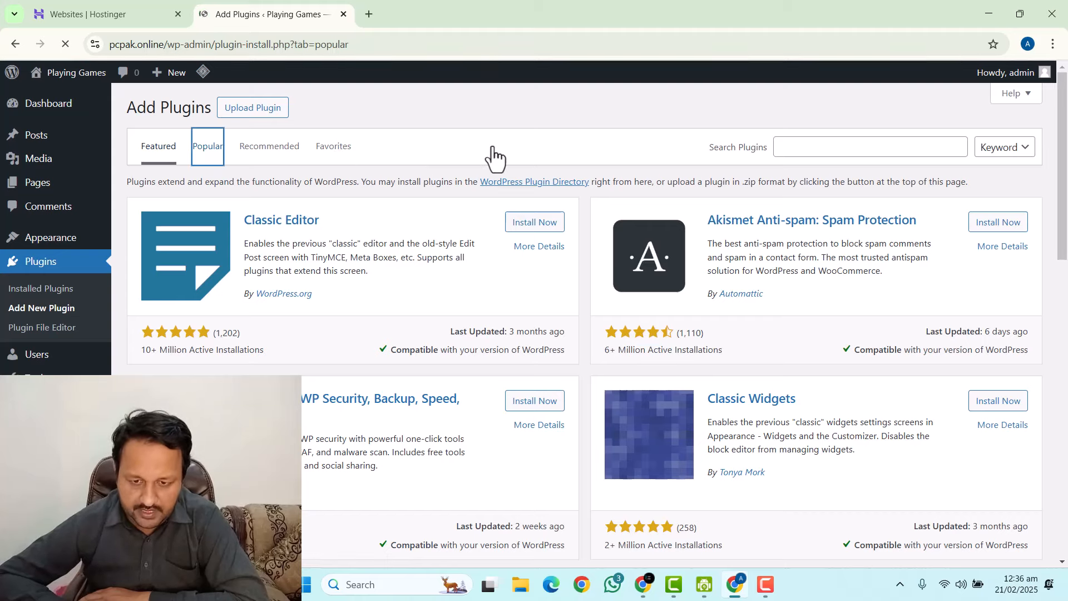
Install the Contact Form 7 and WPCode plugins from the Popular plugins list.
click(984, 228)
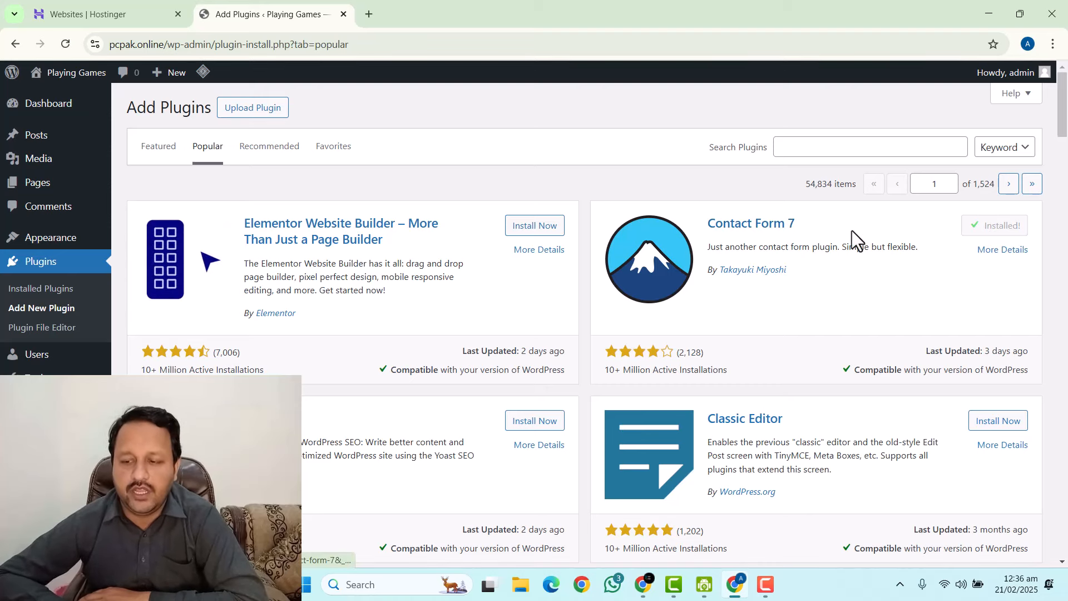
scroll(460, 239, down, 5)
scroll(453, 285, down, 5)
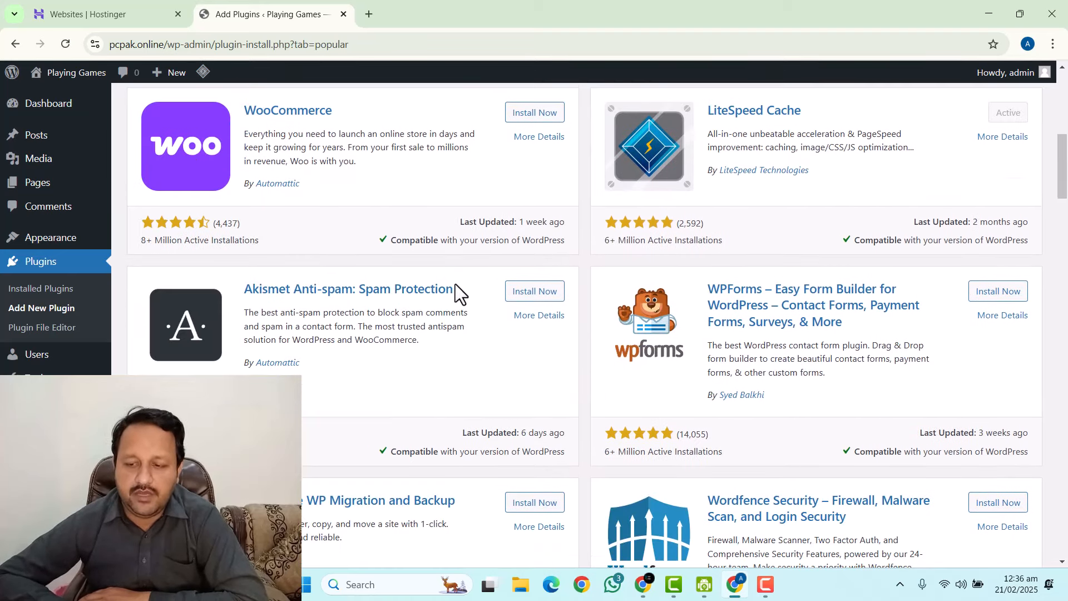
scroll(455, 283, down, 7)
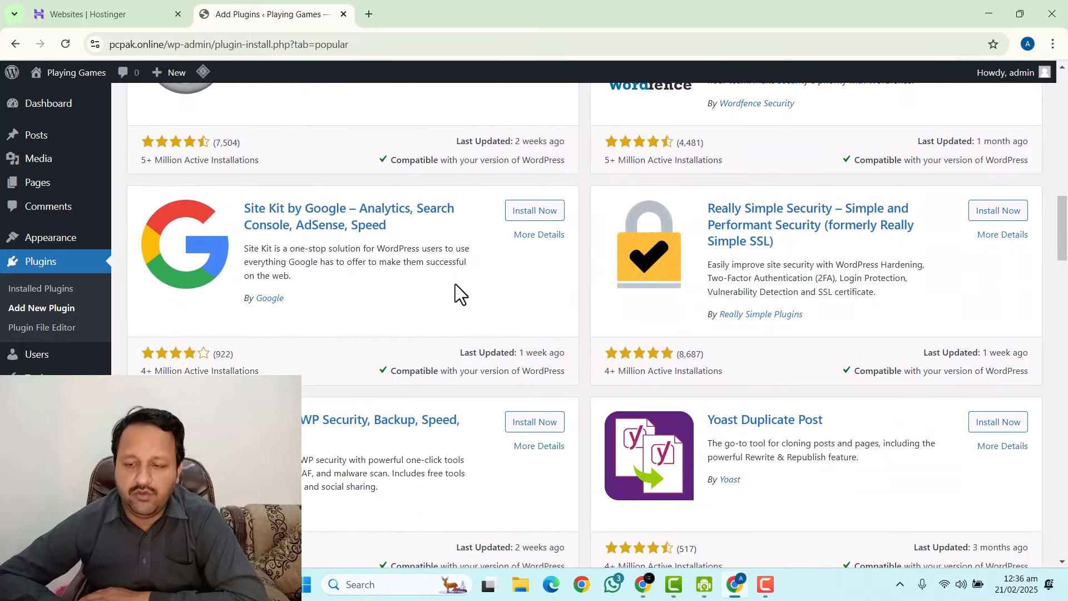
scroll(455, 284, down, 4)
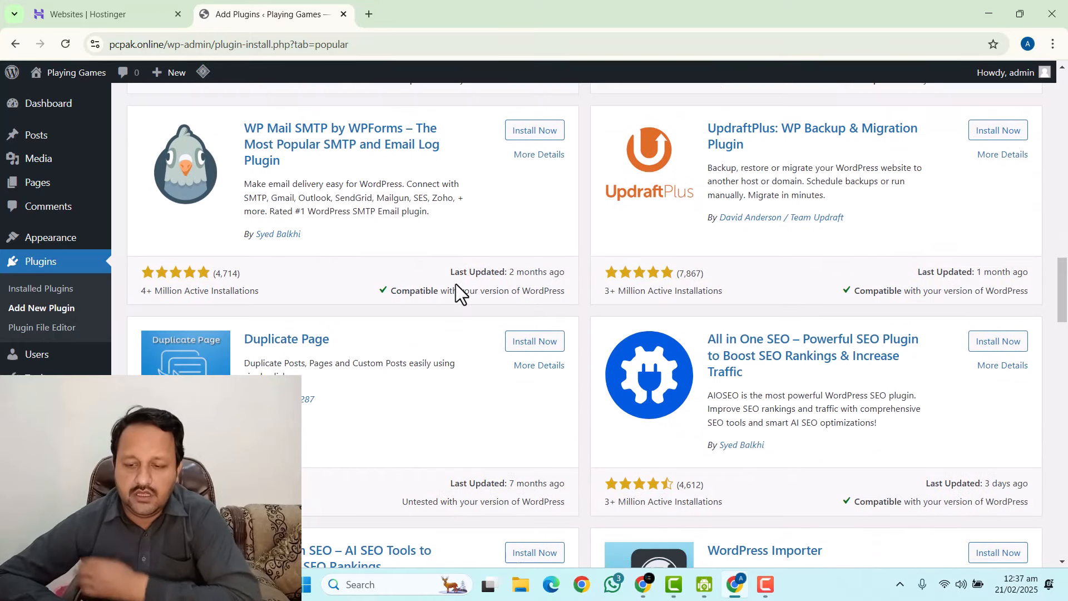
scroll(459, 295, down, 5)
scroll(462, 294, down, 5)
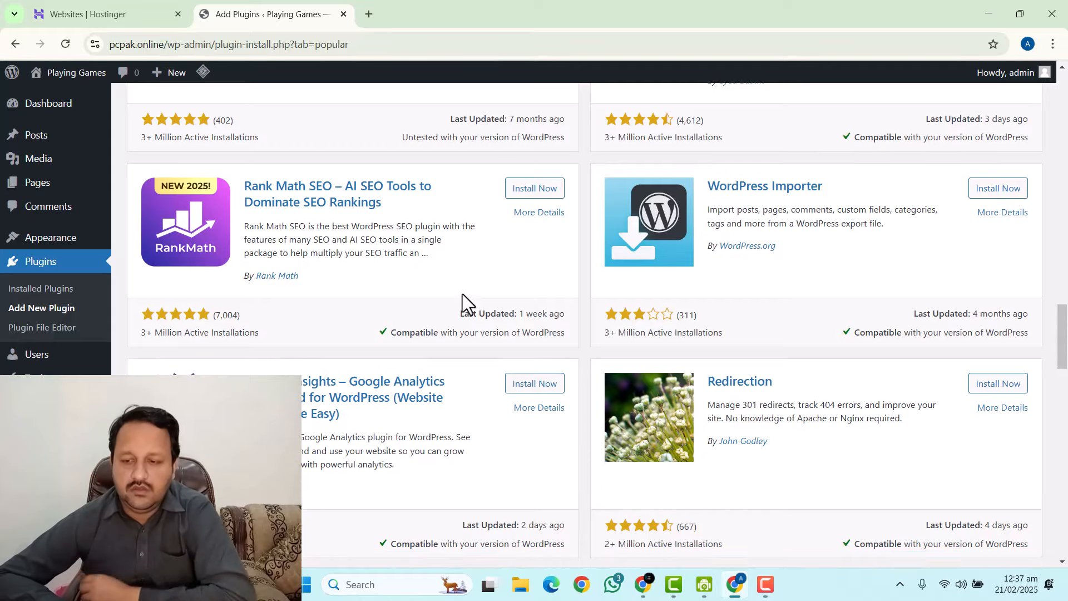
click(524, 267)
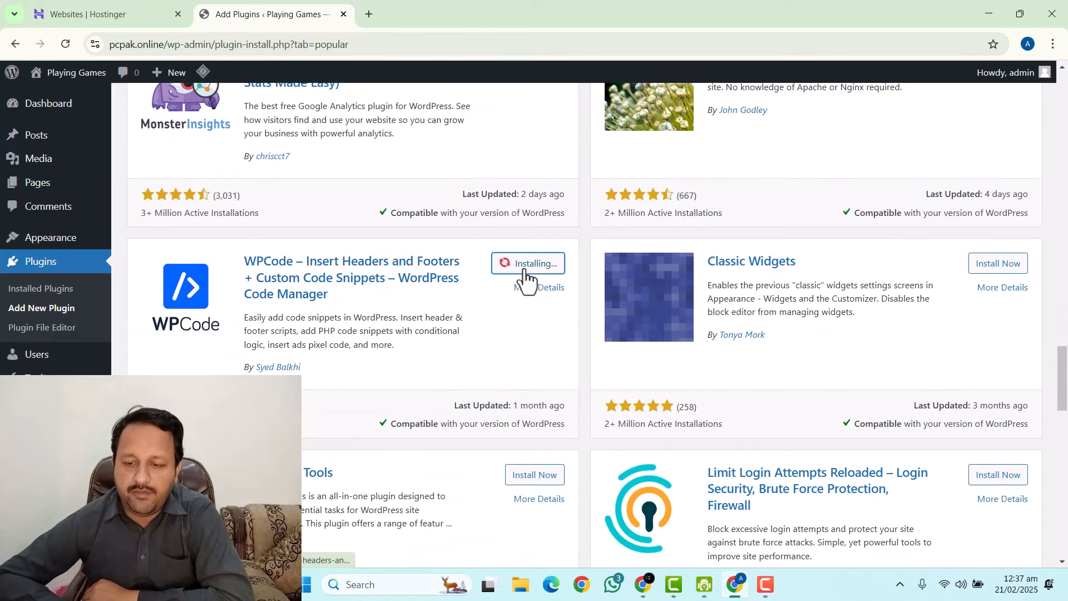
scroll(435, 286, down, 6)
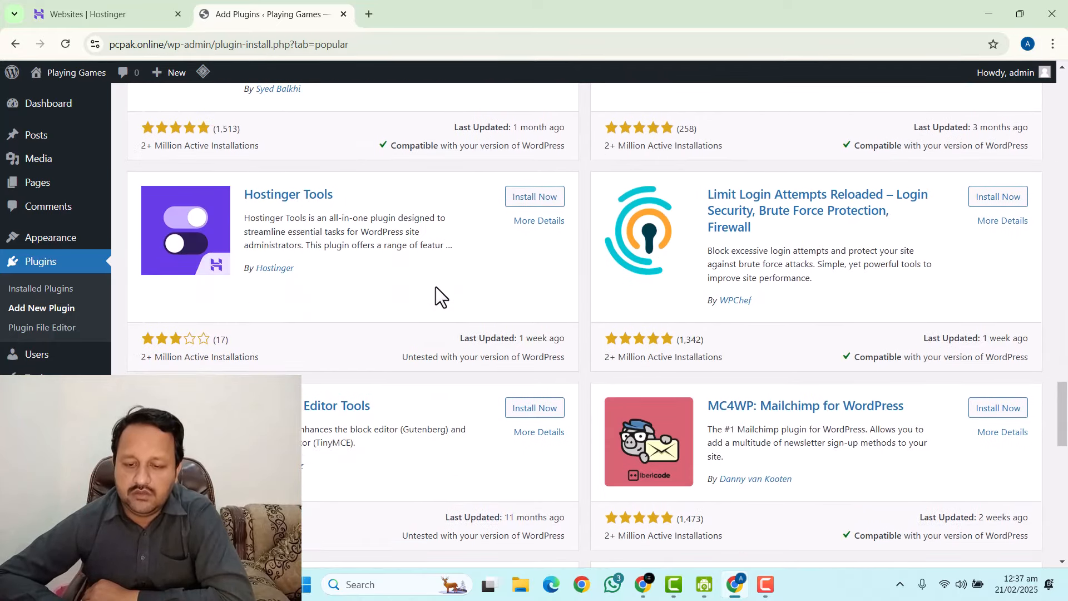
scroll(436, 286, up, 1)
scroll(437, 287, down, 3)
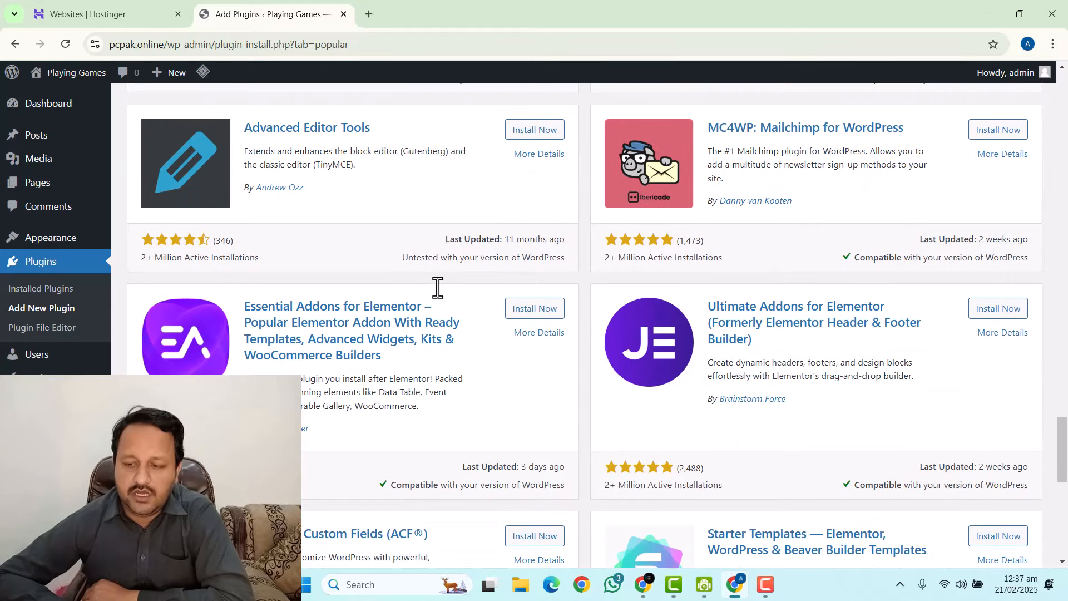
scroll(436, 286, down, 7)
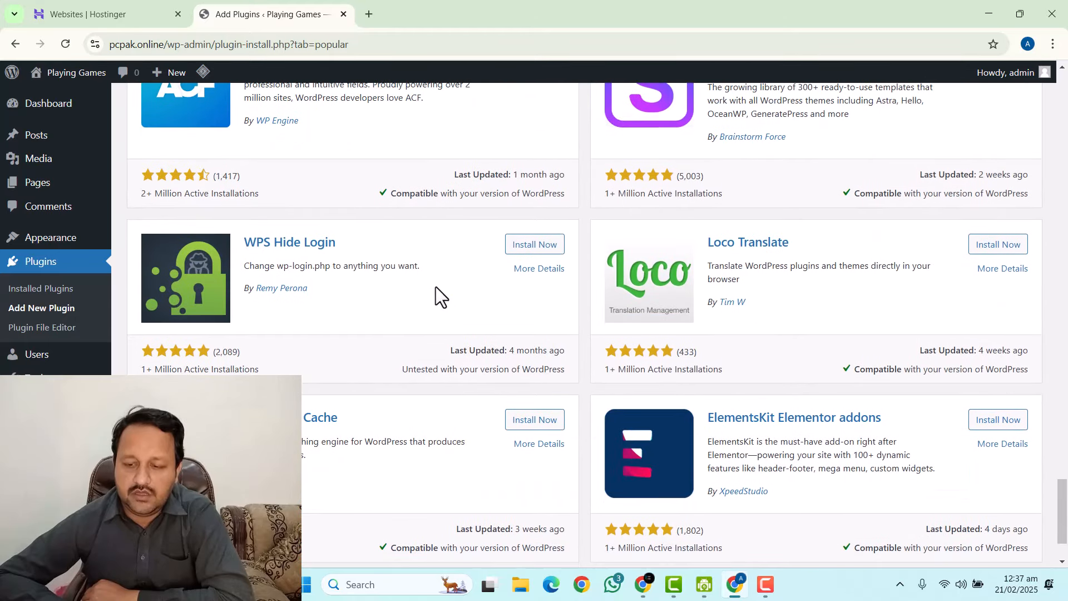
scroll(436, 286, up, 8)
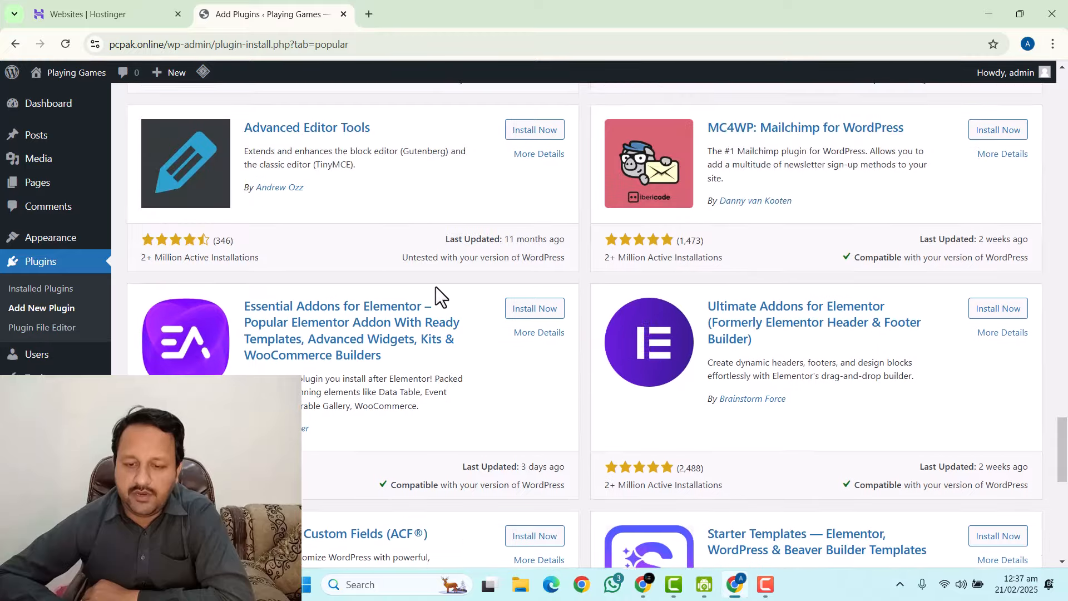
scroll(435, 285, up, 8)
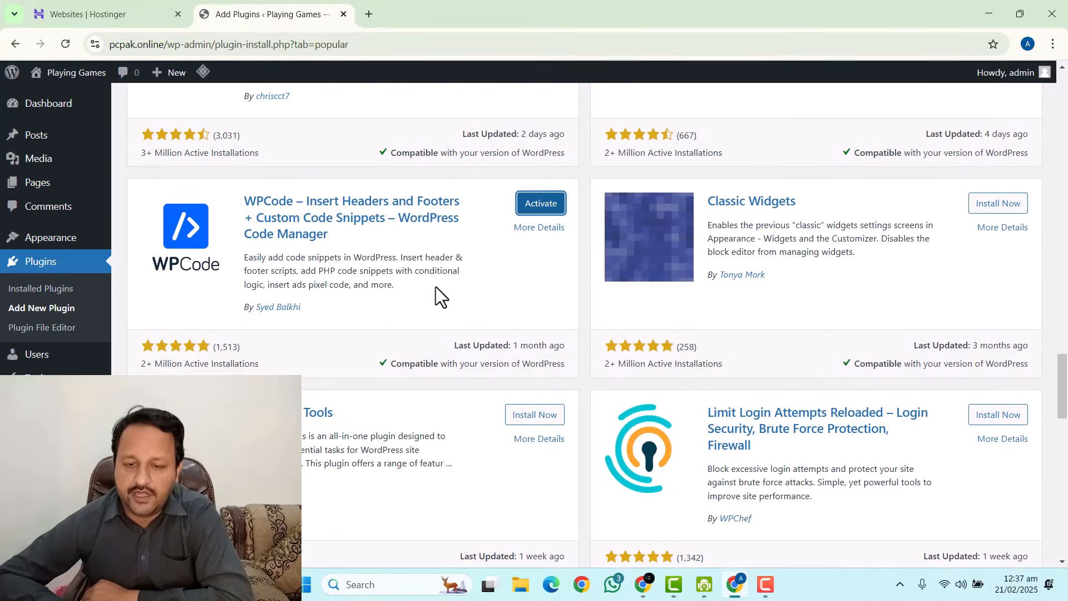
scroll(436, 286, up, 10)
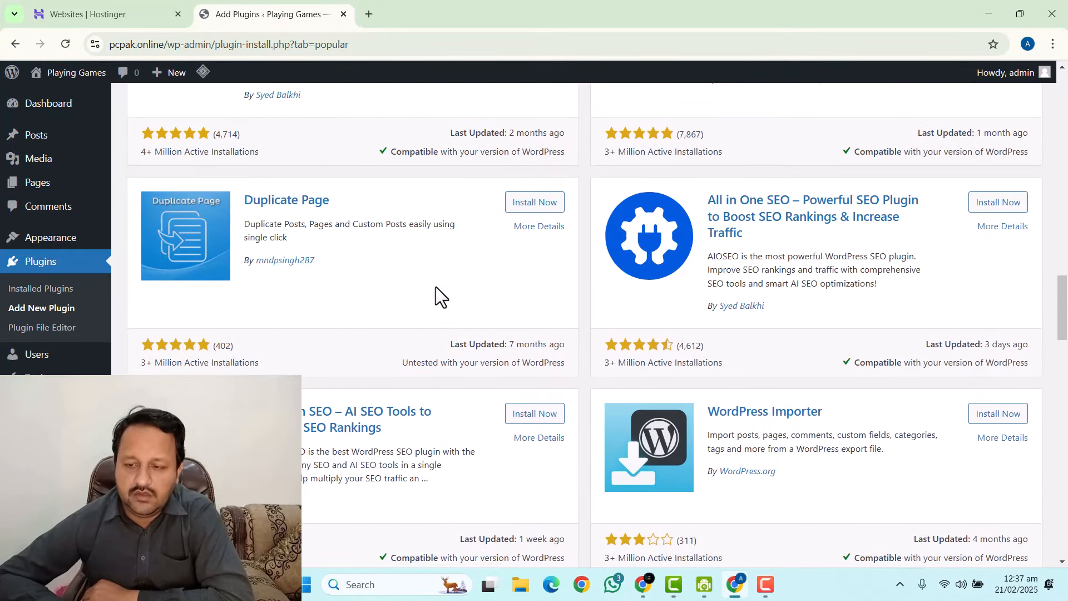
scroll(435, 286, up, 6)
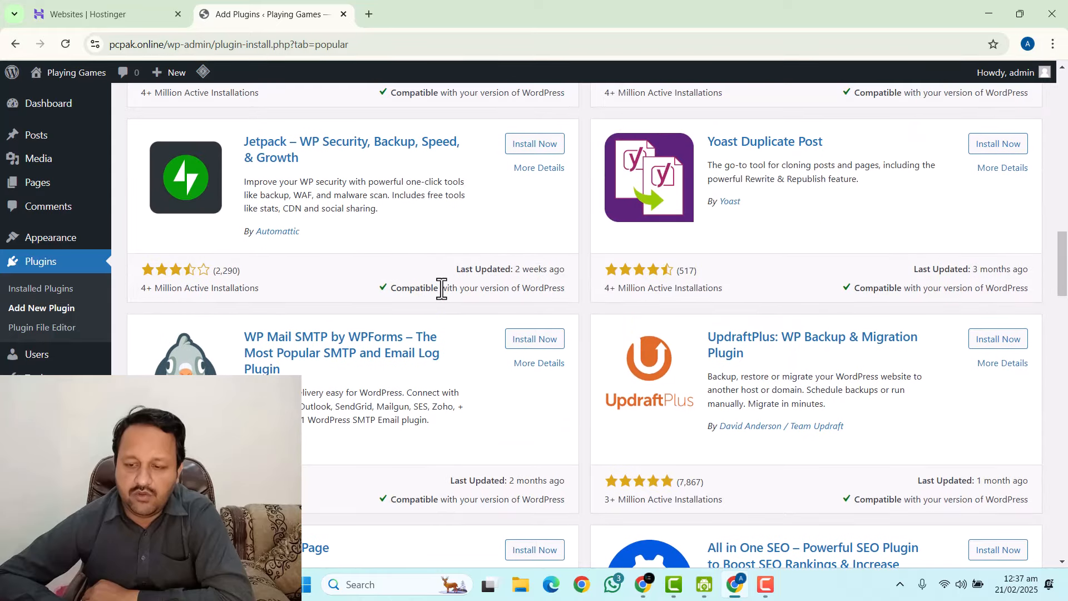
scroll(440, 289, up, 7)
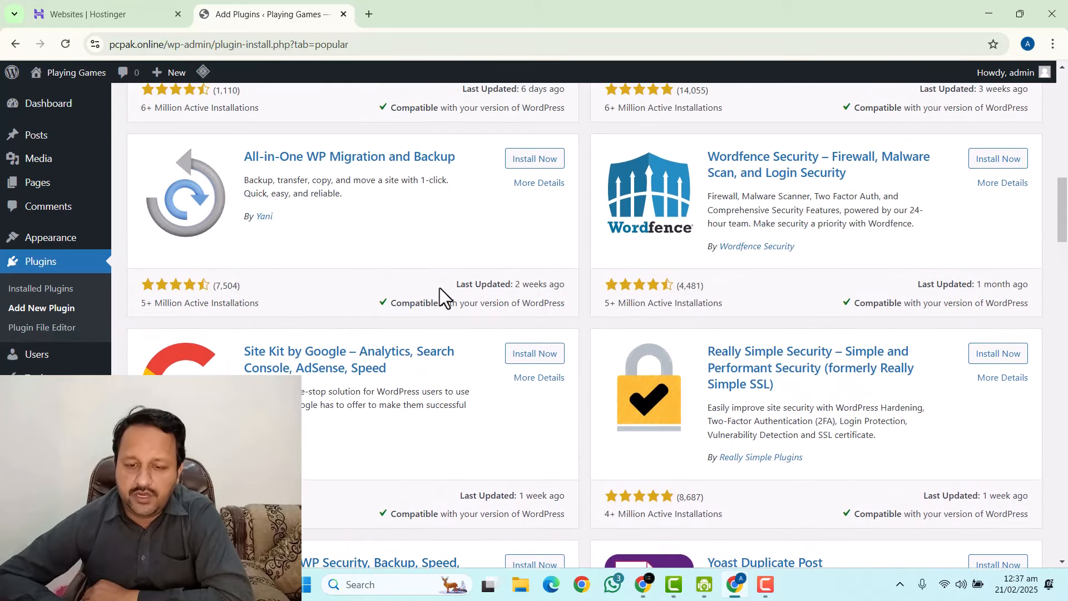
scroll(440, 288, up, 8)
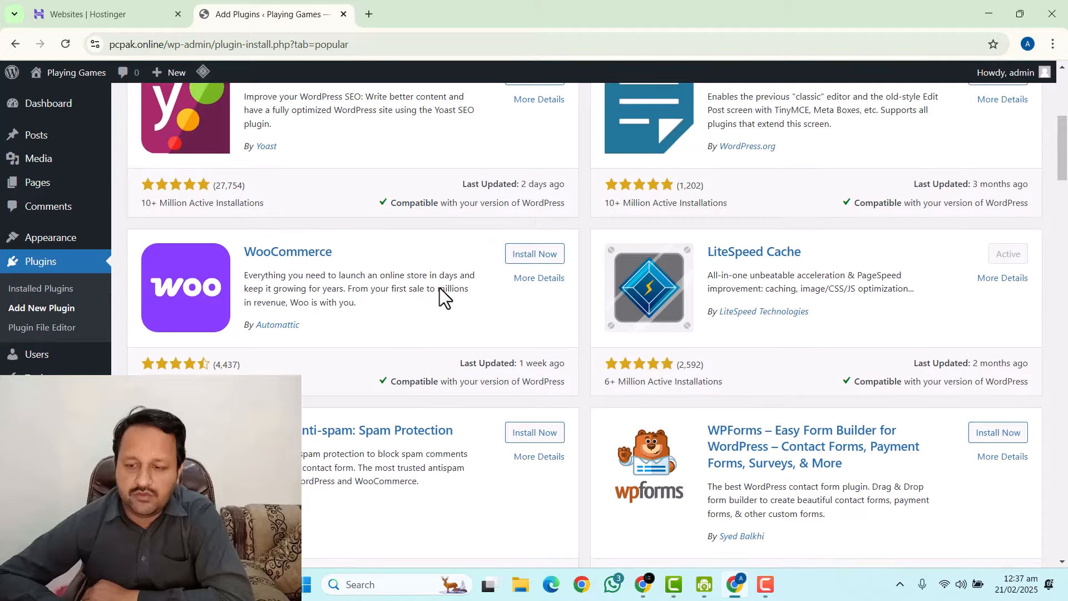
scroll(439, 288, up, 6)
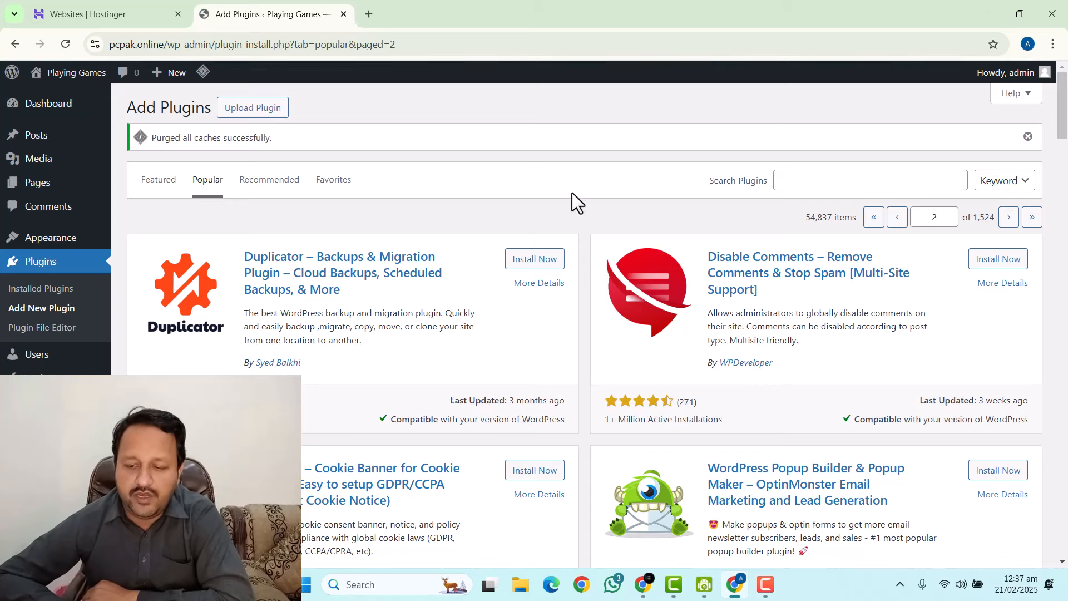
Install the XML Sitemap Generator for Google and Spectra plugins from page 2.
scroll(571, 192, down, 1)
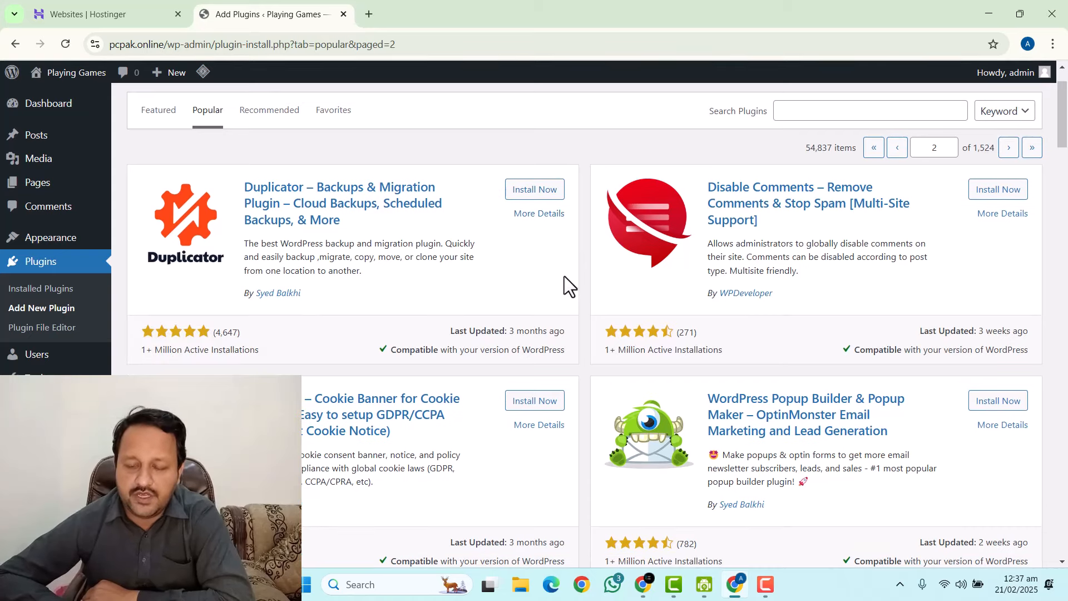
scroll(565, 278, down, 3)
scroll(567, 281, down, 5)
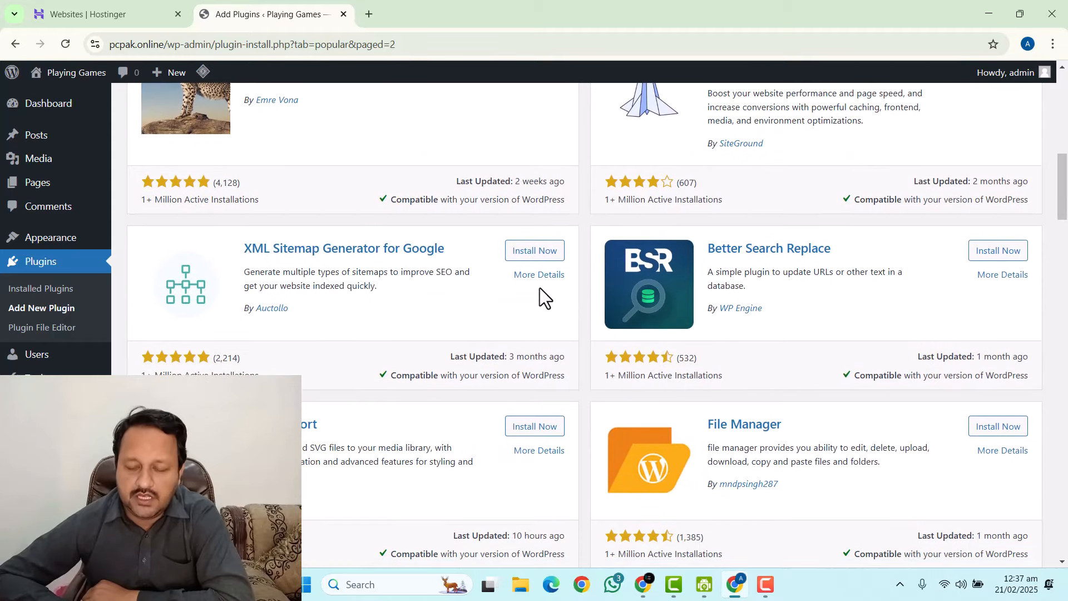
scroll(539, 294, down, 2)
scroll(512, 283, up, 2)
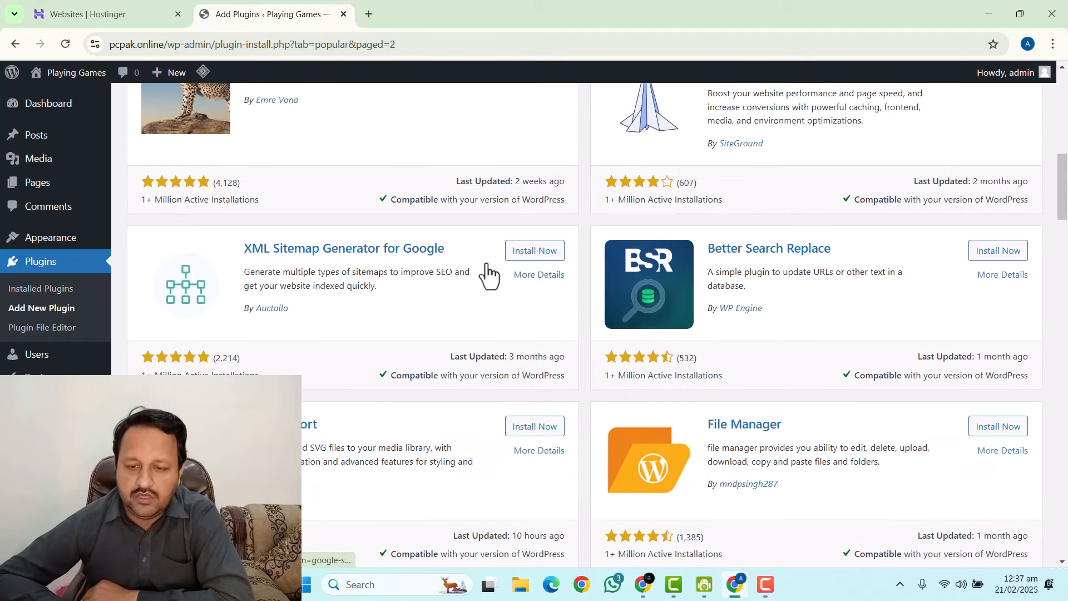
click(524, 251)
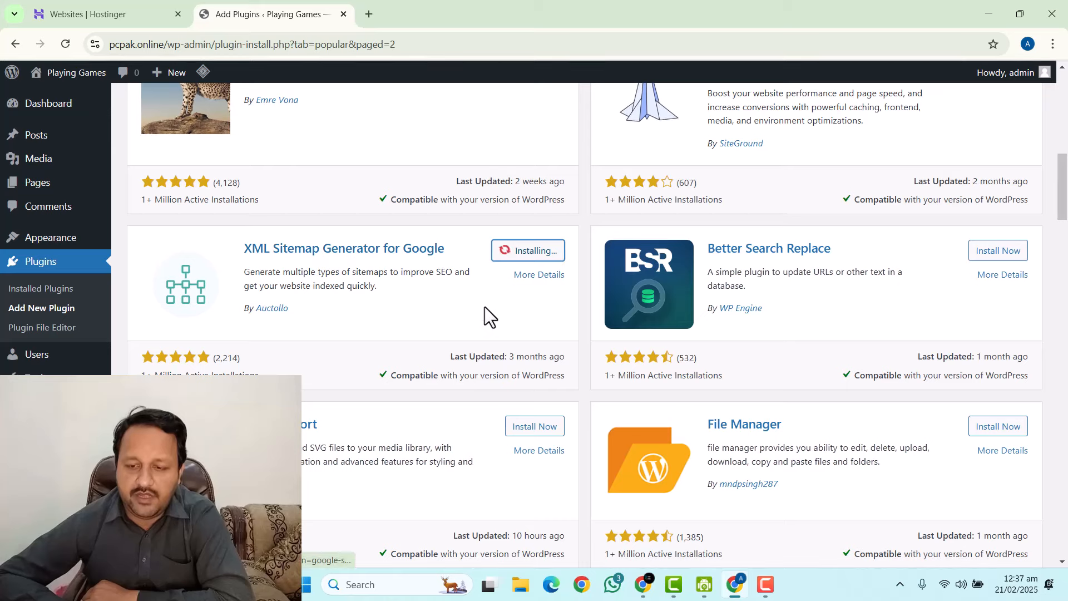
scroll(454, 289, down, 9)
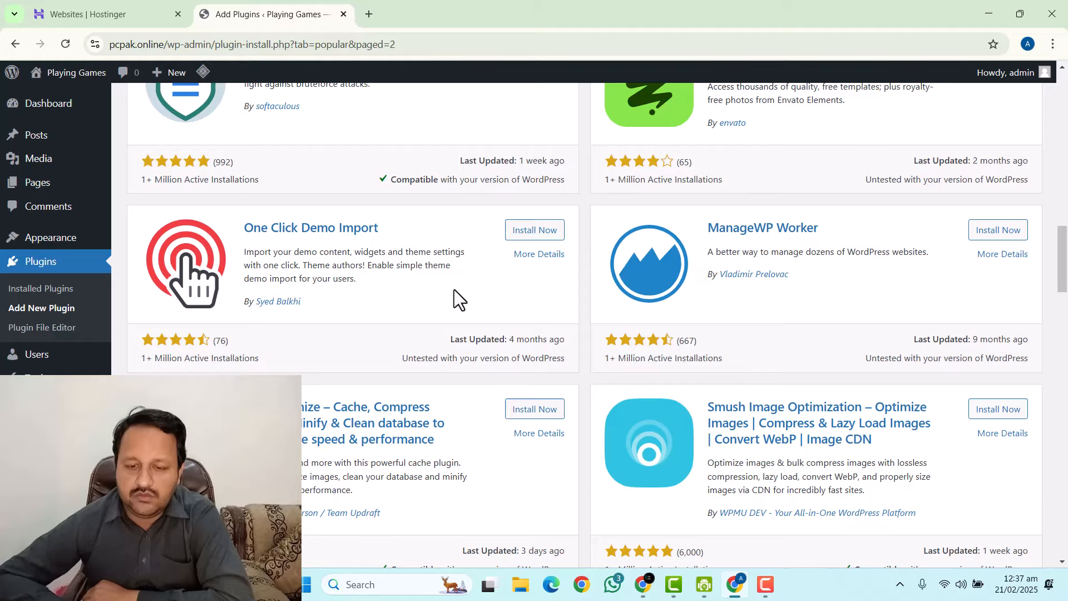
scroll(453, 289, down, 6)
scroll(457, 292, down, 8)
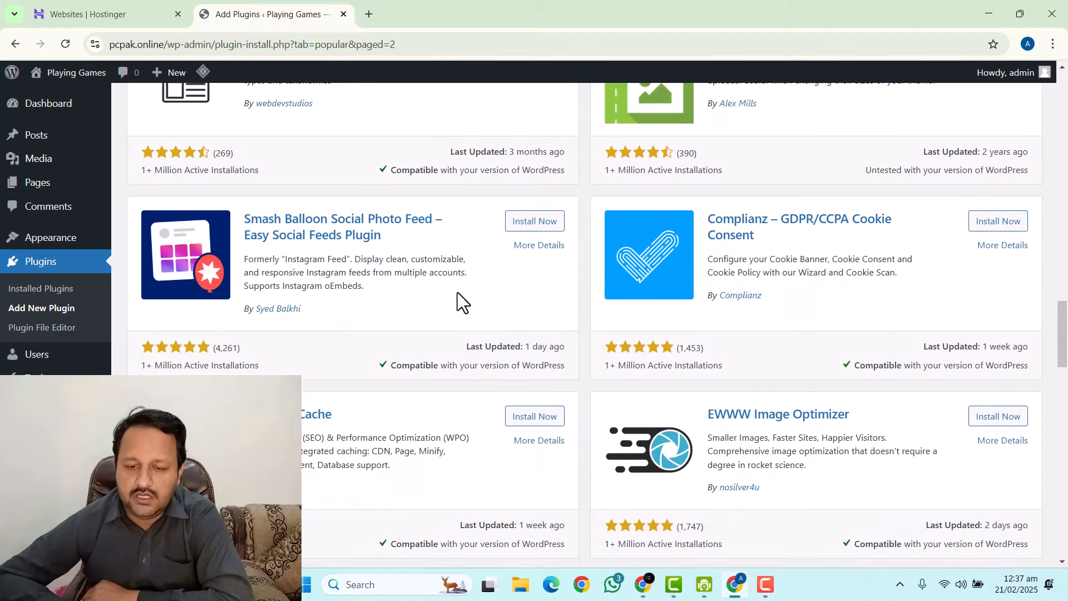
scroll(458, 292, down, 5)
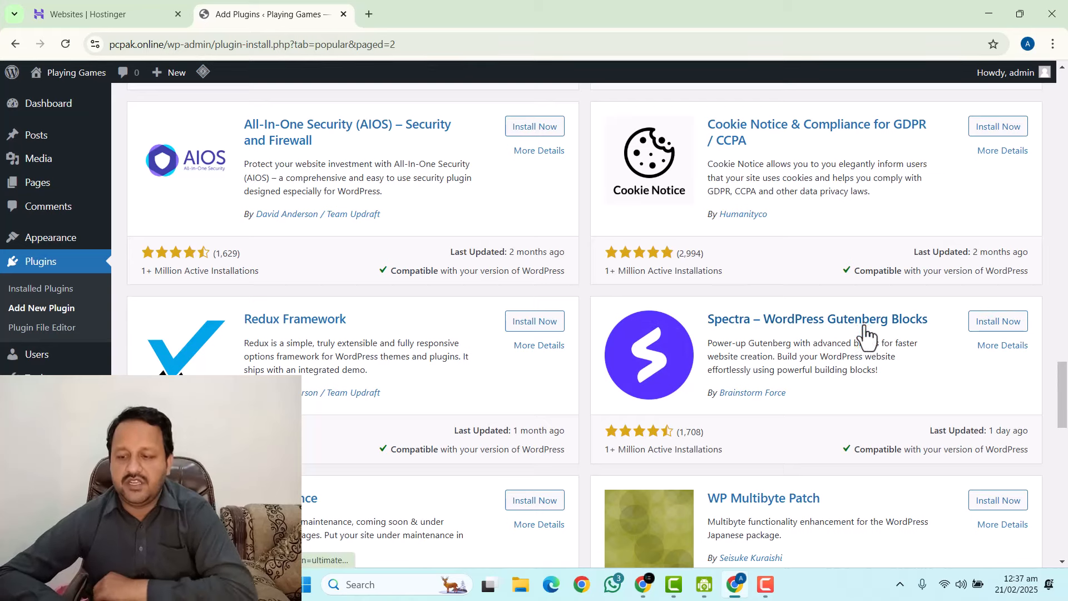
click(1011, 323)
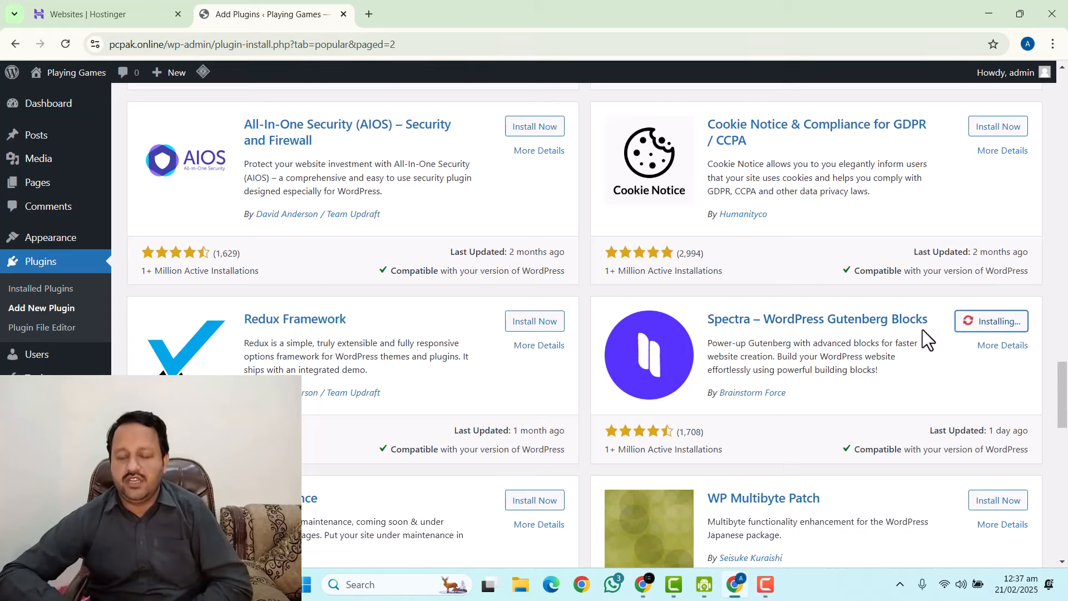
scroll(461, 315, up, 10)
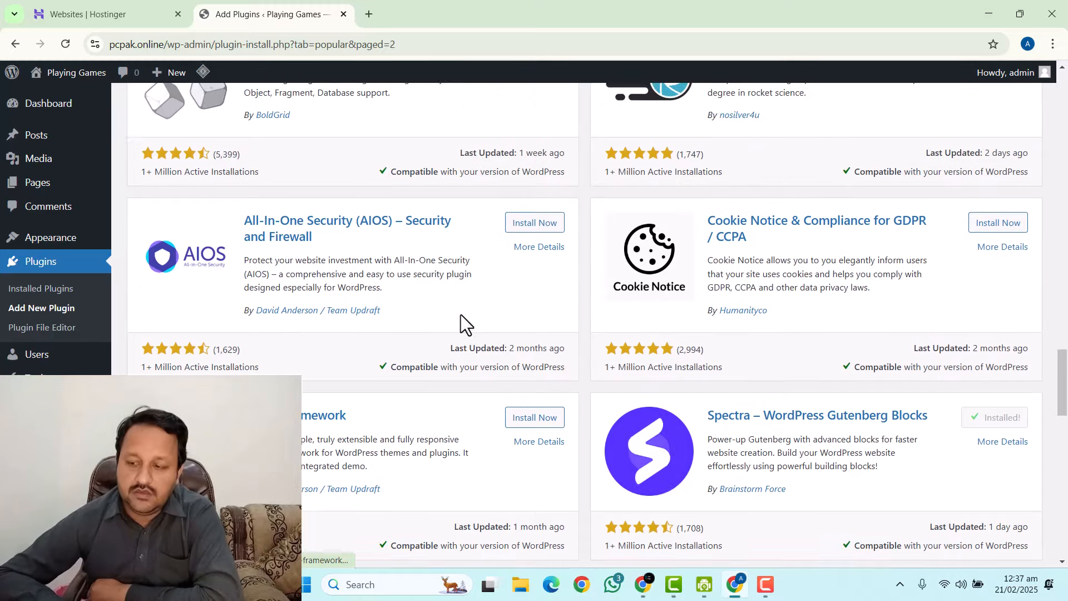
scroll(461, 316, up, 15)
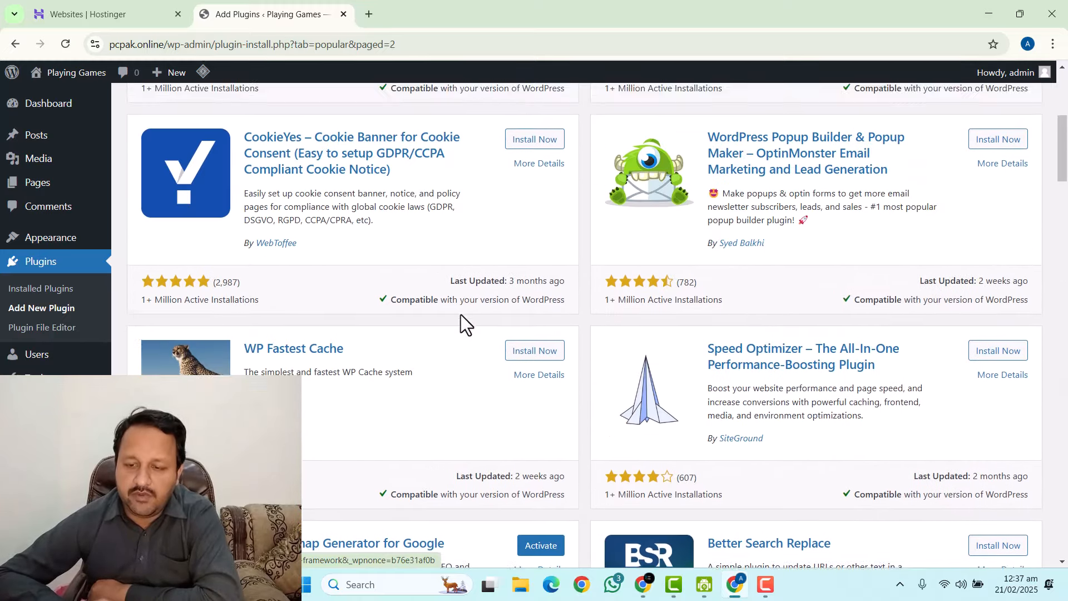
Upload and install generate blocks-pro-plugin.zip from the auto blogging folder on D:.
click(245, 111)
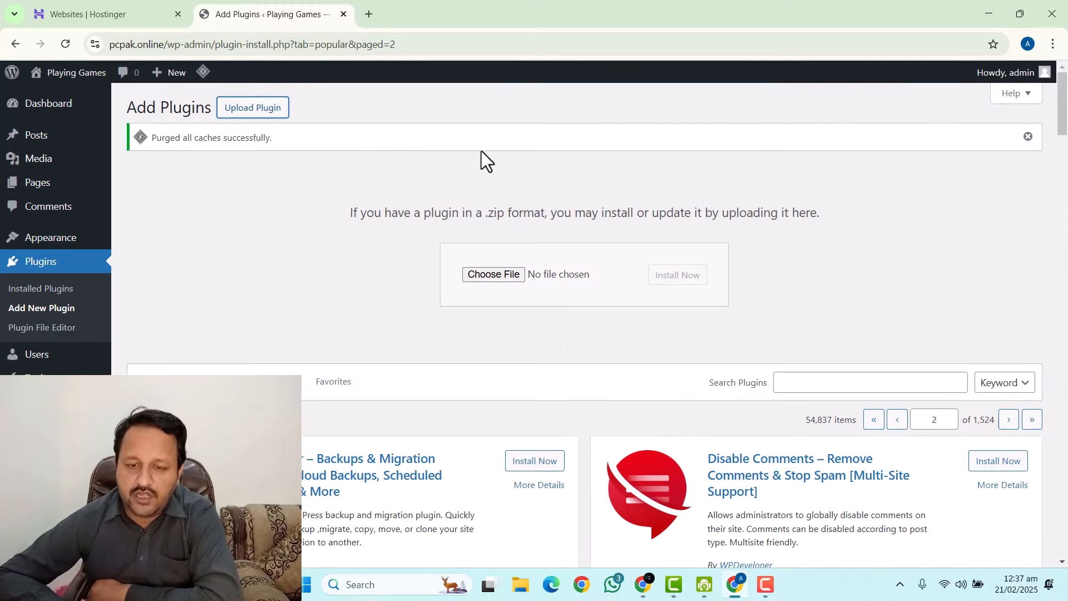
click(492, 275)
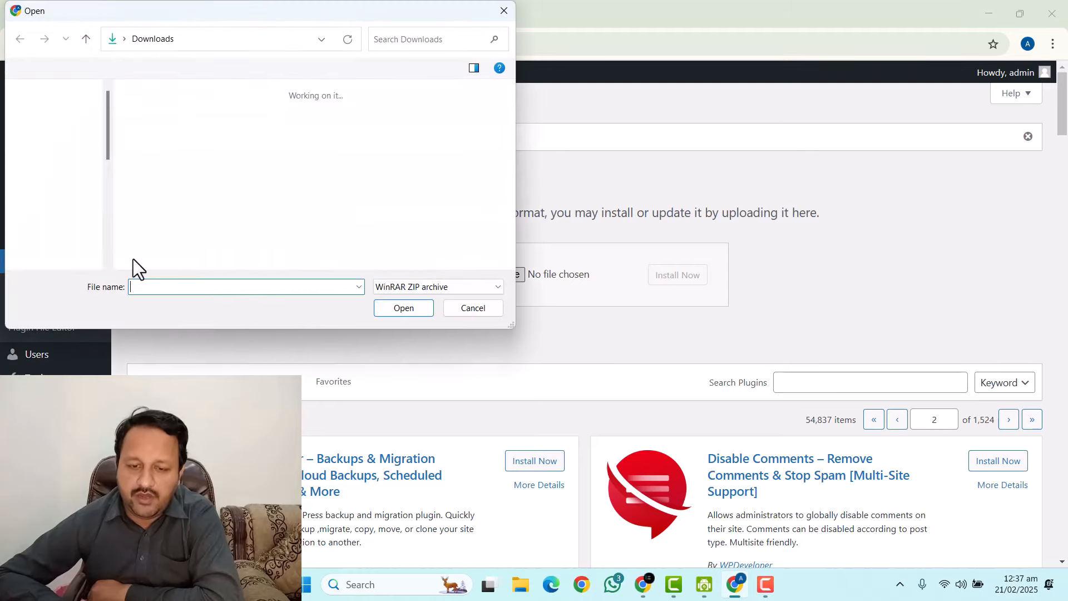
scroll(64, 245, down, 5)
click(81, 218)
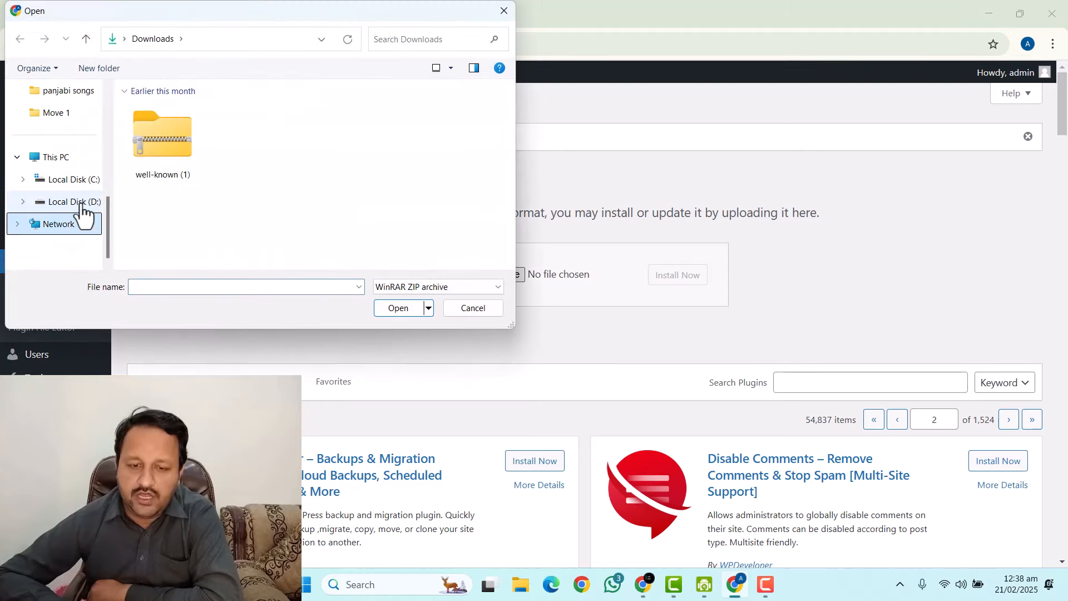
click(81, 228)
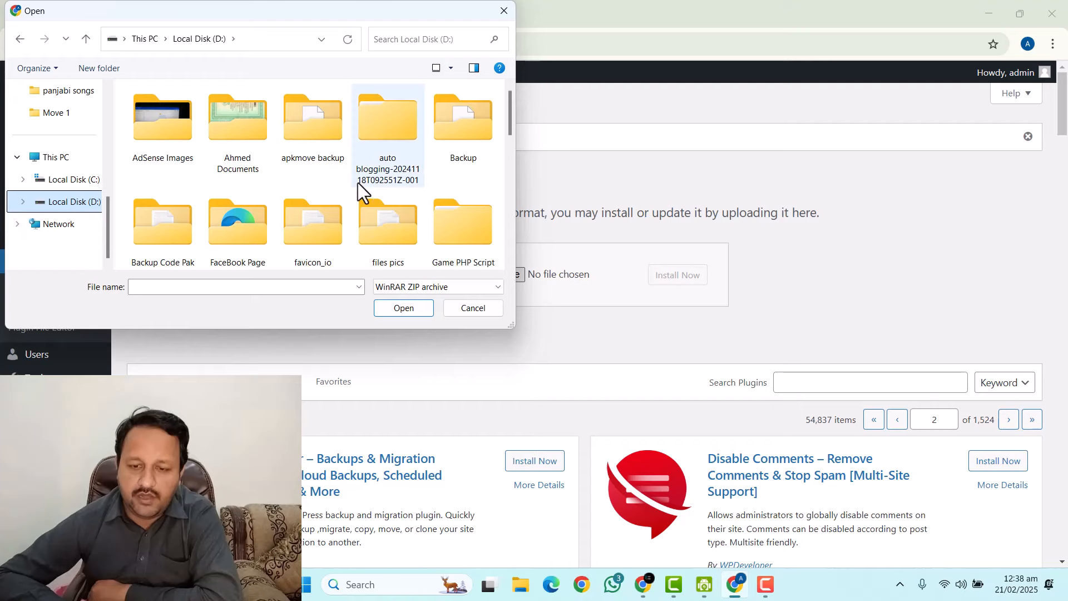
double_click(390, 137)
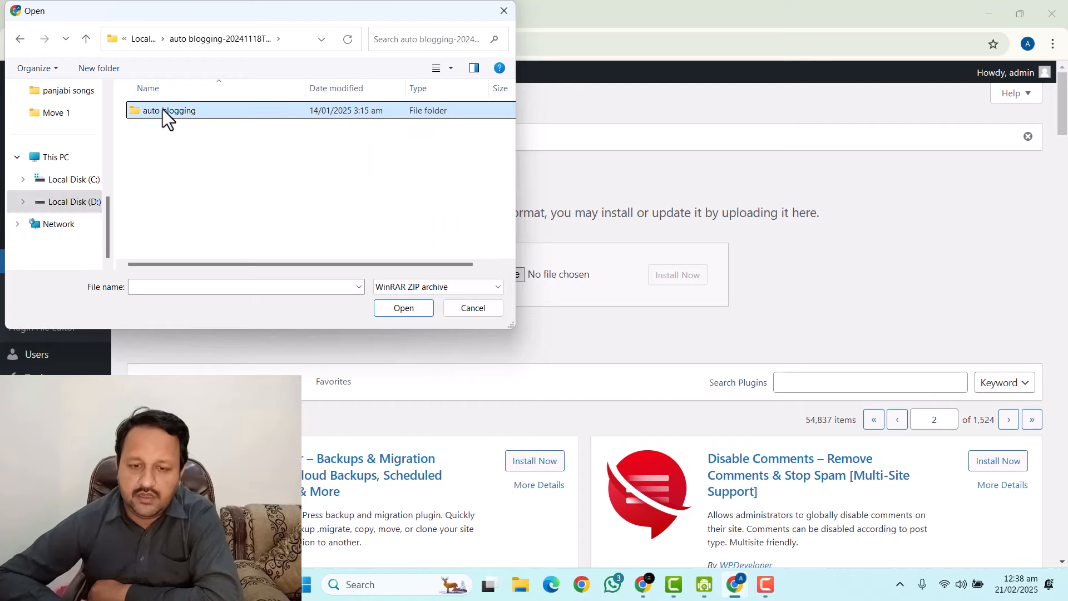
double_click(163, 111)
double_click(168, 134)
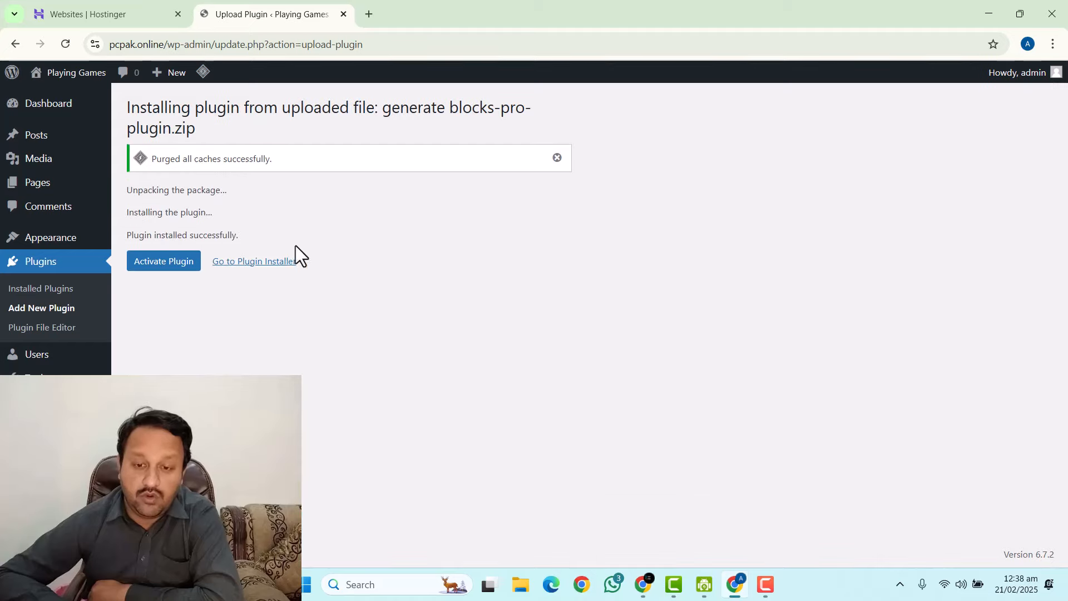
Upload, install and activate gp-premium-plugin.zip.
click(245, 262)
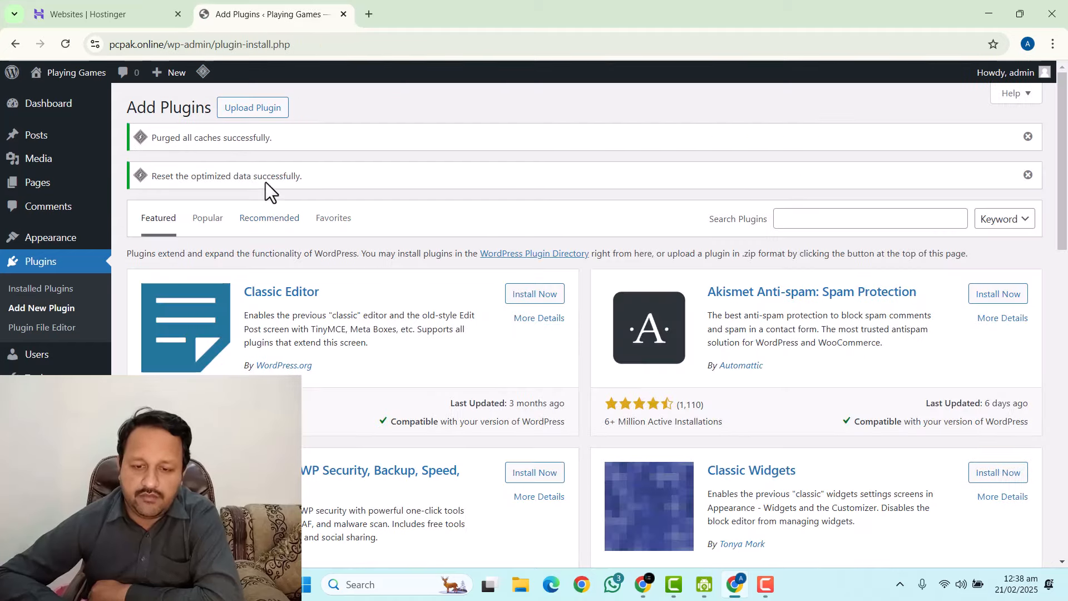
click(251, 110)
click(481, 309)
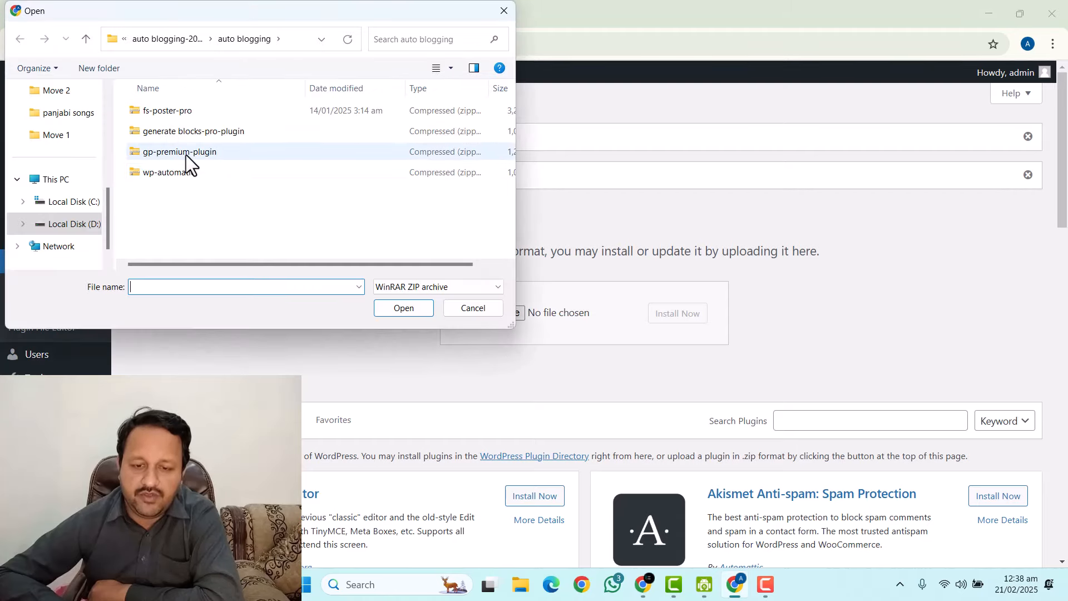
double_click(186, 161)
click(676, 316)
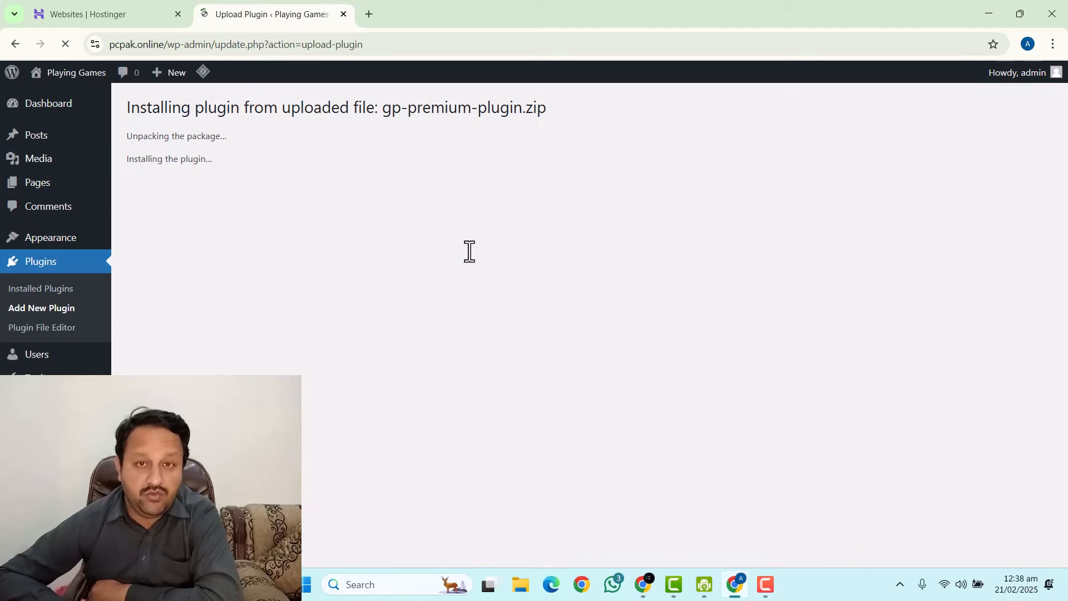
click(161, 210)
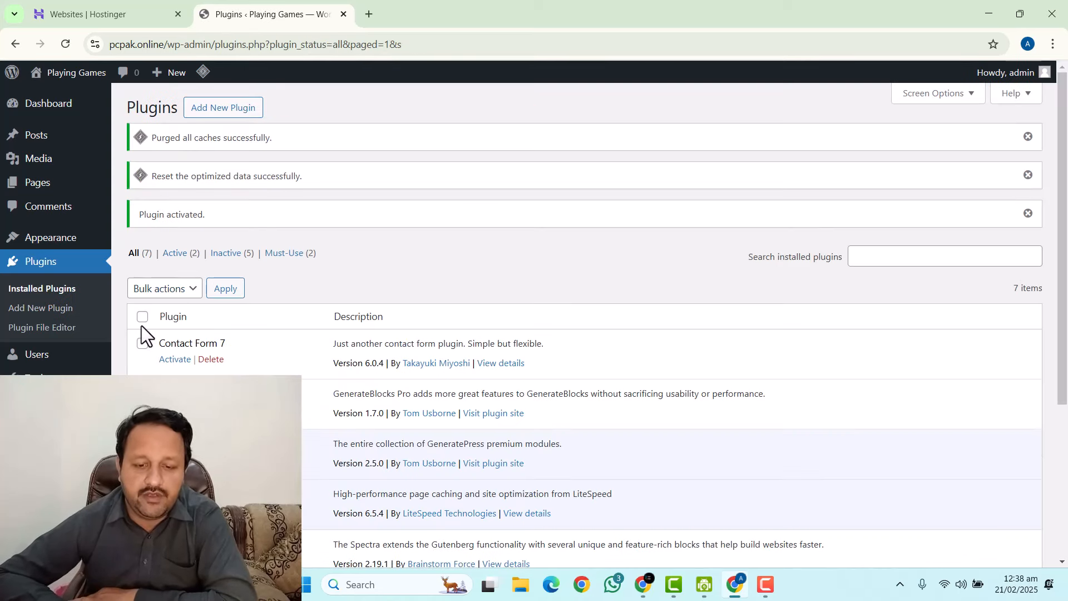
Apply the Activate bulk action to all the selected installed plugins, including Spectra.
click(151, 289)
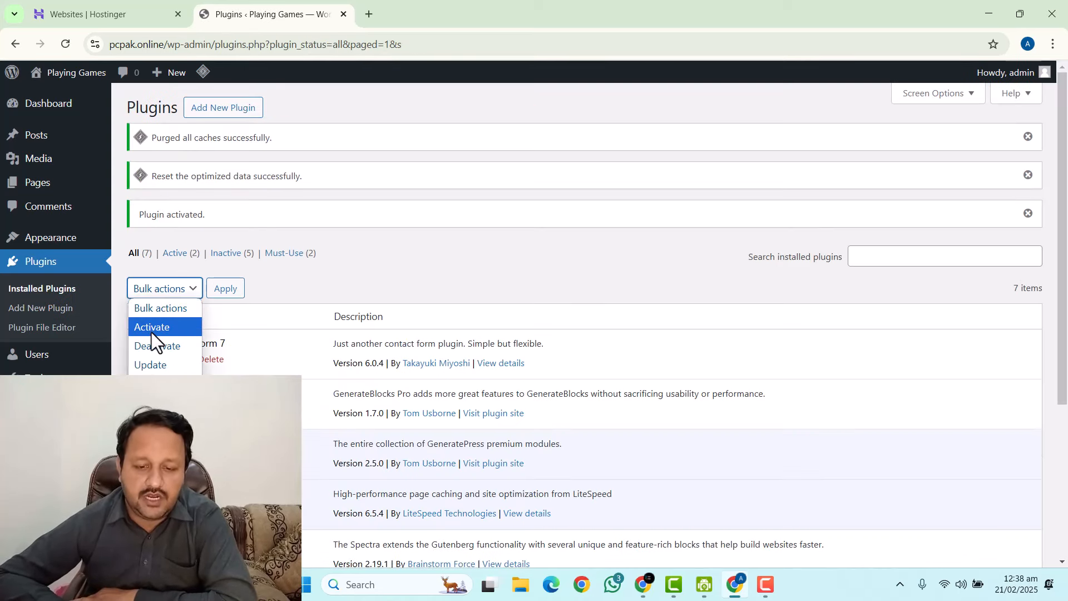
click(151, 328)
click(228, 292)
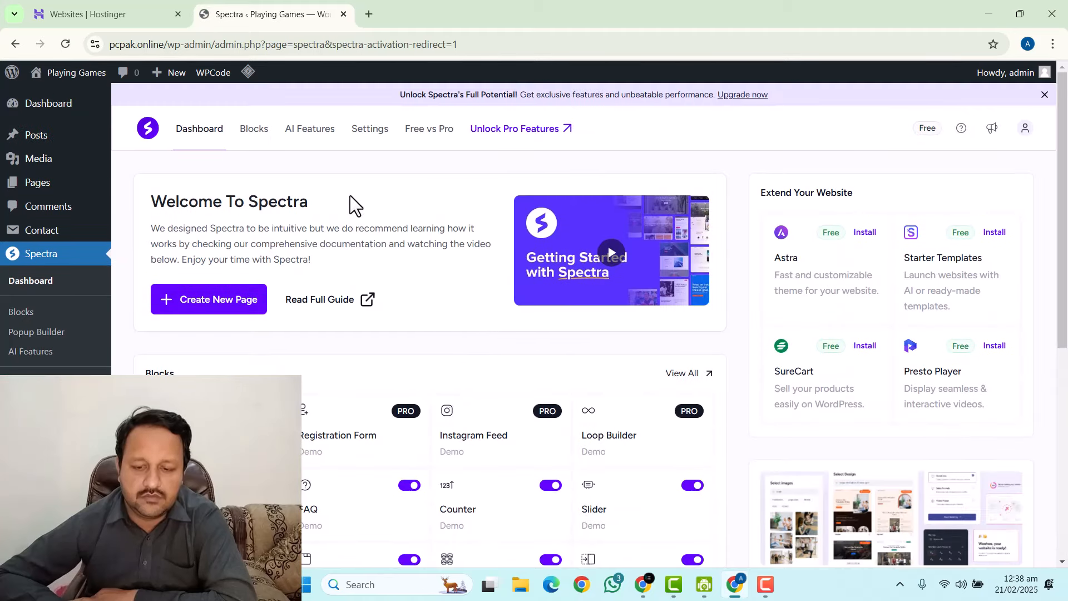
Return through the Dashboard to Installed Plugins and open GP Premium's Configure page.
click(31, 108)
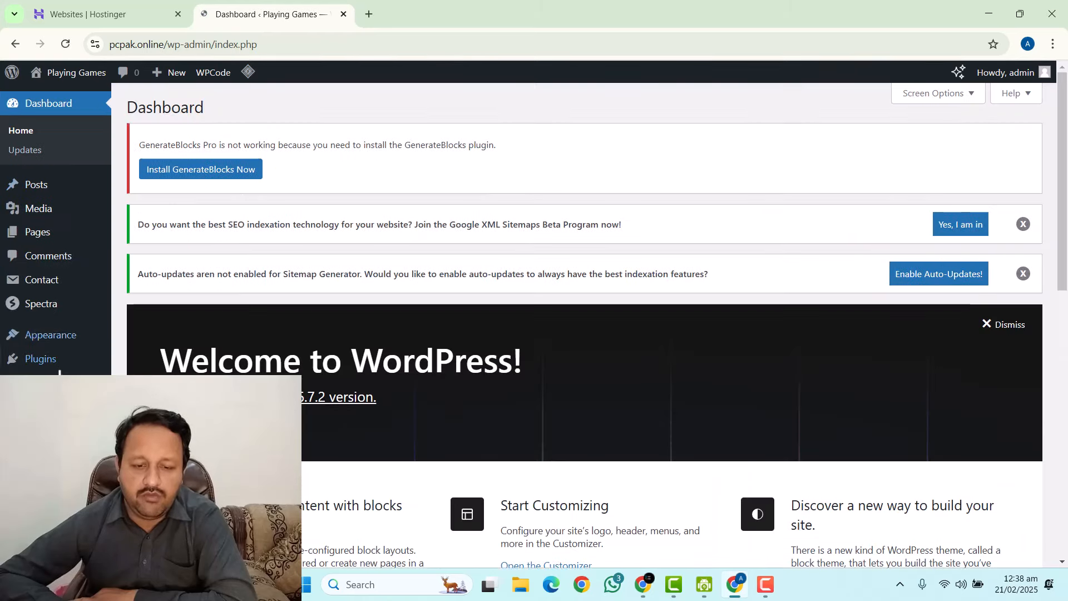
mouse_move(66, 359)
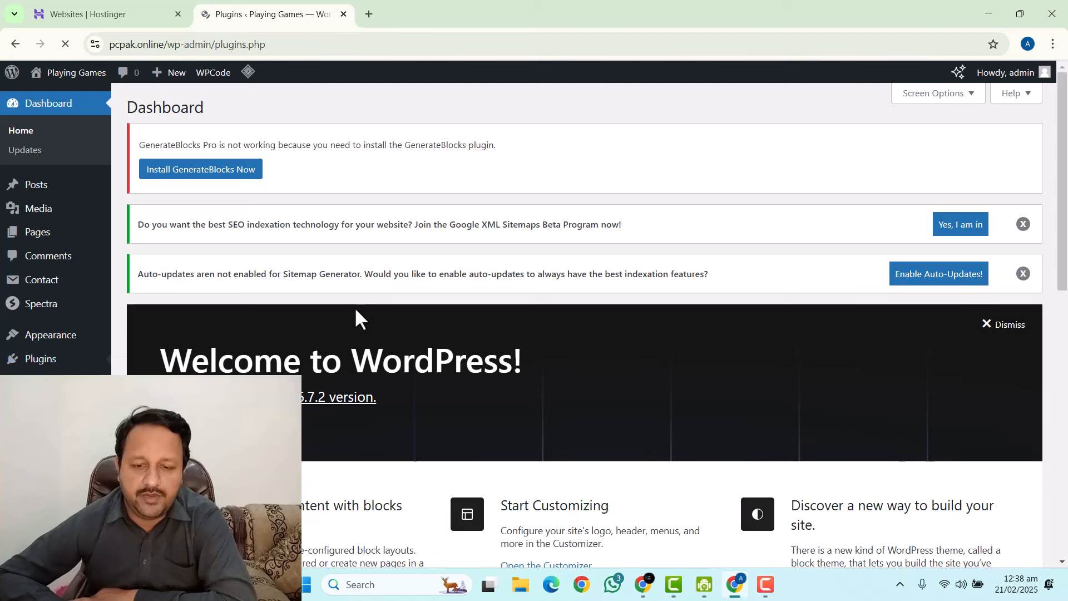
scroll(229, 329, down, 3)
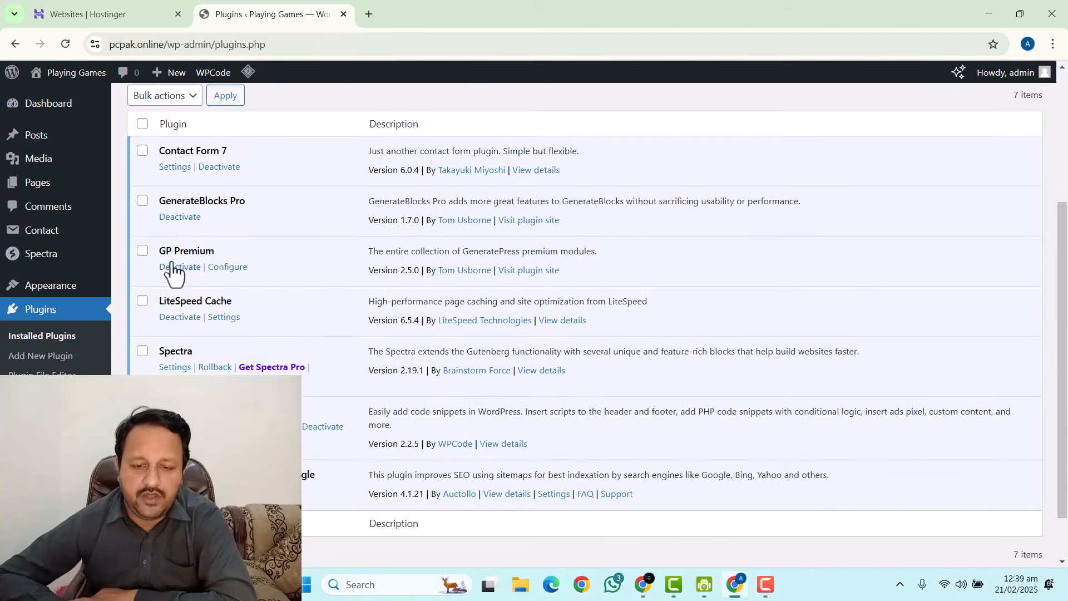
click(227, 267)
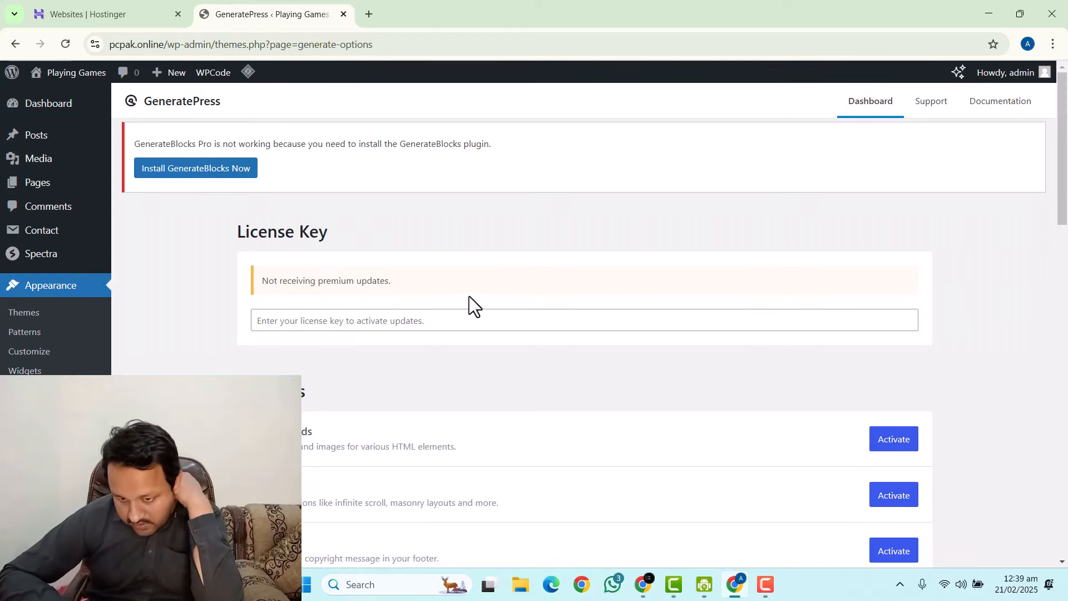
Activate the Backgrounds, Blog, Copyright, Disable Elements and Elements modules.
scroll(469, 296, down, 4)
scroll(861, 229, up, 3)
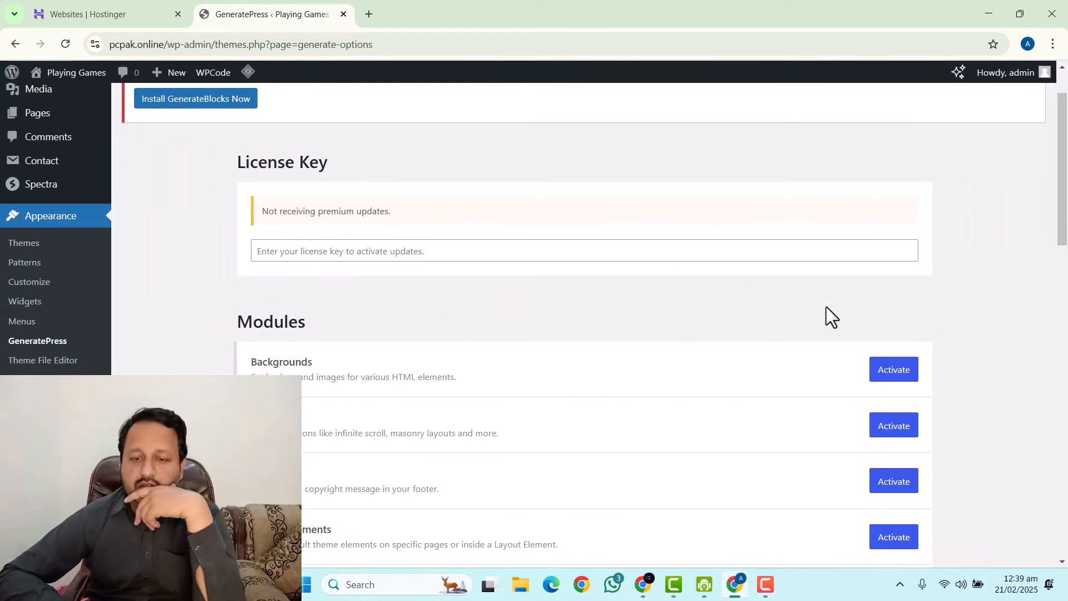
scroll(827, 315, down, 3)
click(890, 231)
click(893, 286)
click(890, 342)
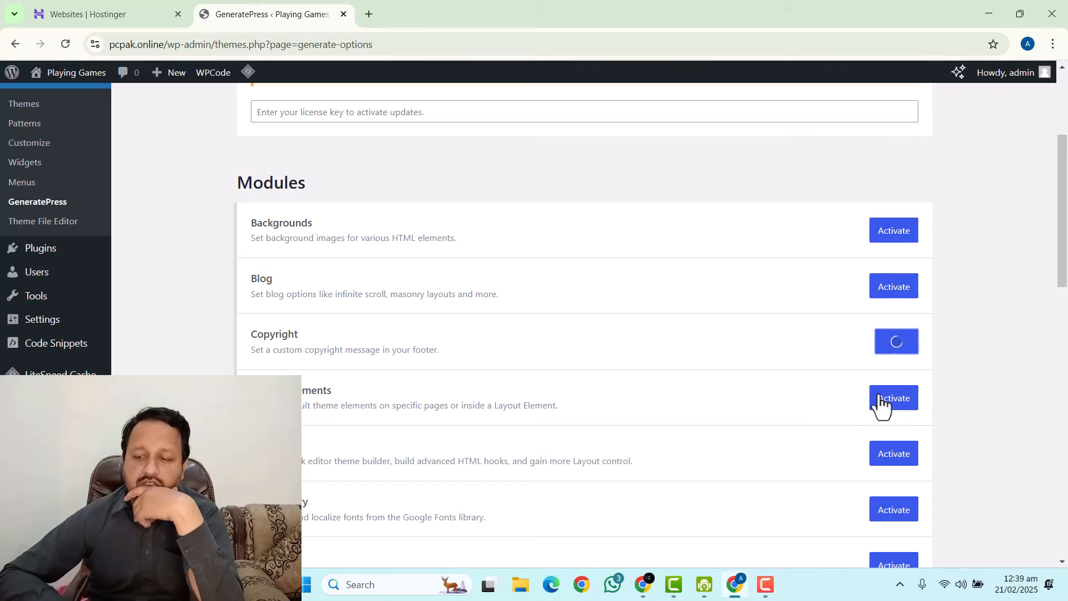
click(881, 399)
click(888, 453)
Activate the Font Library, Menu Plus, Site Library and Spacing modules.
scroll(802, 423, down, 4)
click(892, 300)
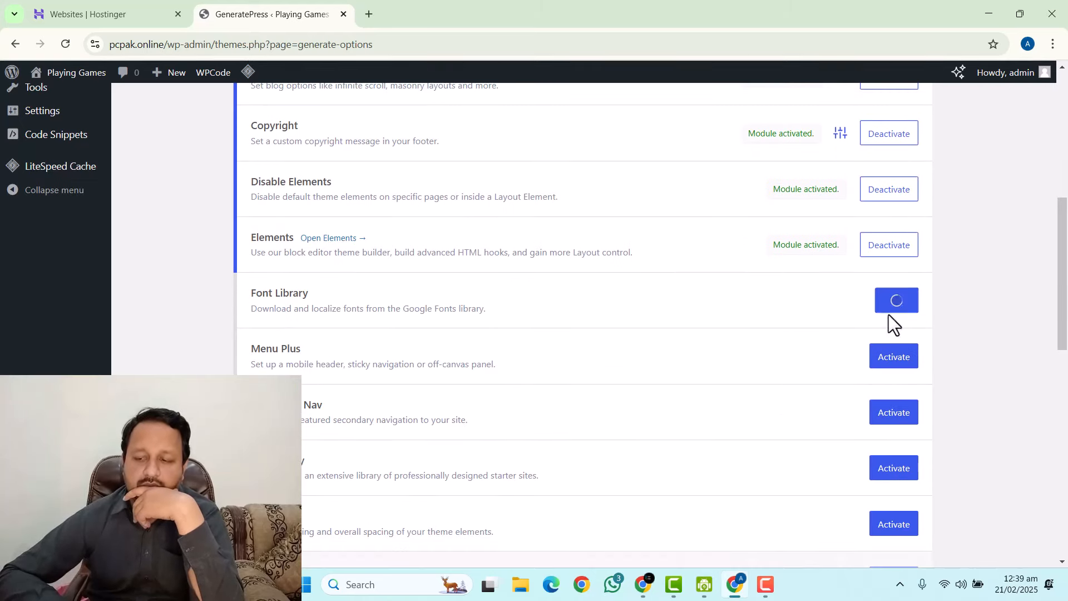
click(892, 356)
click(879, 468)
click(892, 524)
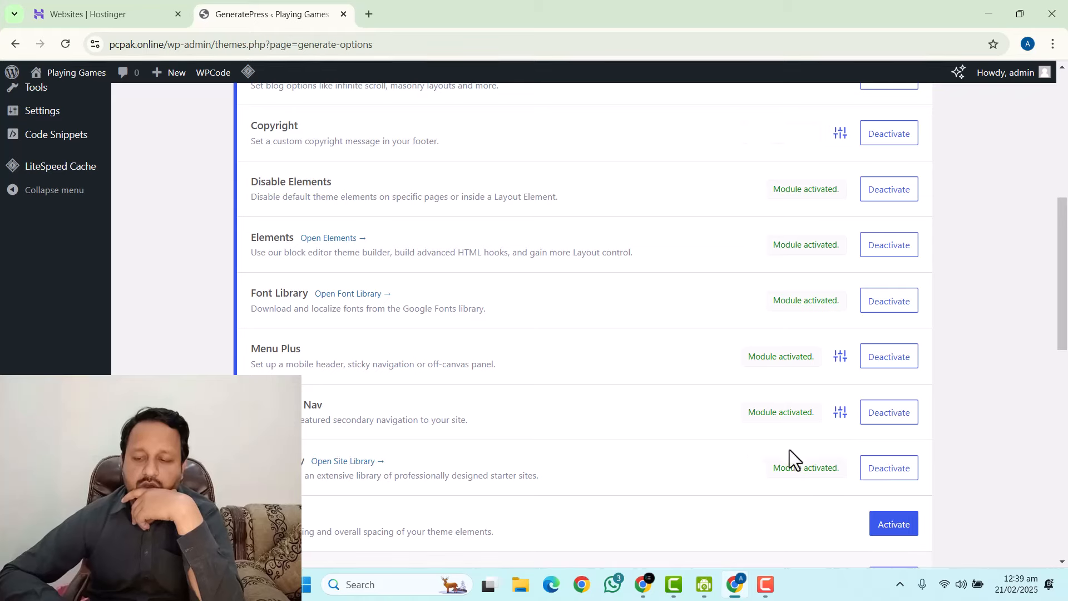
scroll(618, 348, down, 6)
scroll(606, 336, up, 15)
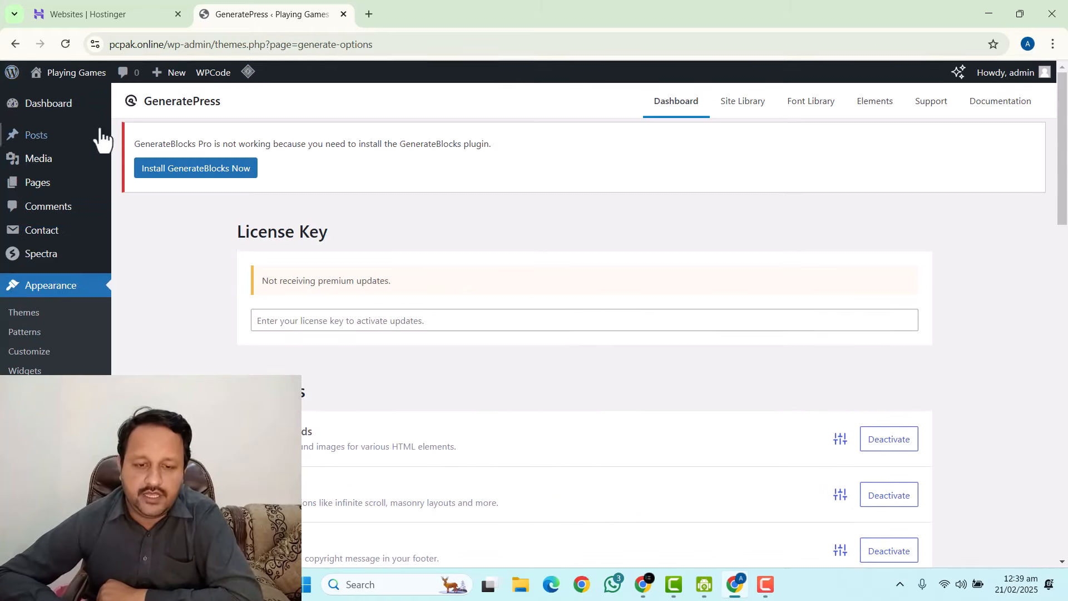
Quick Edit the Privacy Policy page in All Pages and update its status to Published.
click(50, 107)
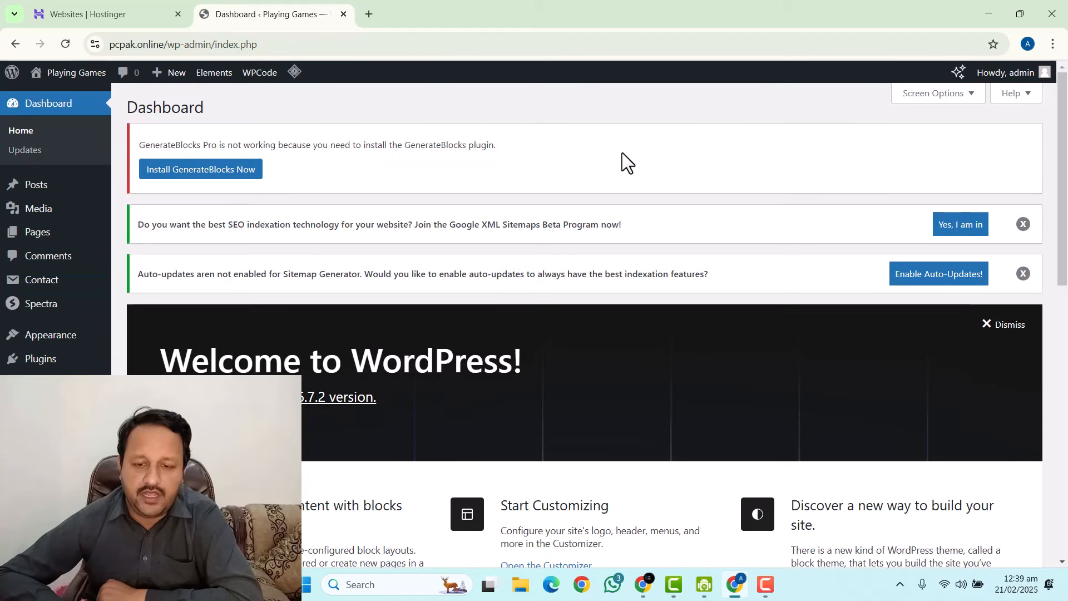
mouse_move(44, 232)
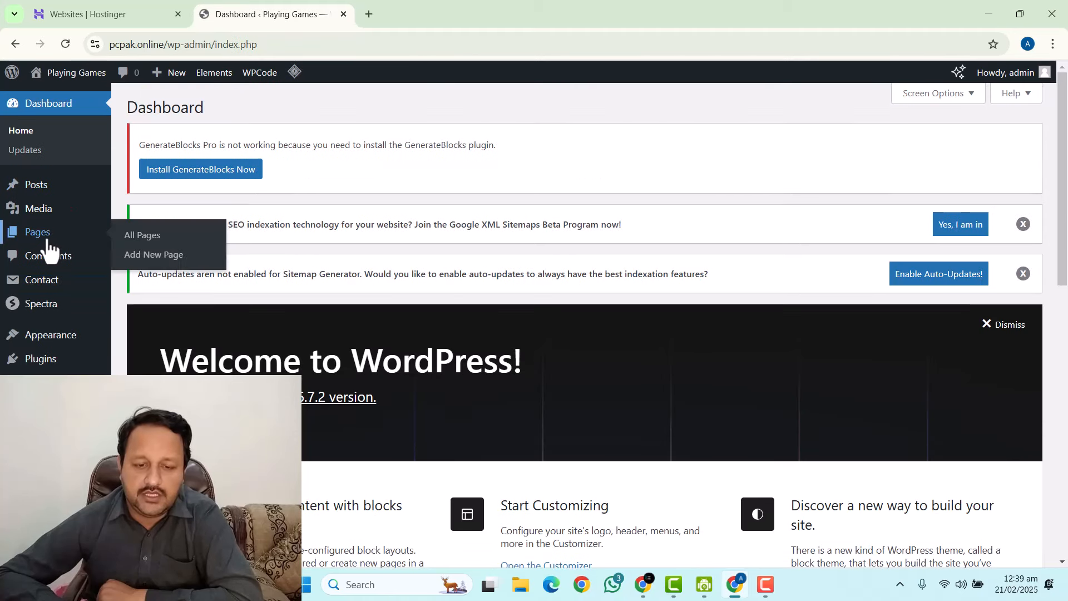
click(147, 236)
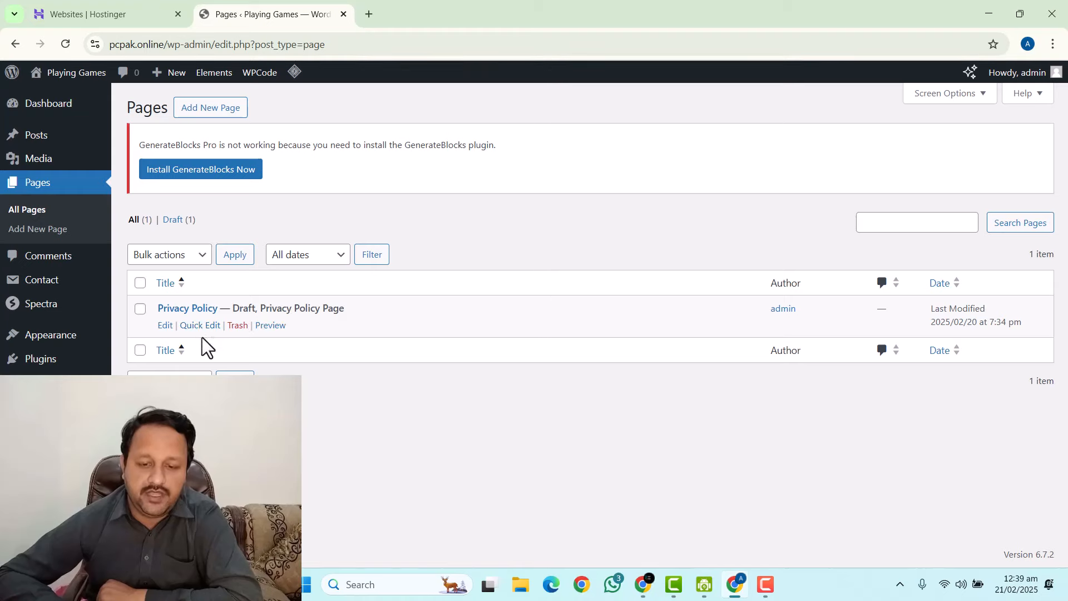
click(198, 326)
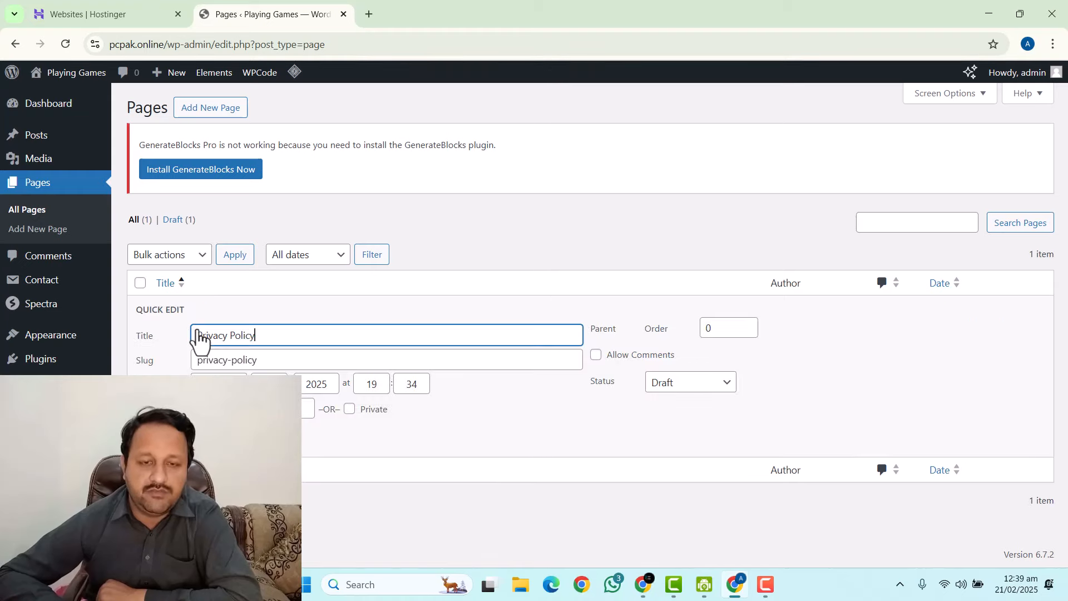
click(727, 395)
click(716, 401)
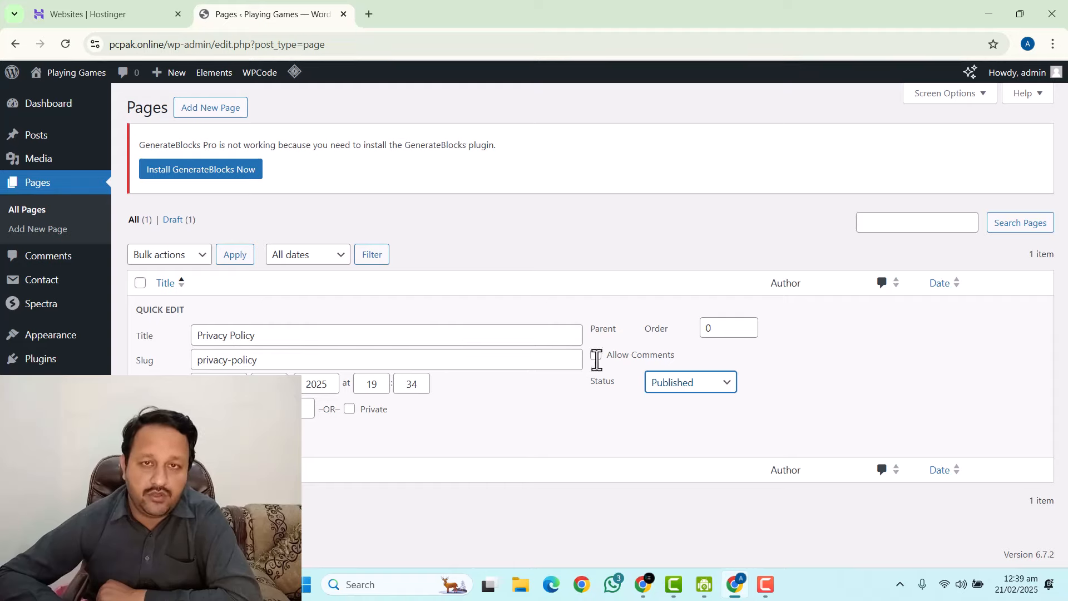
click(156, 437)
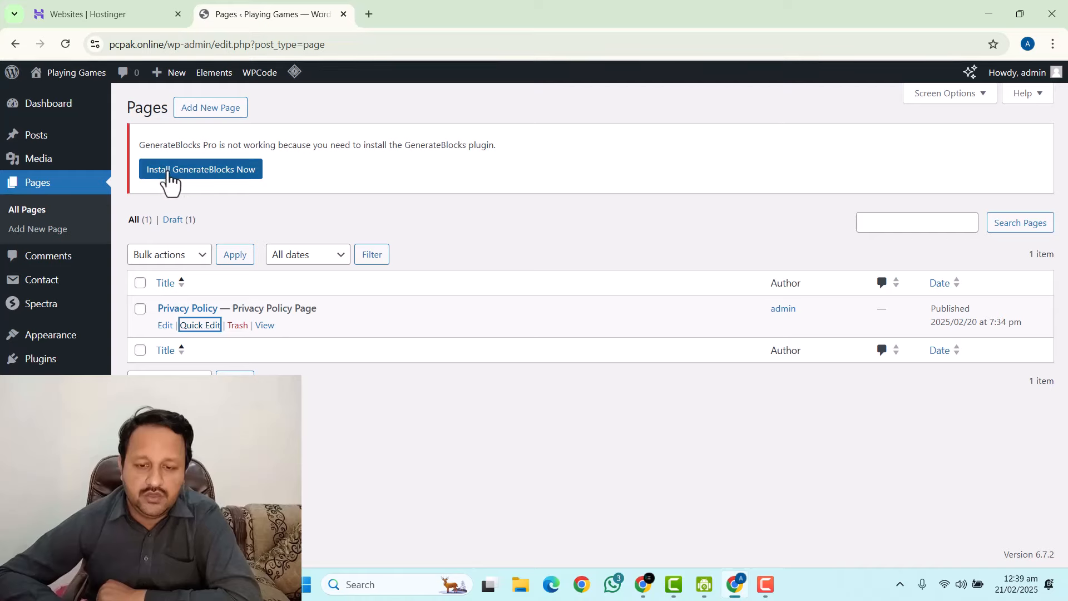
drag(169, 174, 228, 157)
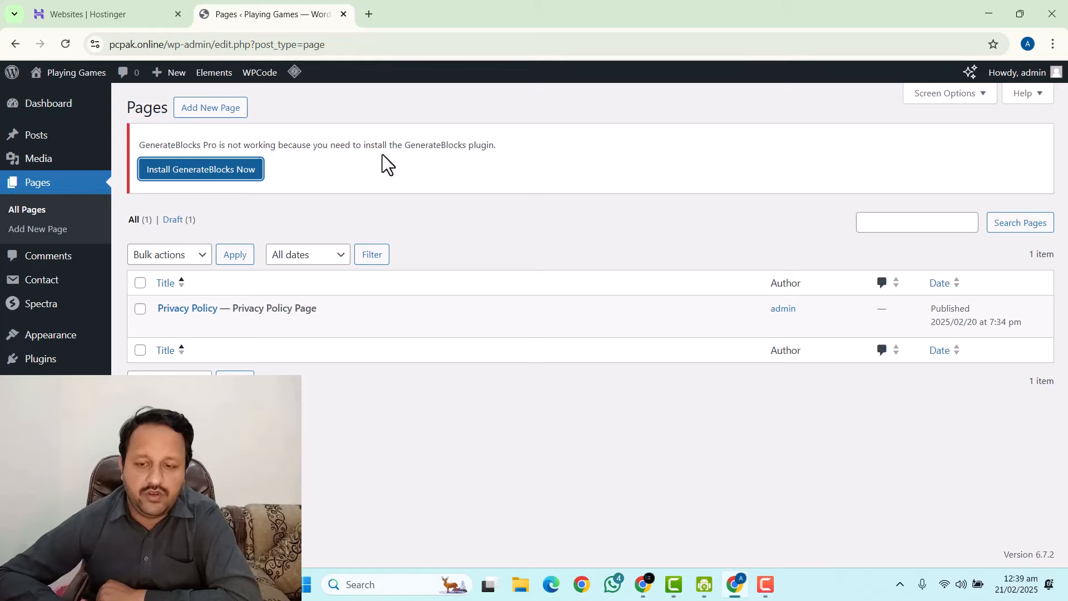
Install the GenerateBlocks 2.0.1 plugin and activate it.
click(212, 174)
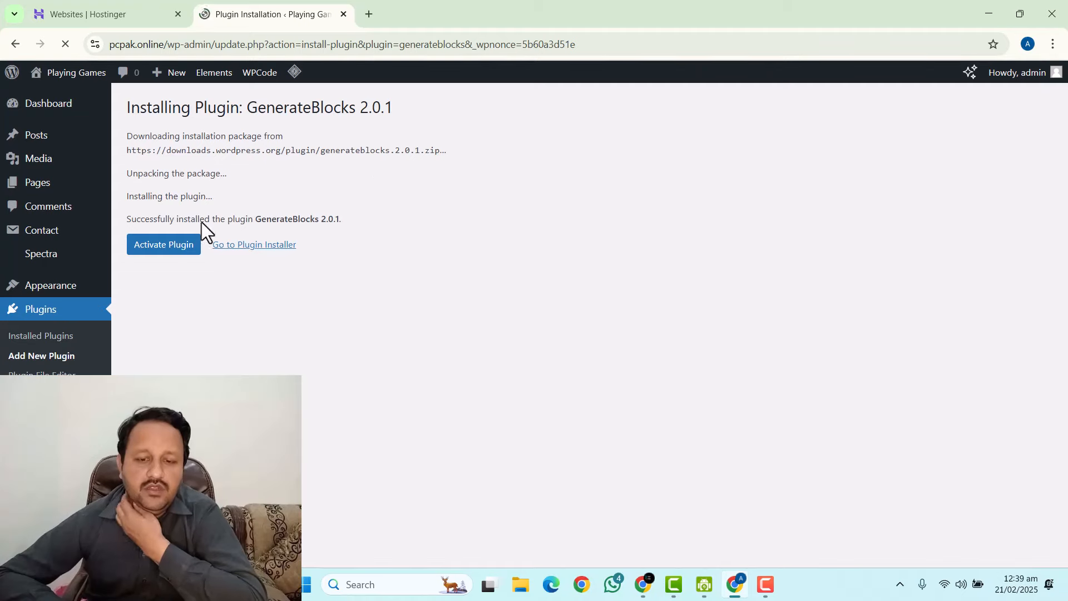
click(164, 247)
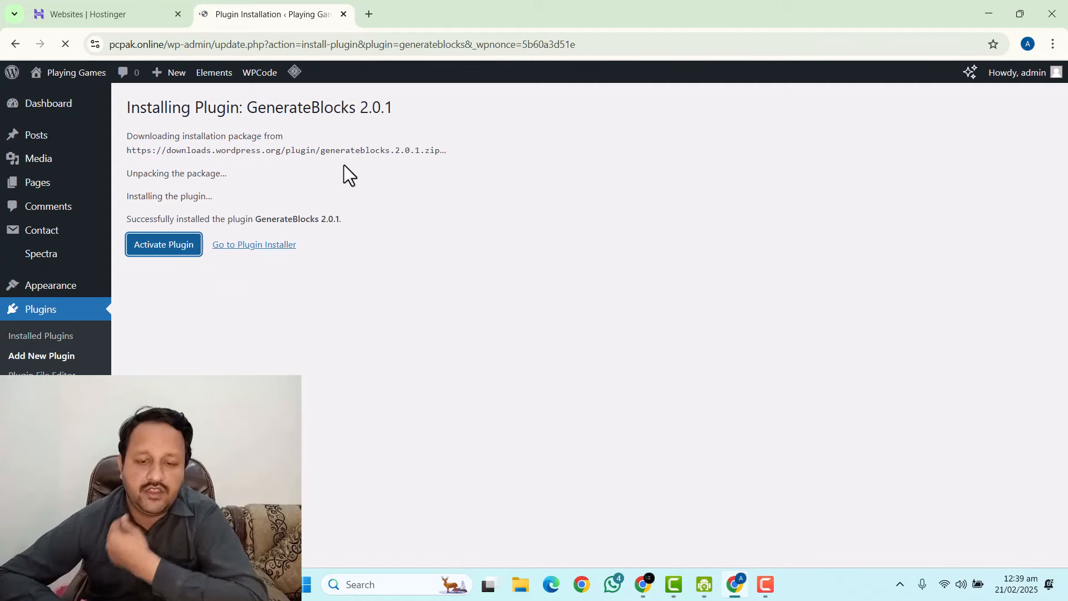
scroll(345, 174, down, 7)
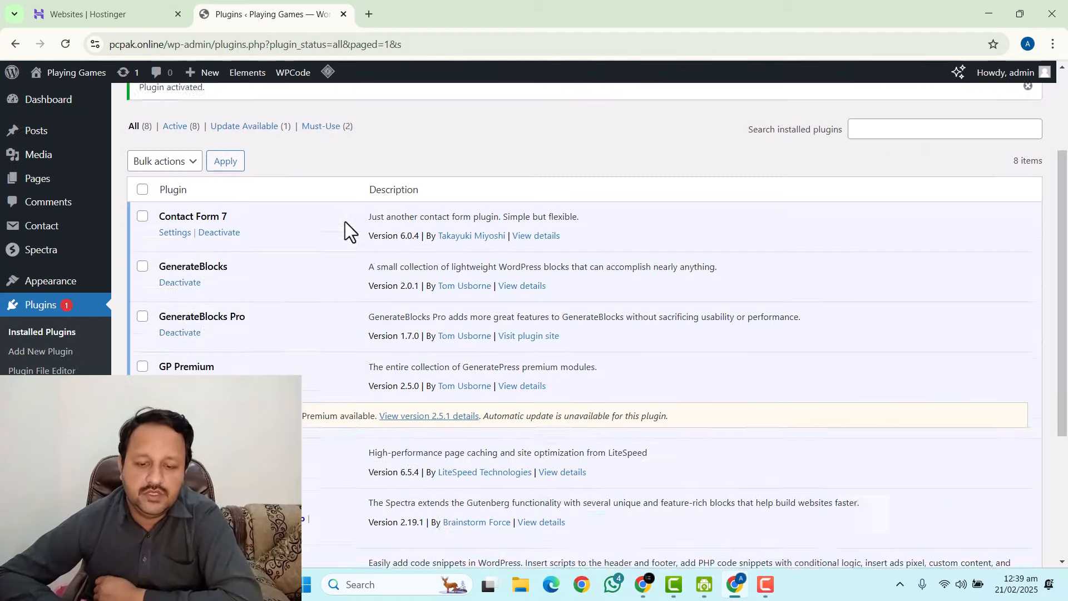
scroll(253, 194, up, 6)
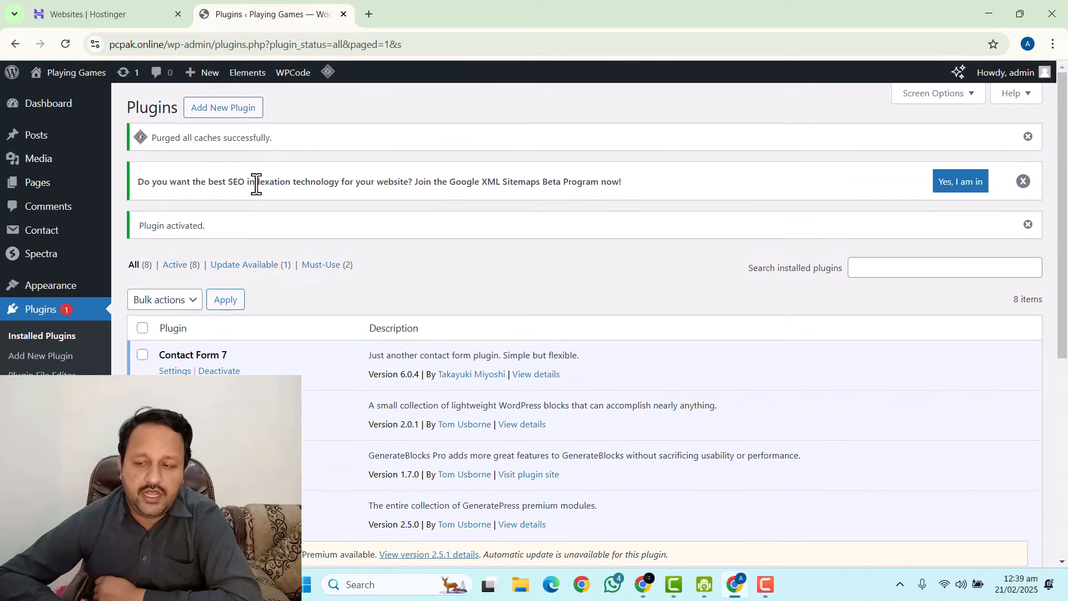
mouse_move(27, 193)
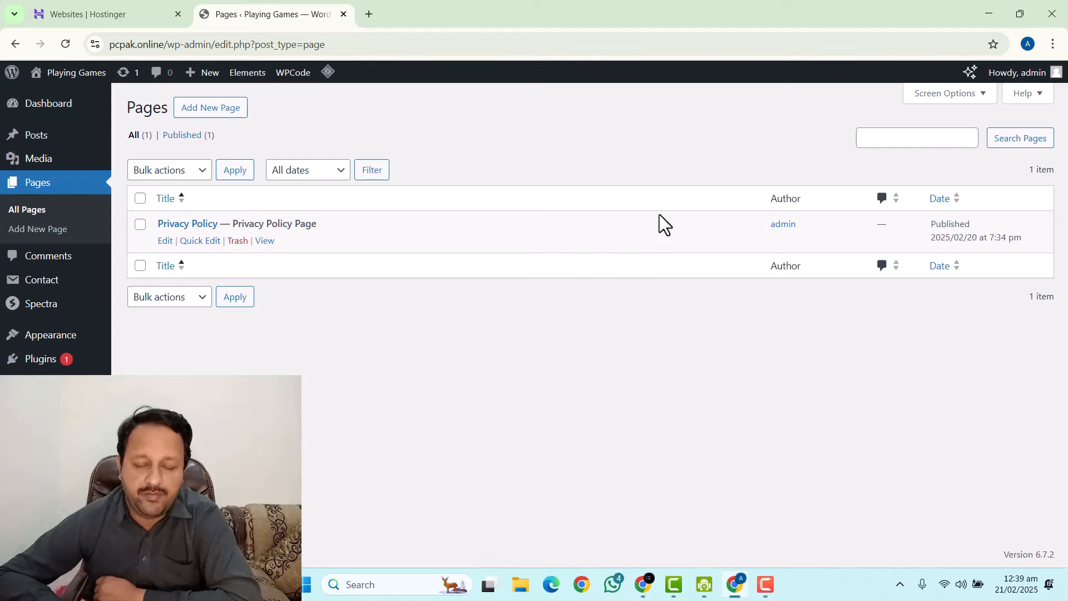
Open ChatGPT in a new browser tab.
click(644, 584)
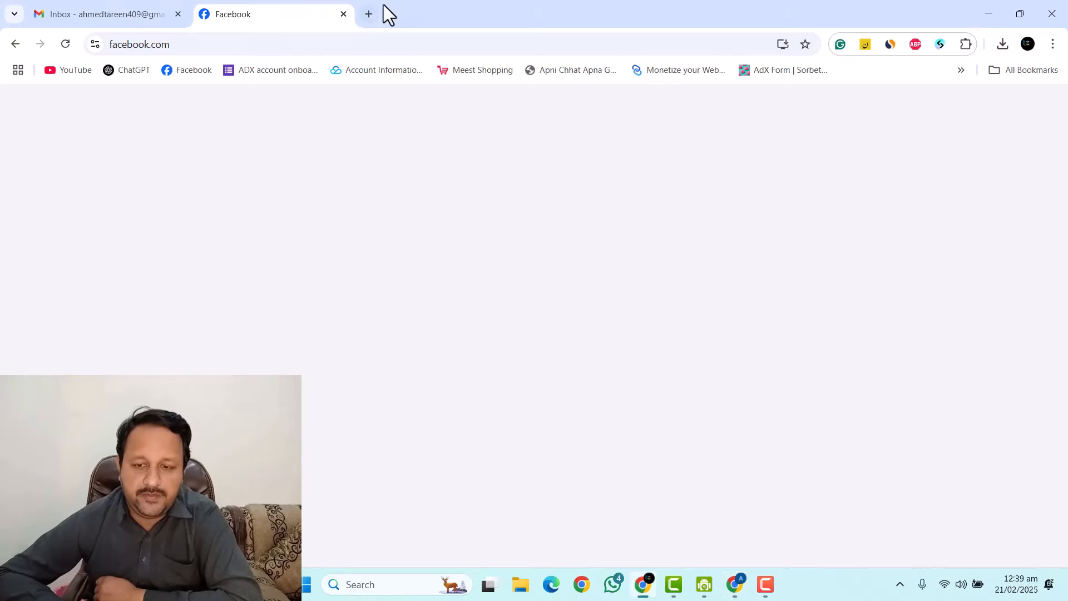
click(359, 15)
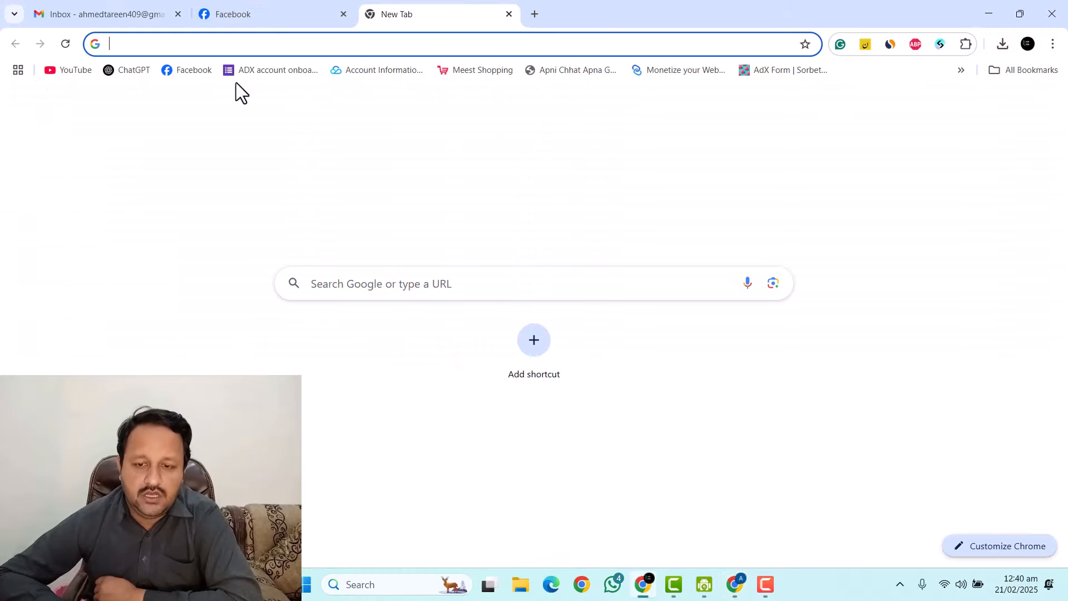
click(126, 75)
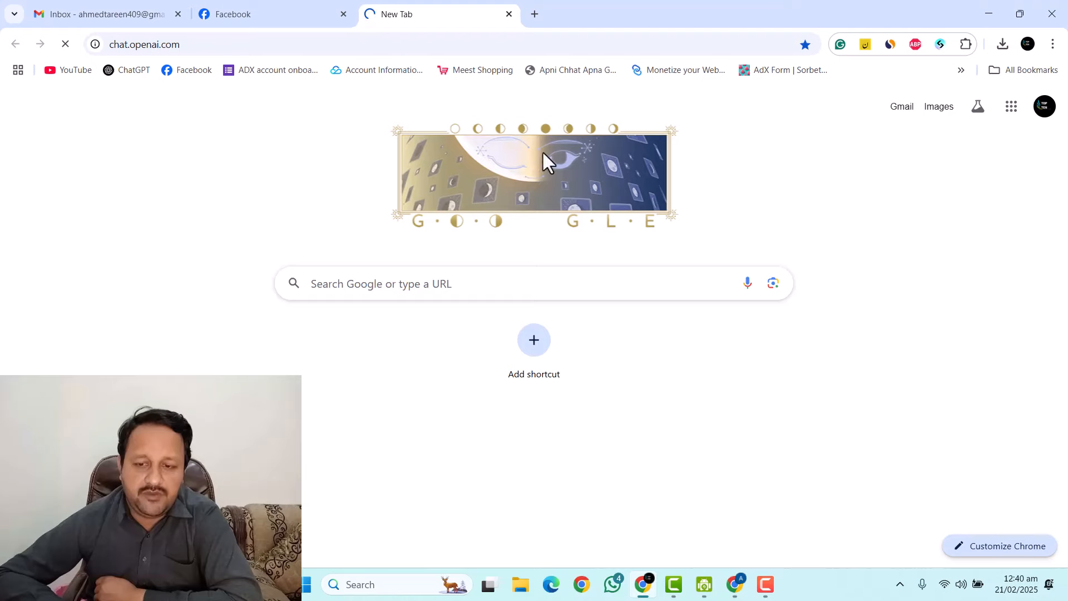
Copy the site name 'pcpak' from the WordPress address bar and return to ChatGPT.
click(735, 584)
drag(734, 584, 666, 590)
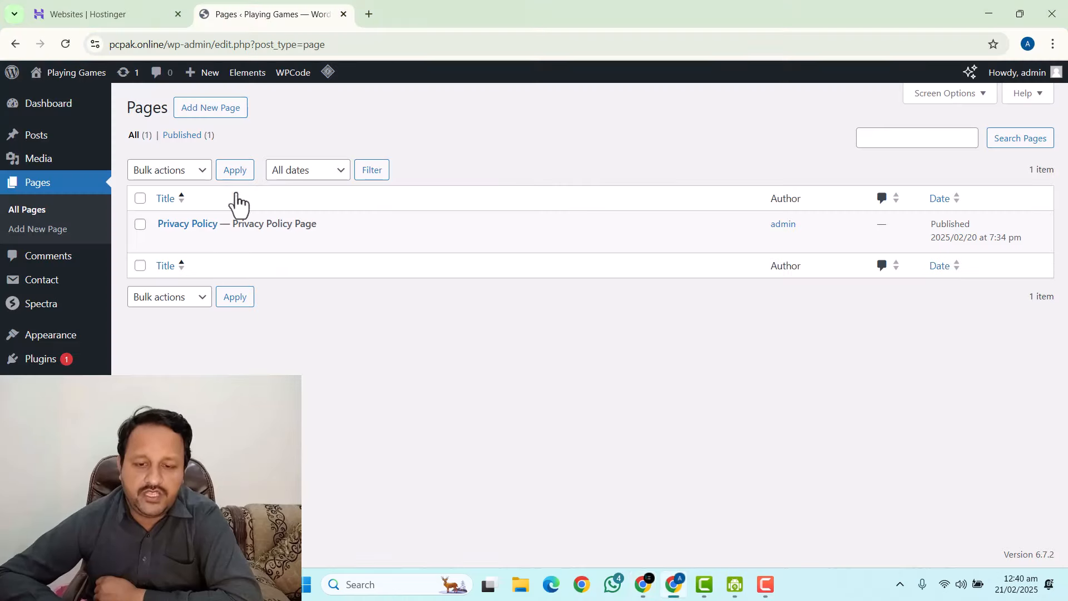
click(641, 585)
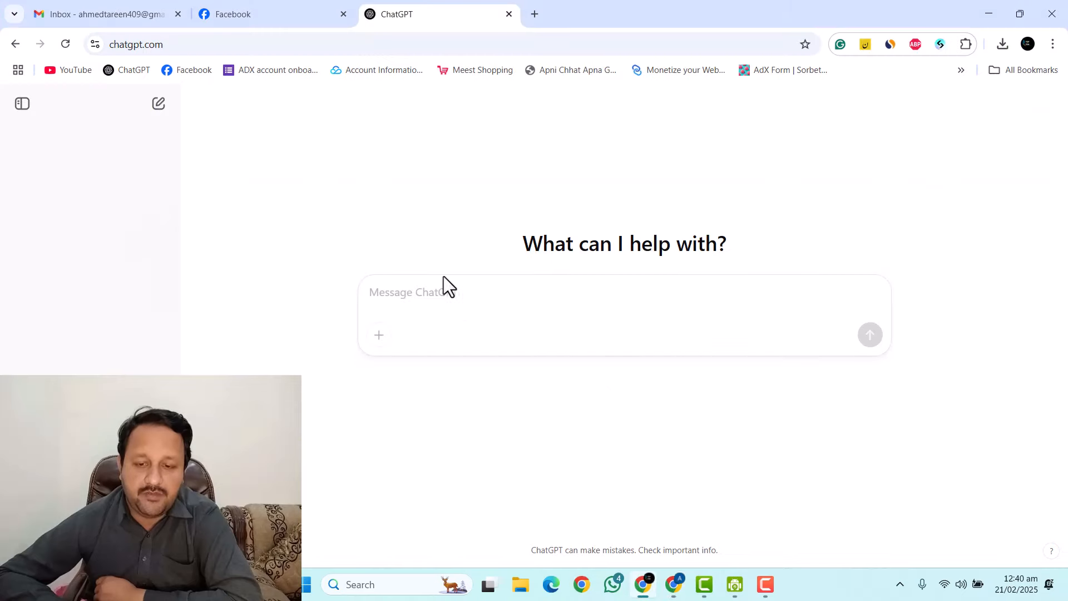
click(675, 581)
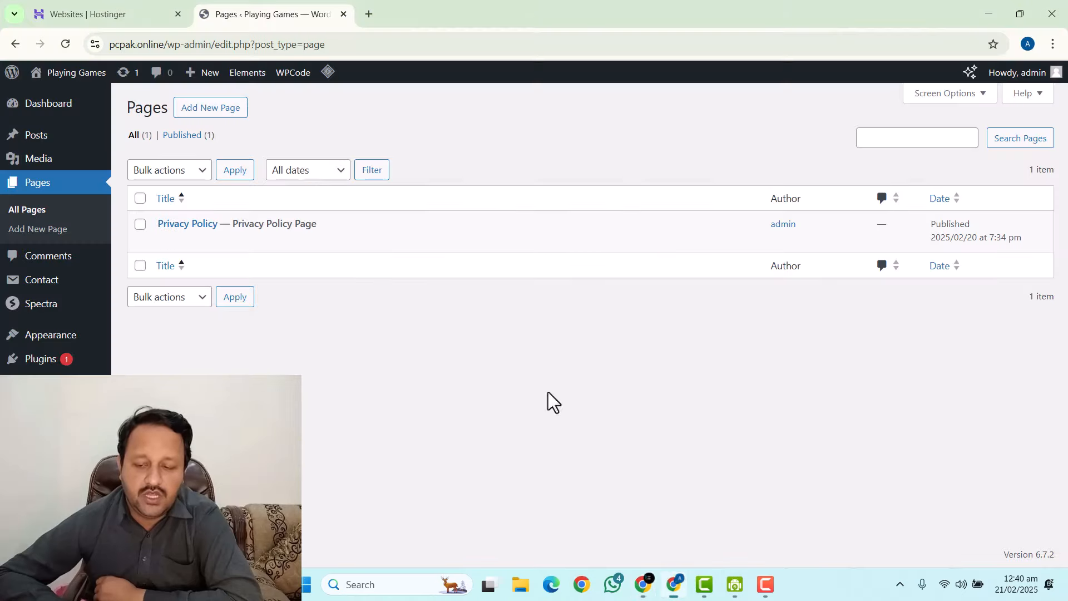
double_click(128, 46)
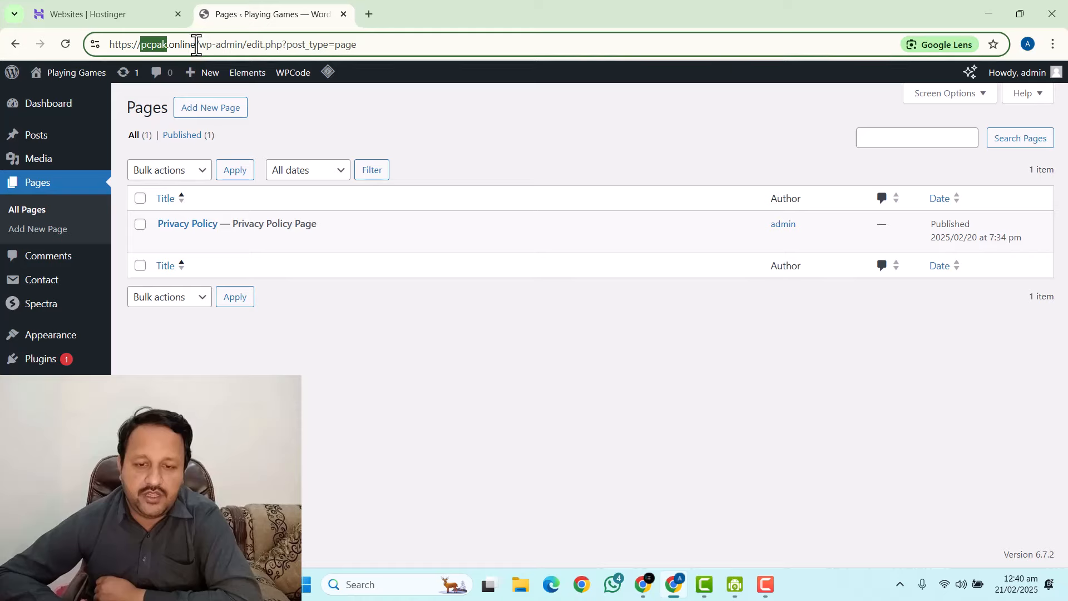
right_click(158, 49)
click(216, 178)
click(634, 584)
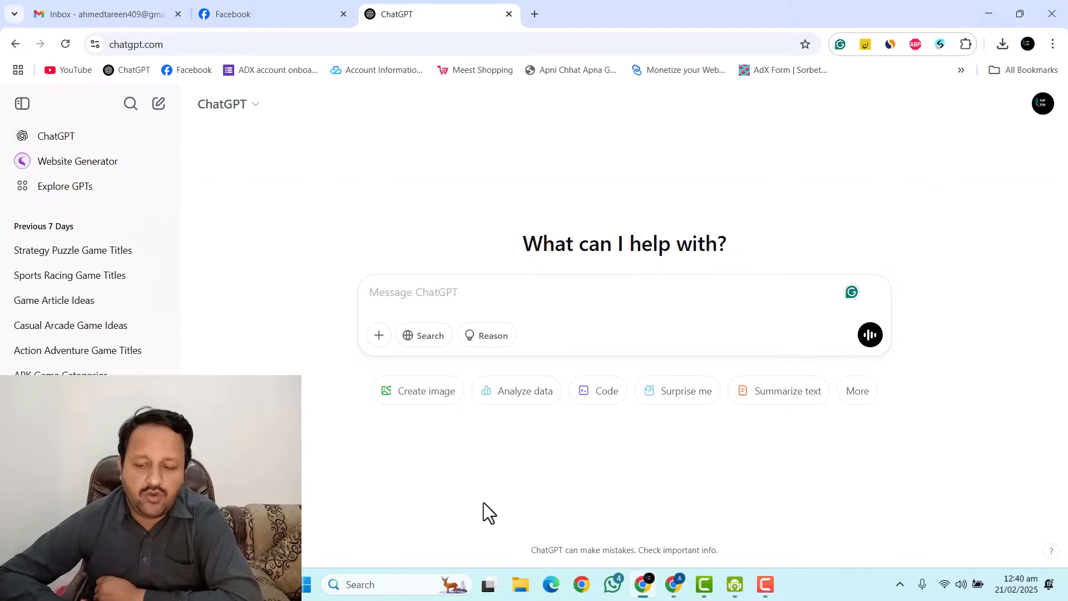
Send ChatGPT 'pcpak' plus a request to generate an About Us page for the gaming site, then select the reply.
right_click(411, 293)
click(443, 408)
key(shift+Return)
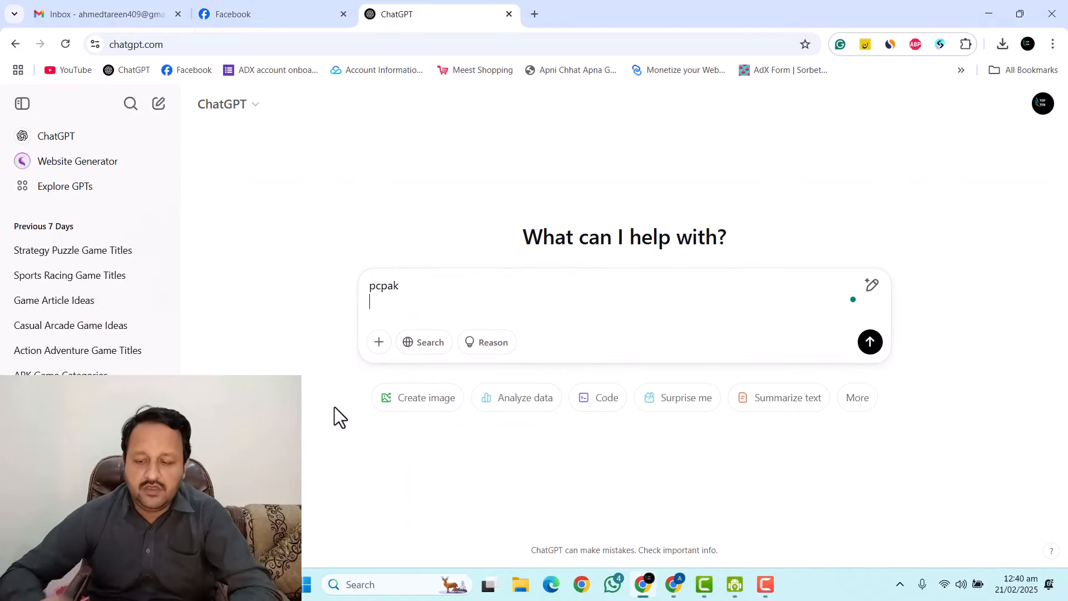
text(w)
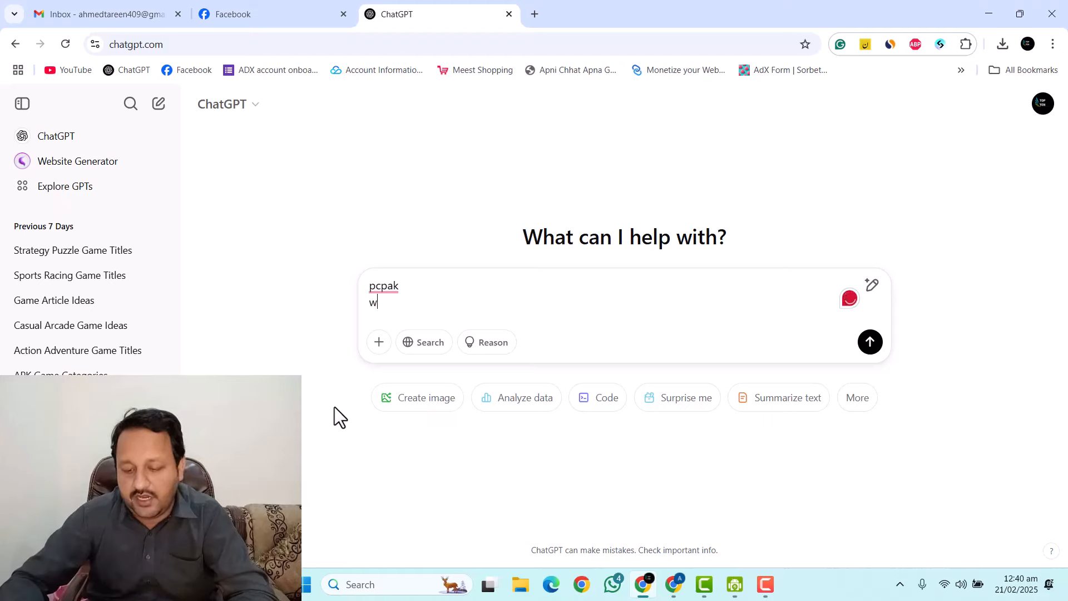
text(rite)
key(BackSpace)
key(BackSpace)
key(BackSpace)
key(BackSpace)
key(BackSpace)
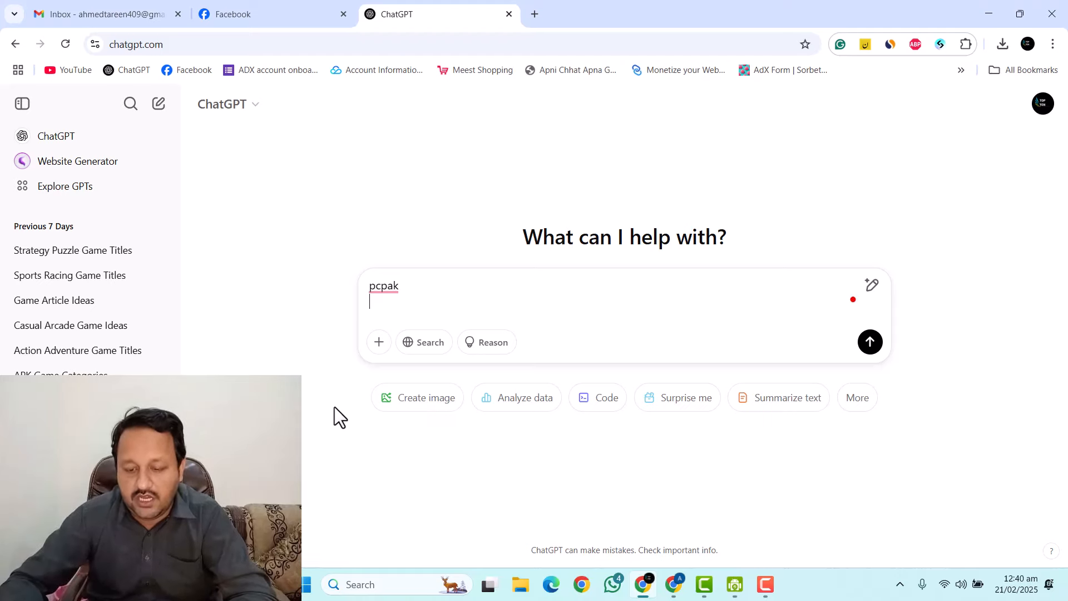
text(genert)
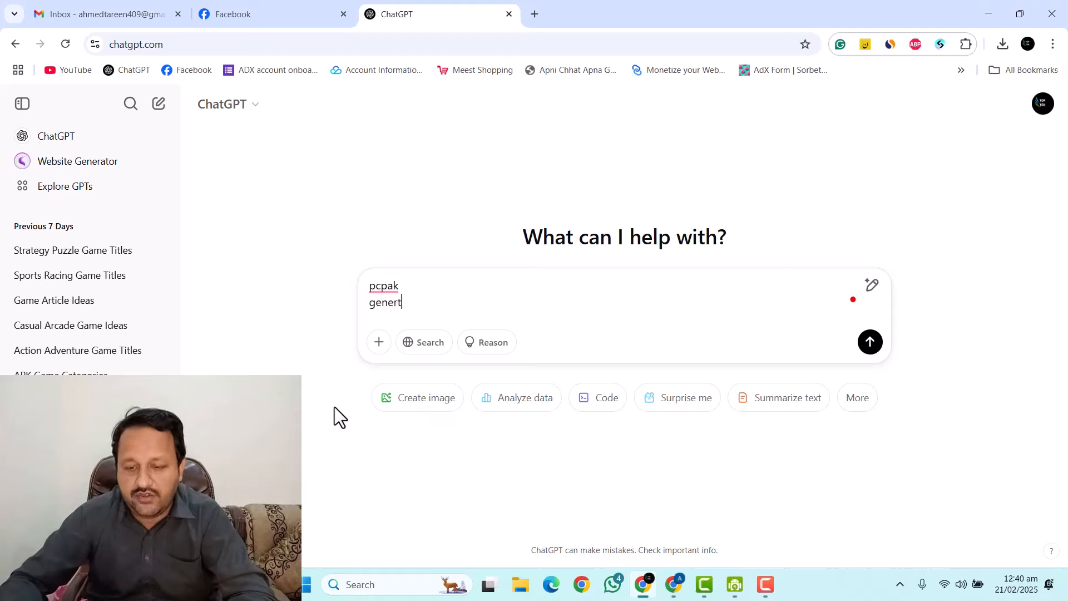
key(BackSpace)
text(ate a)
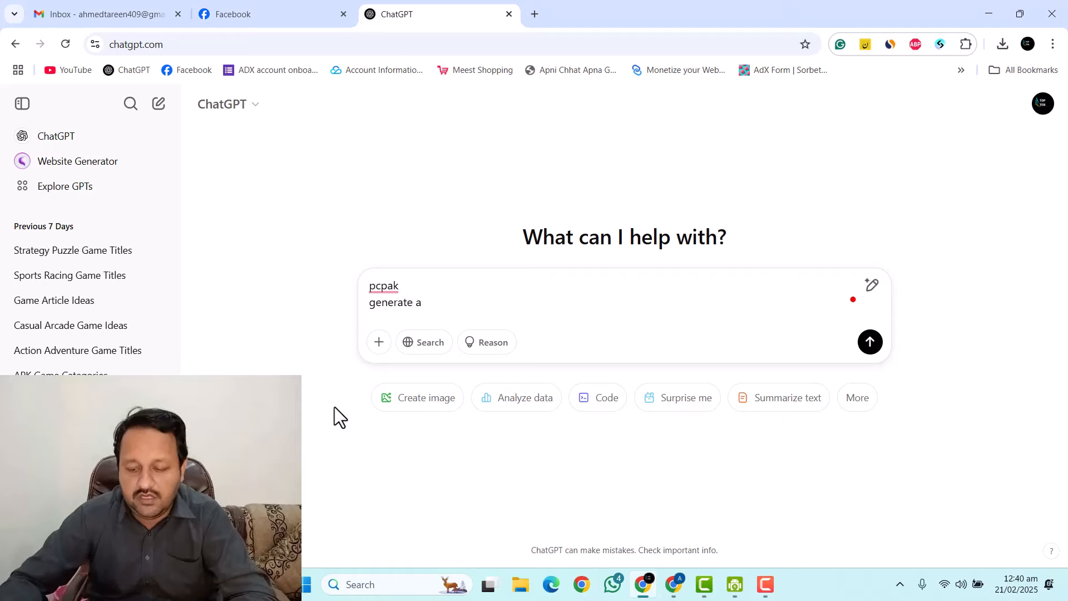
text( a)
key(BackSpace)
key(BackSpace)
key(BackSpace)
text(ab)
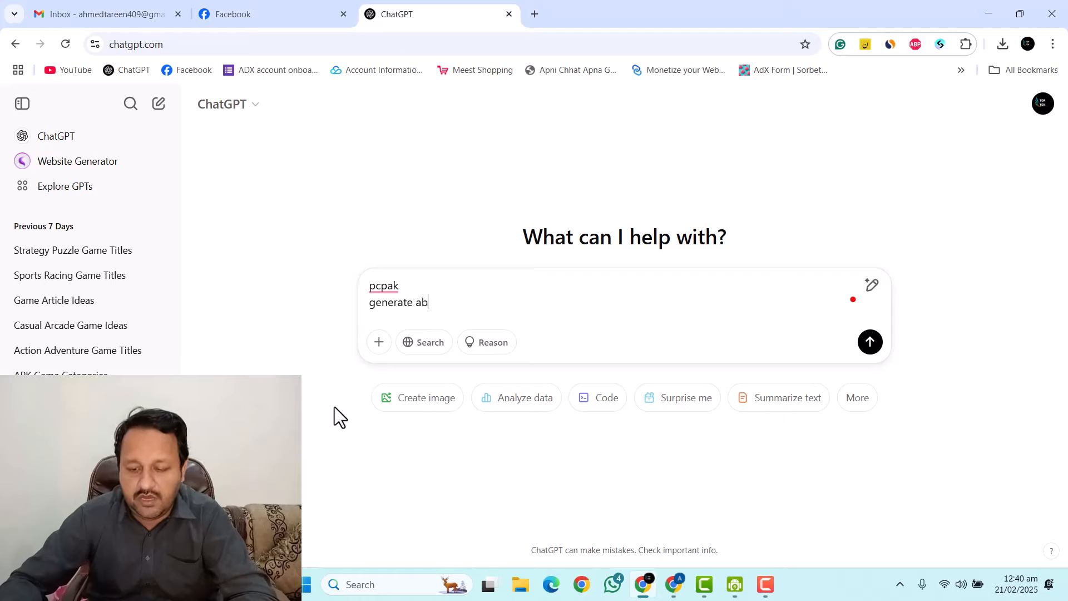
text(out us page)
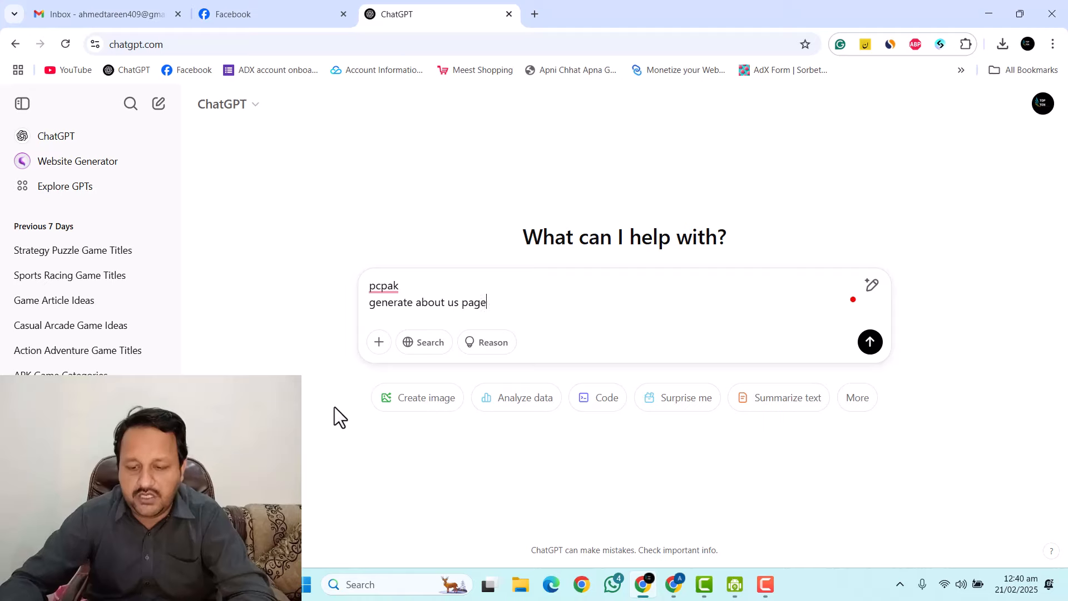
text( for my gaming website)
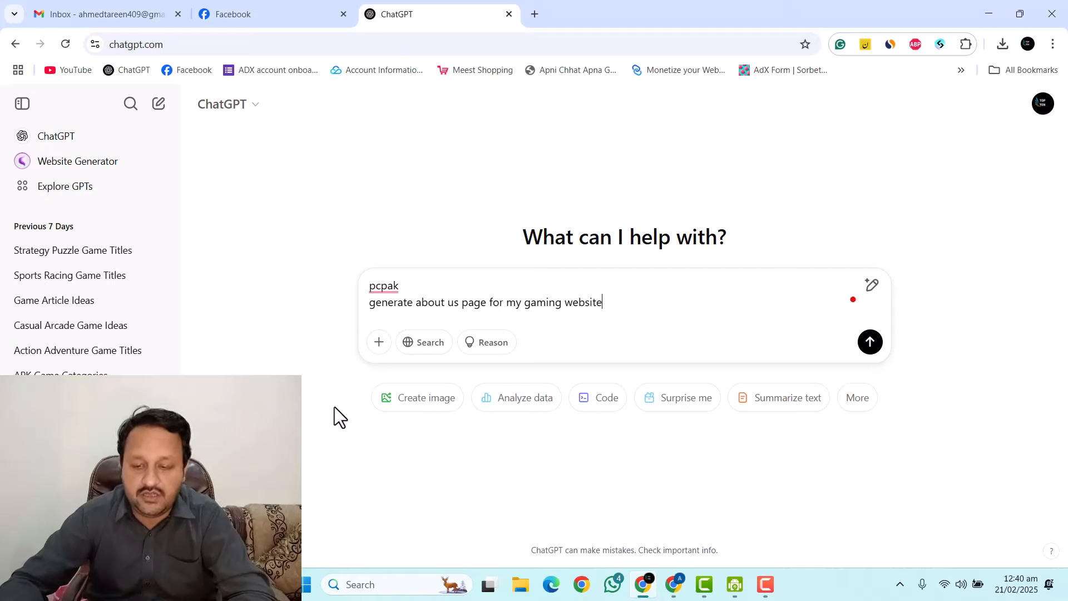
key(Return)
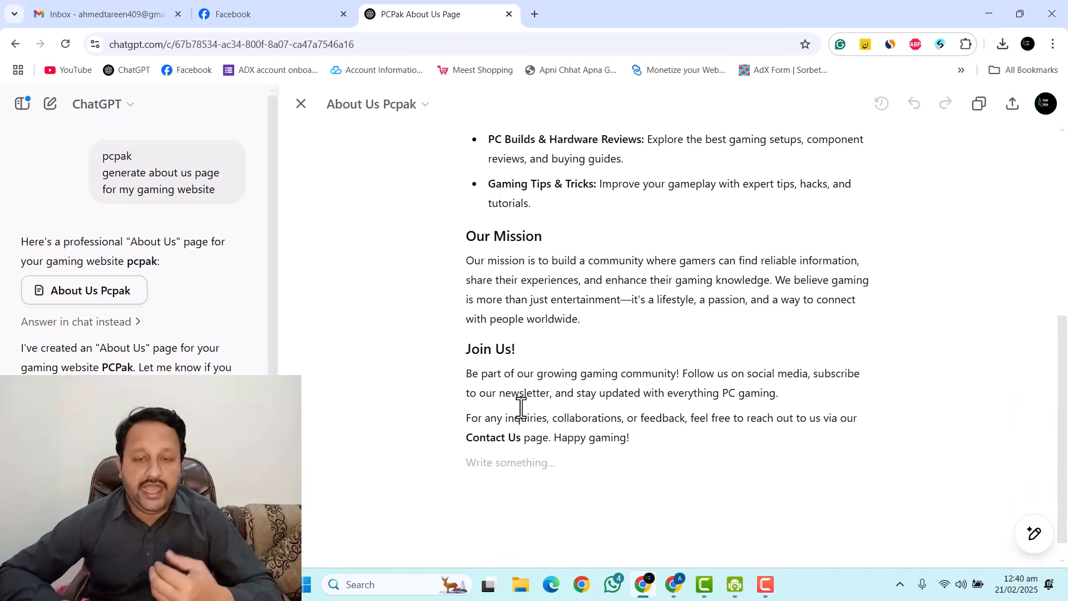
drag(656, 445, 355, 139)
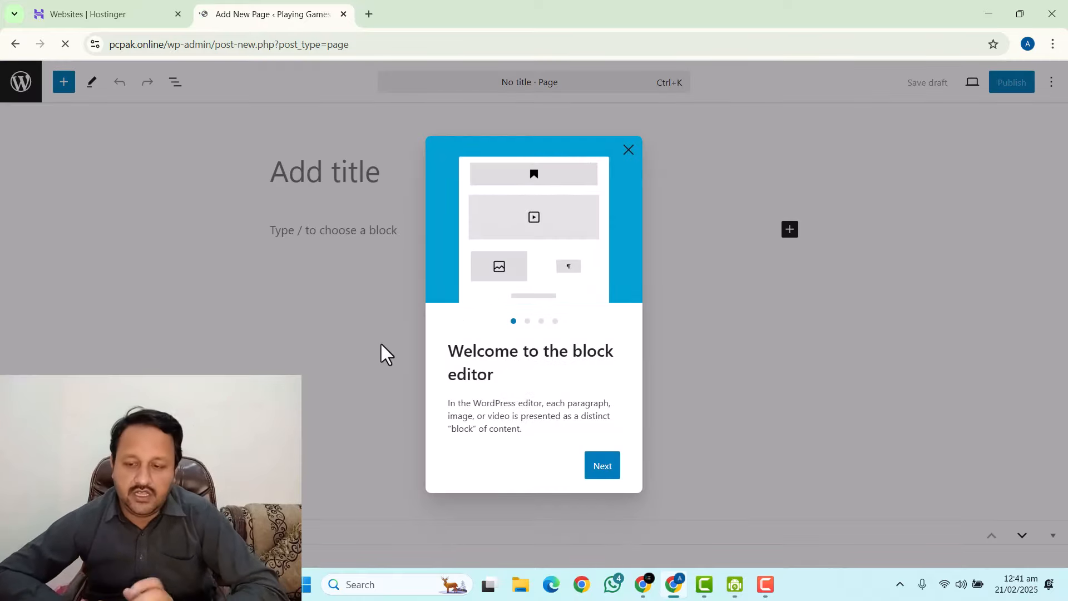
Paste the generated About Us text into the new page and review it.
click(628, 149)
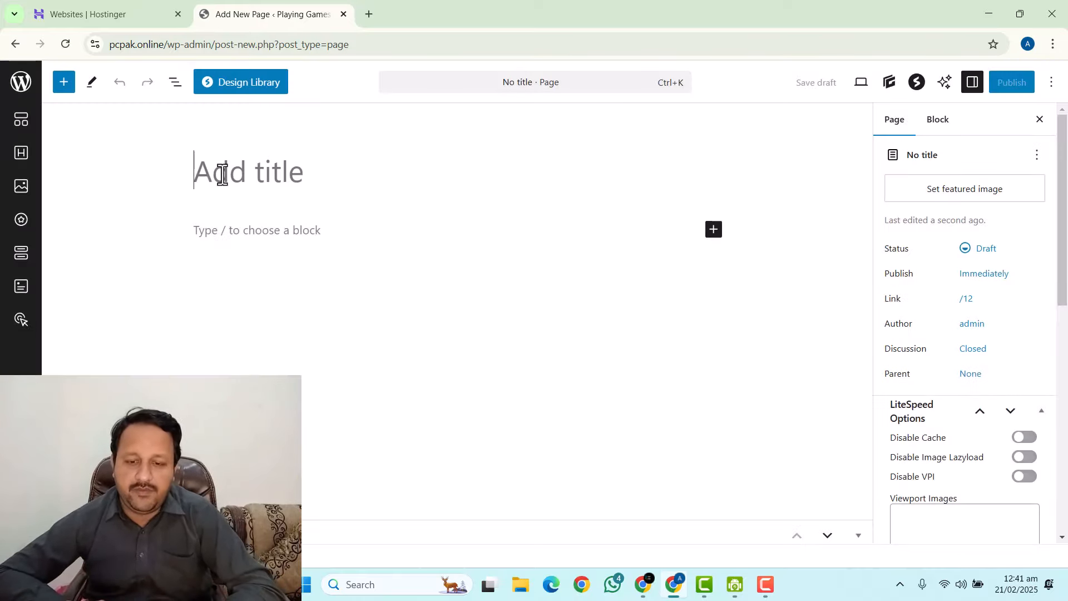
key(ctrl+v)
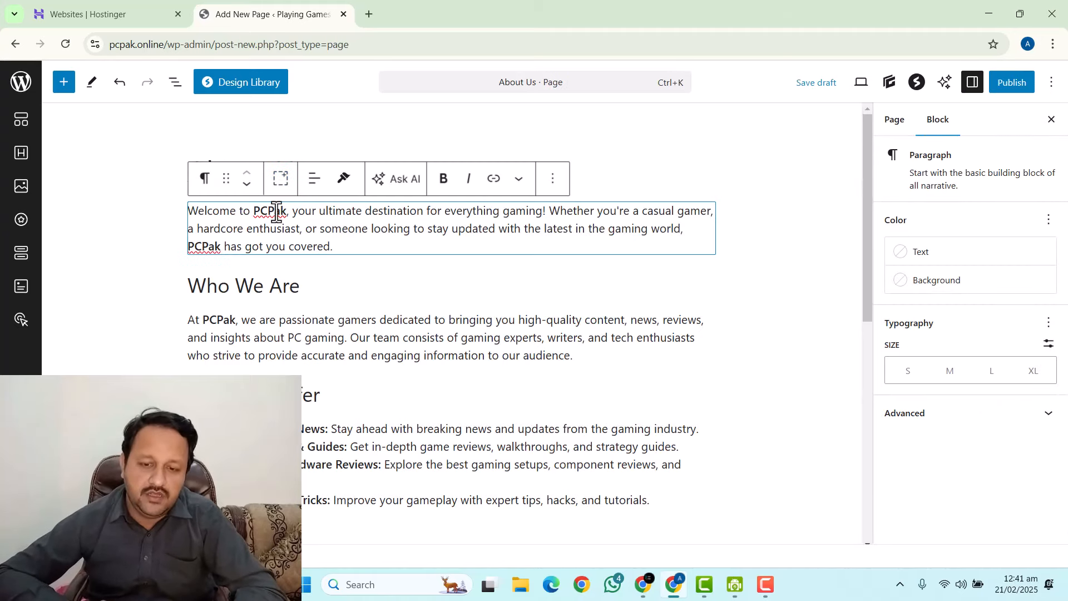
click(103, 247)
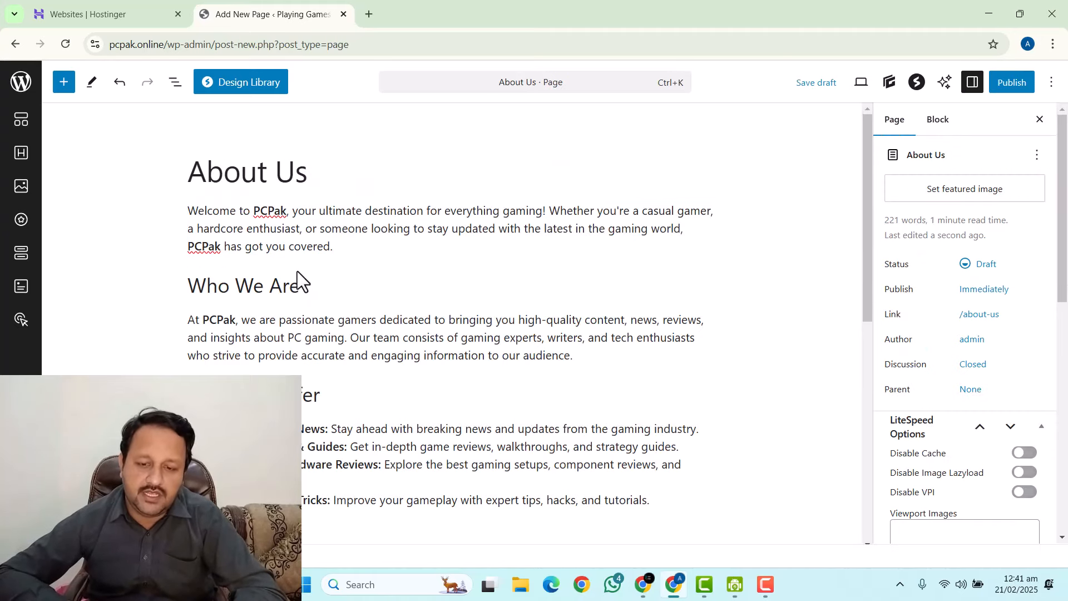
scroll(297, 272, down, 8)
scroll(297, 271, up, 7)
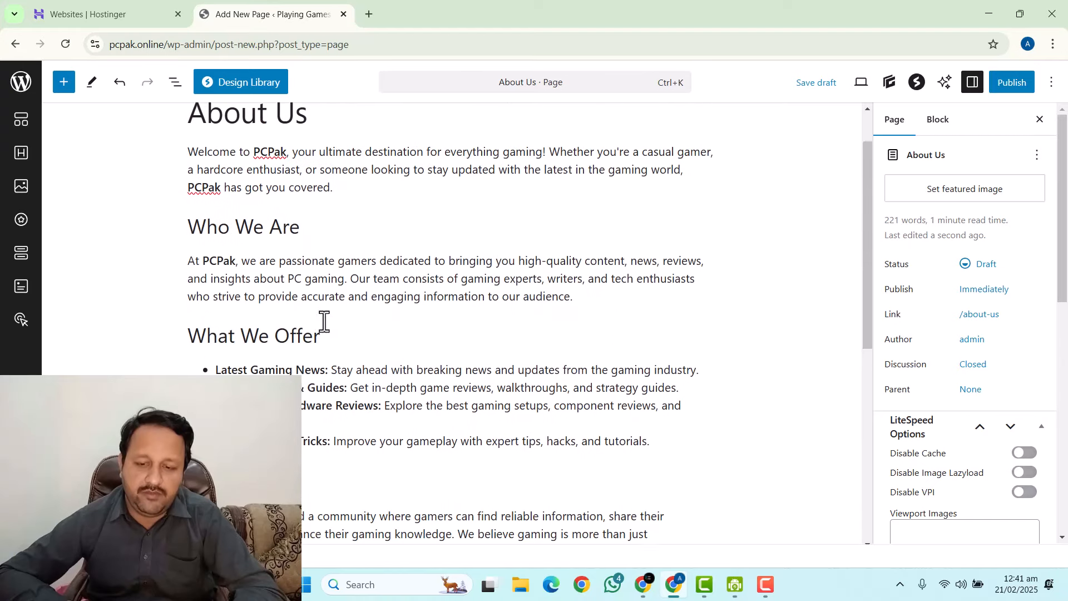
scroll(324, 321, up, 1)
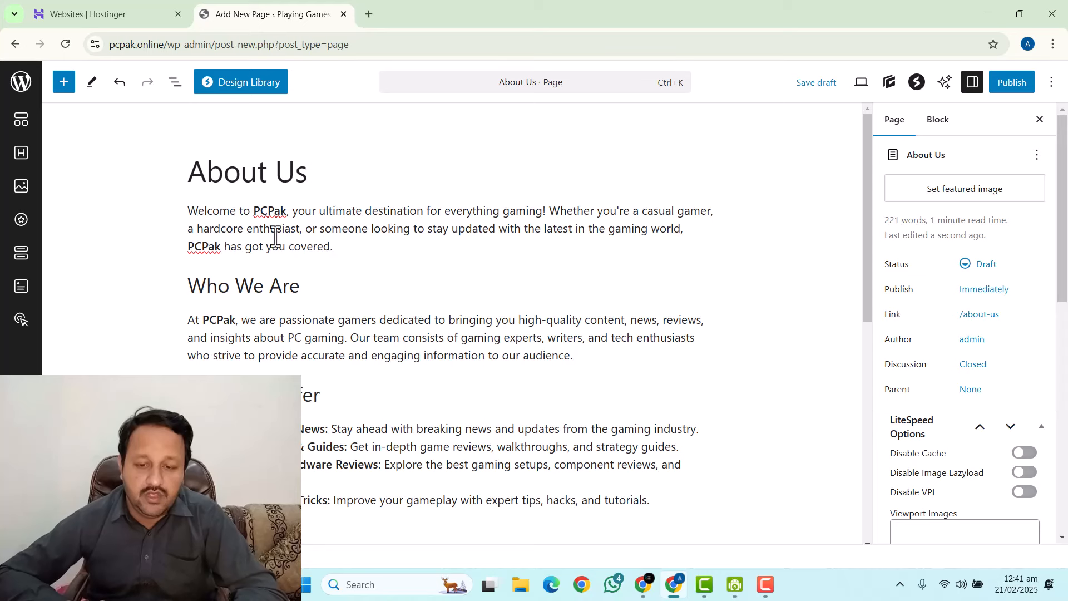
scroll(641, 488, down, 8)
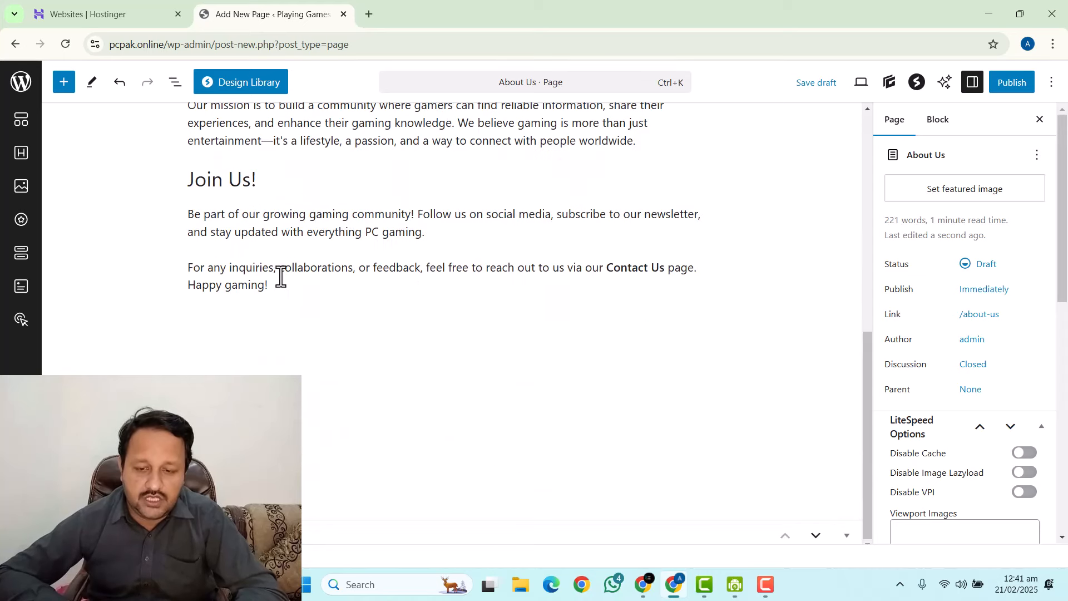
Publish the About Us page.
click(1022, 84)
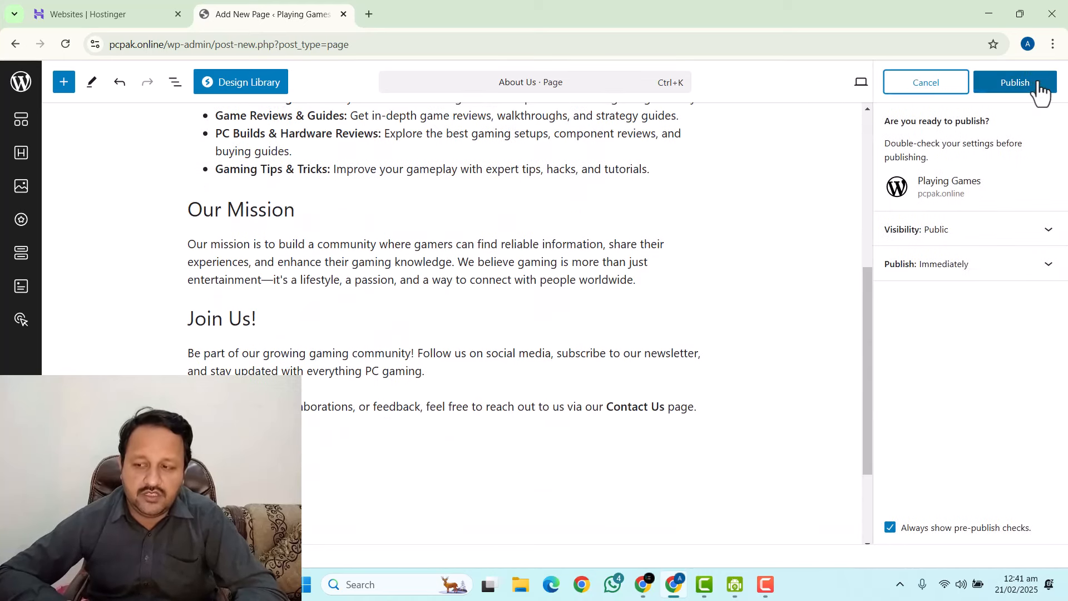
click(1011, 83)
scroll(405, 240, up, 3)
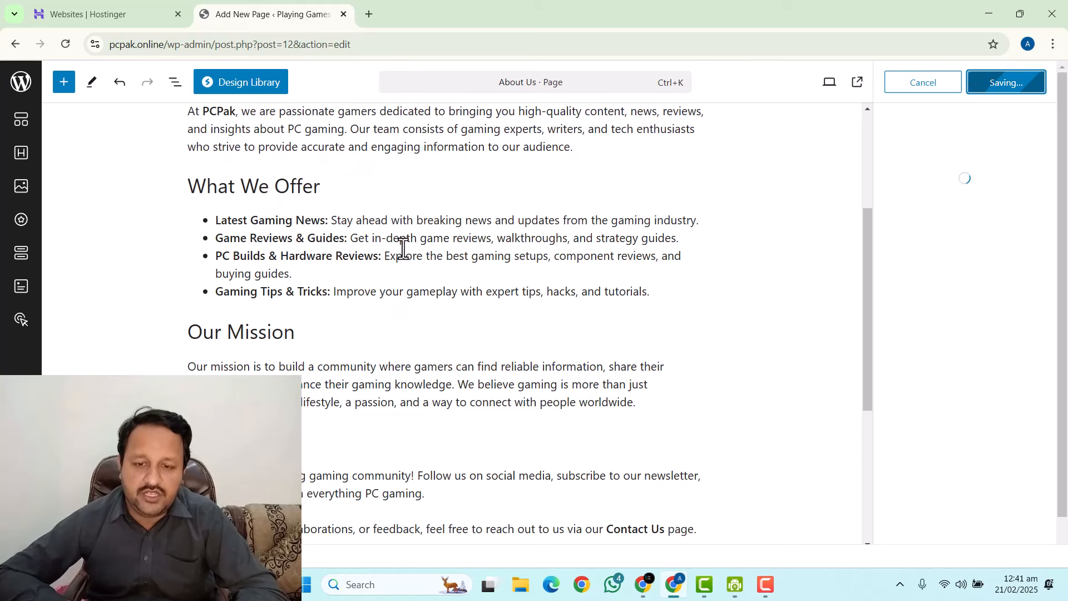
scroll(401, 247, up, 2)
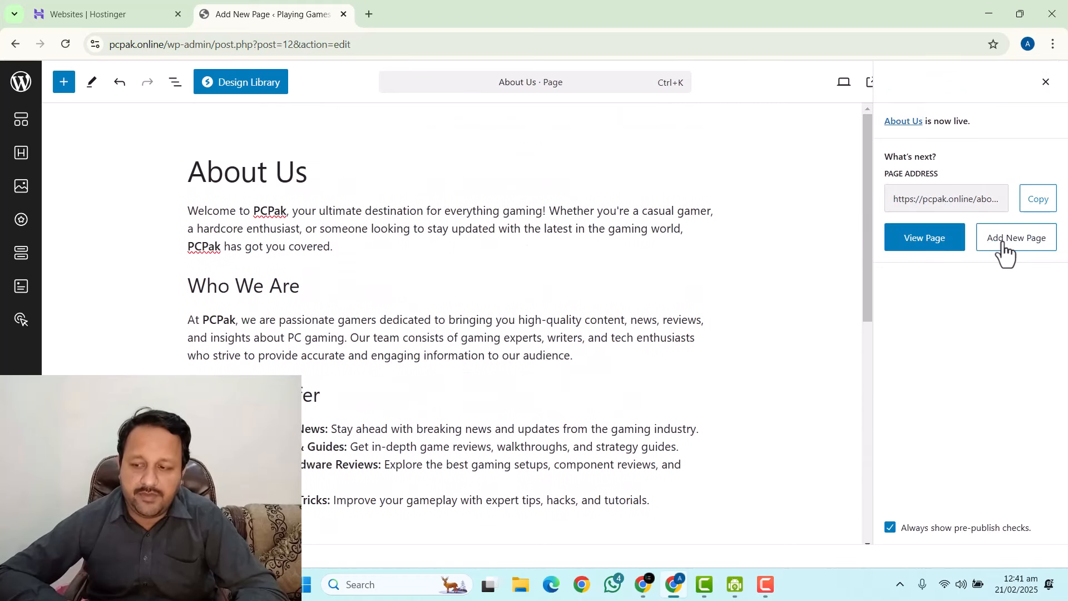
click(997, 251)
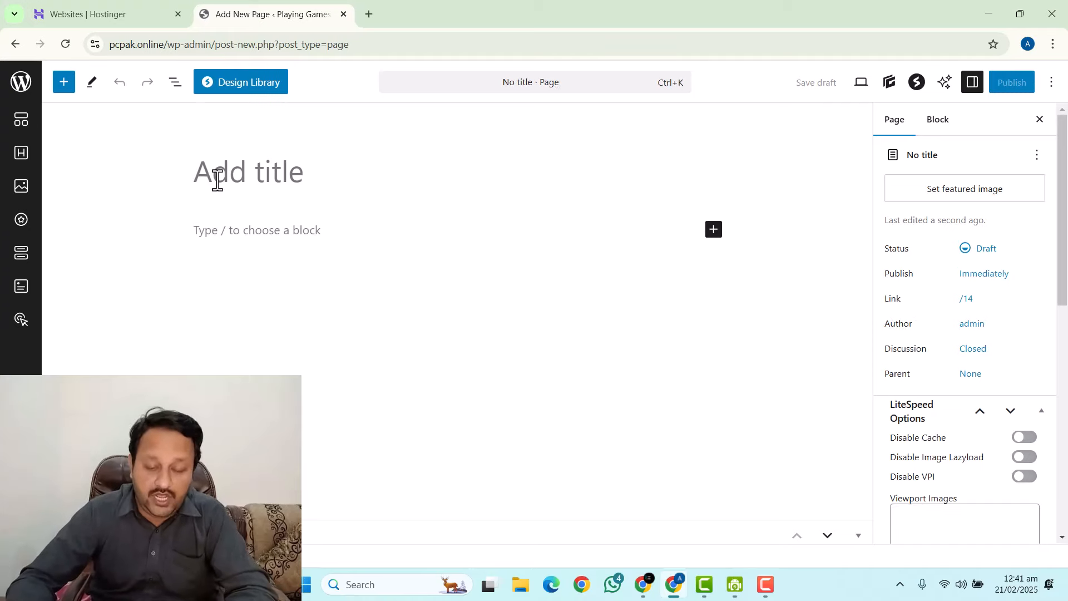
Title the page 'Contact' and add a Contact Form 7 block showing Contact form 1.
text(Contact)
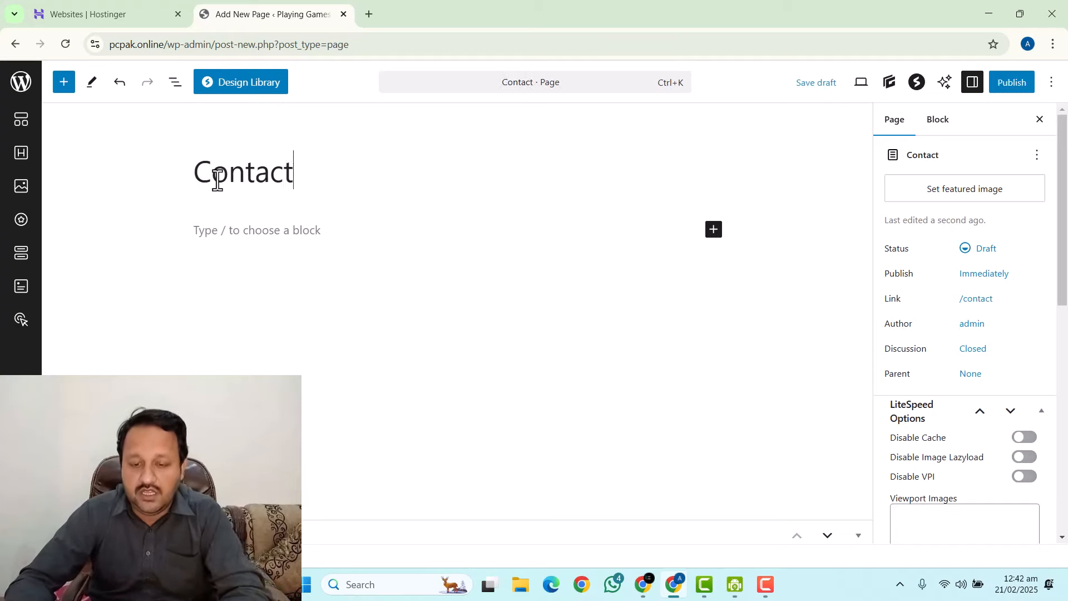
key(Return)
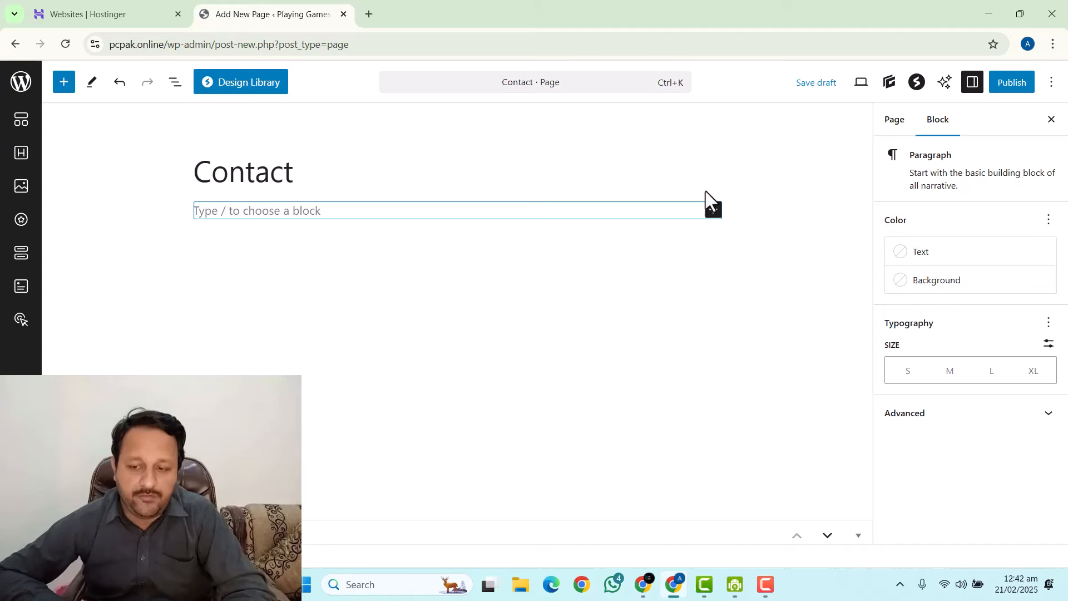
click(713, 211)
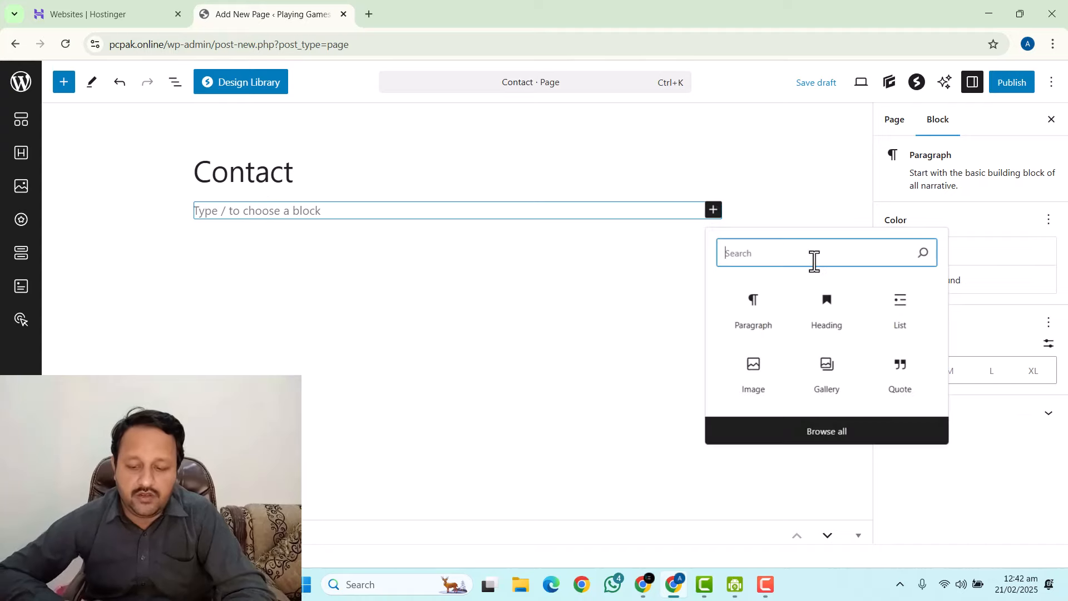
text(cont)
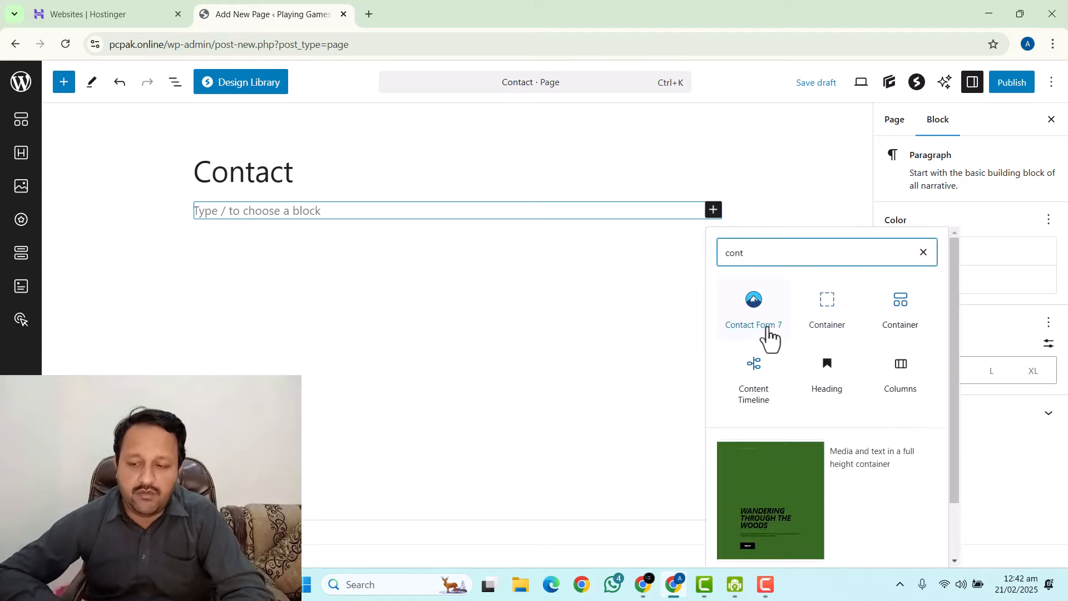
click(768, 334)
click(307, 266)
click(289, 287)
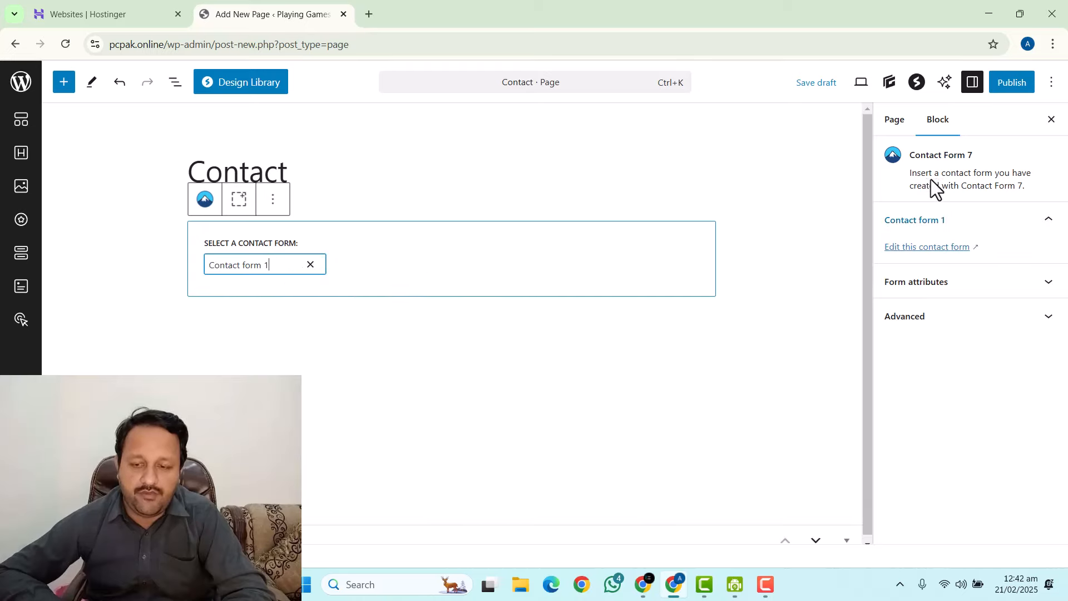
Publish the Contact page.
click(1018, 85)
click(1032, 84)
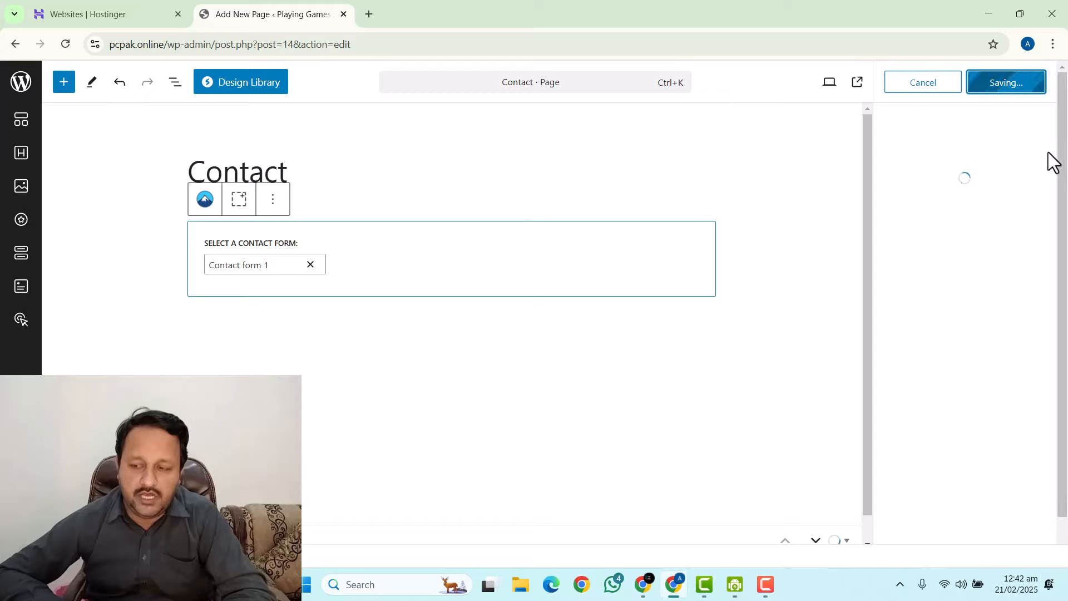
click(1025, 239)
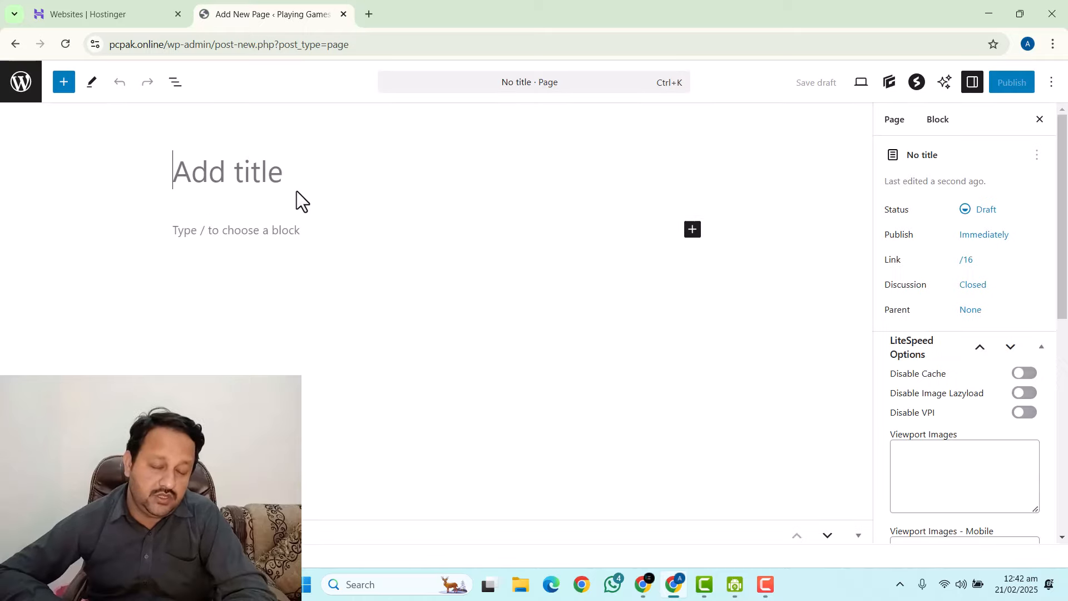
Enter 'Terms & Conditions' as the new page's title, correcting a typo.
click(226, 173)
text(Terms )
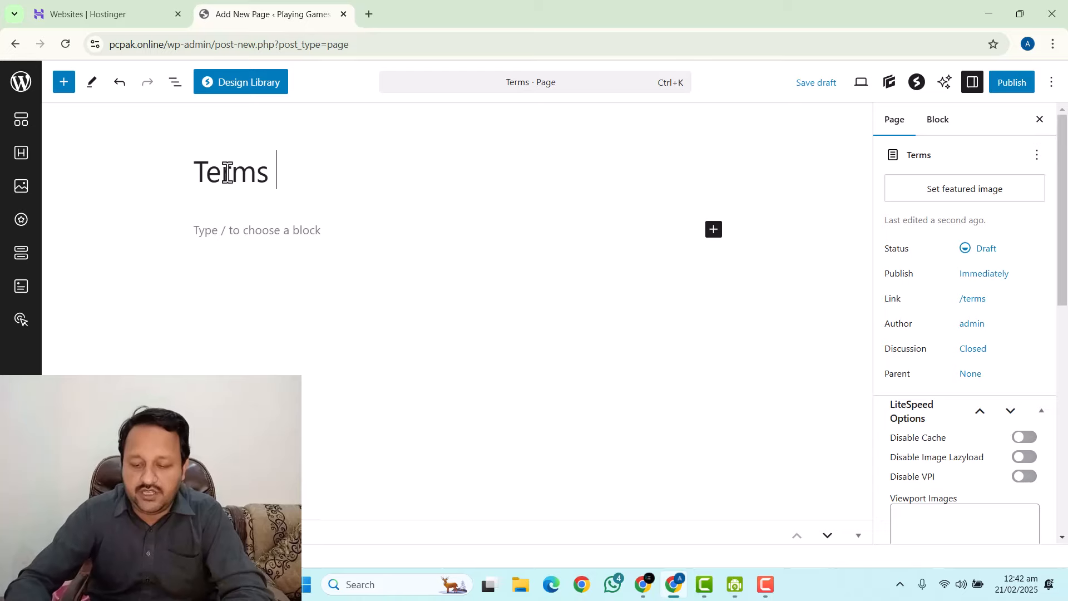
text(& Condi)
key(BackSpace)
key(BackSpace)
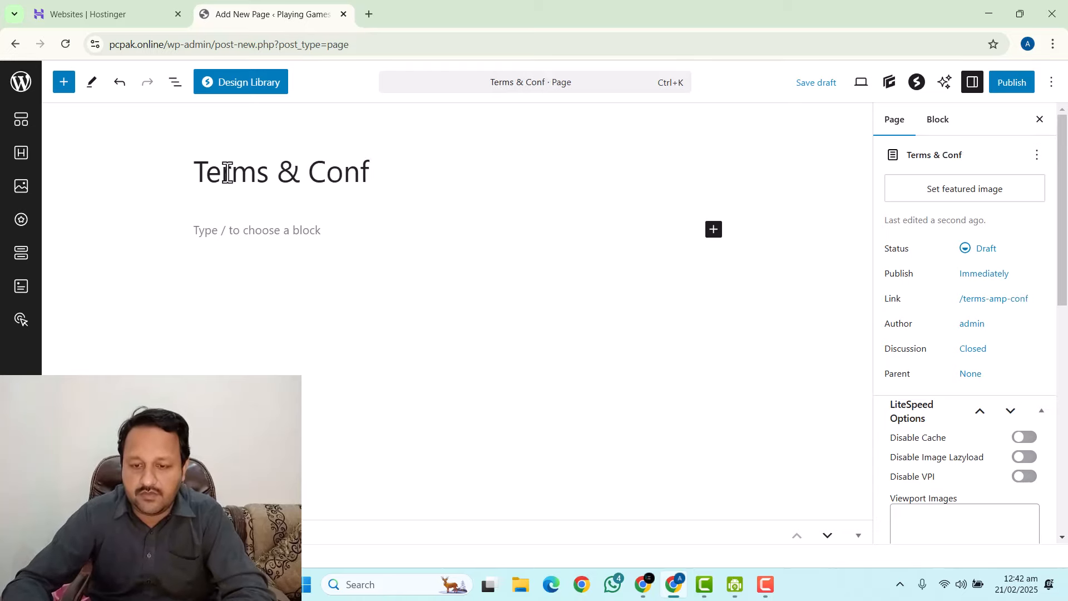
text(ditions)
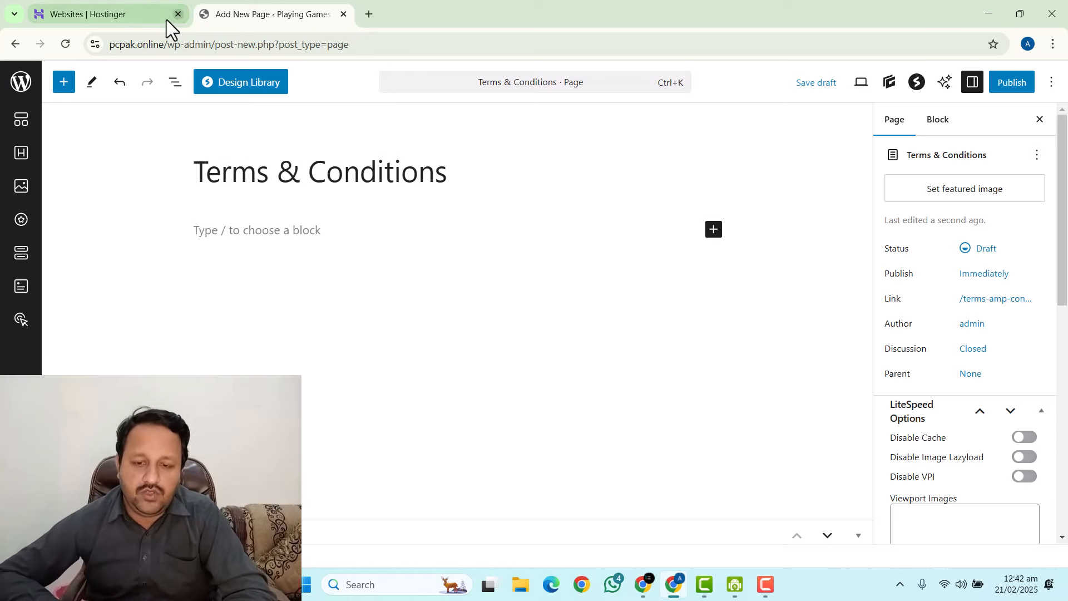
In a fresh ChatGPT chat, request Terms & Conditions for the PC PAK gaming blog and copy the result.
click(650, 589)
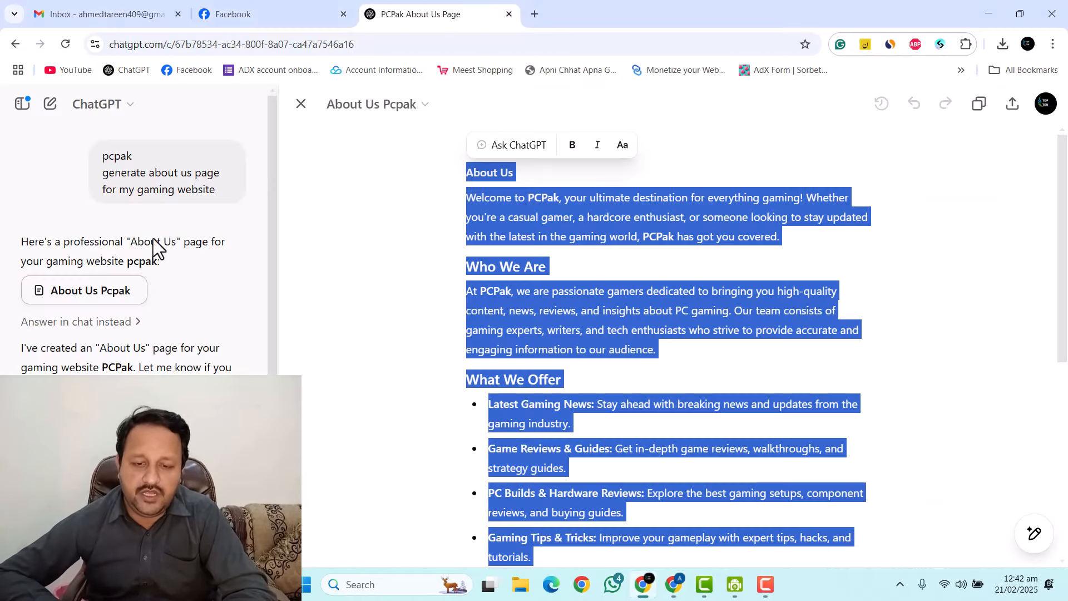
click(301, 105)
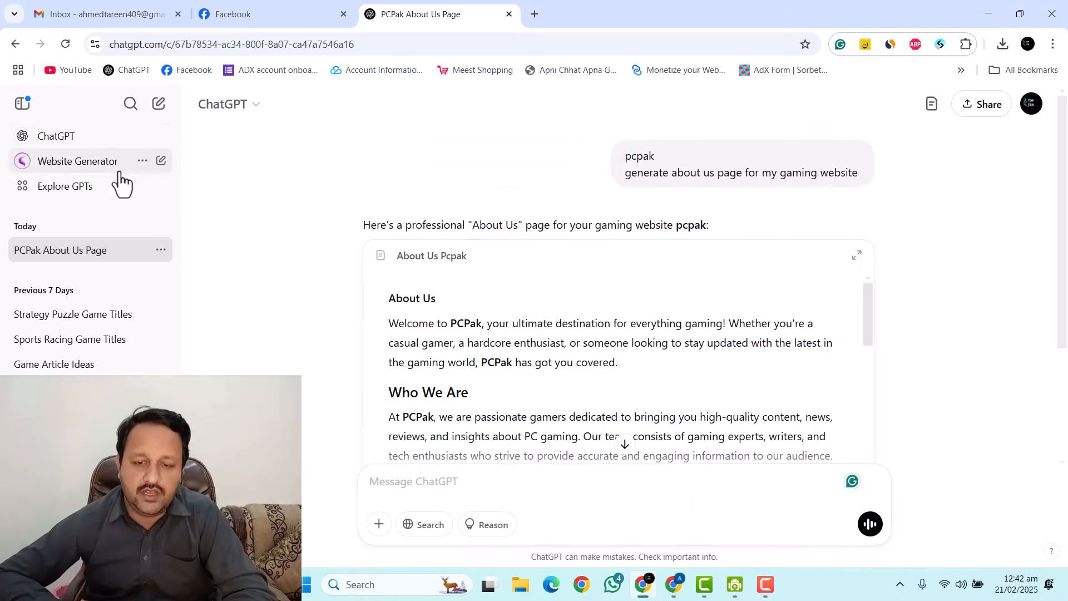
click(66, 139)
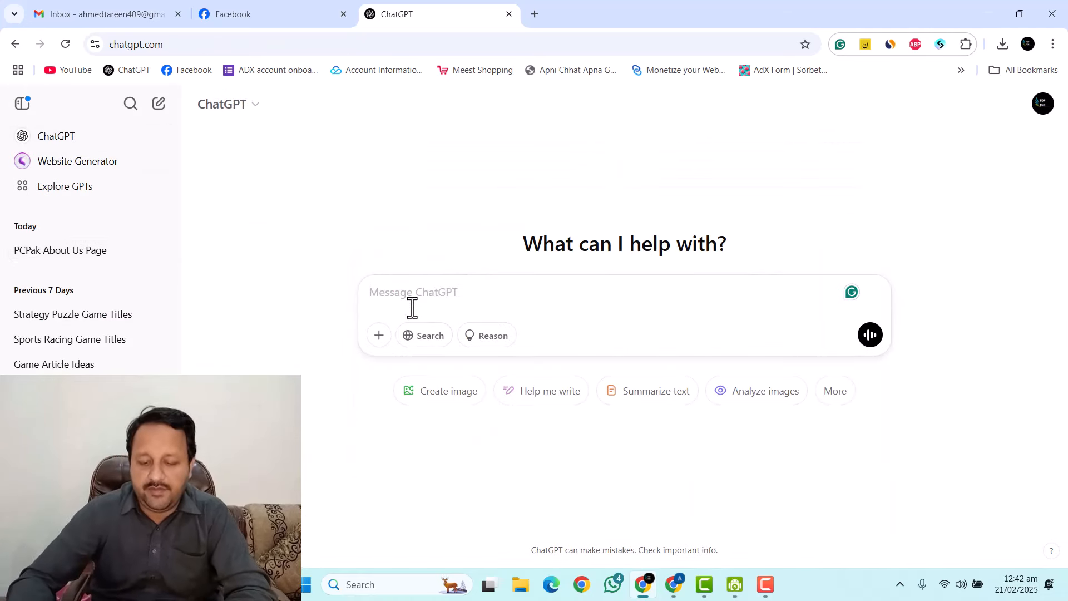
text(P)
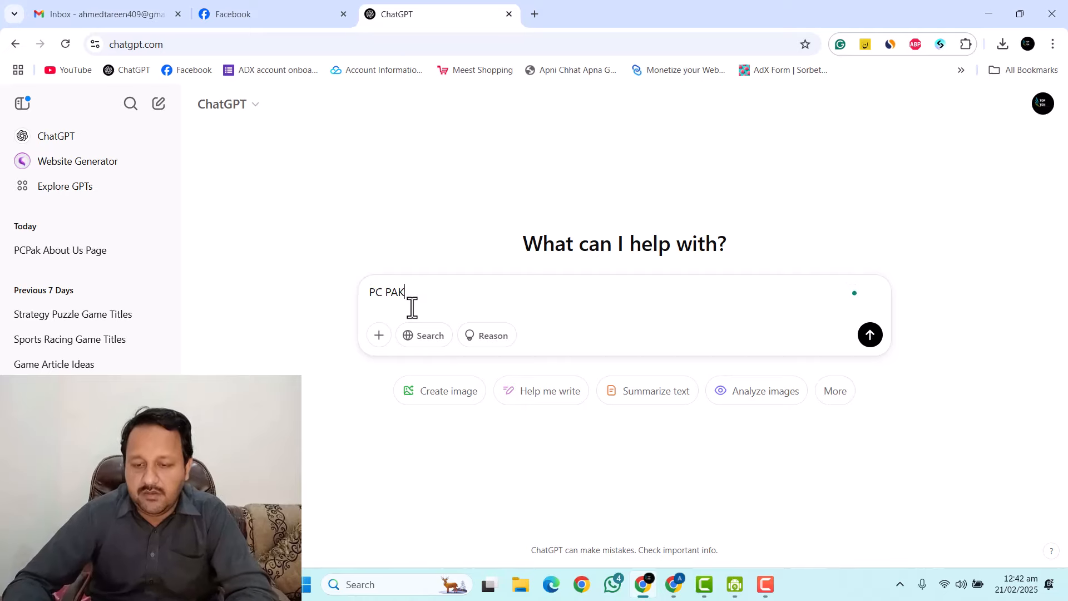
text(C PAK)
key(shift+Return)
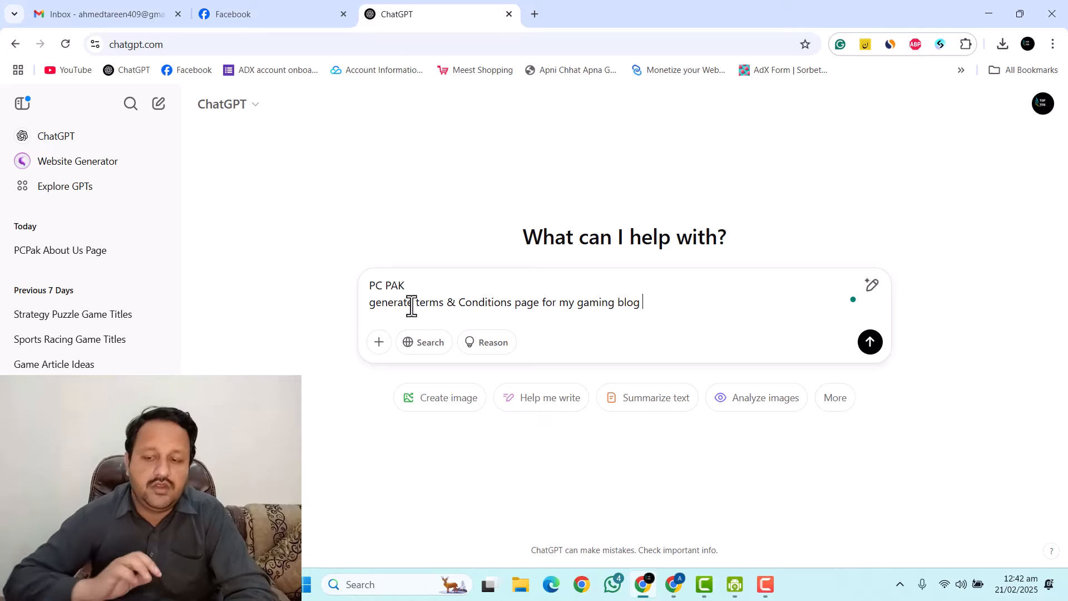
text(gaming blog)
key(Return)
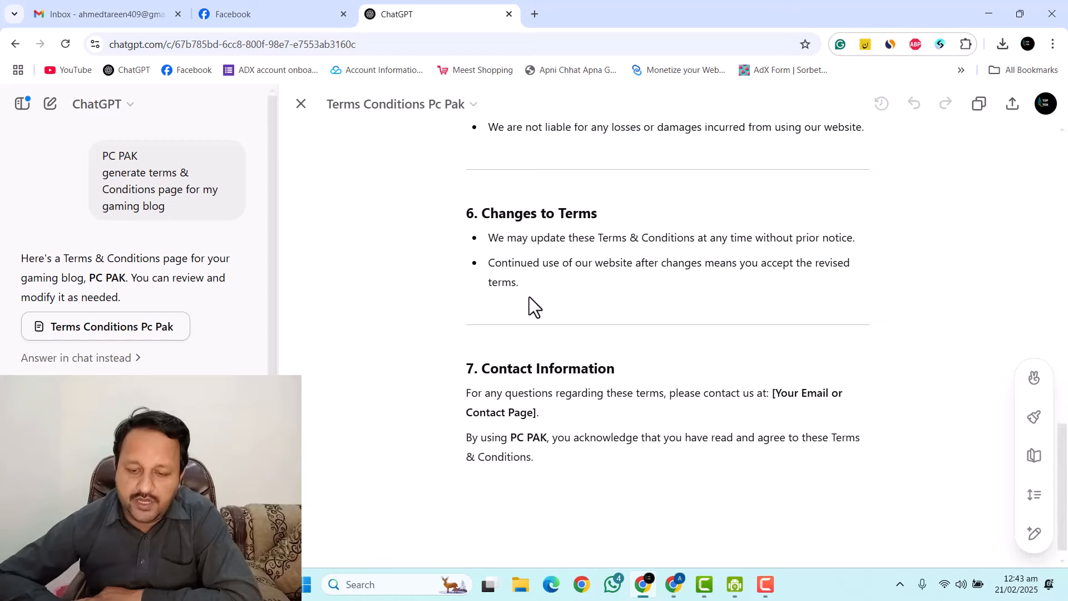
drag(556, 458, 415, 75)
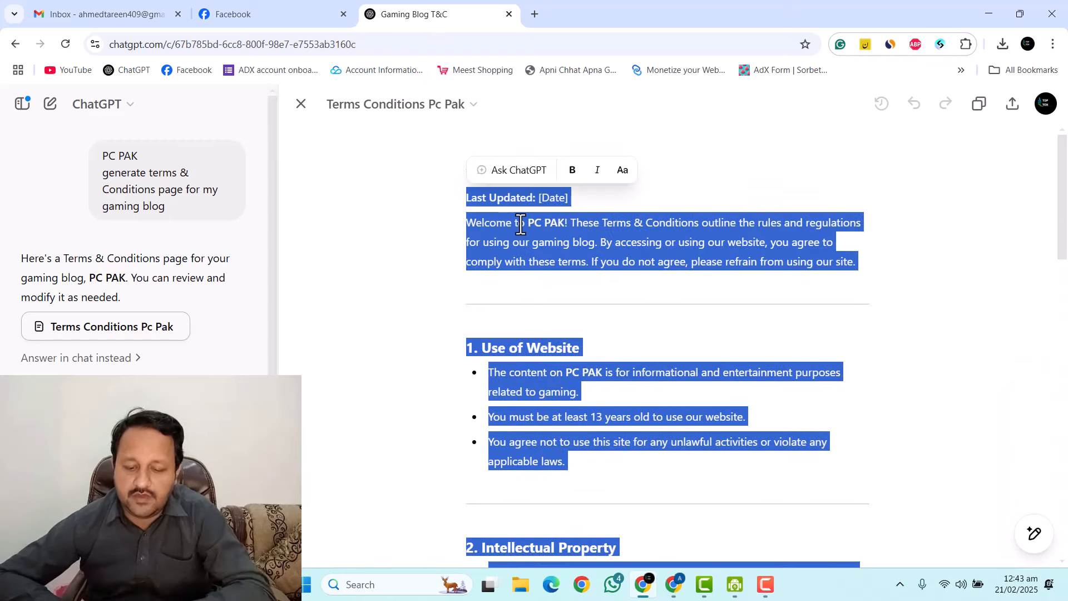
key(alt+Tab)
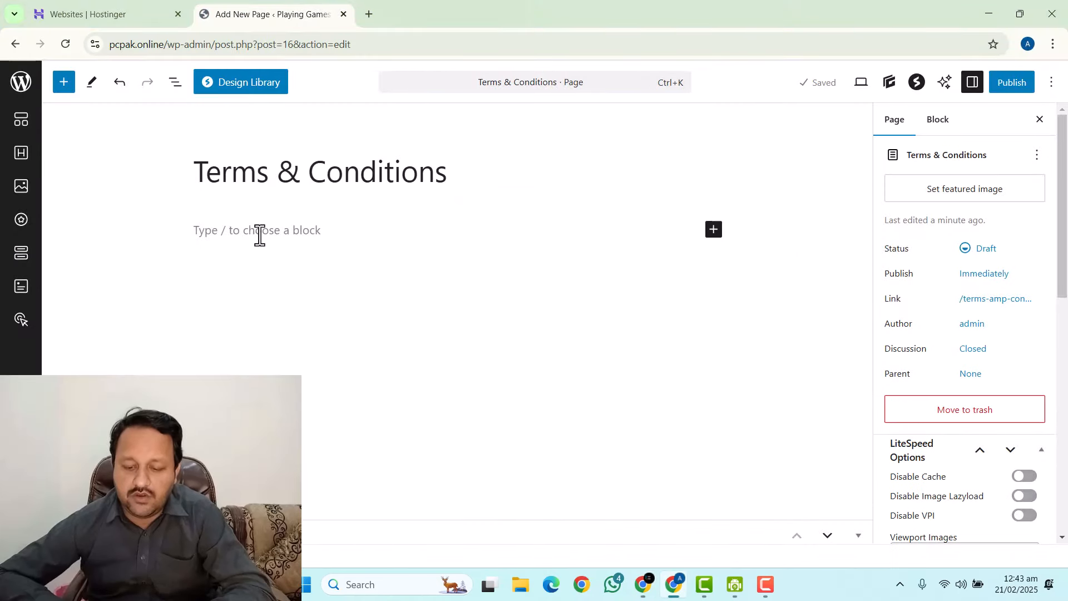
Paste the terms into the page body and set Last Updated to 21/02/2025.
click(259, 234)
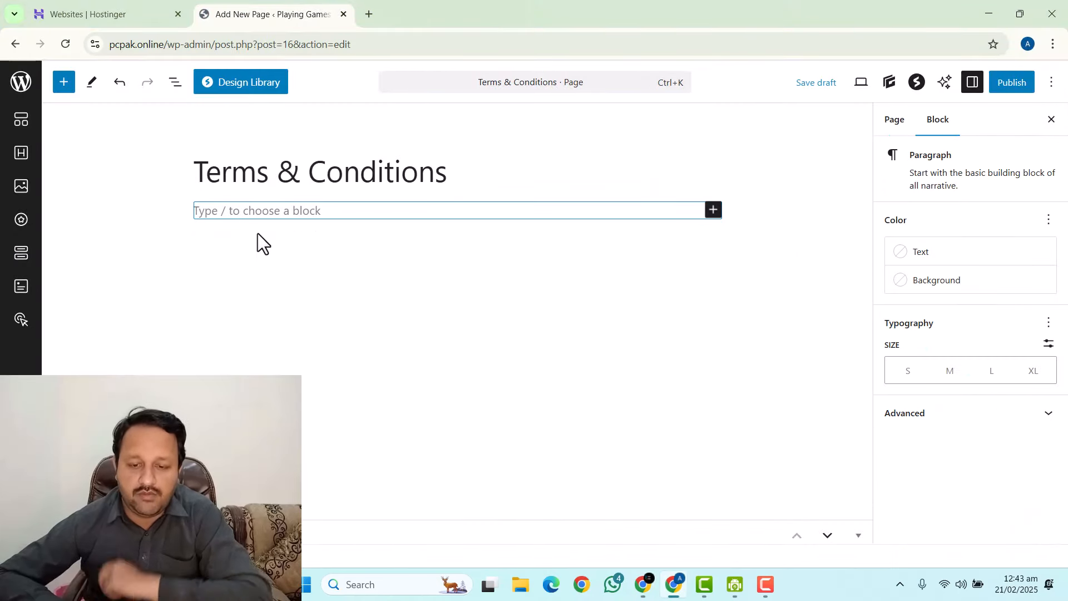
key(ctrl+v)
scroll(274, 219, up, 15)
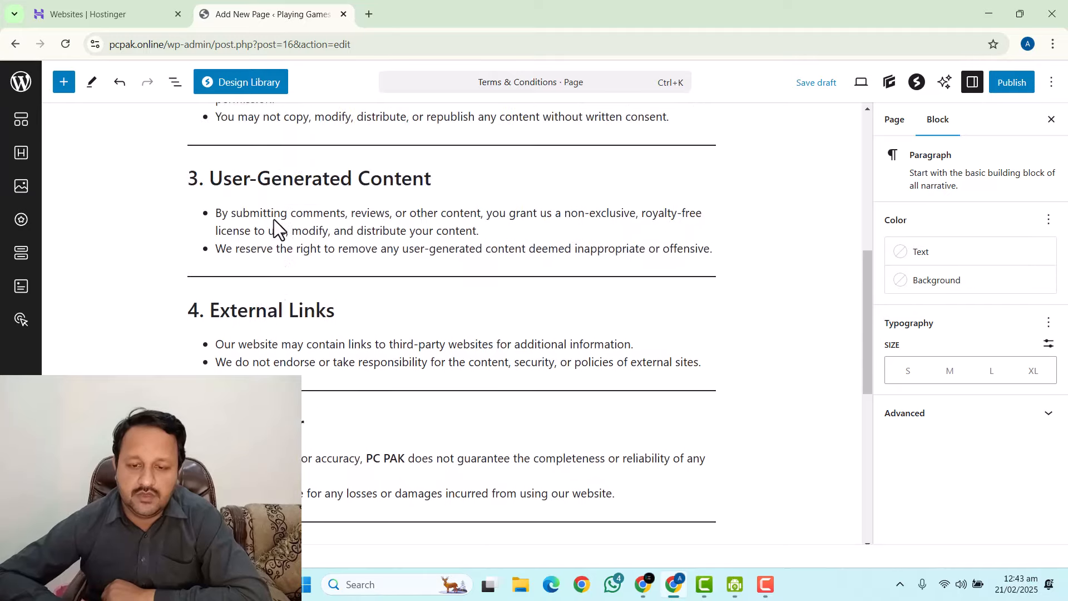
scroll(300, 234, up, 1)
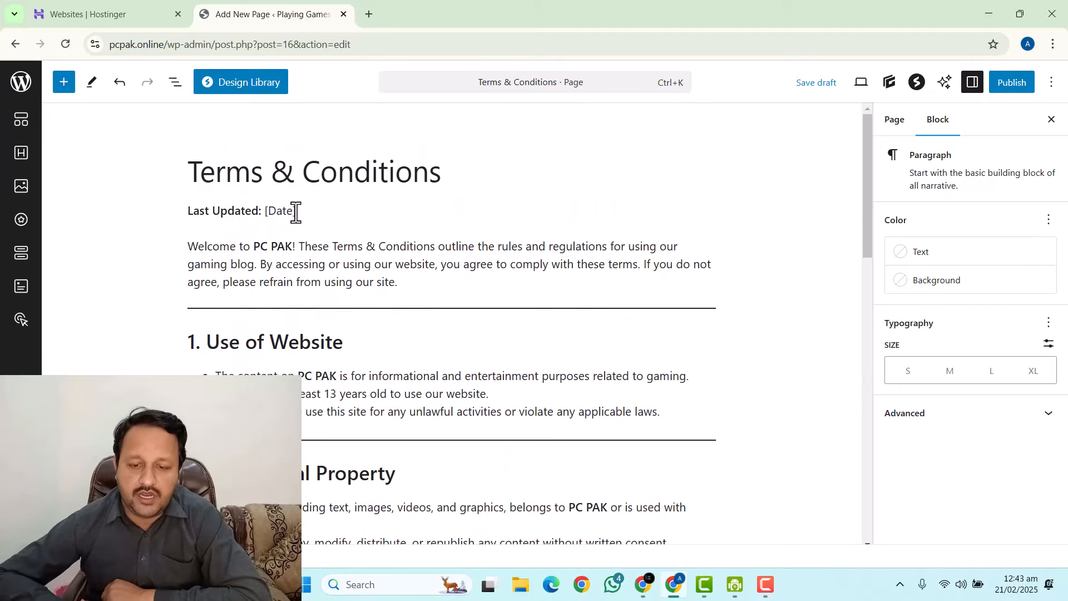
mouse_move(295, 214)
mouse_down()
mouse_move(264, 217)
mouse_move(314, 214)
mouse_up()
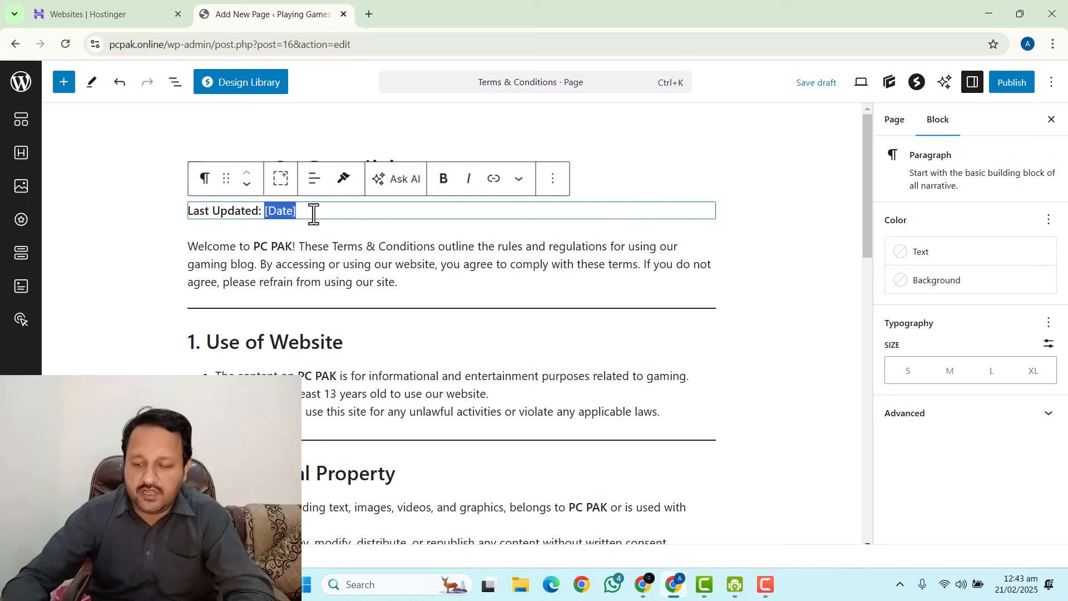
text(21/02)
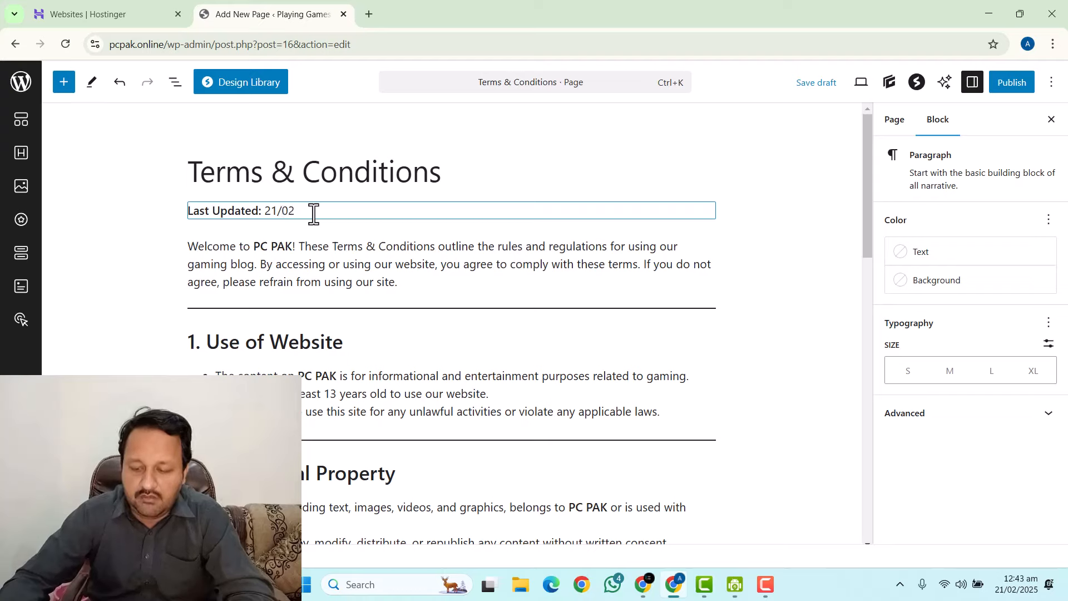
text(/2025)
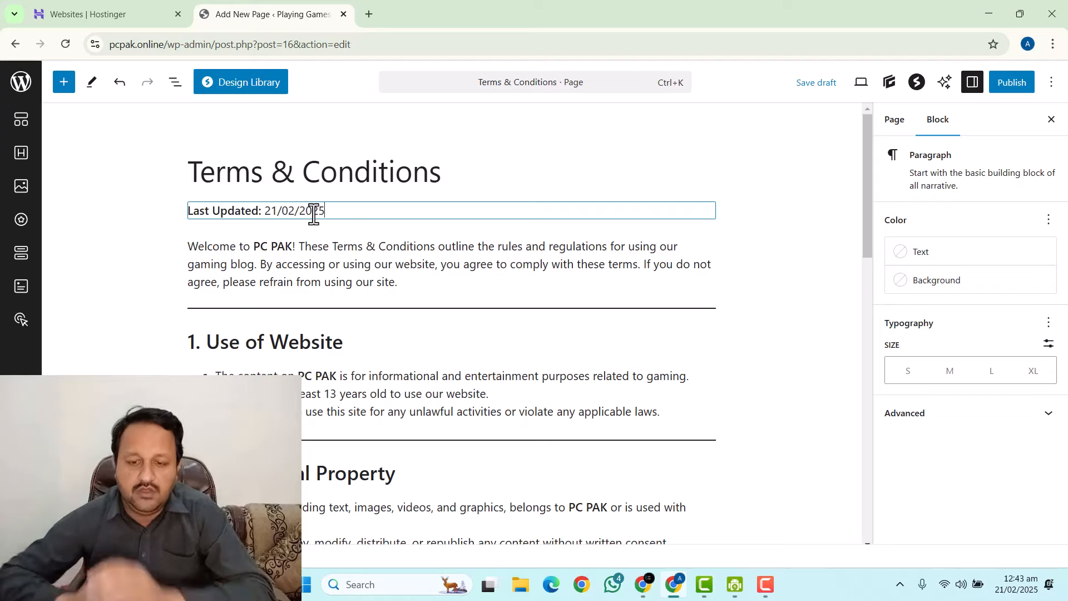
Replace the section 7 contact placeholder with the site's admin e-mail address.
scroll(362, 255, down, 14)
scroll(373, 265, down, 2)
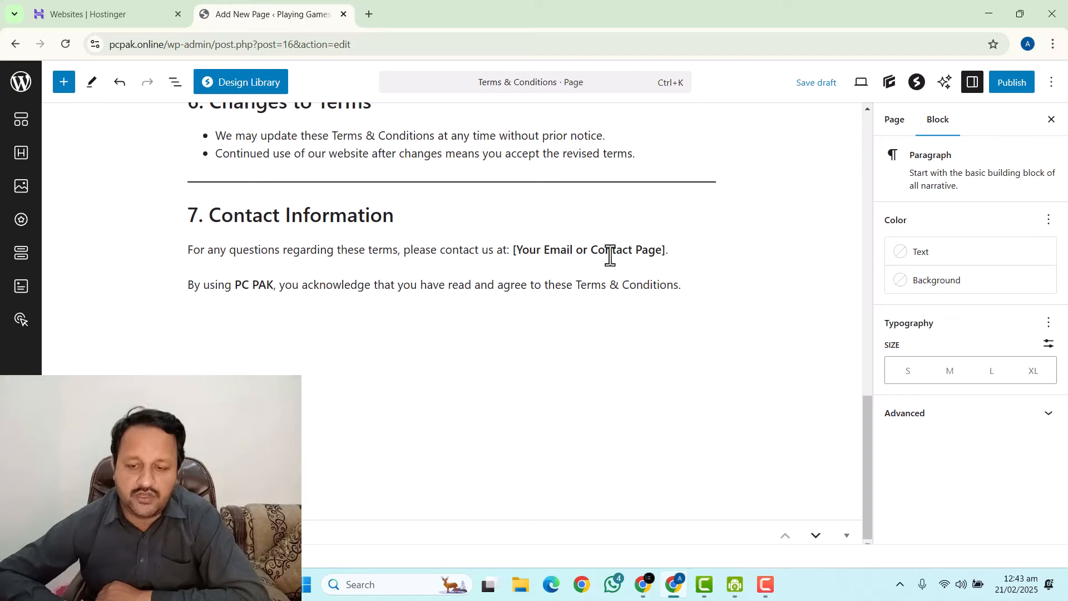
drag(513, 250, 691, 256)
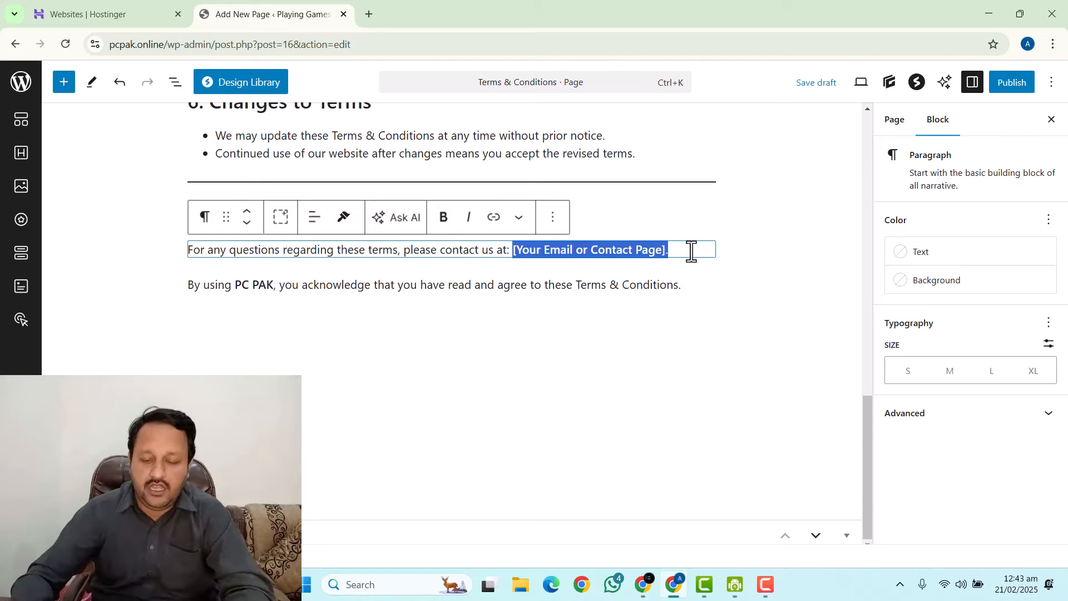
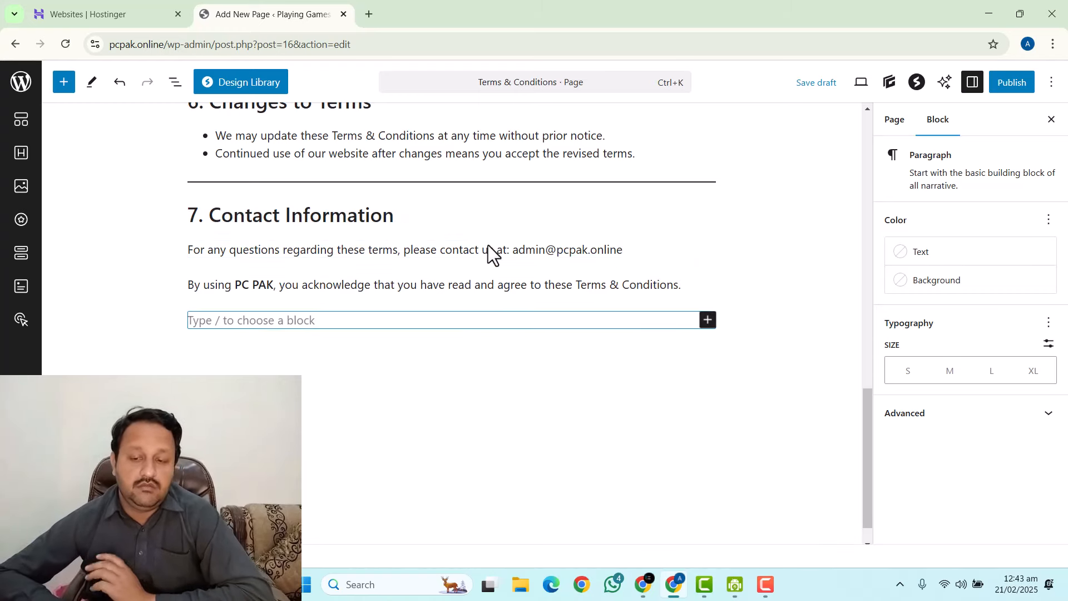
key(Up)
Publish the Terms & Conditions page.
scroll(448, 235, up, 2)
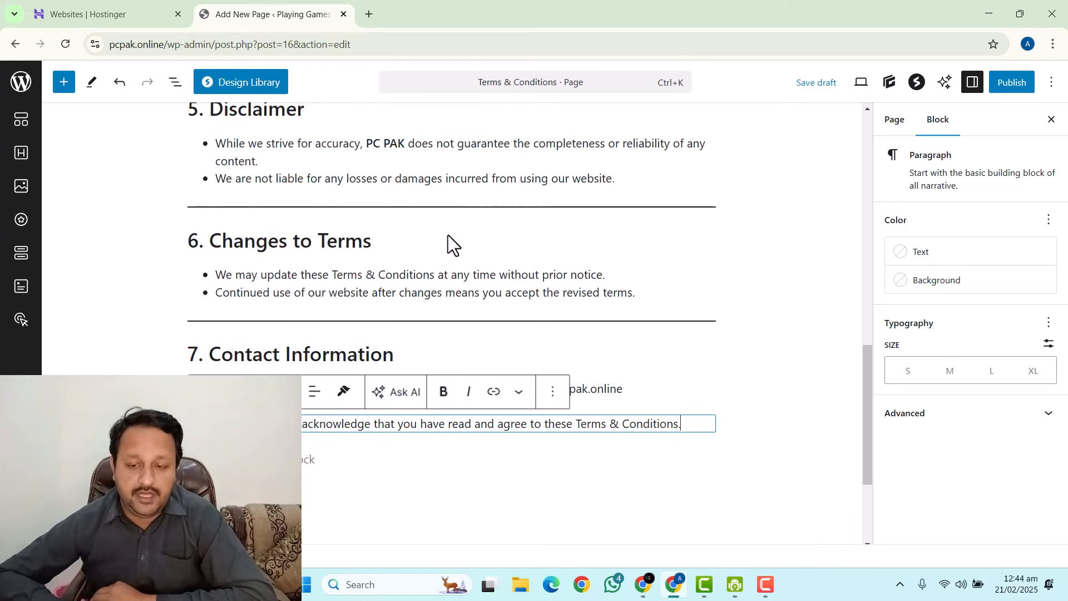
scroll(448, 235, up, 2)
scroll(469, 281, up, 1)
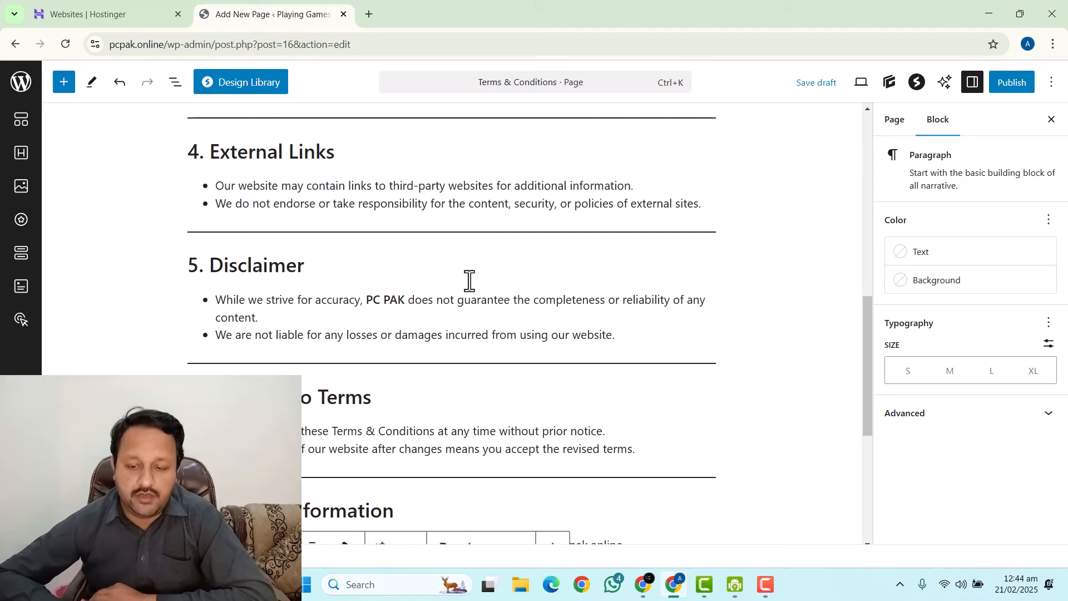
scroll(468, 281, up, 3)
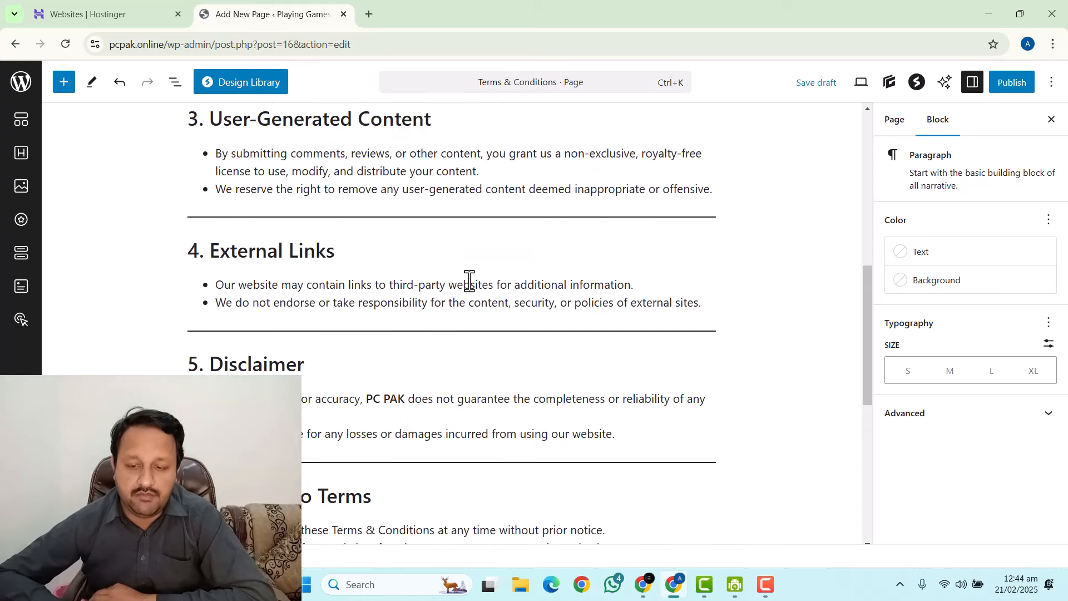
click(1014, 83)
click(1040, 86)
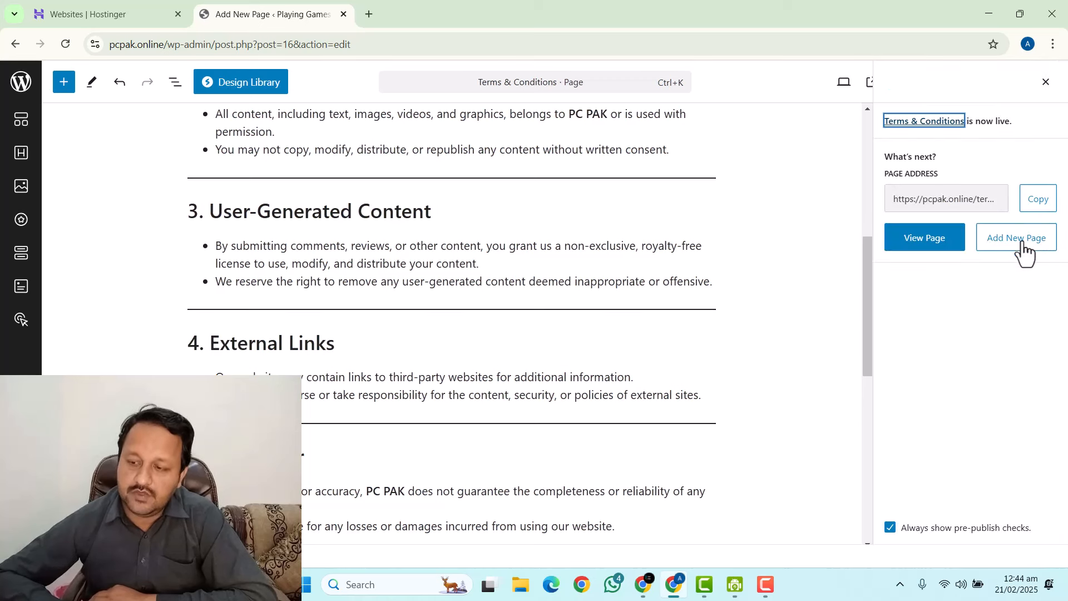
Review the Pages list, briefly opening a blank new page before returning.
click(20, 94)
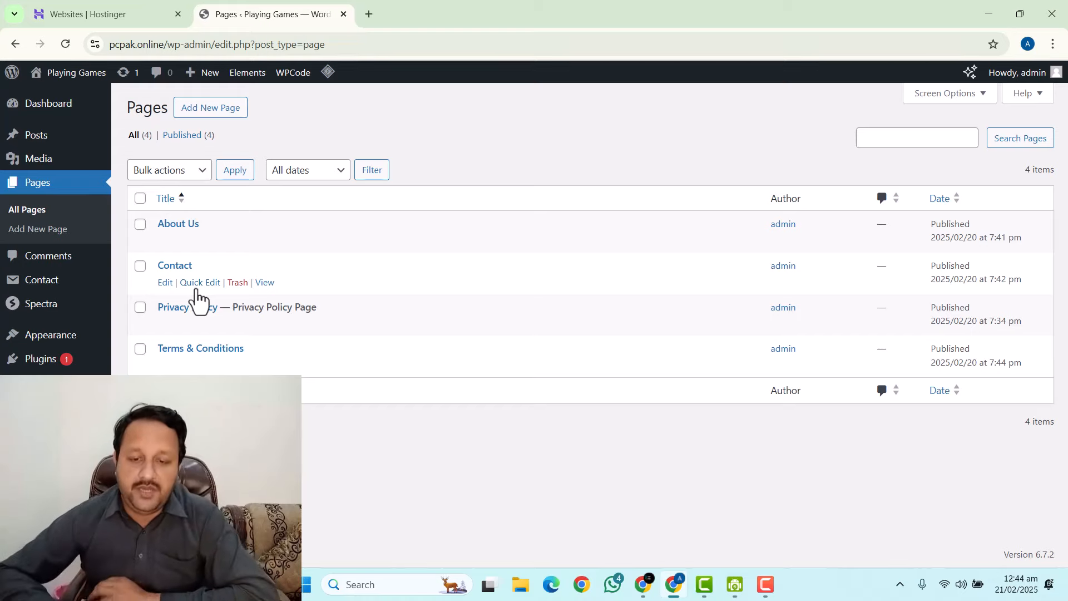
click(206, 110)
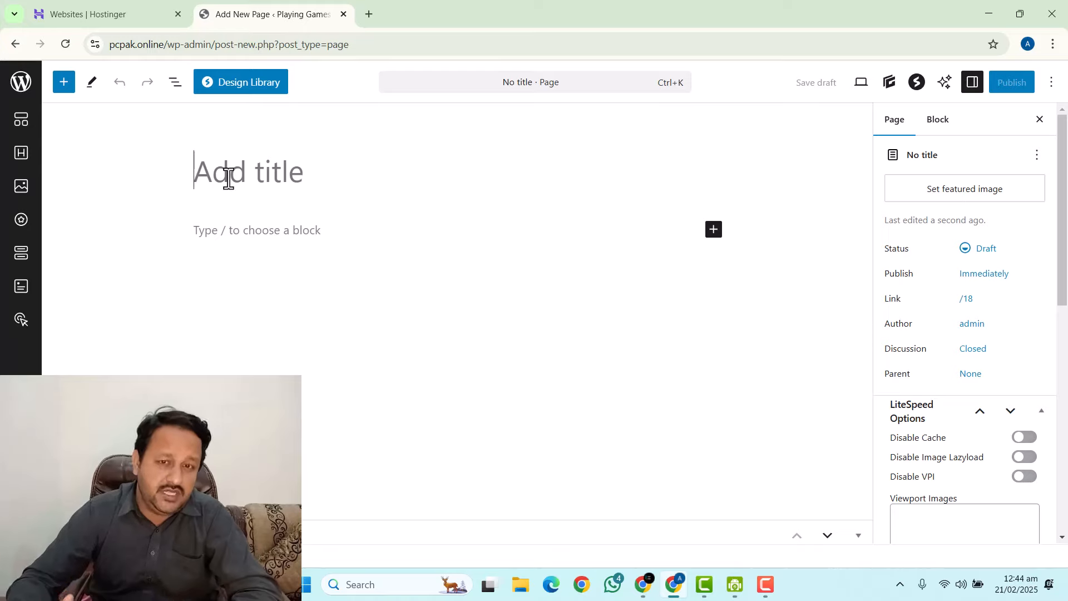
click(6, 89)
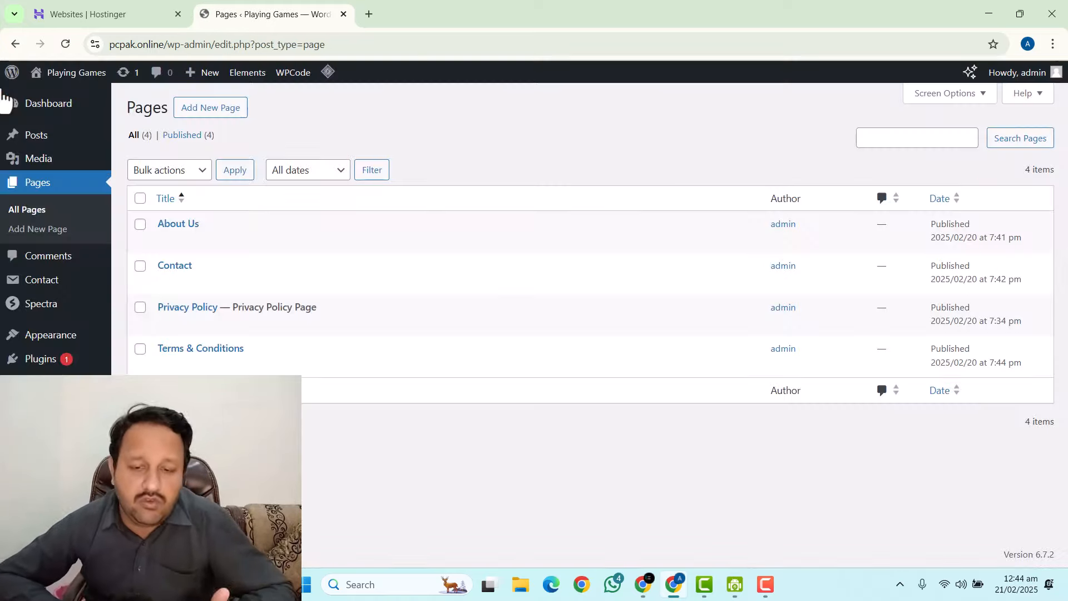
From the Posts screen, open the live pcpak.online site in a new tab.
click(48, 144)
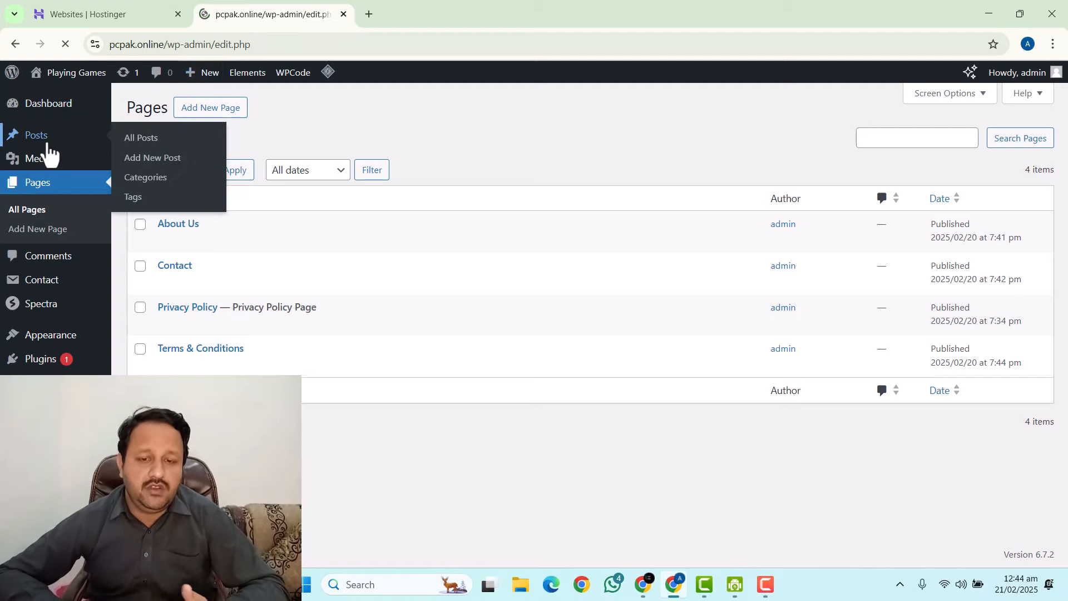
right_click(53, 99)
click(76, 113)
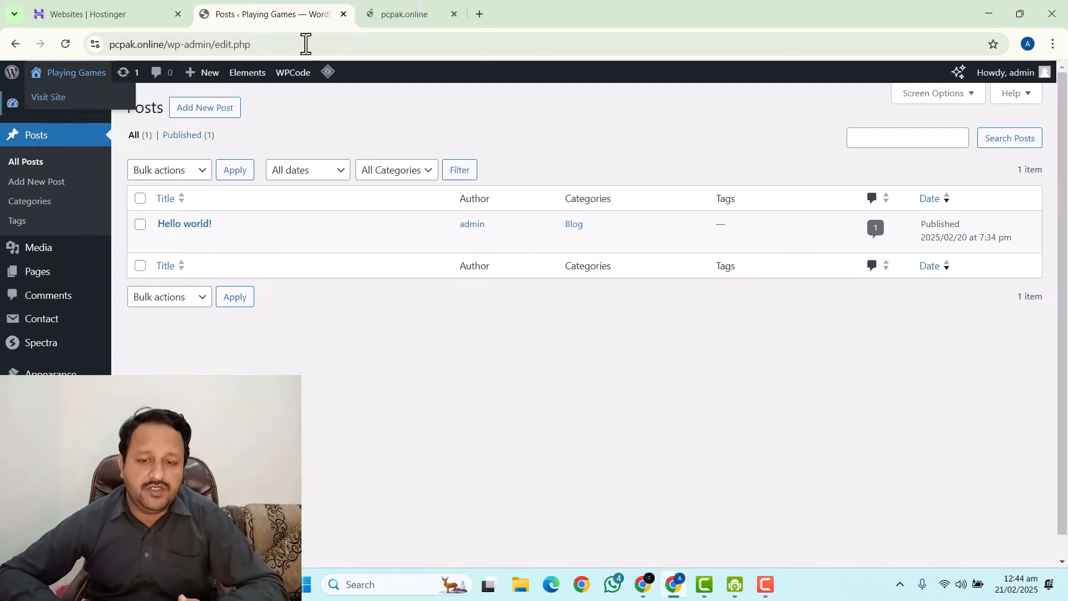
click(406, 14)
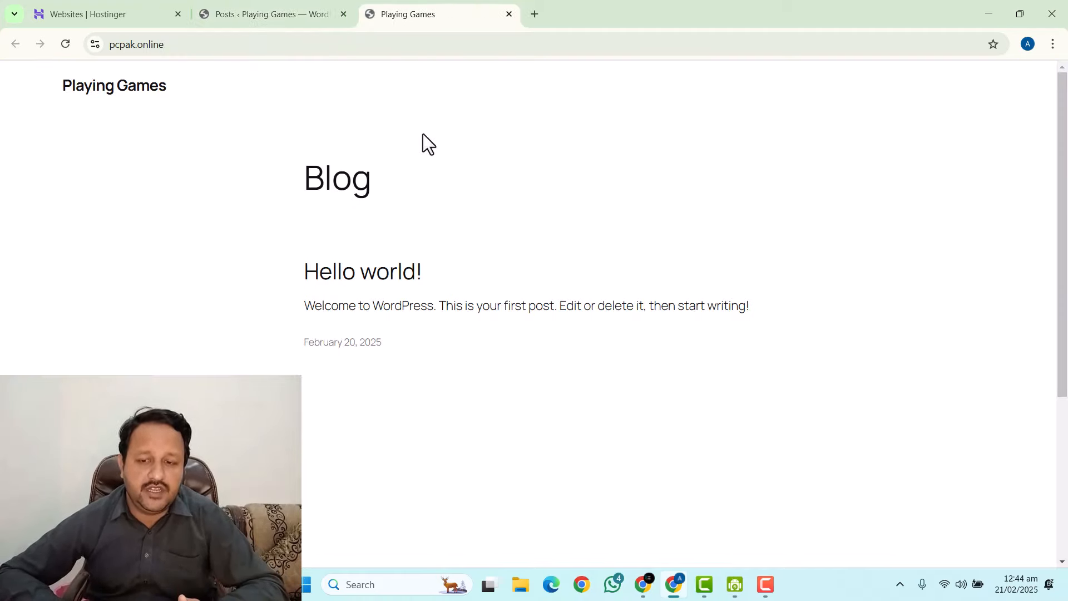
View the GeneratePress theme details on the Themes page.
click(305, 8)
mouse_move(66, 371)
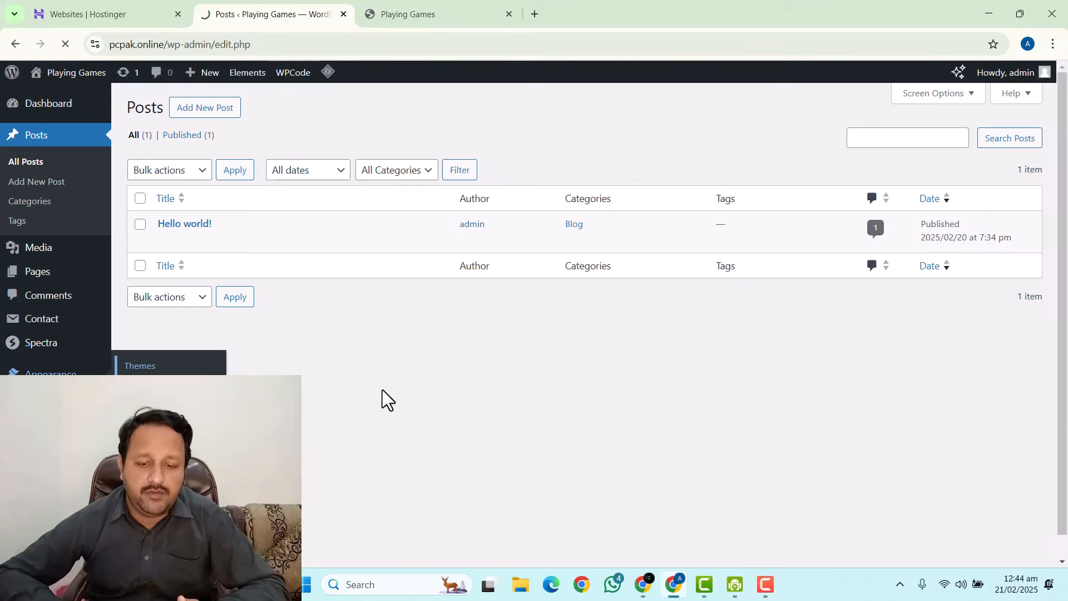
click(188, 276)
scroll(215, 262, down, 3)
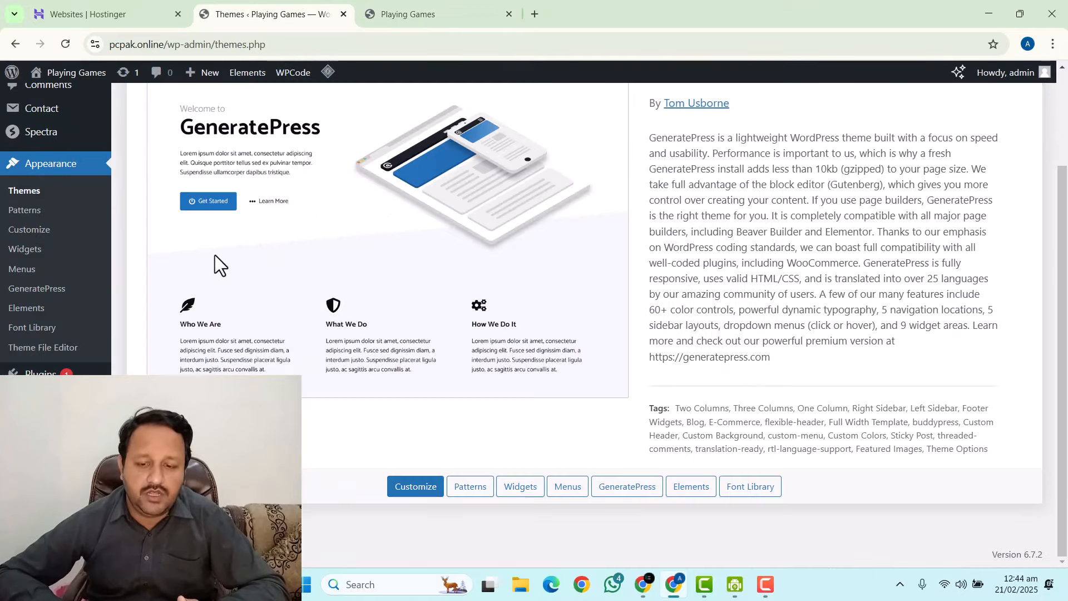
Purge all site caches with LiteSpeed Cache from the front-page tab.
click(374, 8)
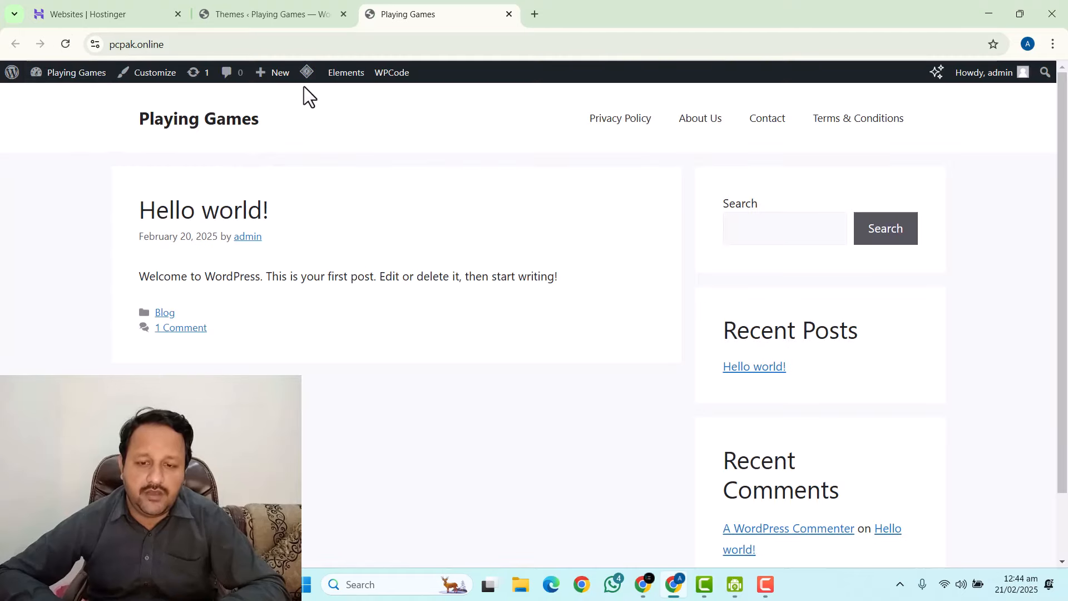
mouse_move(307, 74)
click(349, 187)
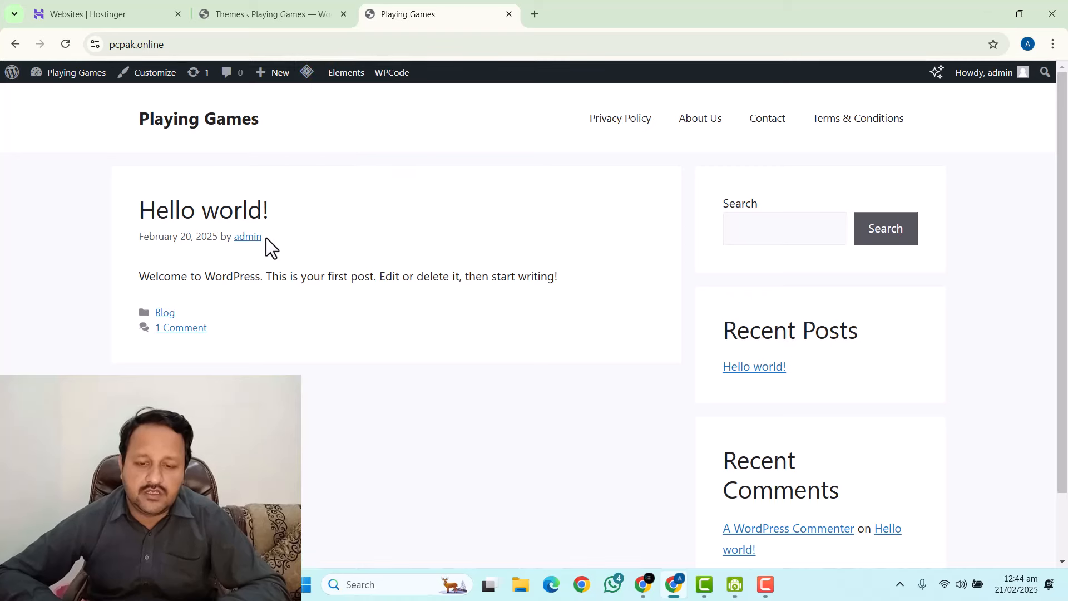
Back in the admin tab, go to Posts > All Posts.
click(232, 15)
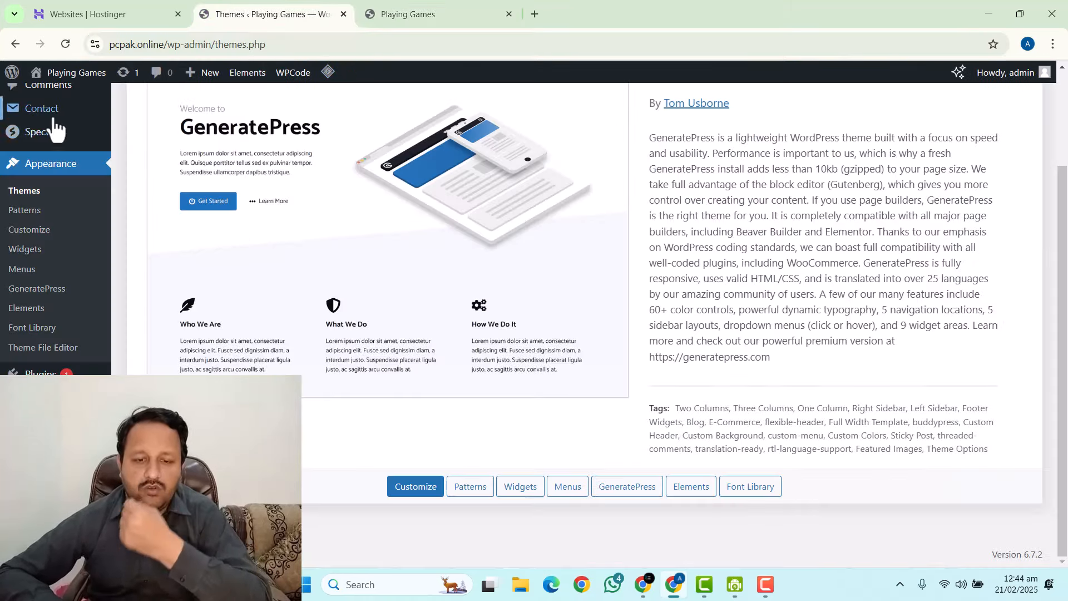
scroll(54, 120, up, 3)
mouse_move(50, 139)
click(175, 140)
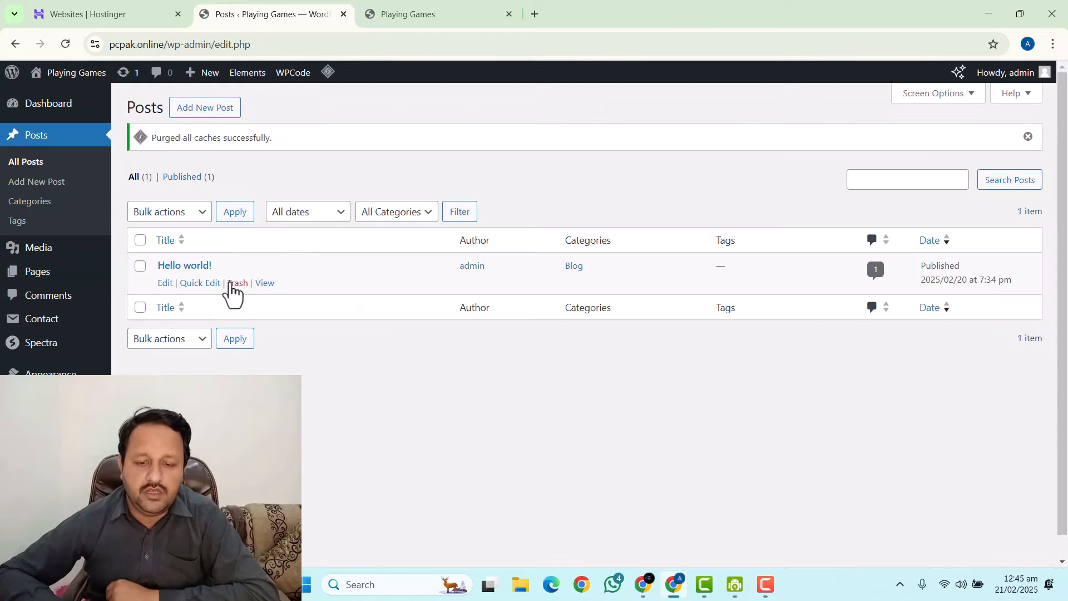
Trash and permanently delete Hello world!, then reload the homepage to confirm Nothing Found.
click(236, 284)
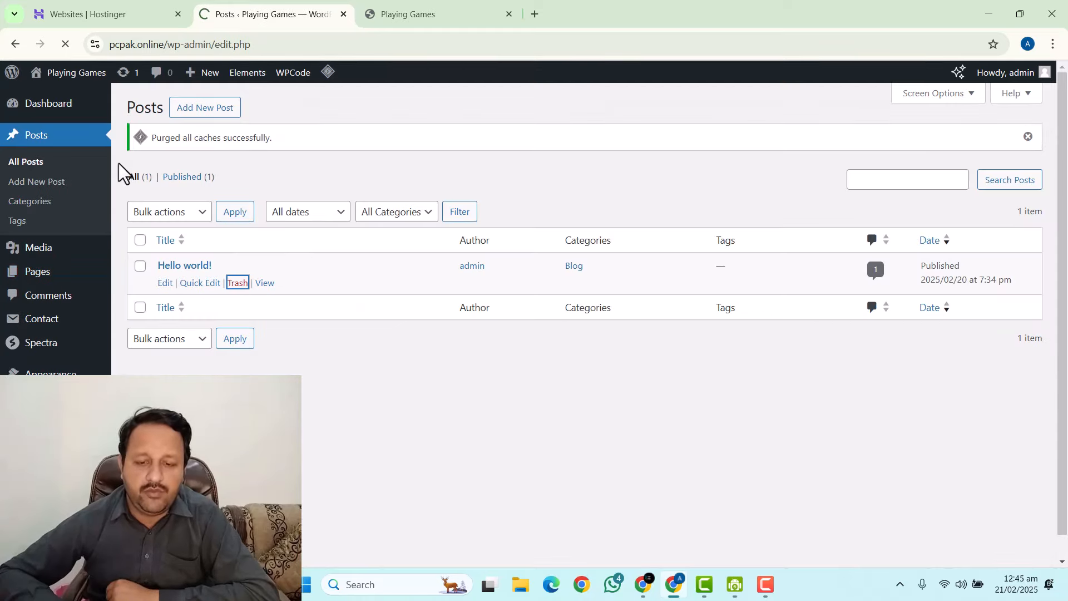
click(165, 179)
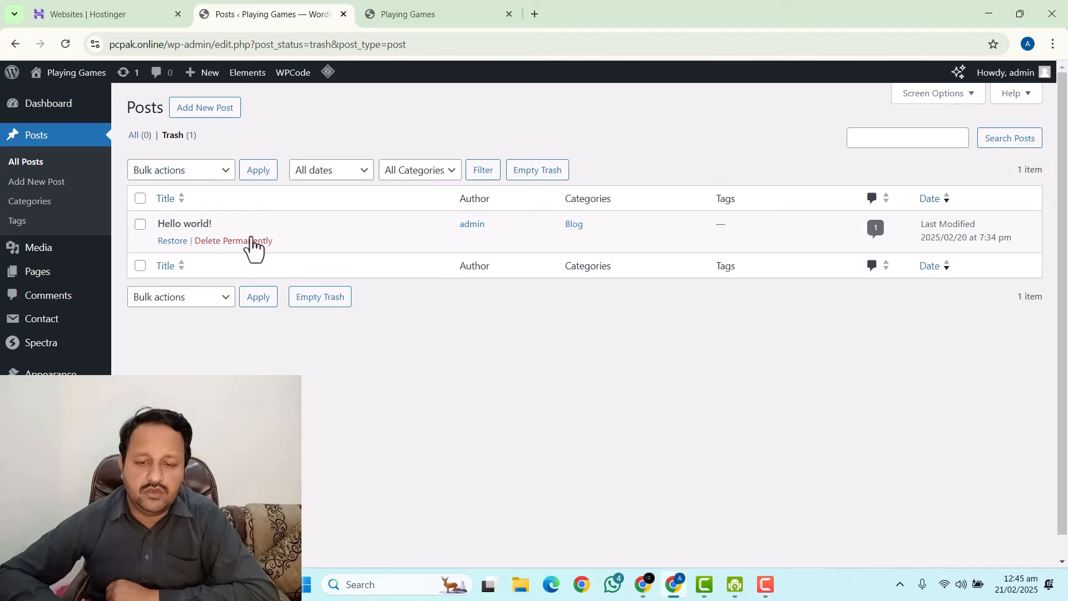
click(251, 241)
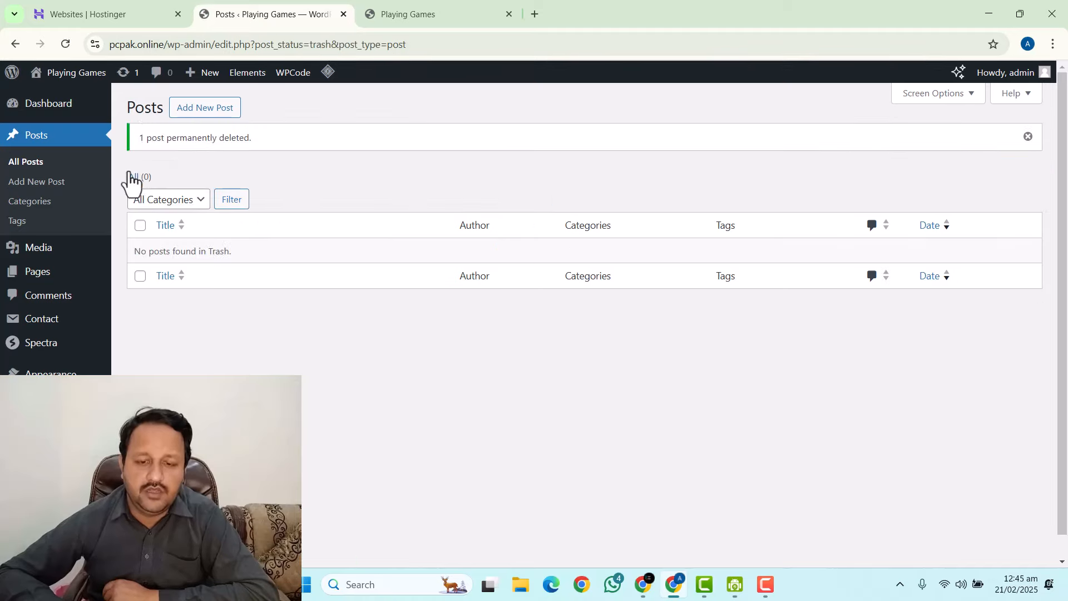
click(420, 13)
click(65, 44)
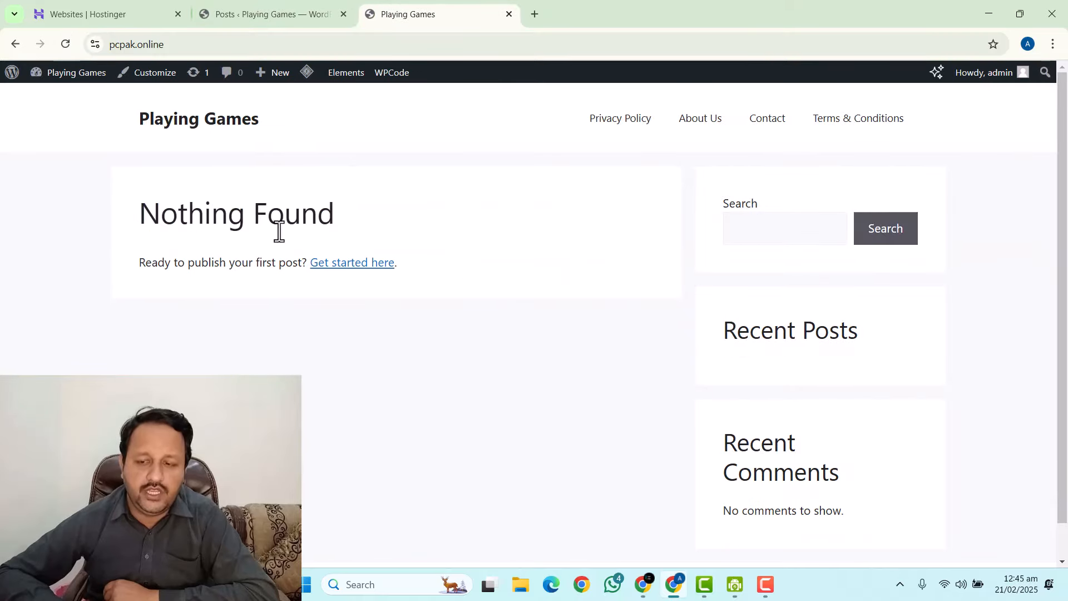
click(229, 6)
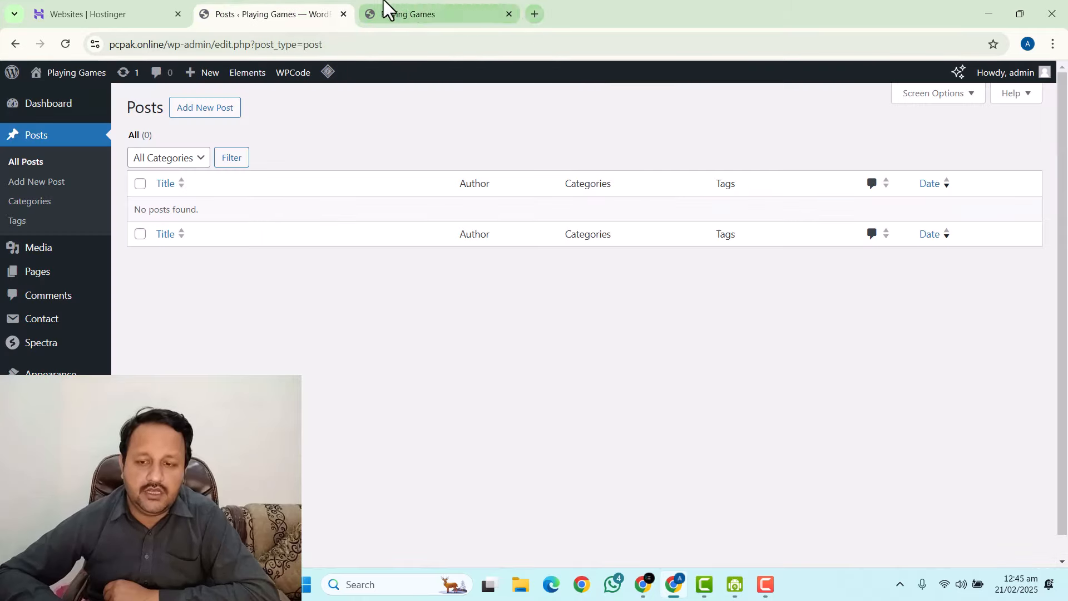
Google 'game monetize' in a new tab and open the GameMonetize site.
click(533, 14)
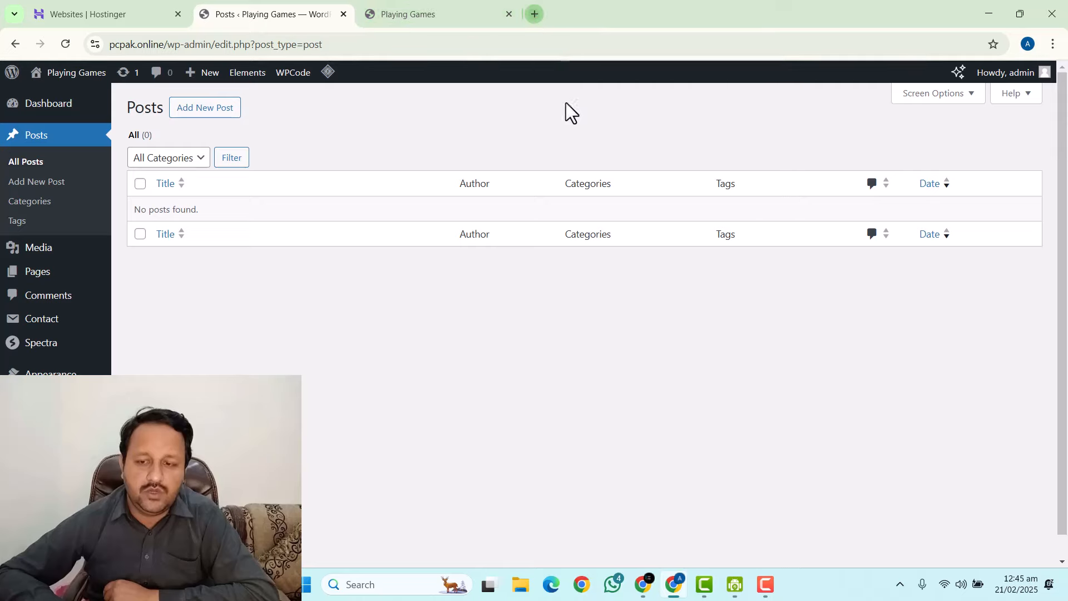
click(378, 293)
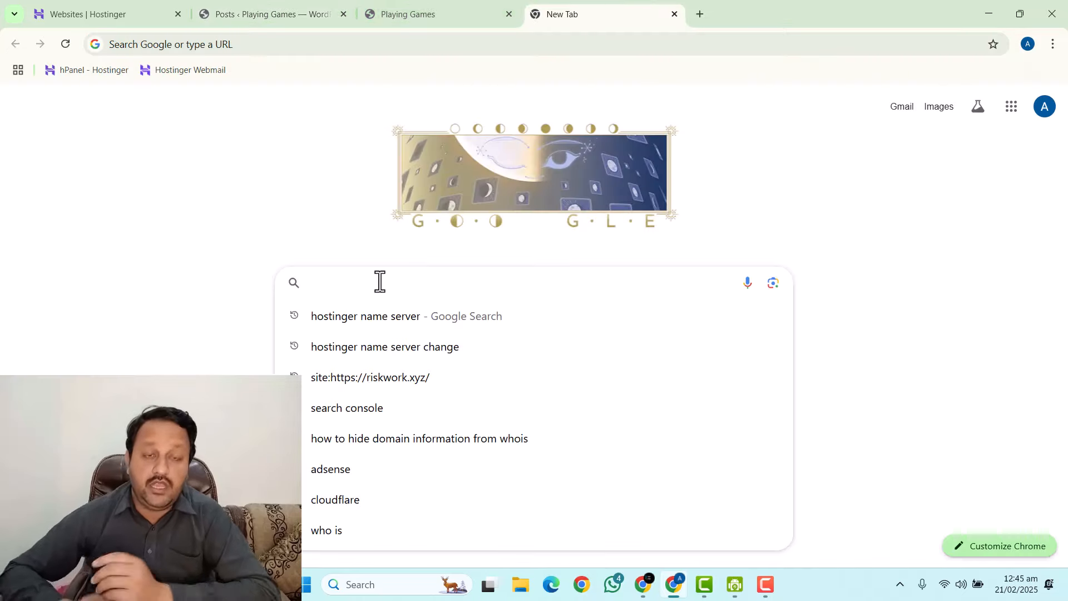
text(game m)
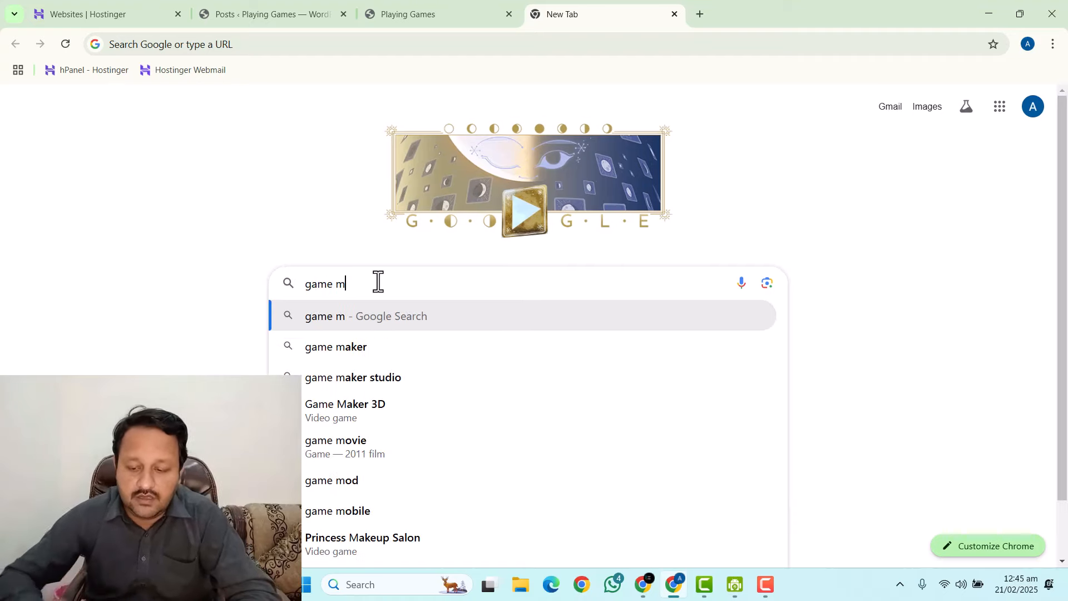
text(onetize)
key(Return)
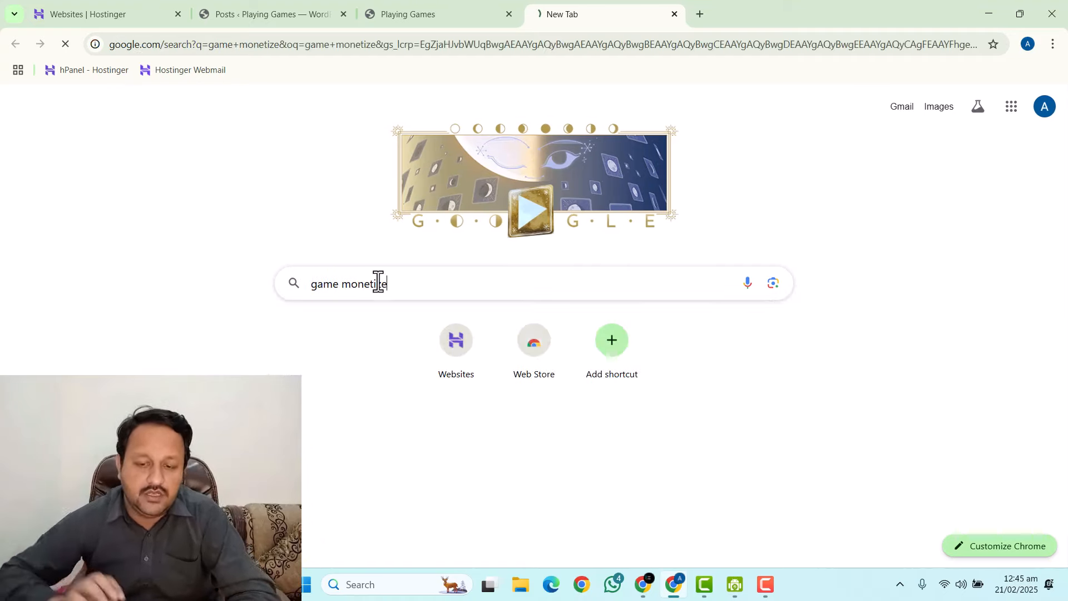
click(181, 210)
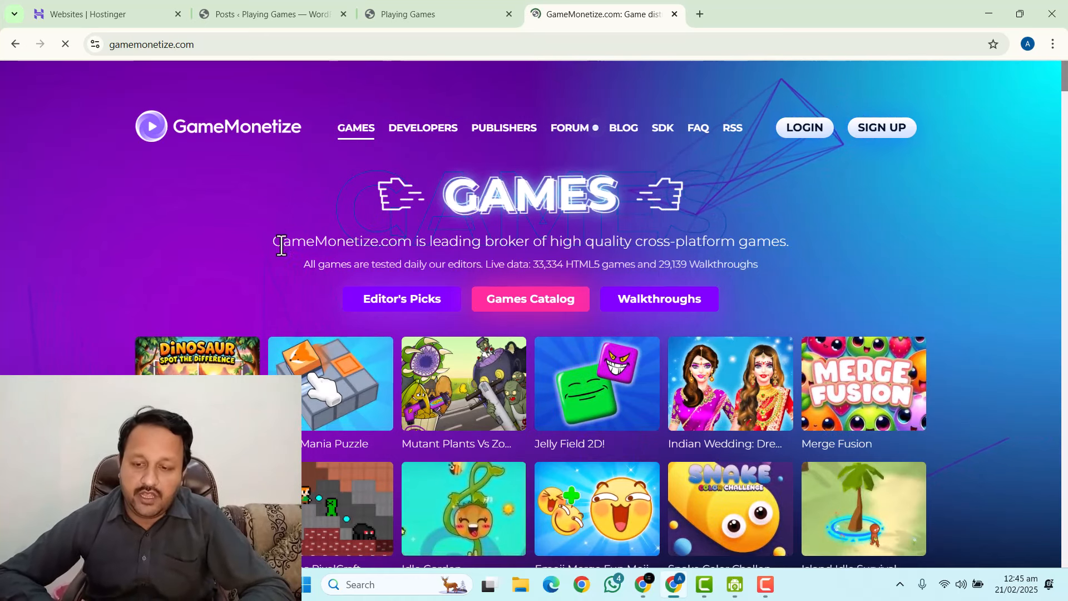
Open the Dinosaur Spot The Difference game page in a new tab.
scroll(266, 225, down, 6)
scroll(167, 289, down, 18)
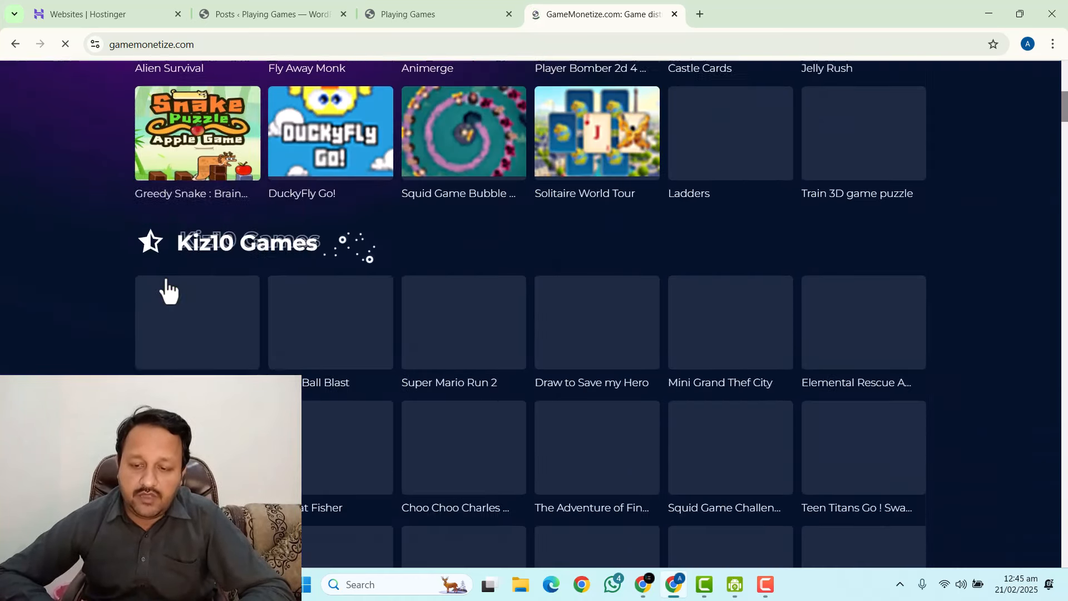
scroll(160, 267, up, 20)
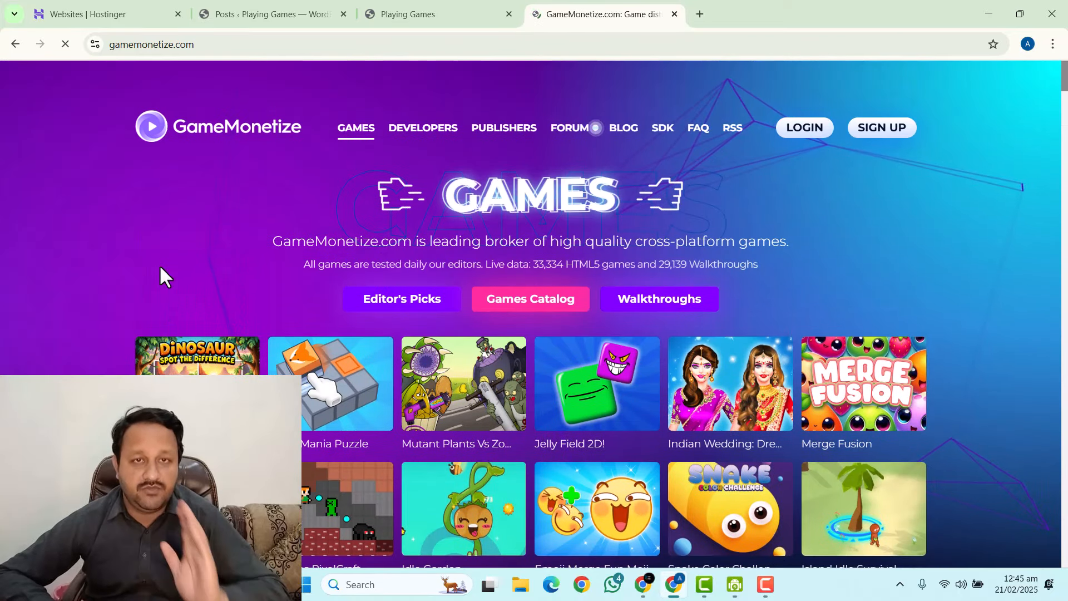
scroll(212, 278, down, 2)
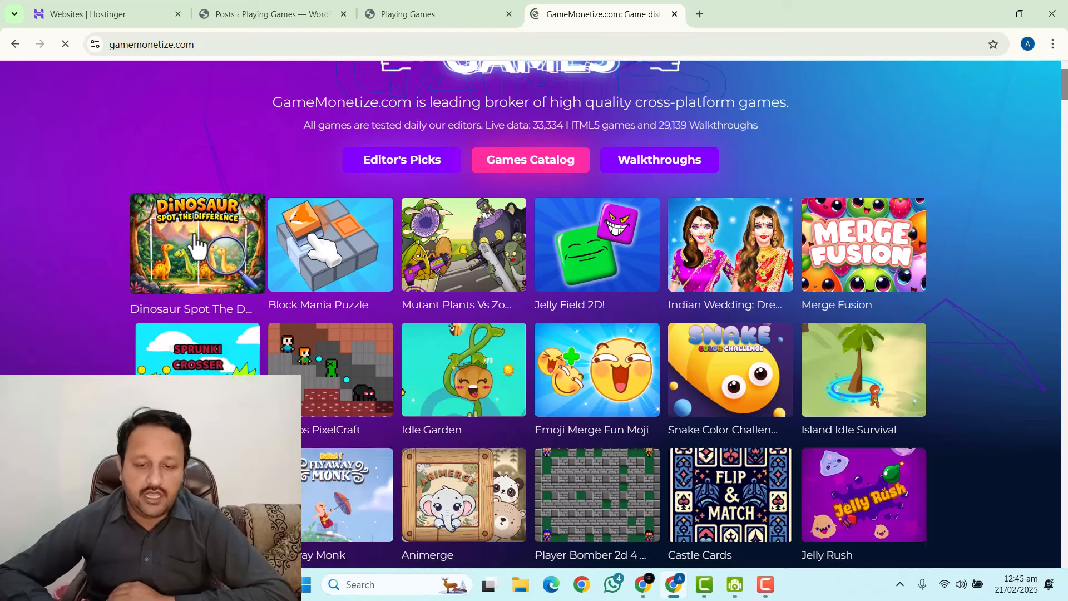
right_click(223, 245)
click(228, 250)
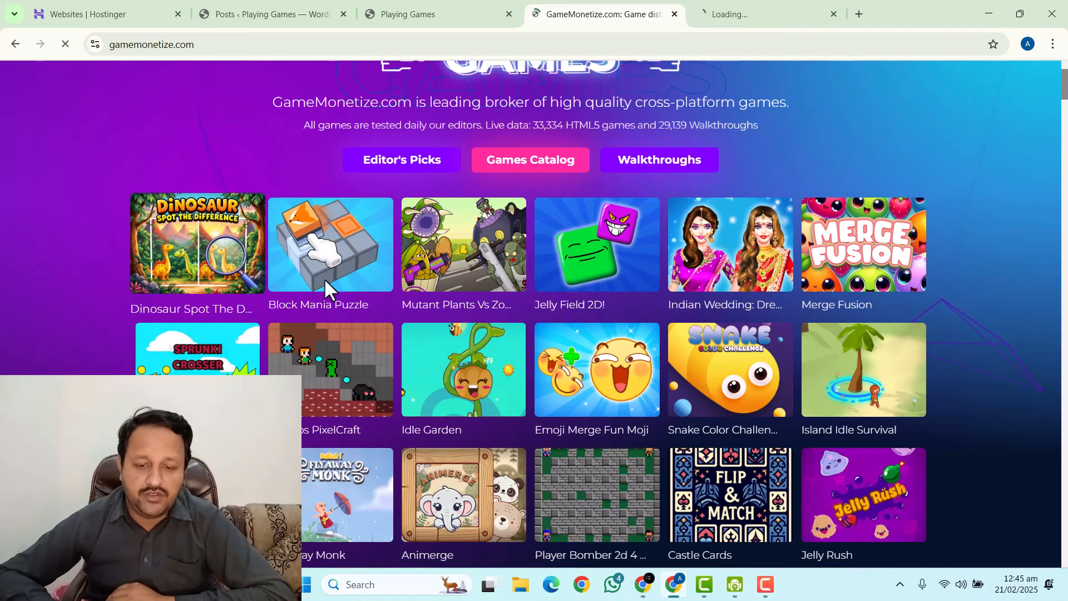
click(742, 3)
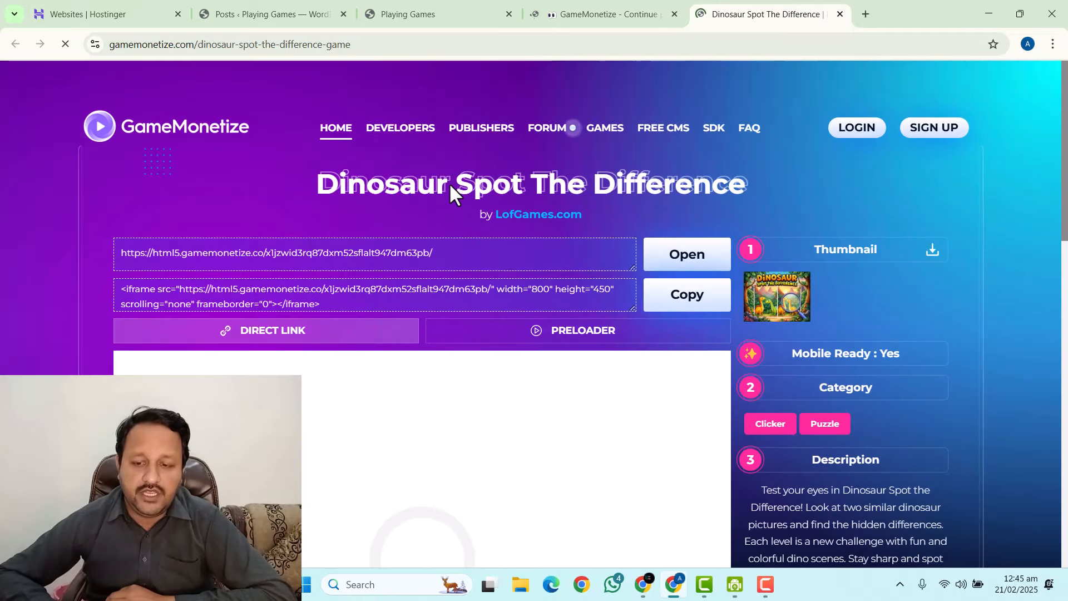
Copy the game title 'Dinosaur Spot The Difference' from its heading.
triple_click(452, 188)
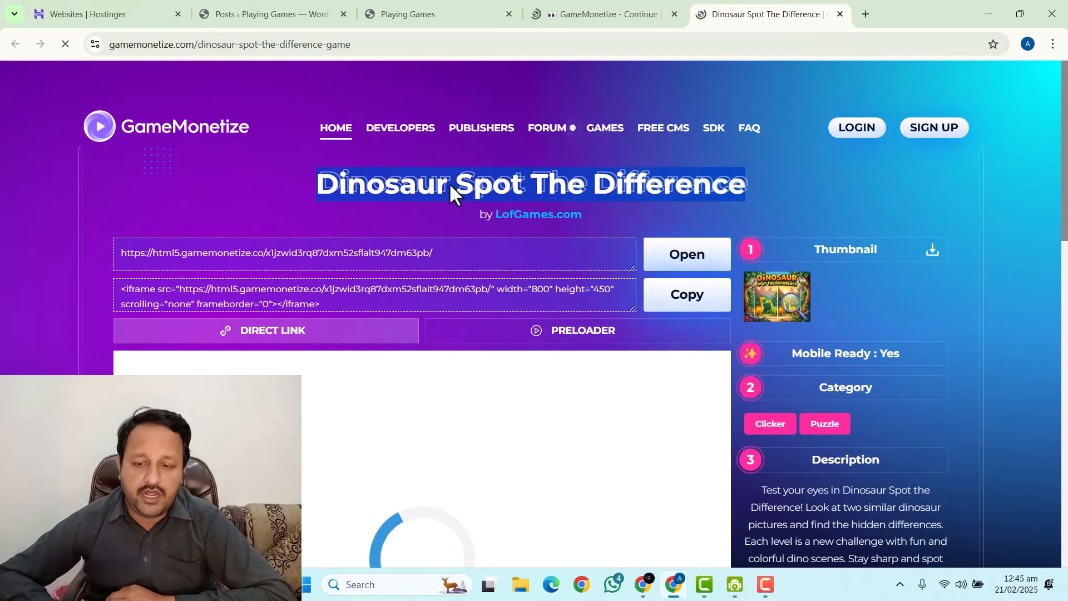
right_click(450, 189)
click(468, 202)
Create a new WordPress post and paste 'Dinosaur Spot The Difference' as its title.
click(340, 10)
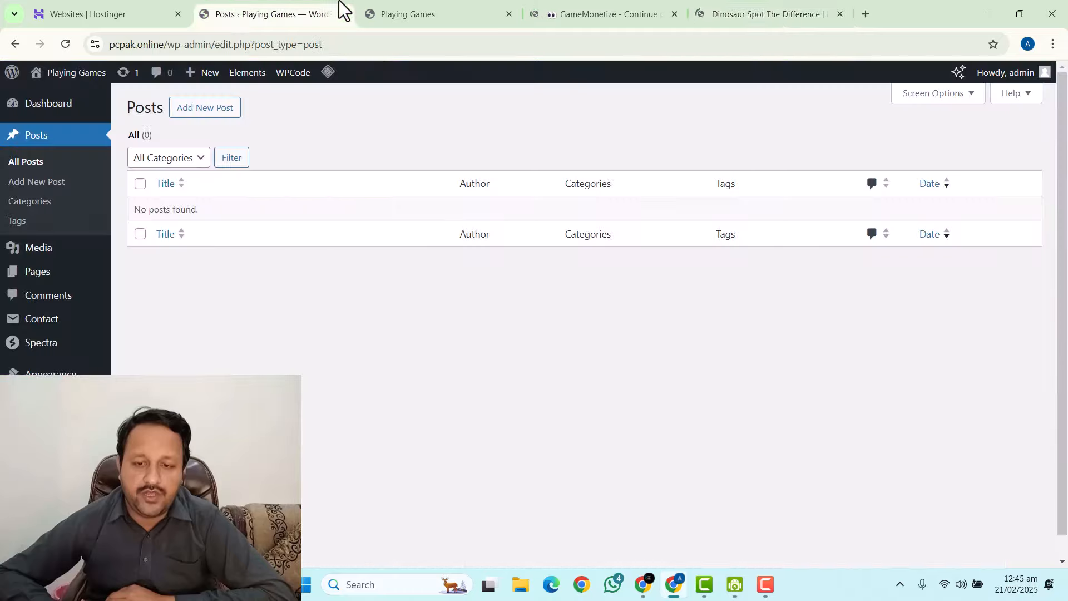
click(205, 111)
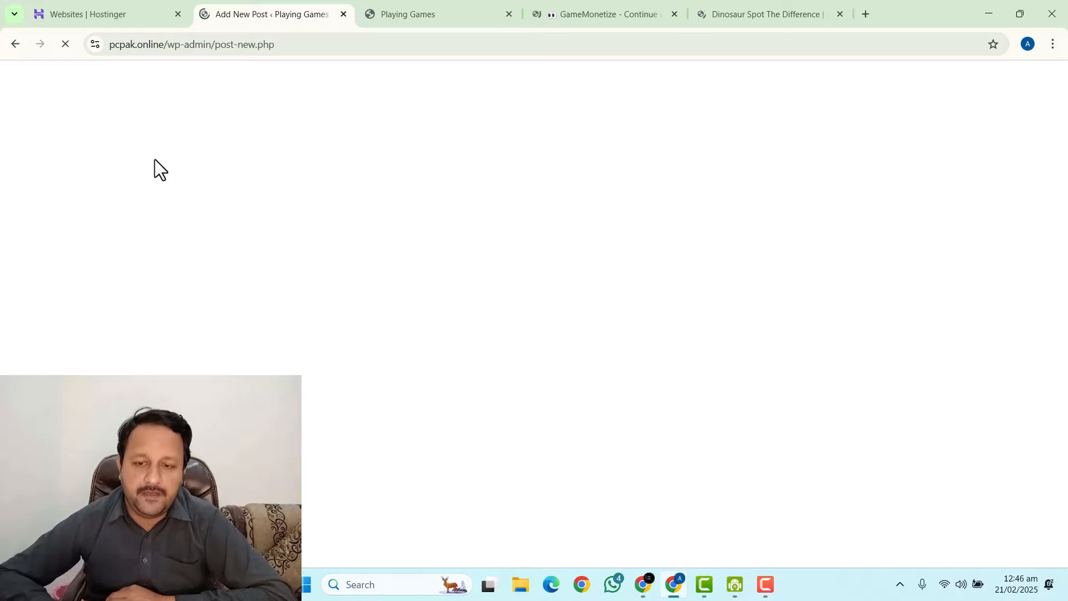
click(569, 5)
click(254, 2)
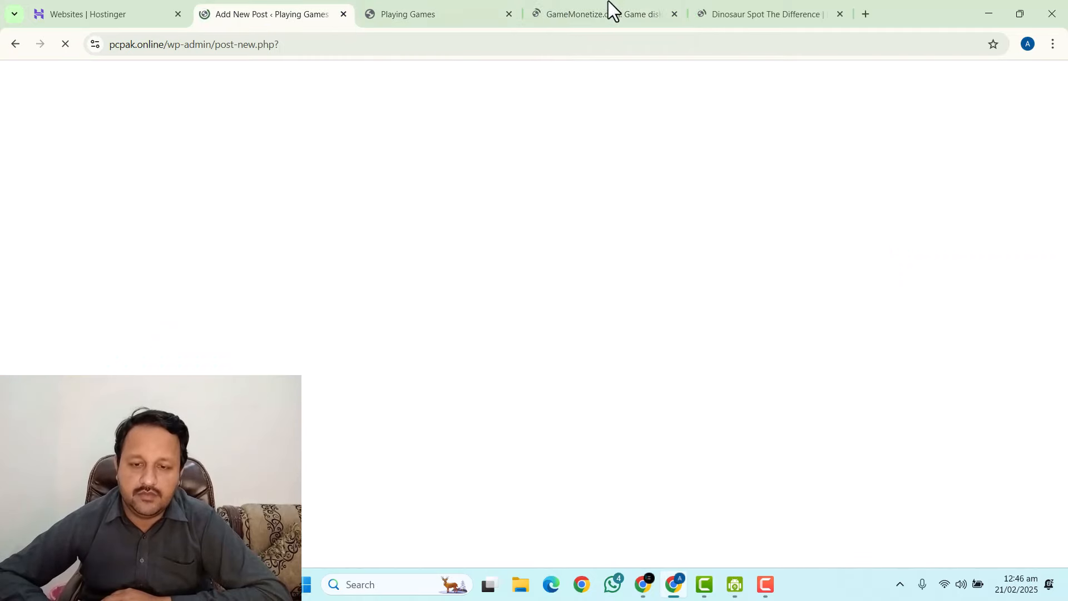
click(824, 1)
click(311, 2)
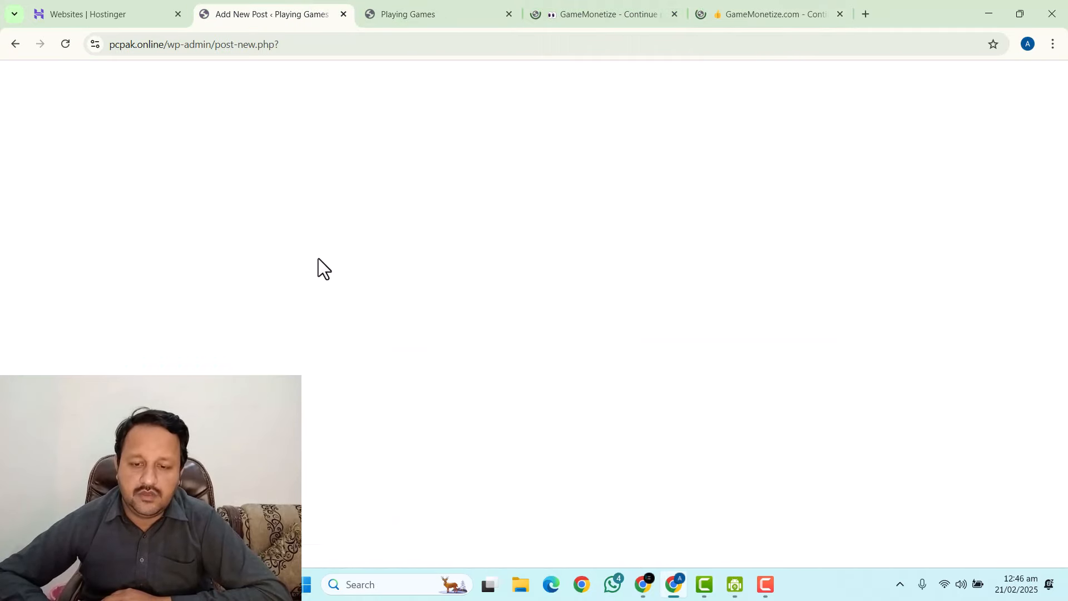
click(291, 167)
key(ctrl+v)
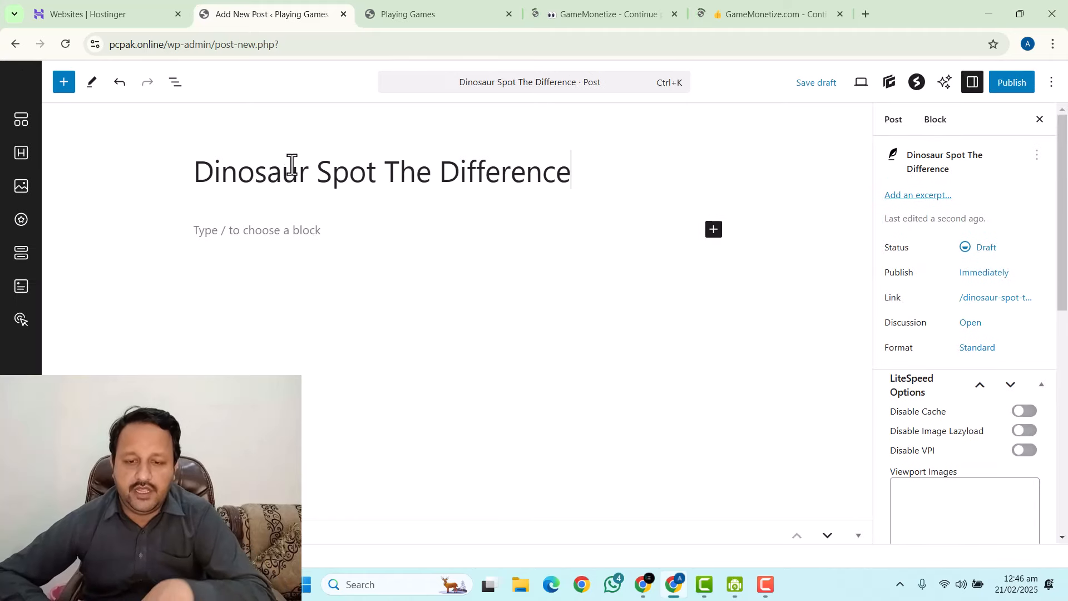
click(765, 2)
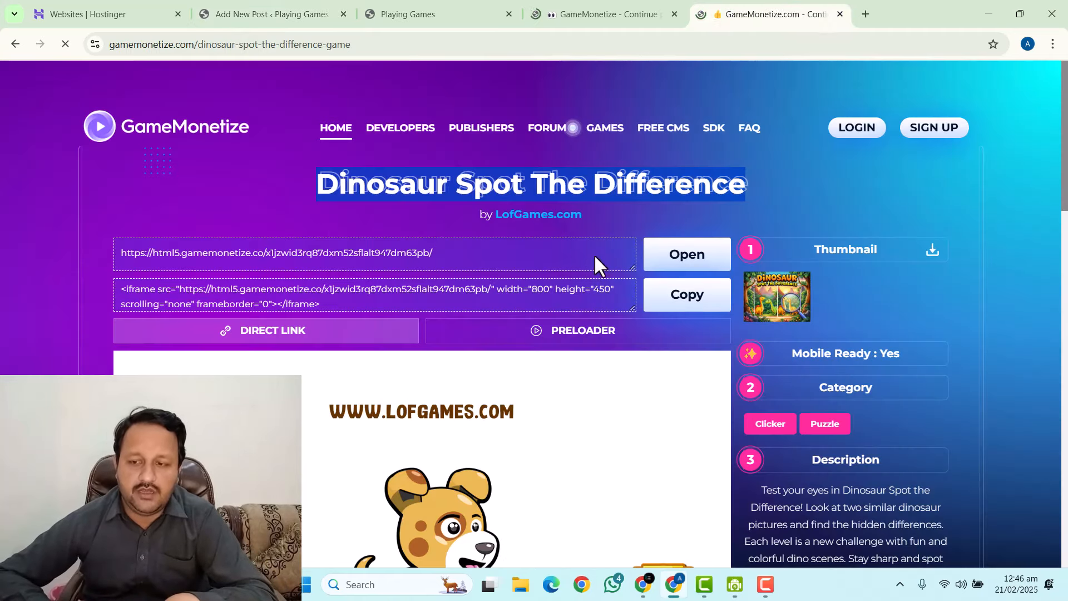
Copy the game's iframe embed code and paste it into the post body in the Code editor.
click(339, 300)
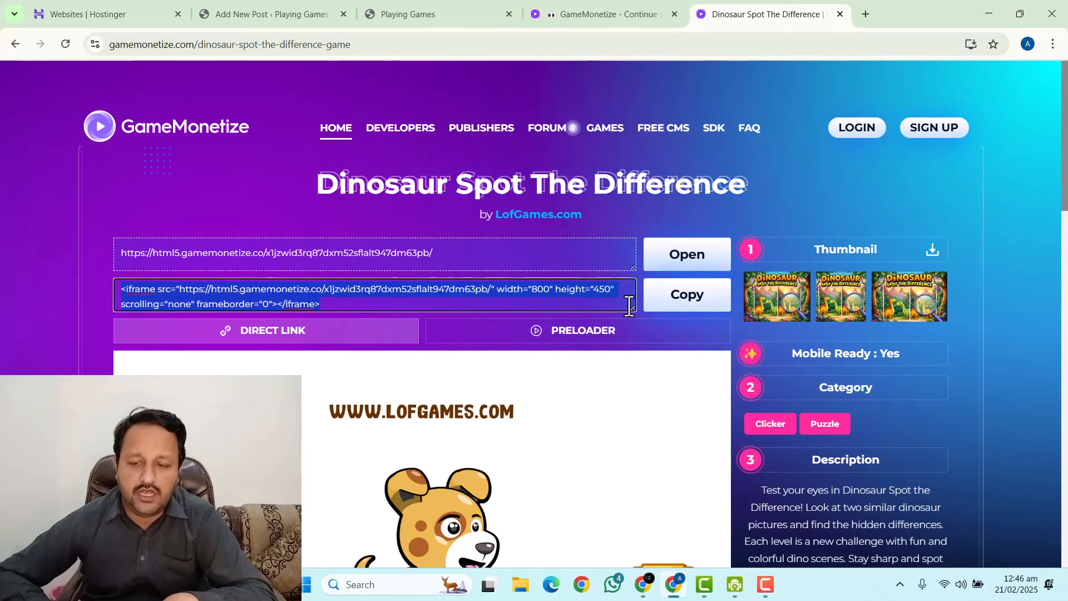
click(685, 303)
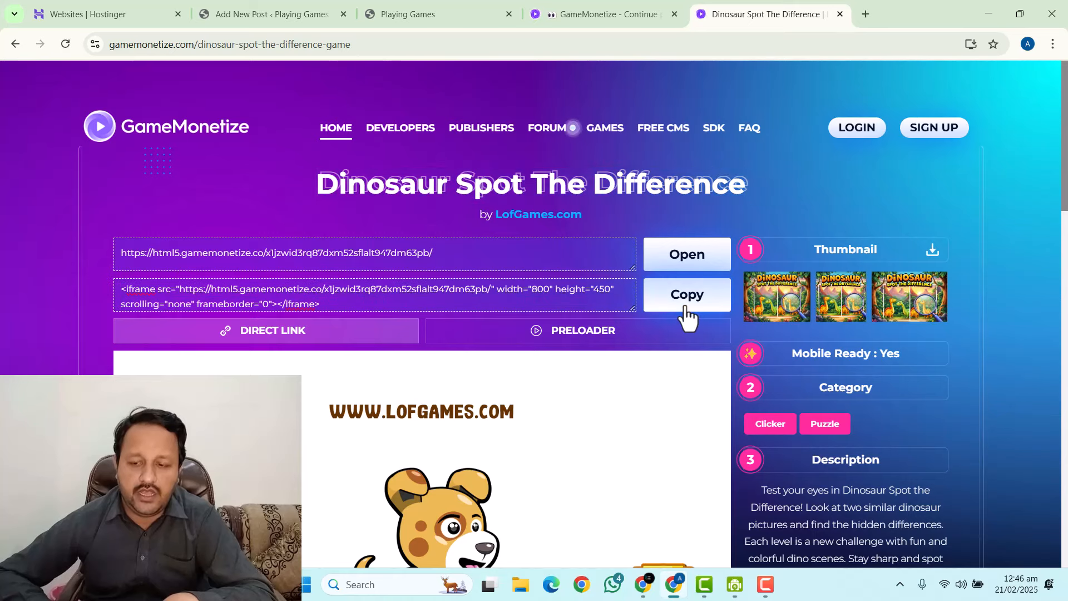
click(274, 3)
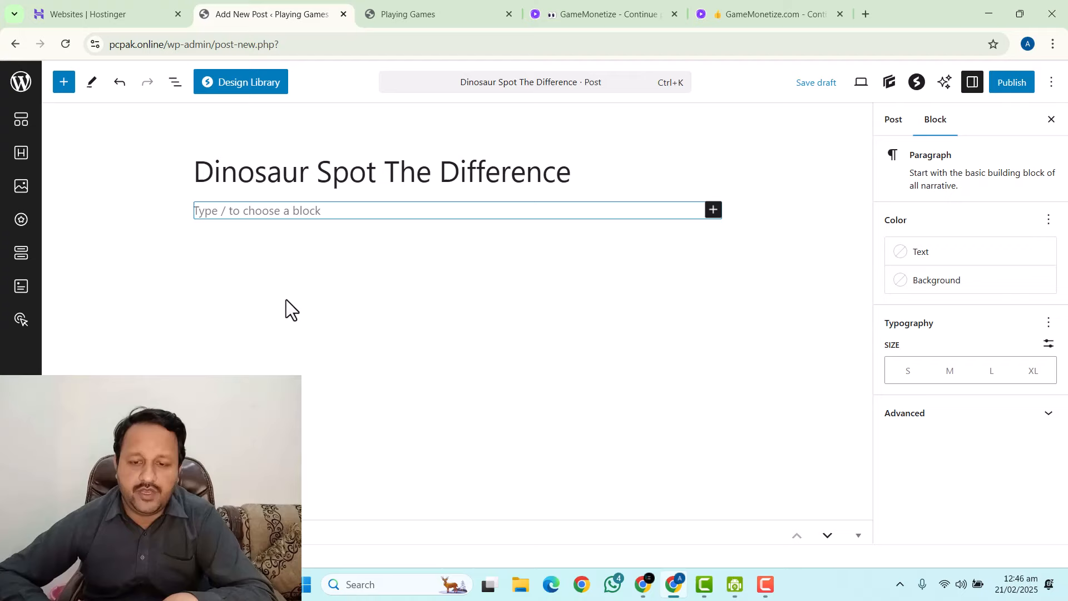
click(1052, 84)
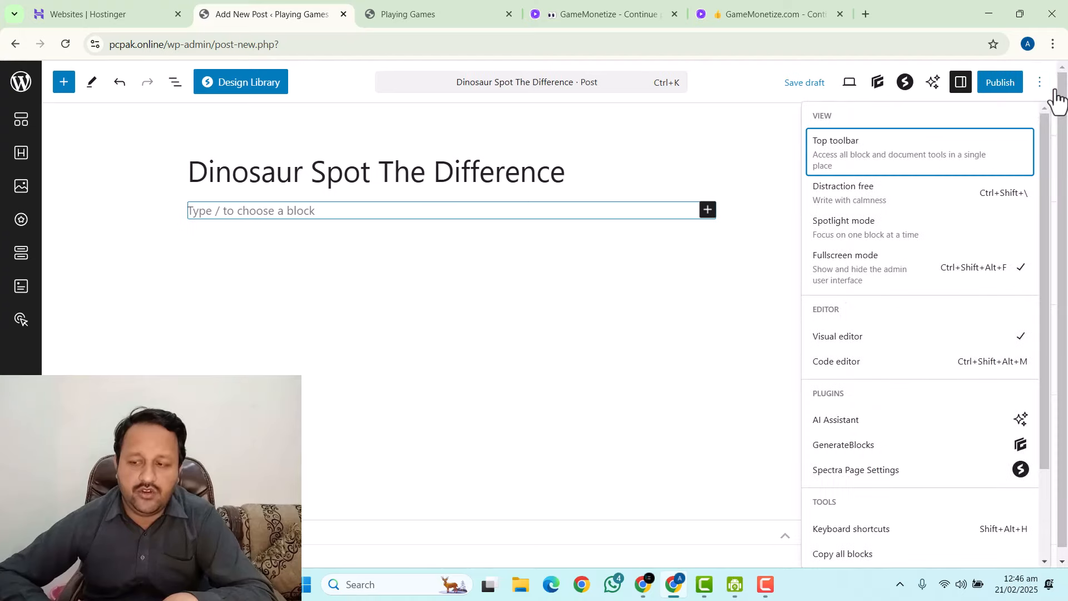
click(822, 365)
click(169, 268)
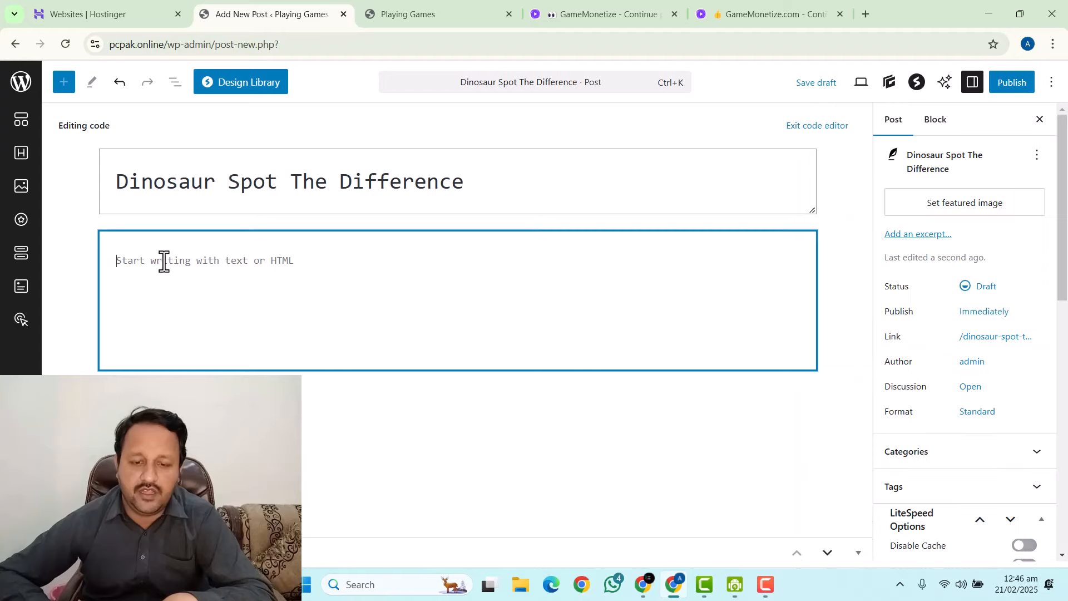
key(ctrl+v)
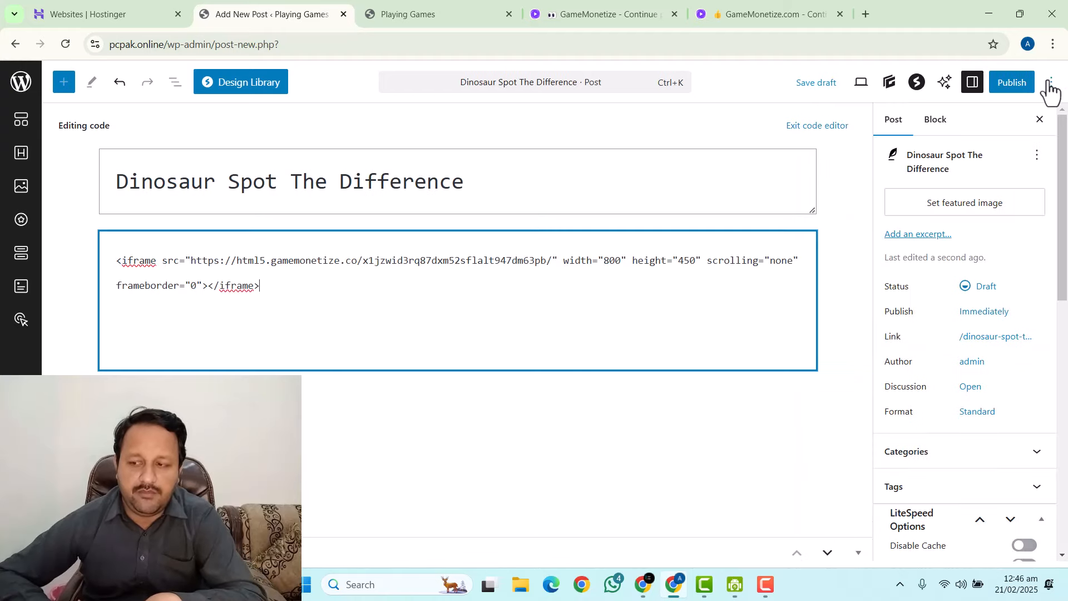
Return to the Visual editor and check the embedded game's start screen.
click(1051, 82)
click(836, 339)
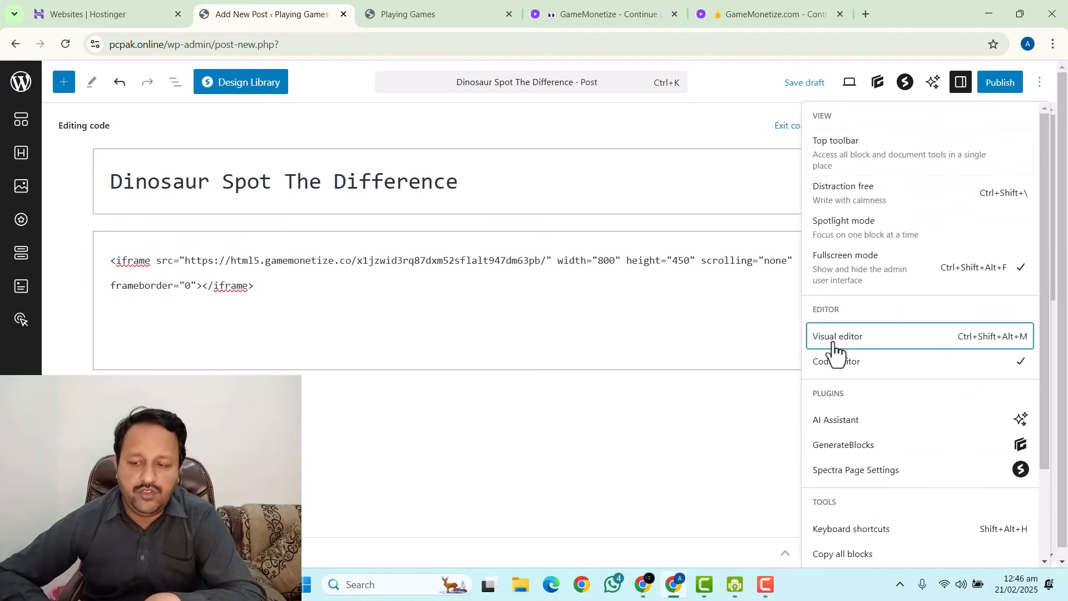
click(691, 195)
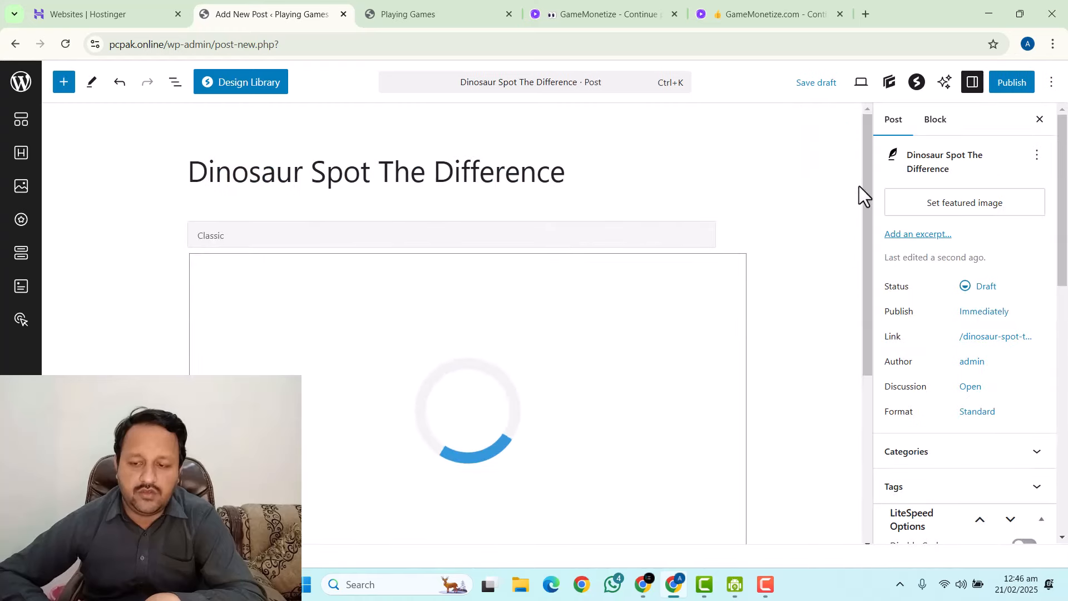
scroll(529, 216, down, 1)
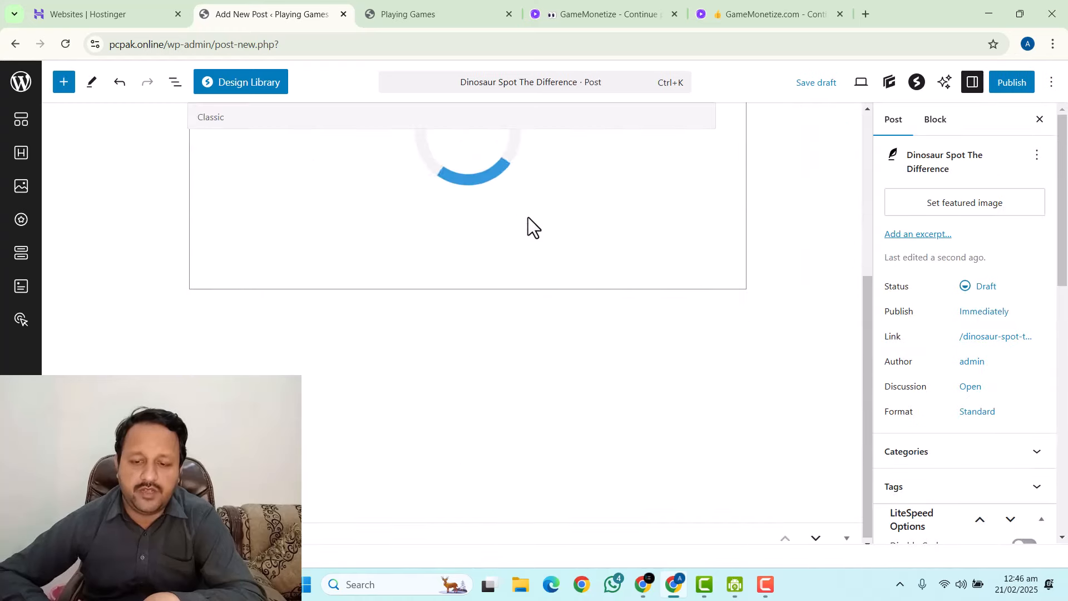
scroll(528, 217, up, 1)
scroll(500, 283, down, 1)
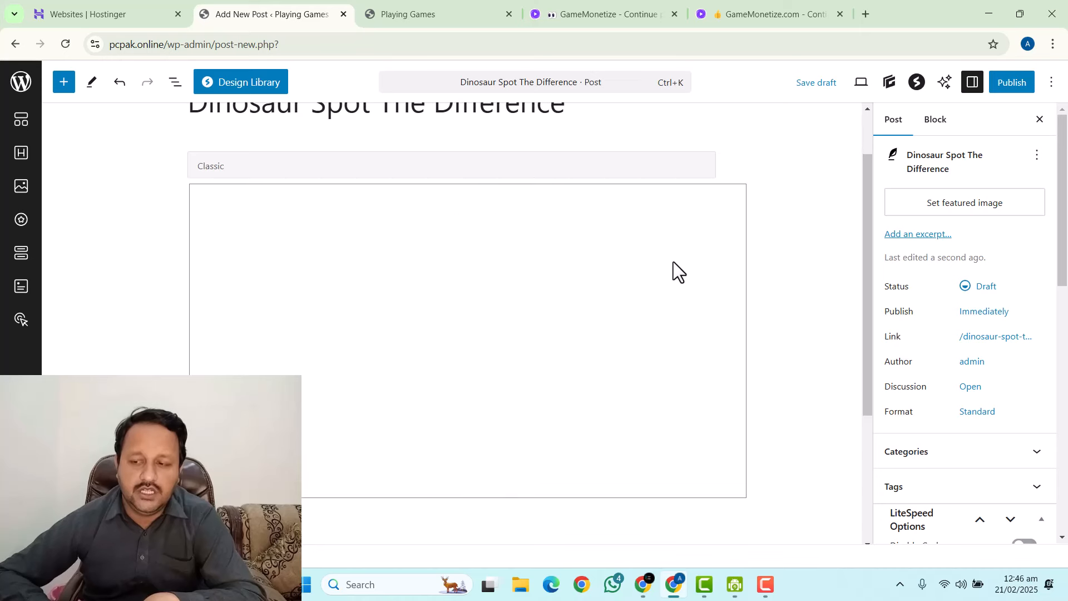
click(747, 10)
Download the game's 512x340 thumbnail and begin setting it as the post's featured image.
scroll(788, 361, down, 2)
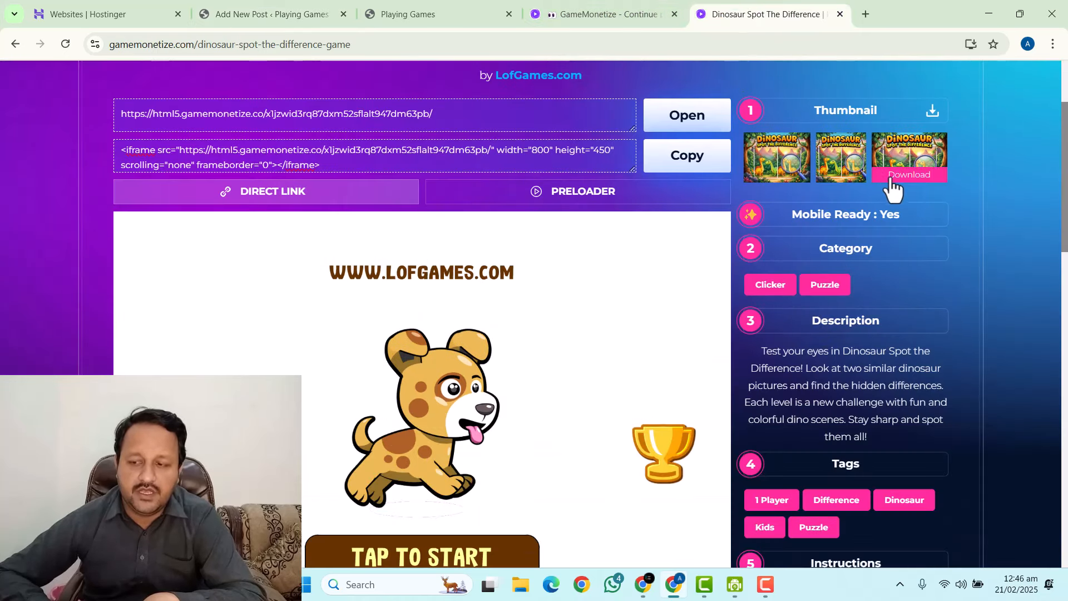
mouse_move(779, 176)
mouse_move(883, 173)
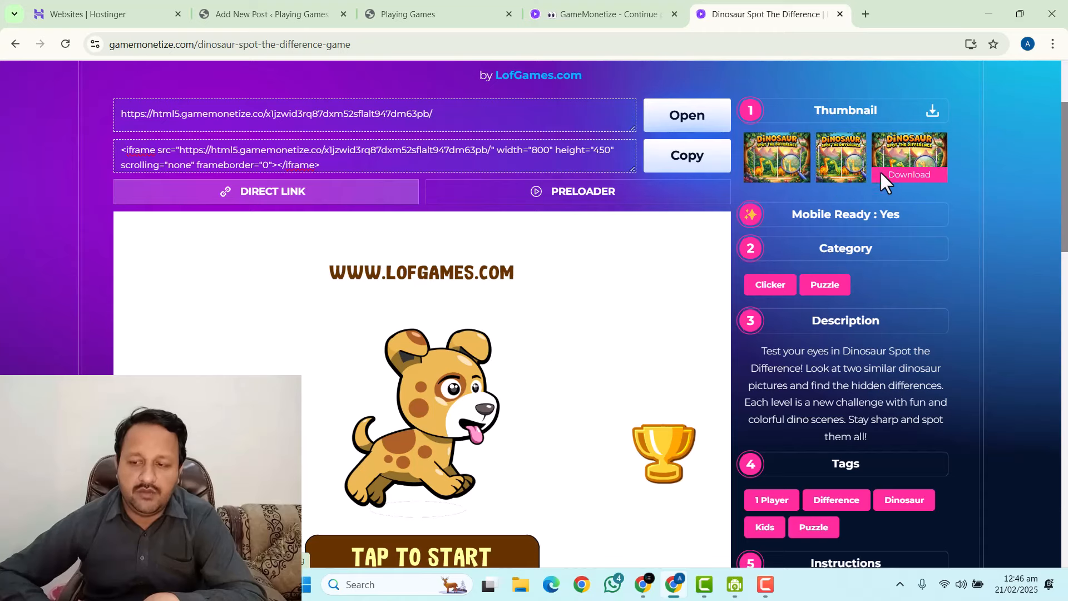
click(923, 176)
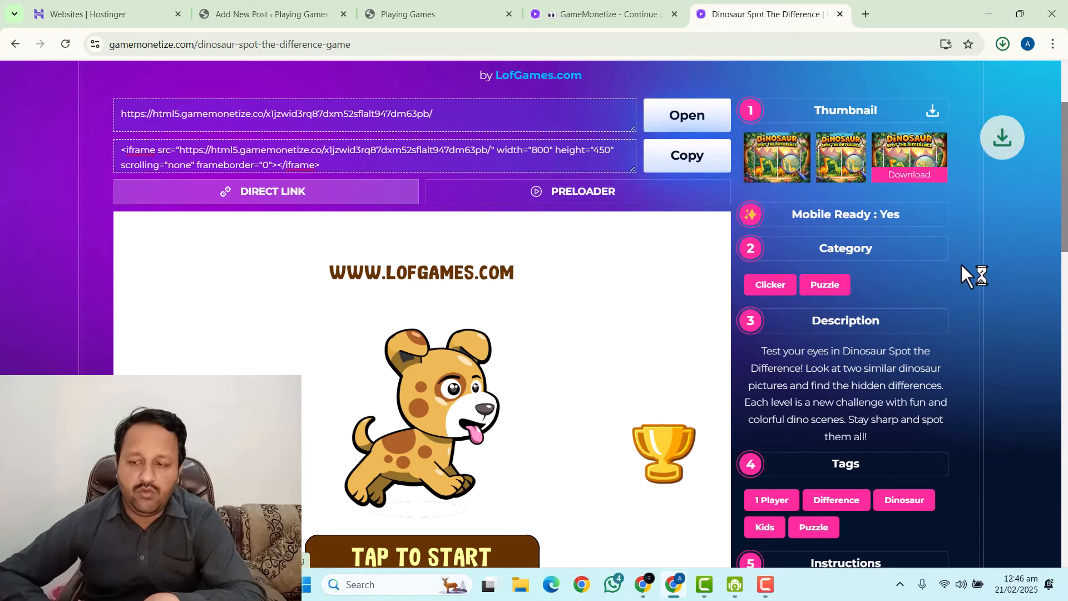
click(222, 9)
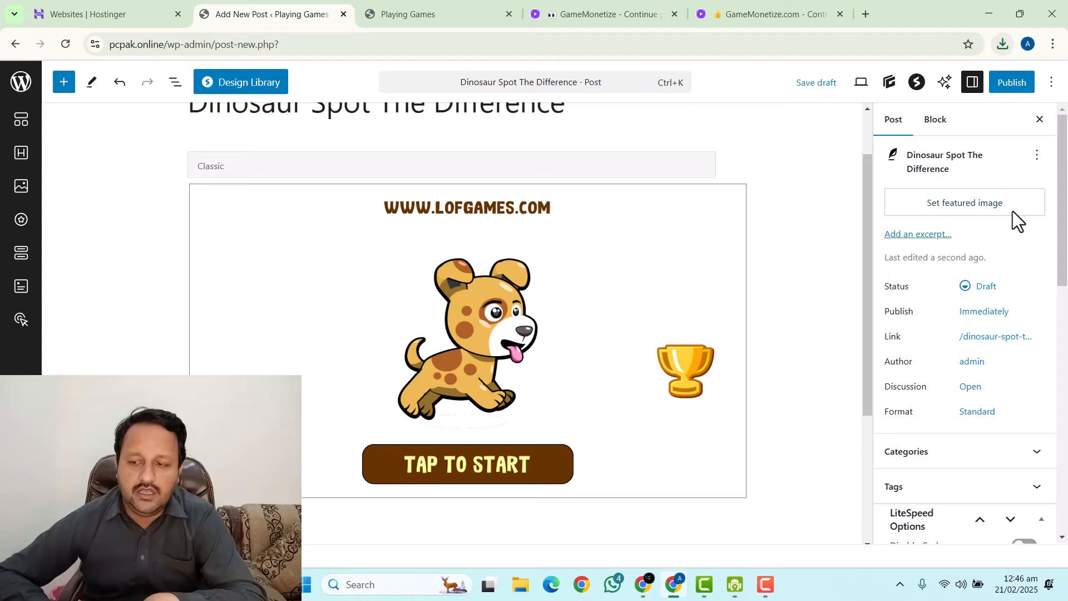
click(958, 205)
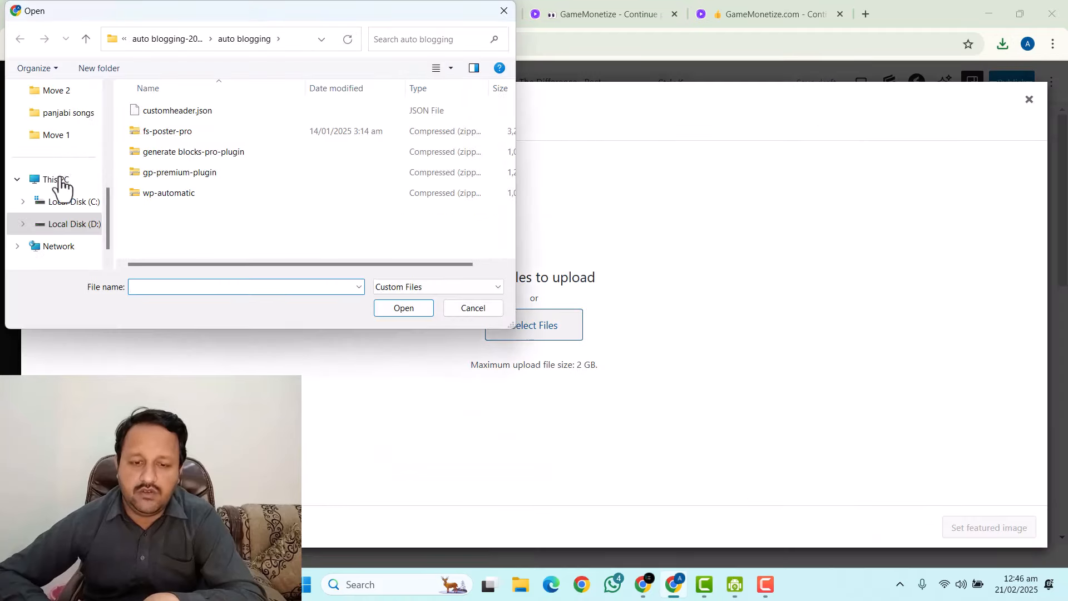
Permanently delete the wrongly uploaded text file from the media library.
scroll(61, 187, up, 5)
click(66, 207)
click(163, 135)
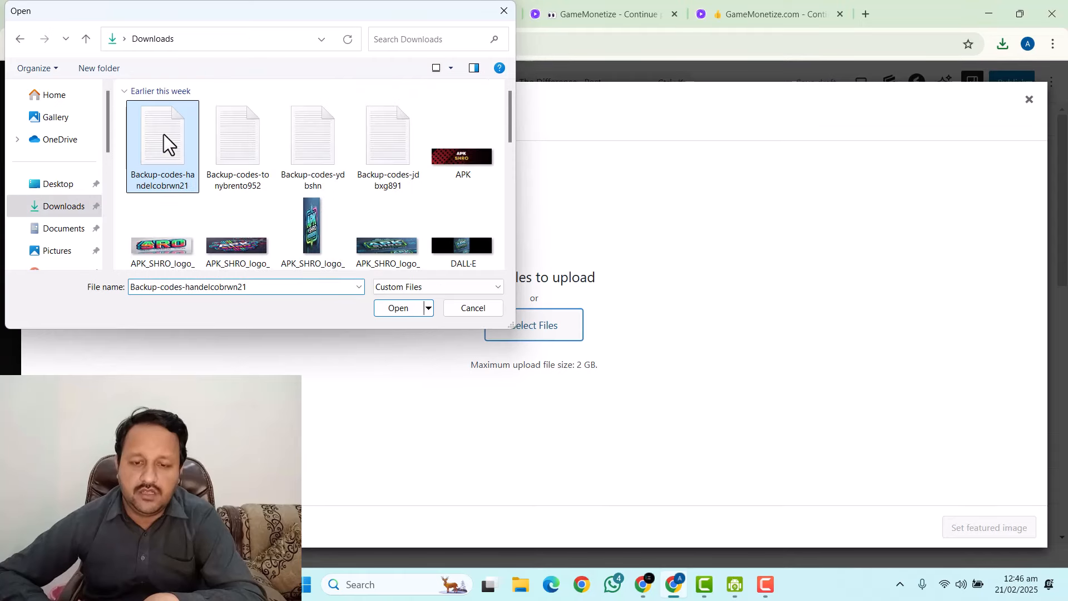
double_click(163, 135)
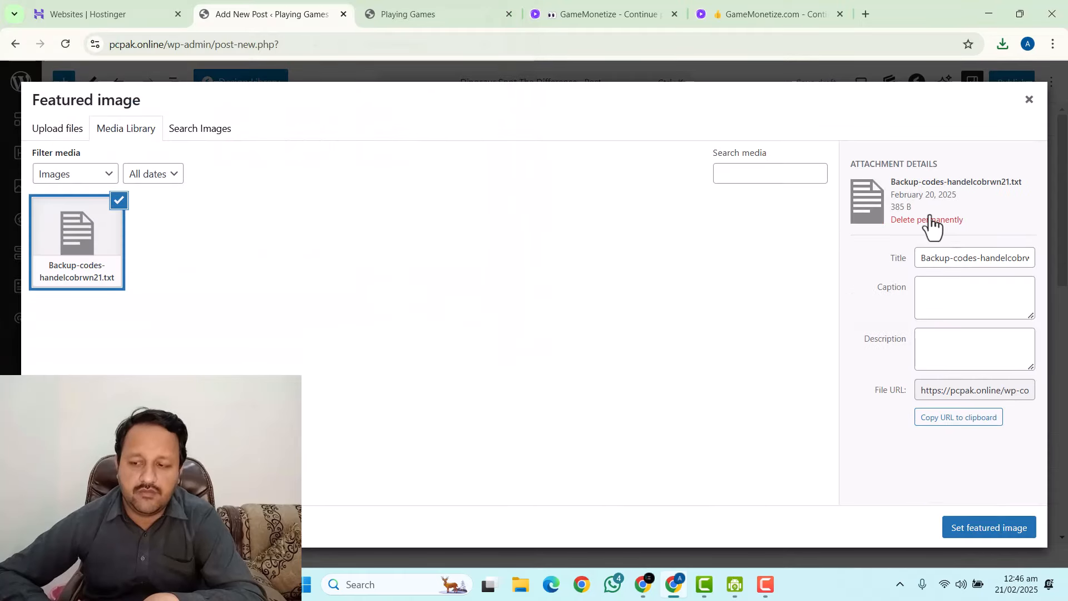
click(928, 220)
click(613, 159)
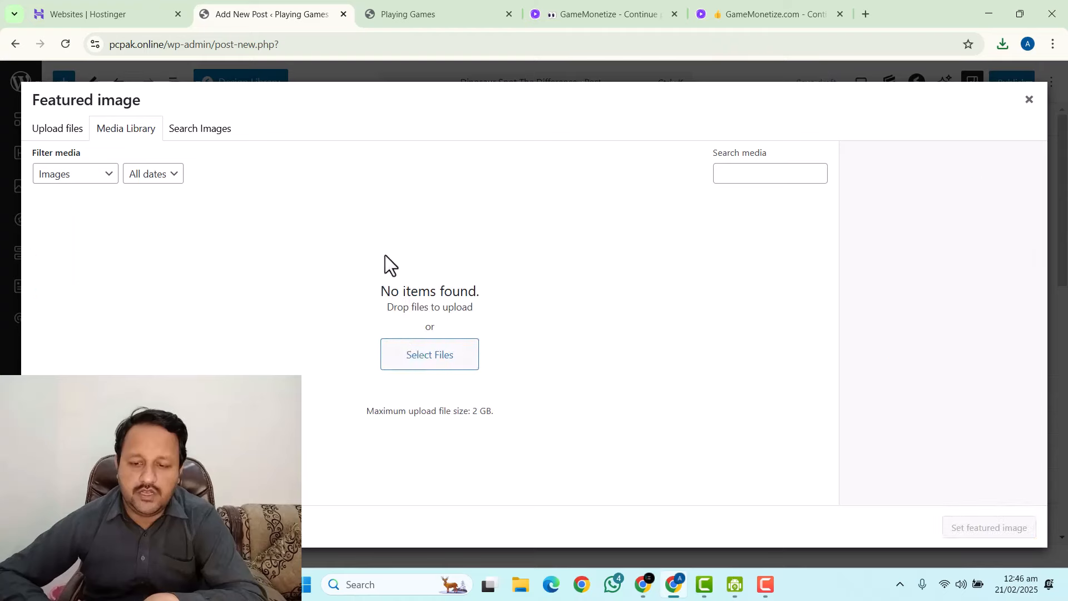
Upload Dinosaur Spot The Difference-512x340.jpg from Downloads and set it as the featured image.
click(399, 351)
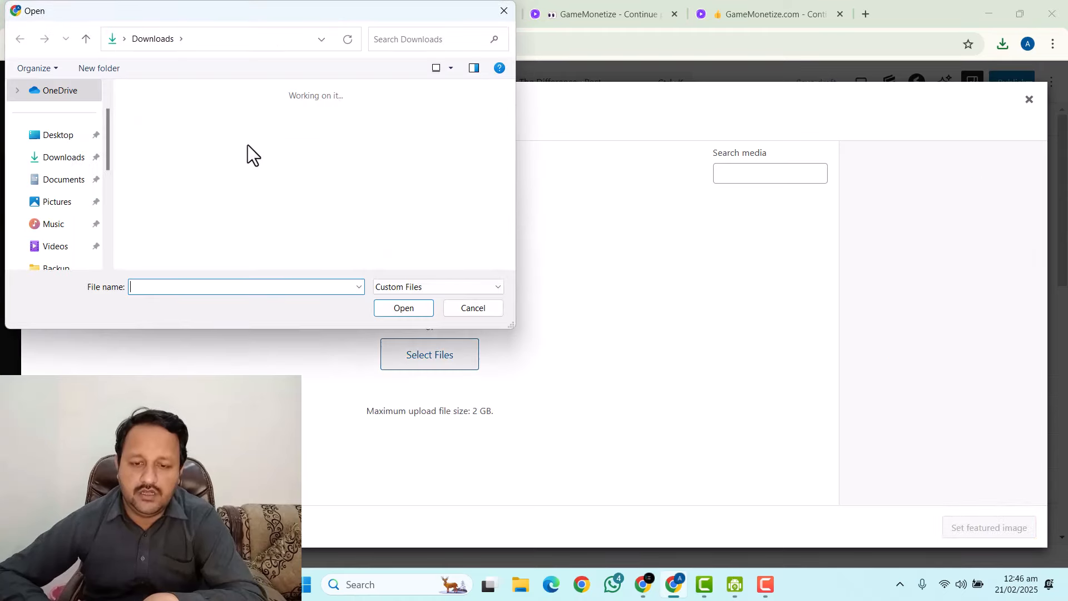
double_click(172, 152)
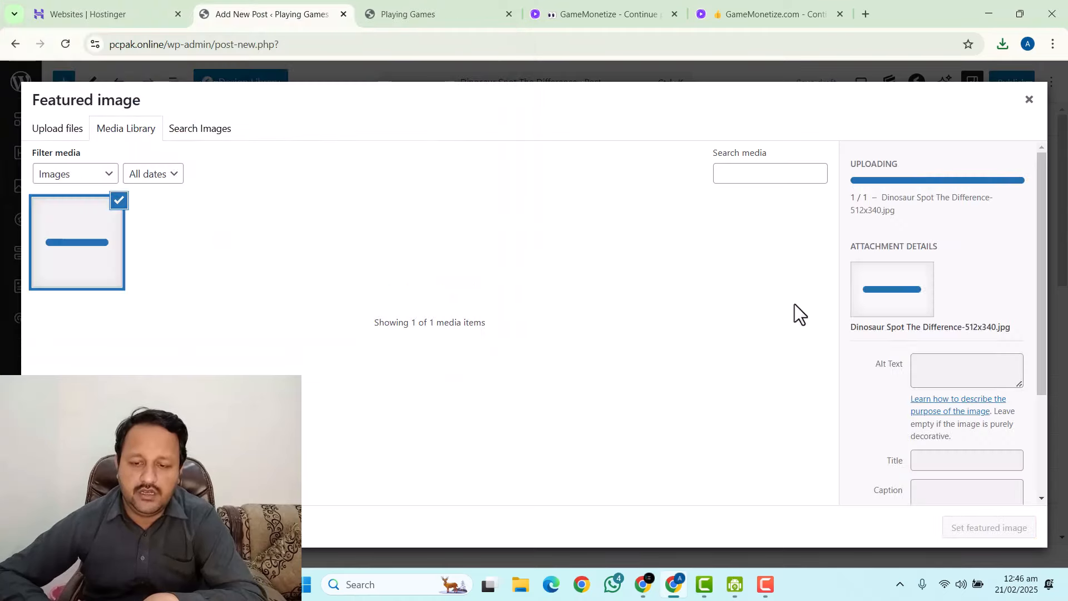
click(977, 529)
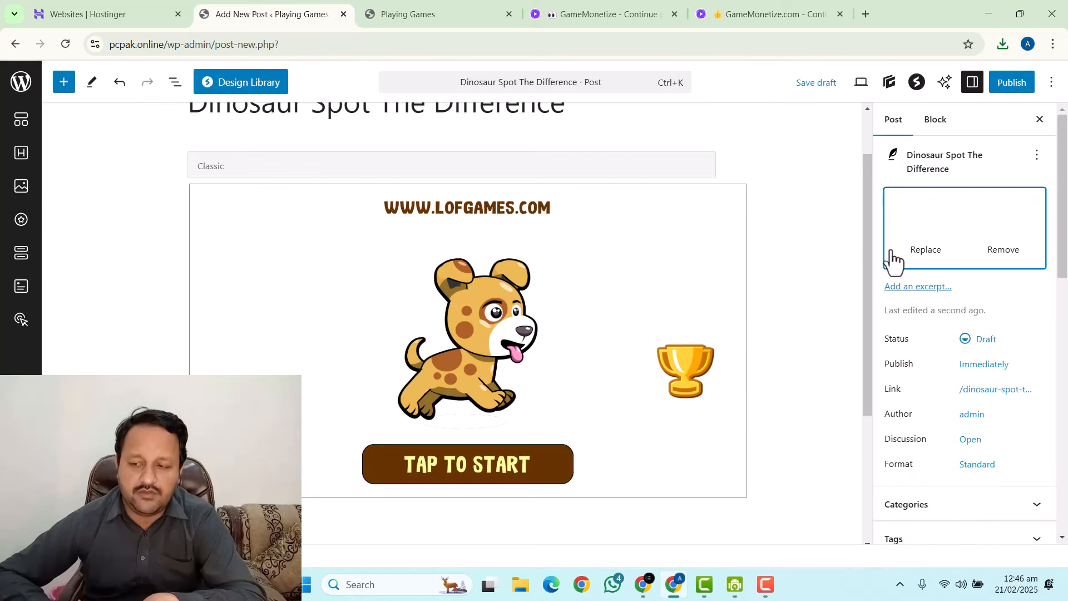
Copy the game's description from GameMonetize and paste it as a paragraph below the embed.
click(726, 10)
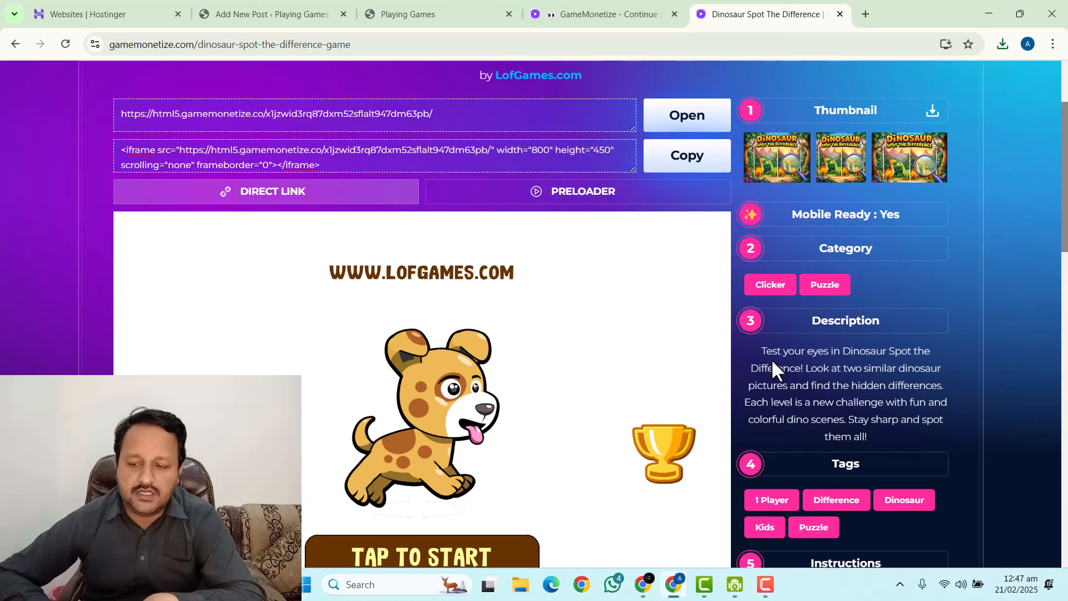
drag(760, 349, 918, 451)
key(ctrl+c)
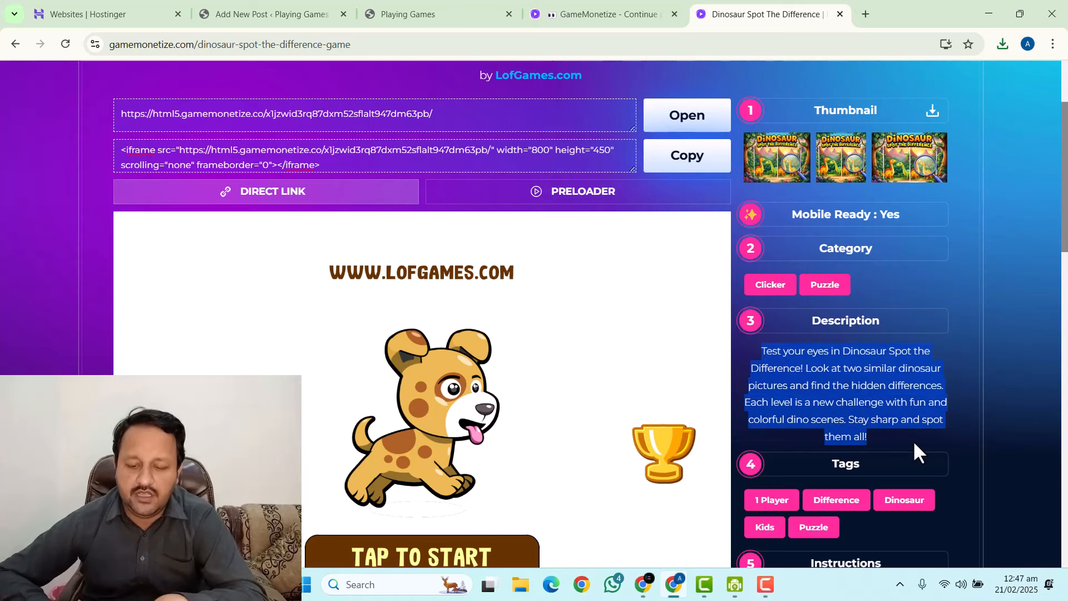
click(328, 16)
scroll(446, 353, down, 4)
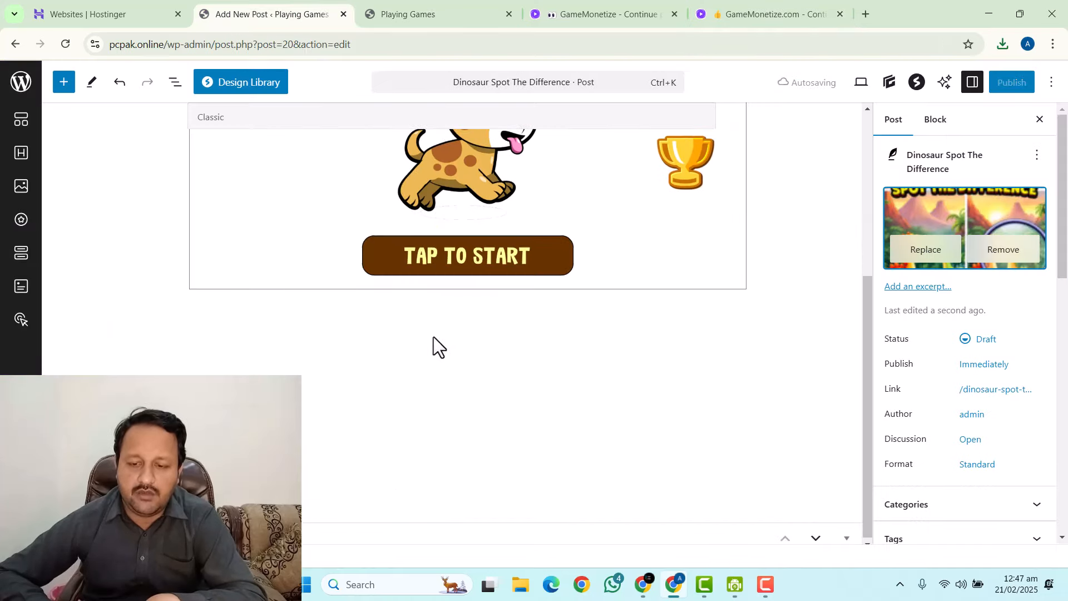
click(393, 334)
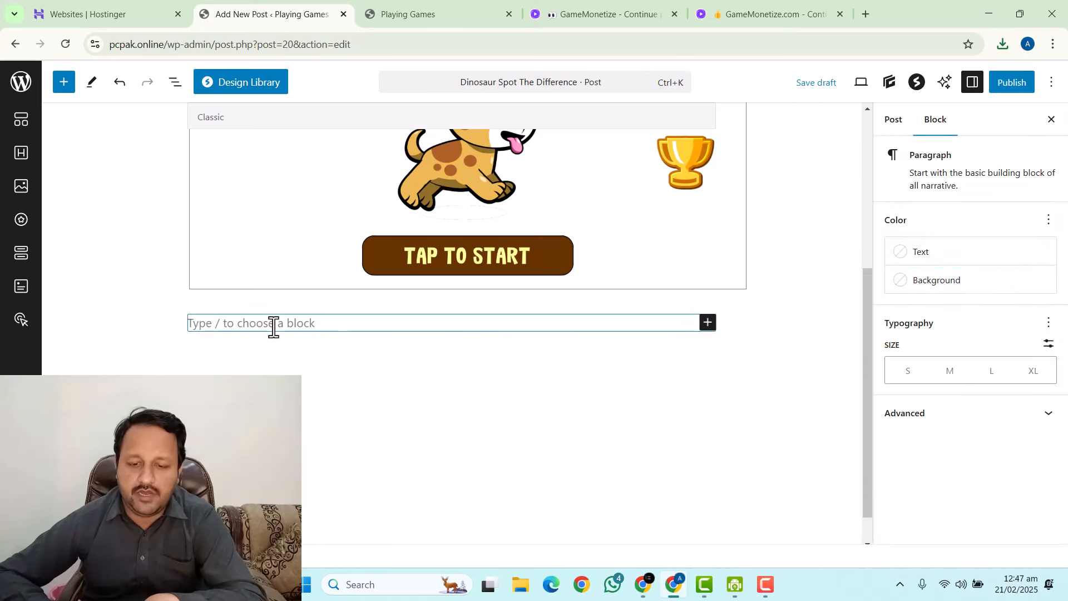
key(ctrl+v)
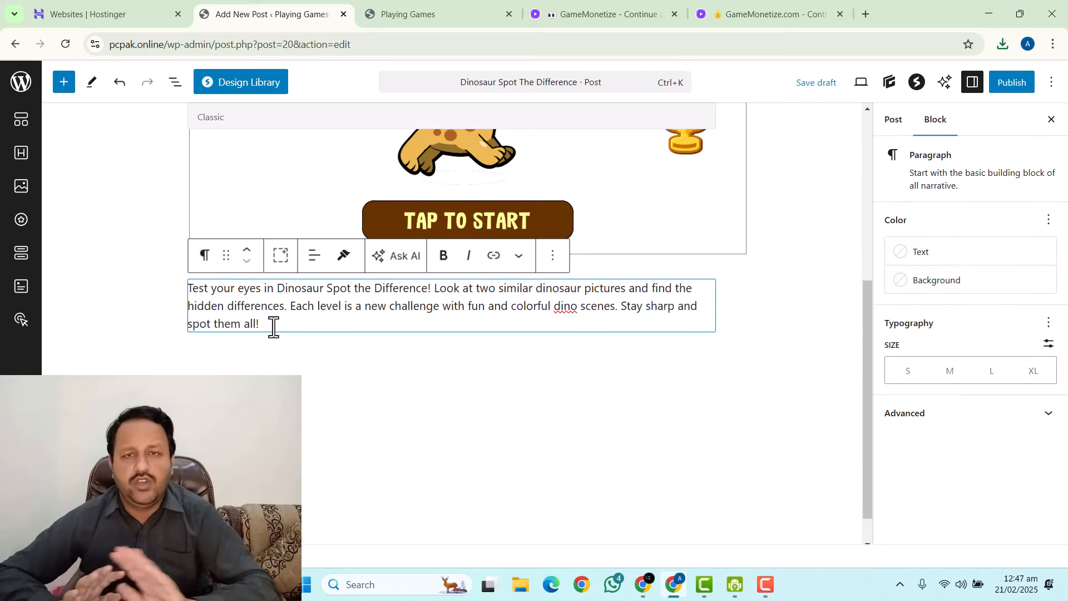
Deselect the description on the GameMonetize page and return to the post editor.
click(718, 5)
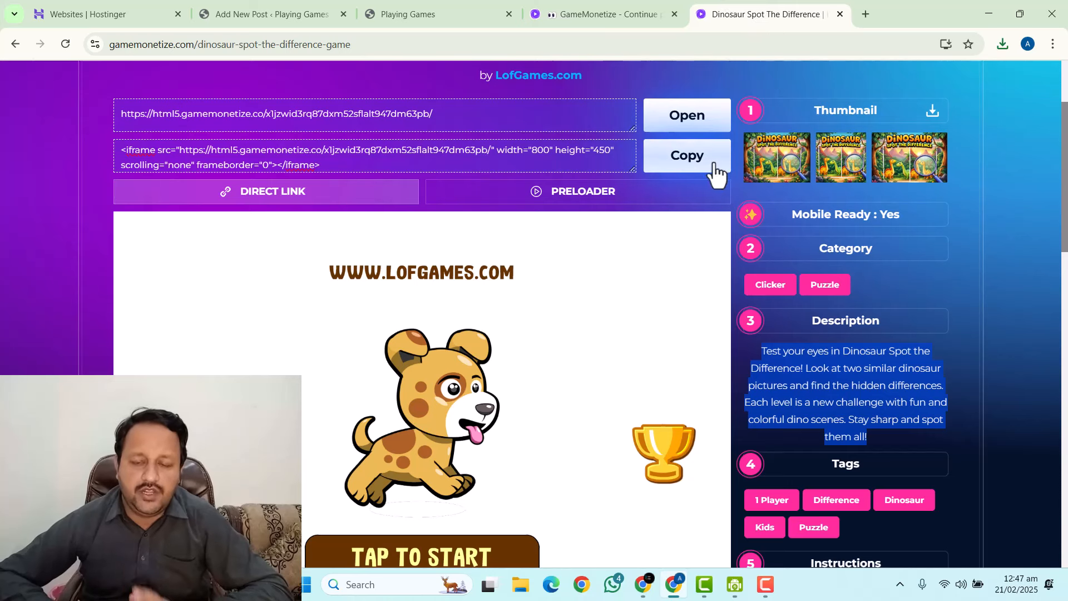
scroll(594, 349, down, 2)
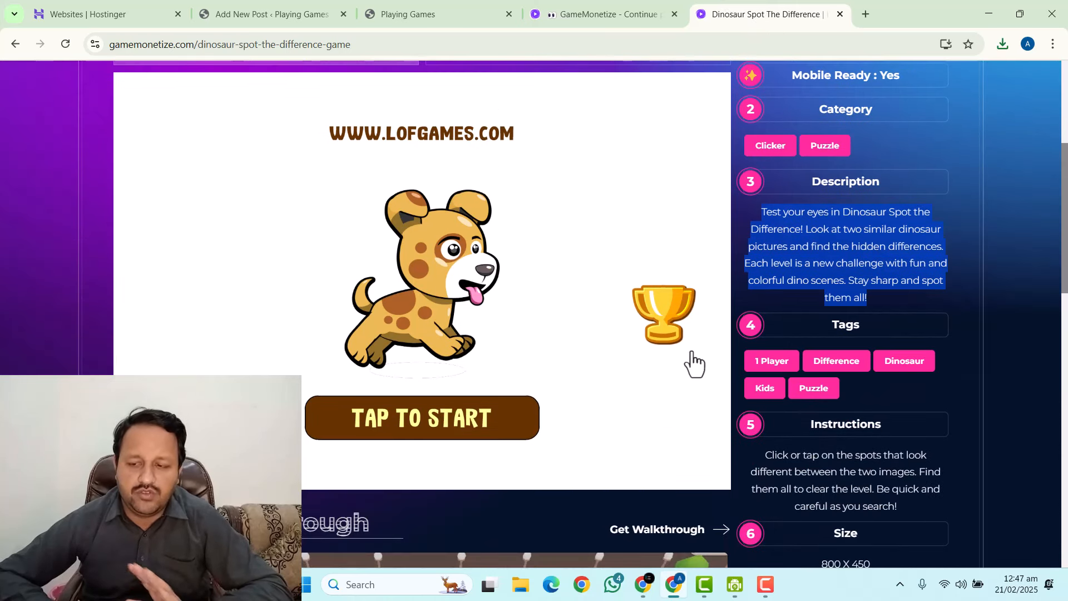
scroll(723, 356, up, 3)
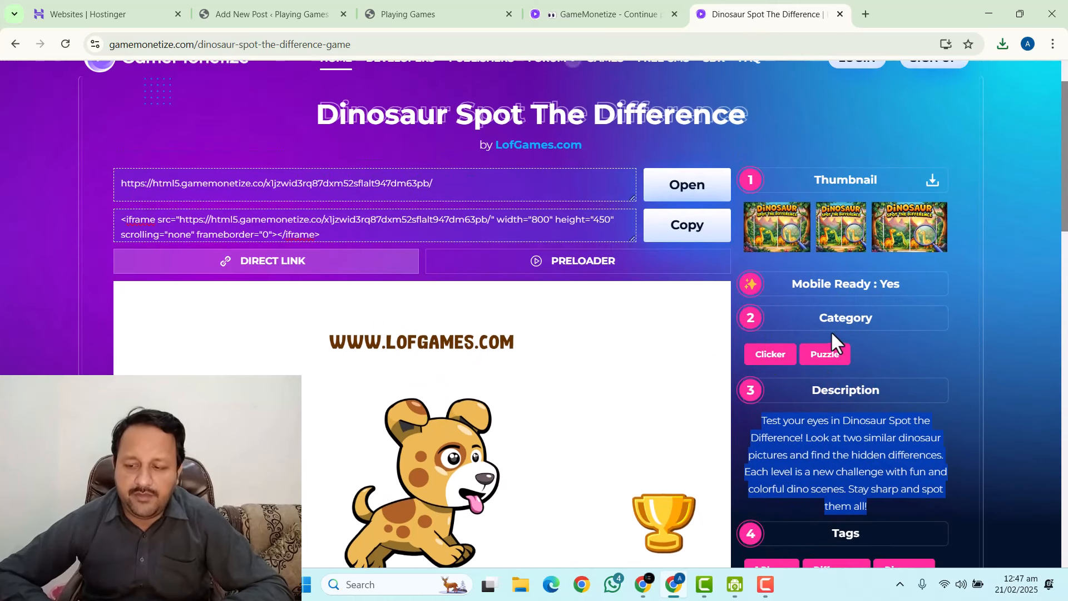
click(849, 357)
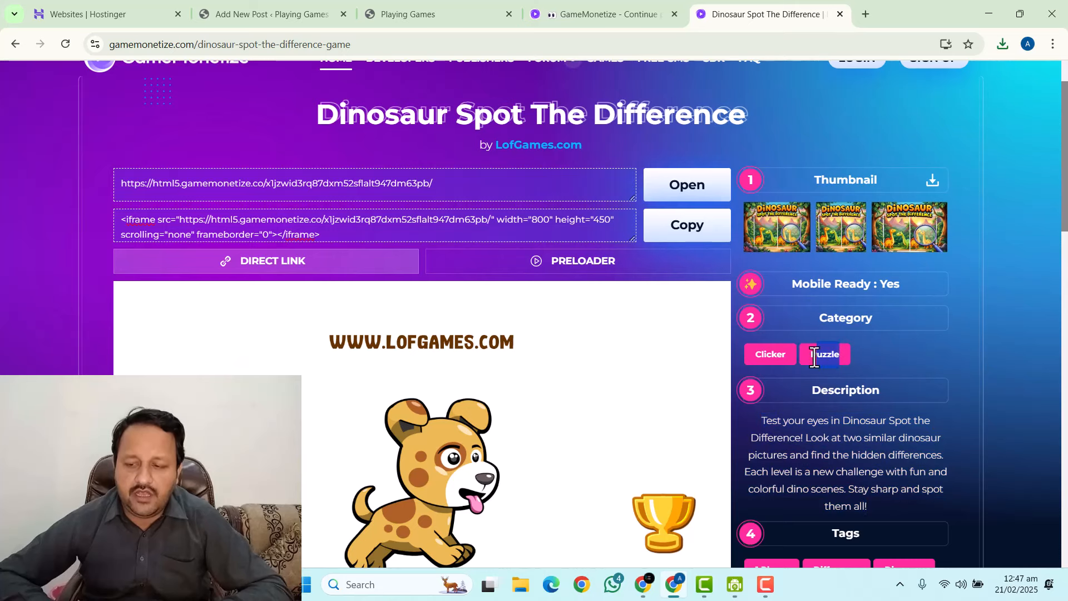
click(279, 14)
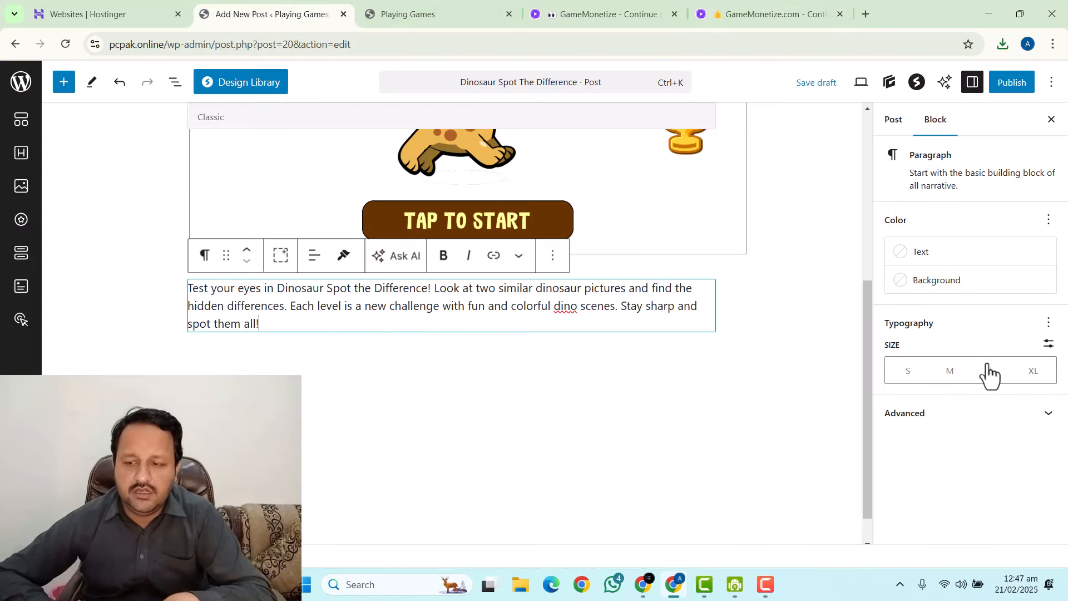
Create a new 'Puzzle' category in the Post sidebar and assign it to the post.
click(890, 133)
scroll(953, 398, down, 6)
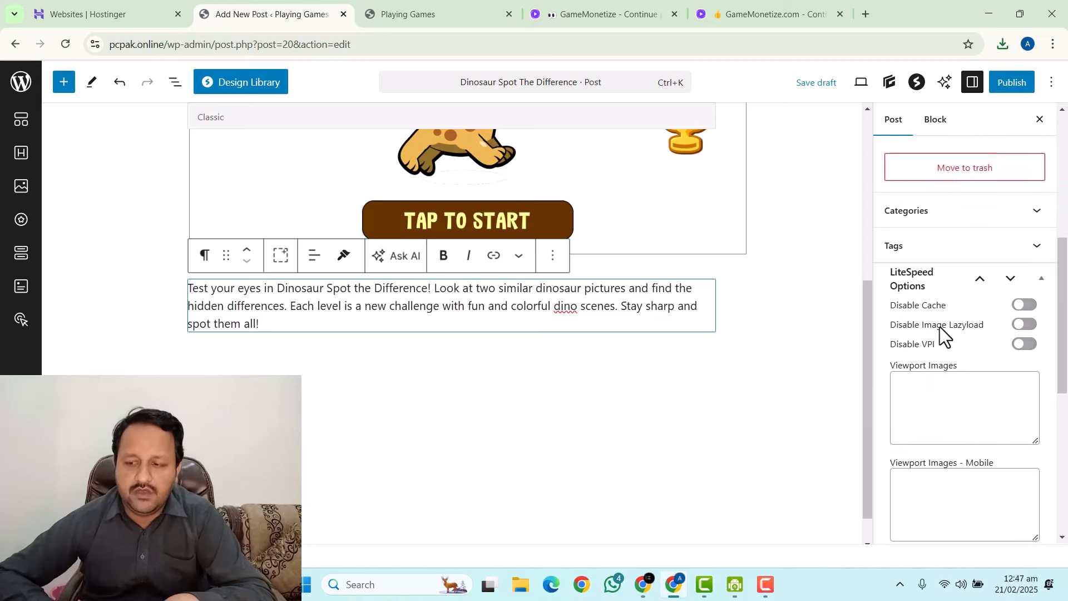
scroll(940, 326, up, 2)
click(936, 283)
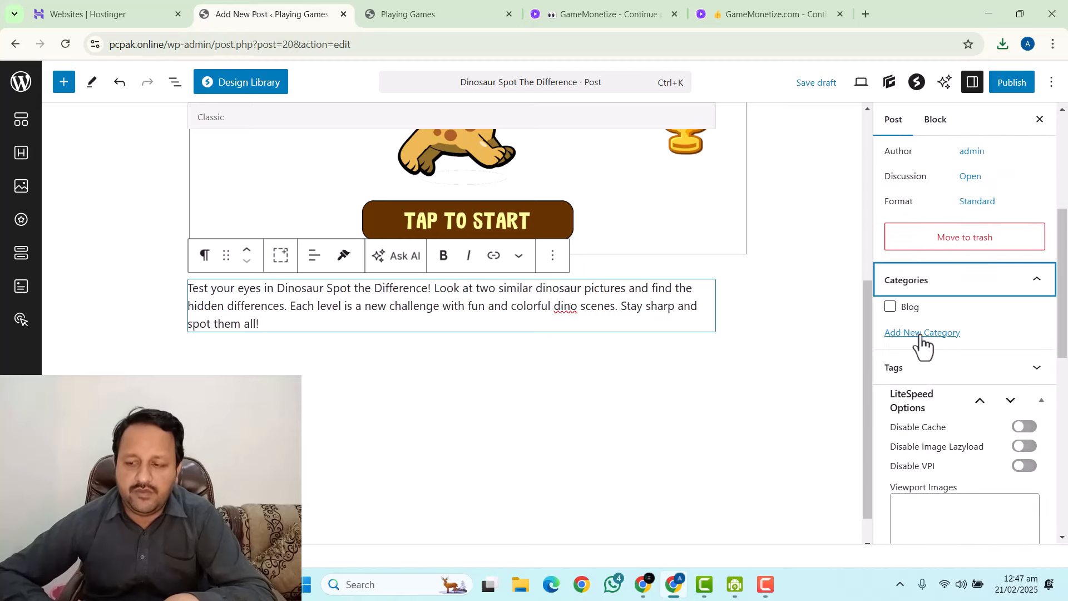
click(915, 332)
click(925, 382)
text(Puzzle)
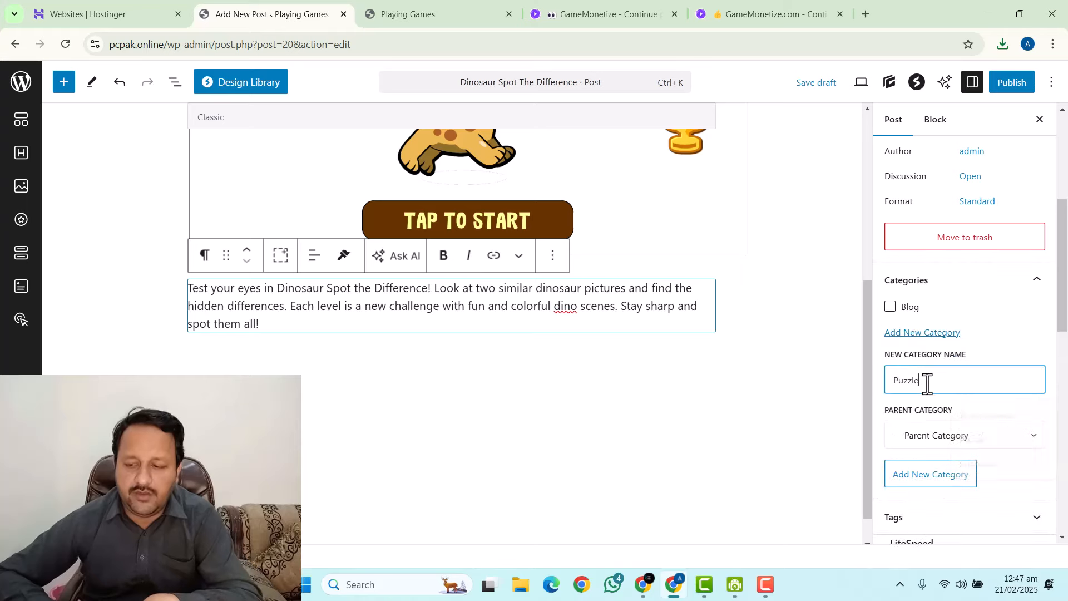
click(923, 479)
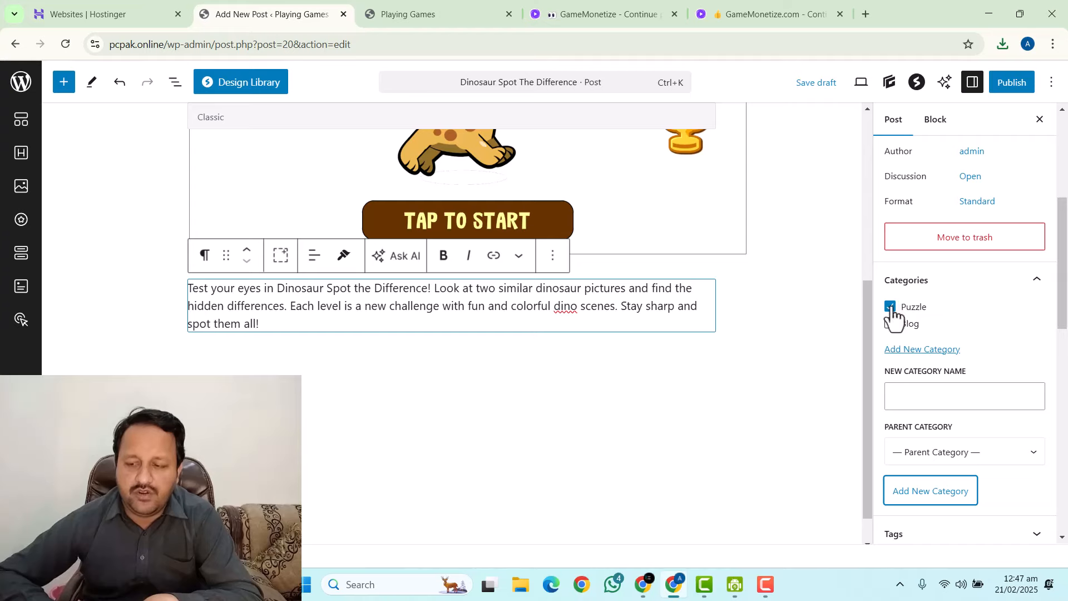
Expand the Tags panel and focus the new tag field.
scroll(936, 274, down, 3)
scroll(929, 334, down, 3)
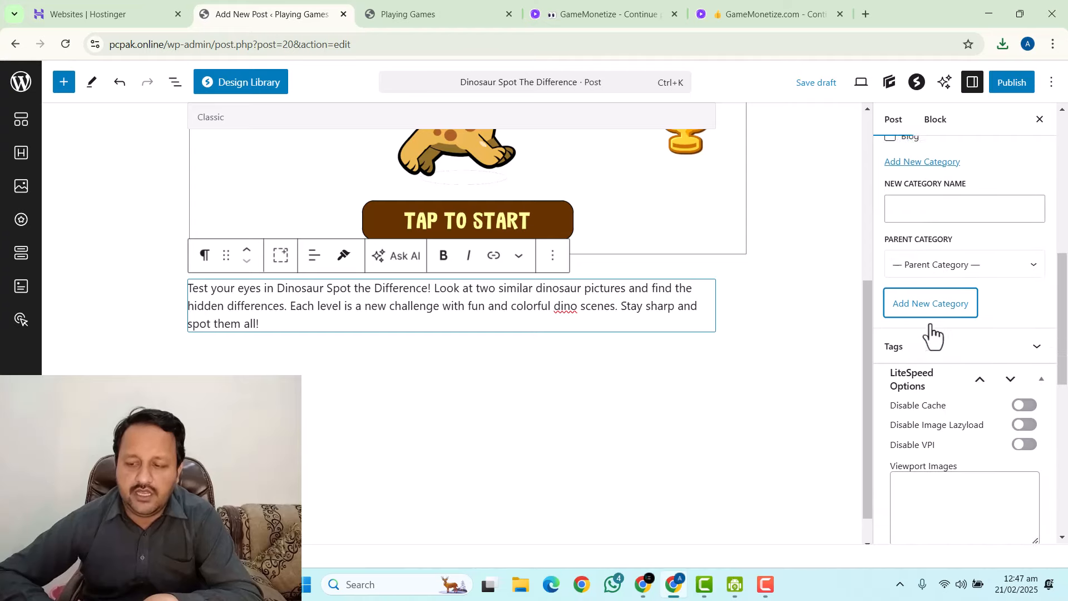
click(929, 257)
click(960, 312)
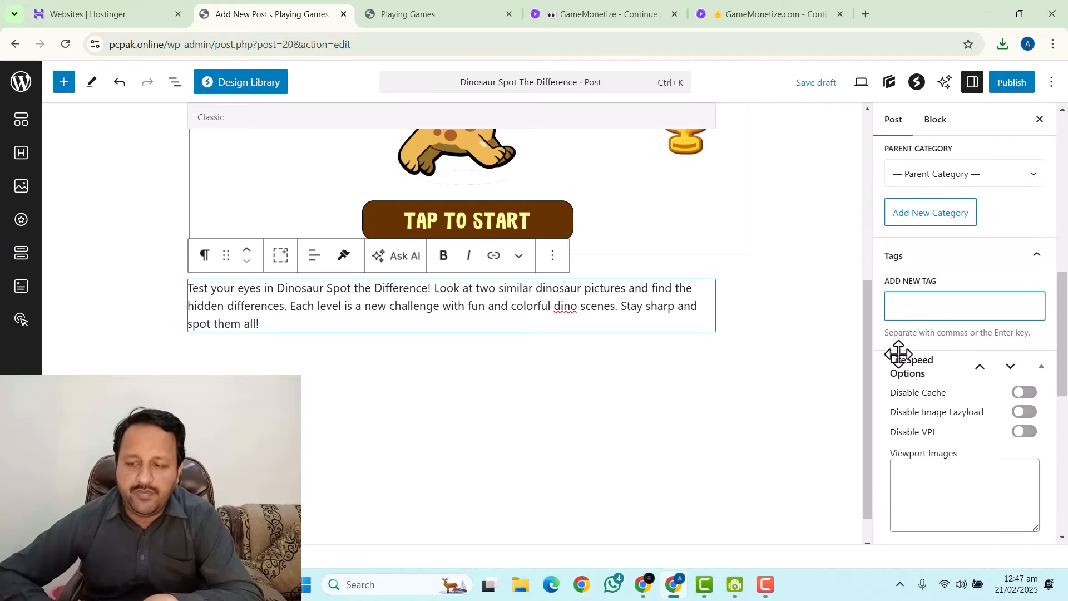
Add the Puzzle and Dinosaur tags copied from the GameMonetize game listing.
click(739, 5)
scroll(823, 394, down, 3)
drag(879, 462, 799, 462)
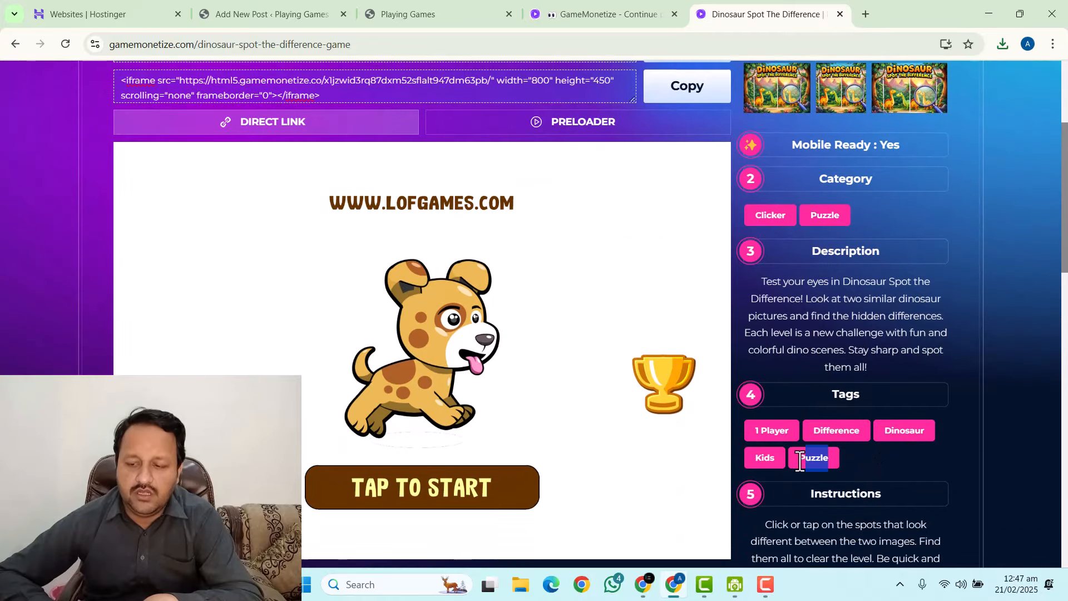
click(259, 14)
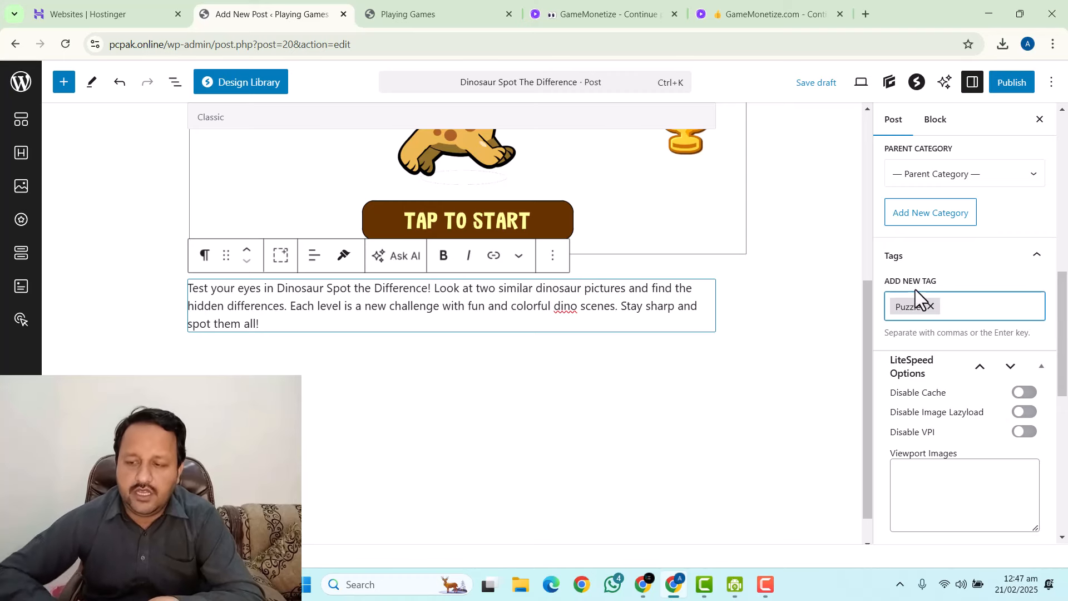
click(739, 13)
drag(924, 430, 907, 431)
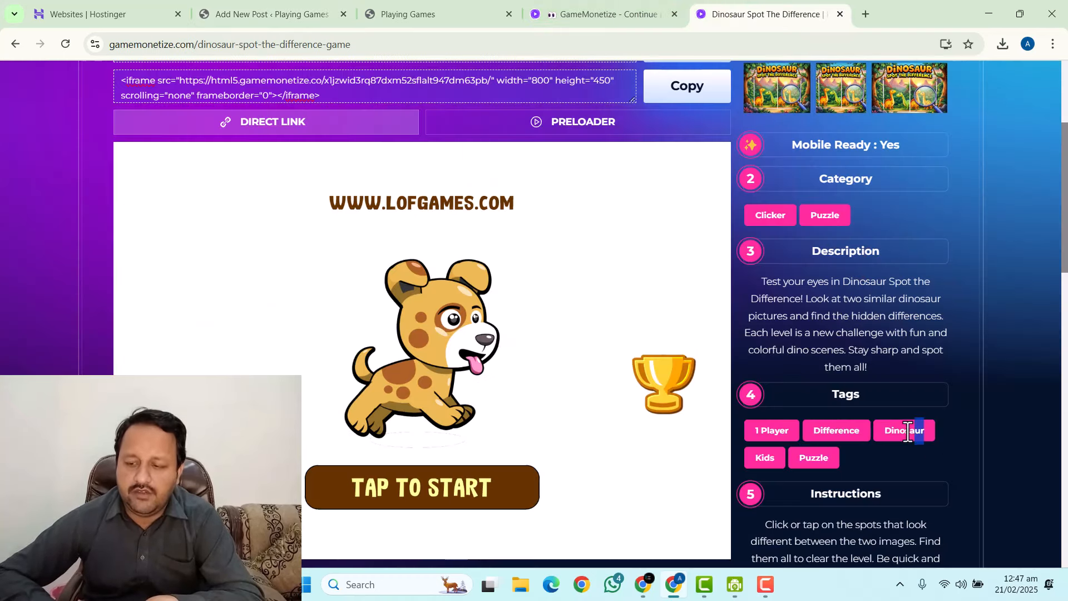
click(313, 12)
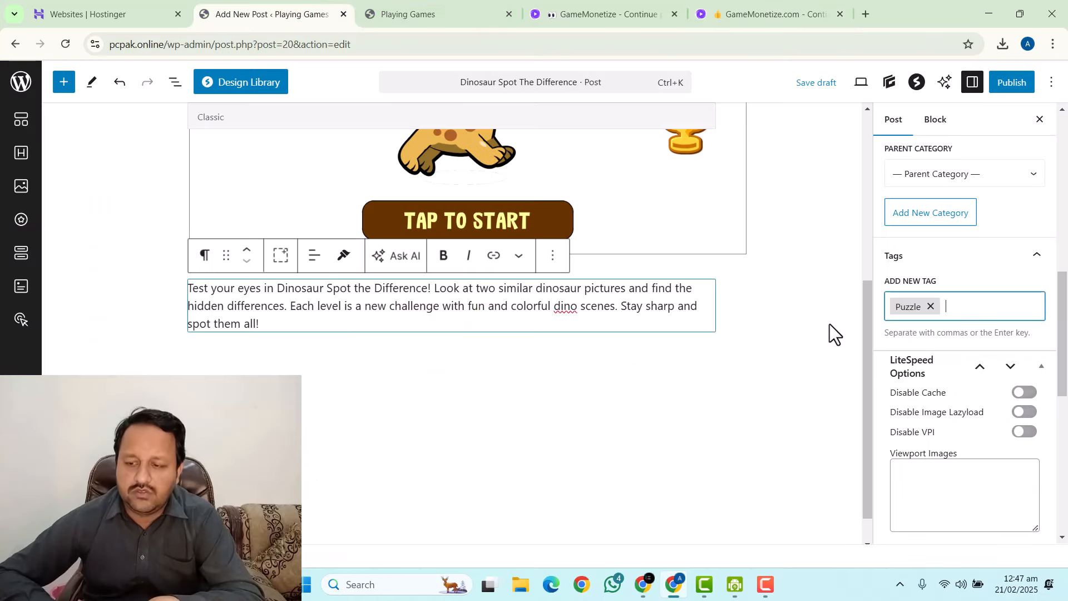
key(Return)
key(BackSpace)
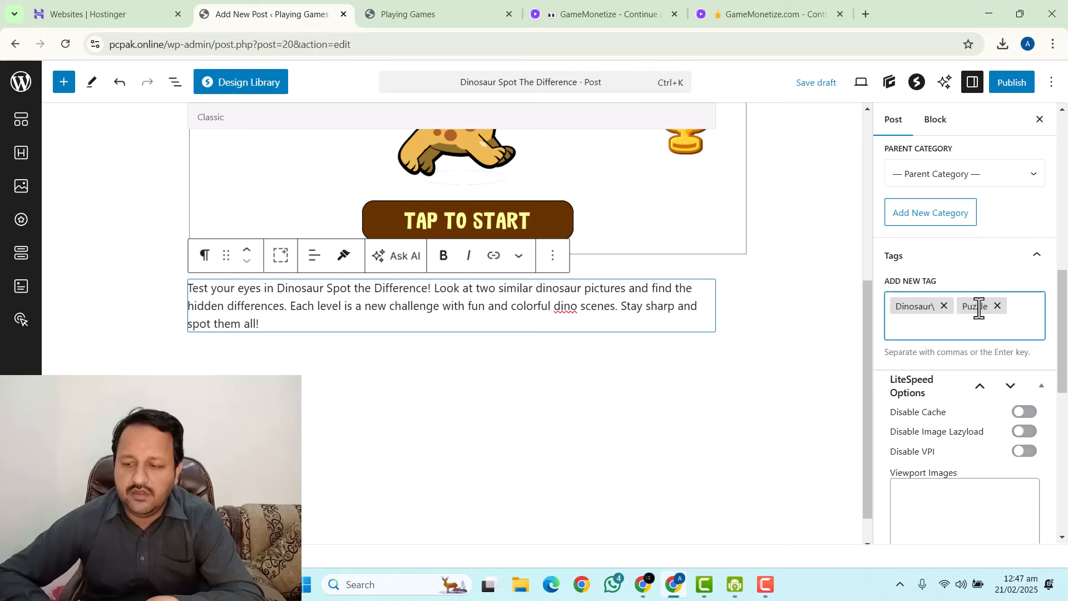
Replace the mistyped Dinosaur tag with a retyped 'Dinosaur' tag.
click(943, 306)
text(Dinosaur)
key(Return)
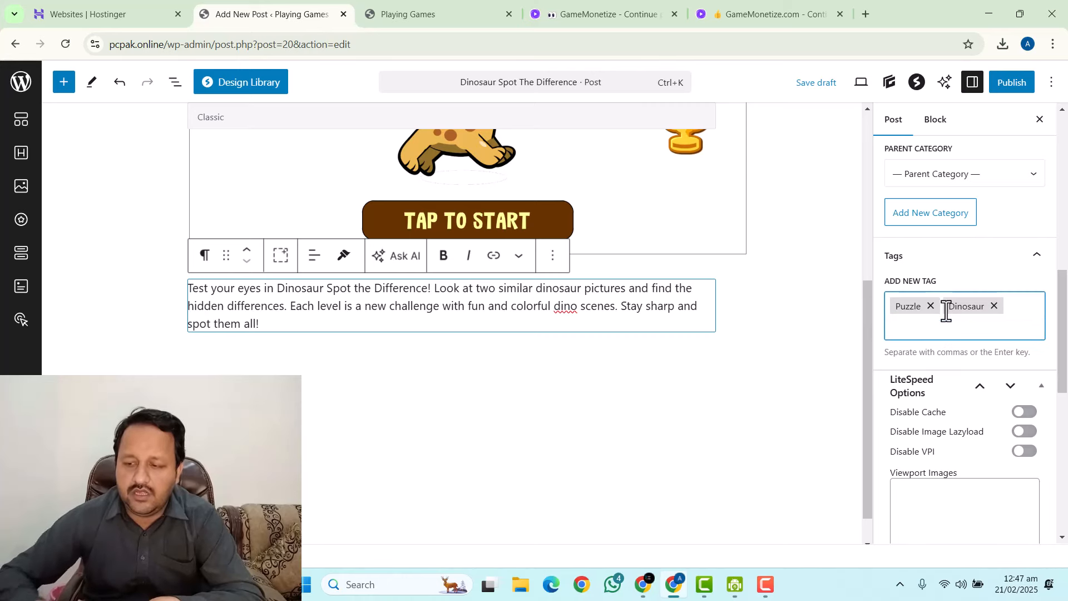
Add the '1 Player' tag copied from the game page.
click(789, 14)
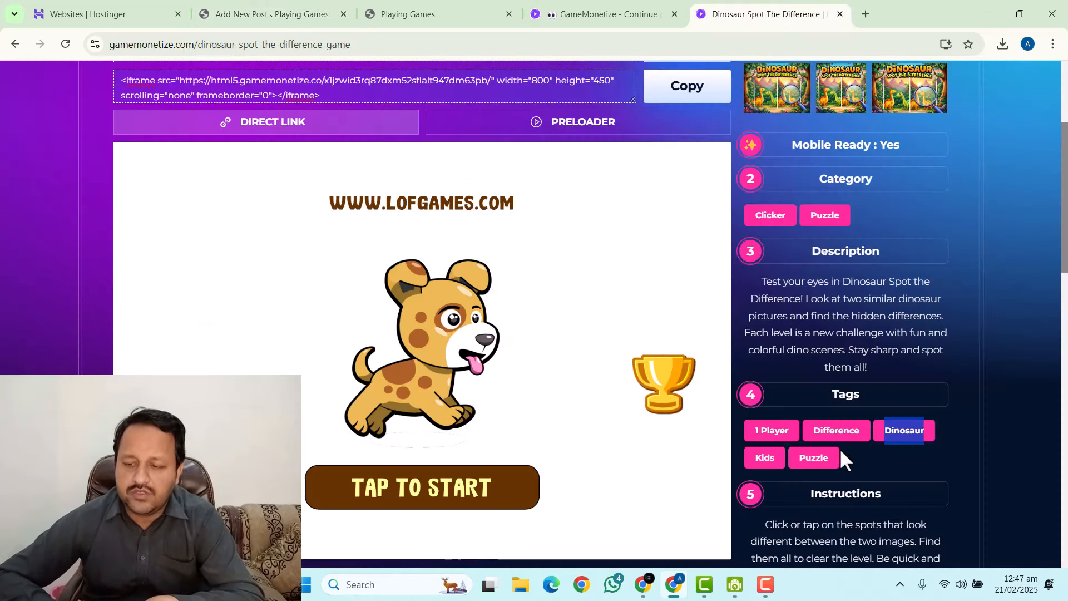
drag(754, 429, 773, 430)
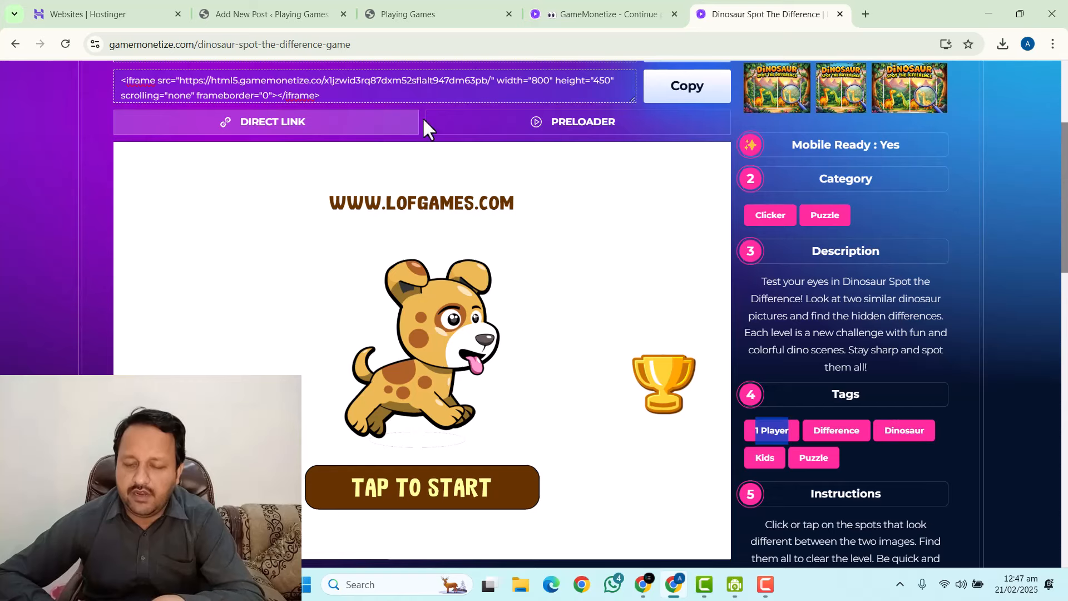
click(397, 12)
click(348, 12)
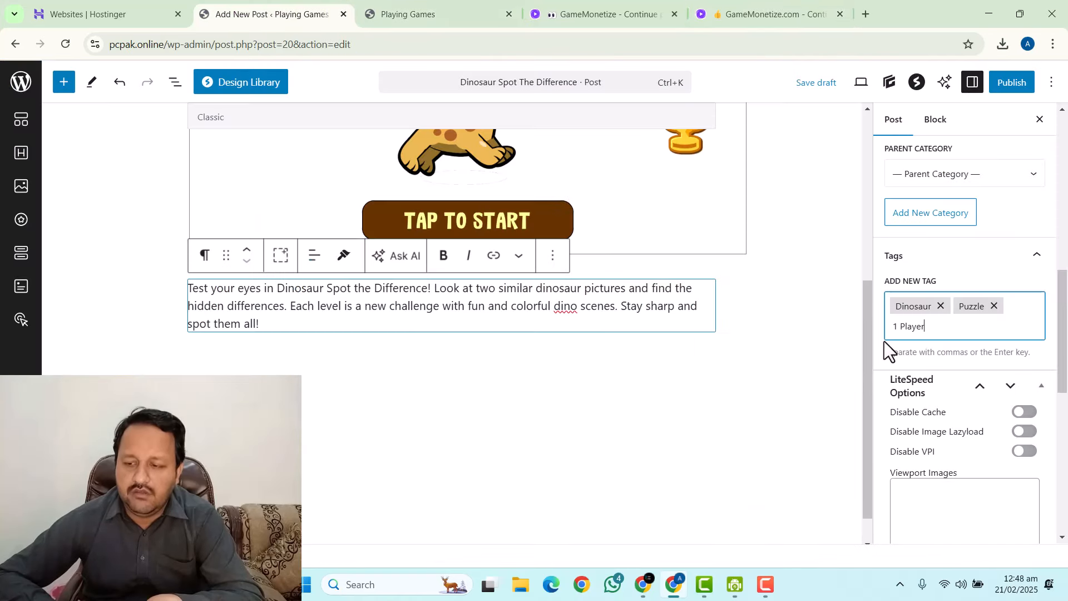
key(Return)
Copy 'Kids' from the game page and add it as a tag.
click(820, 9)
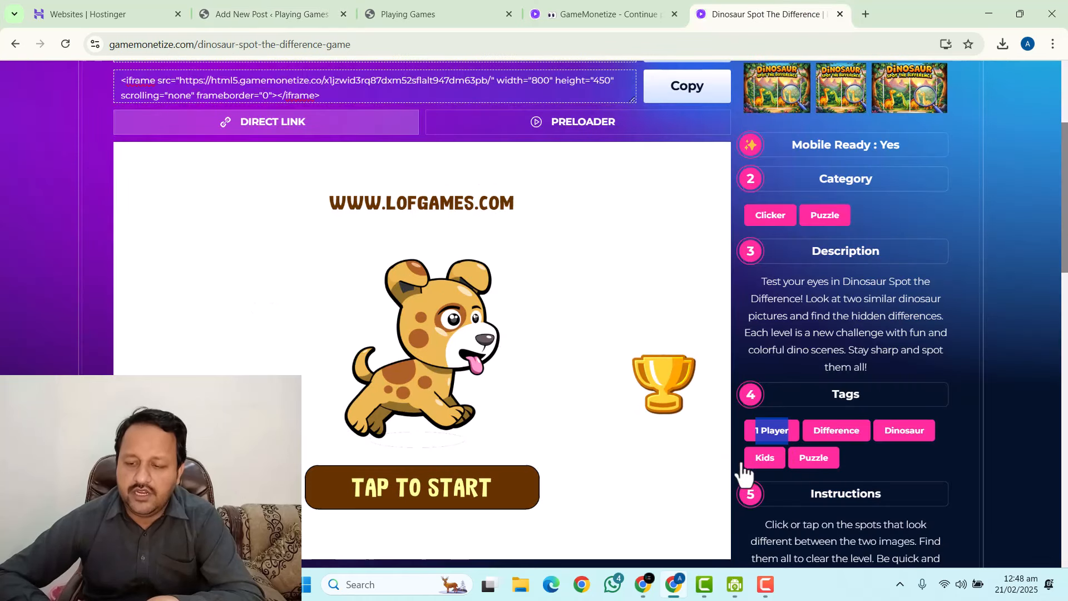
drag(752, 458, 788, 464)
key(ctrl+c)
click(350, 20)
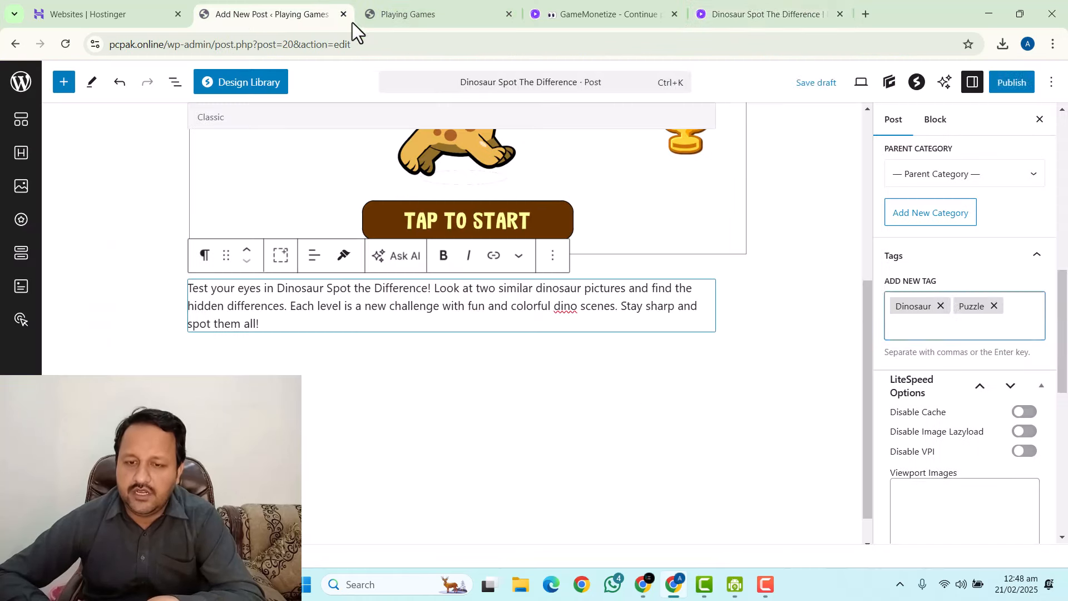
key(ctrl+v)
key(Return)
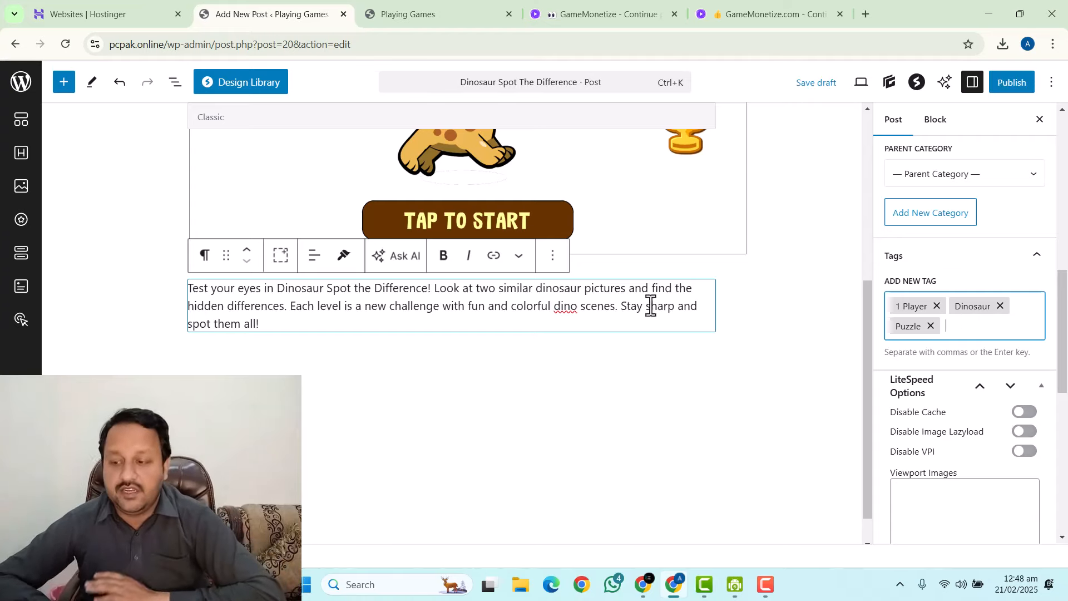
scroll(973, 334, down, 4)
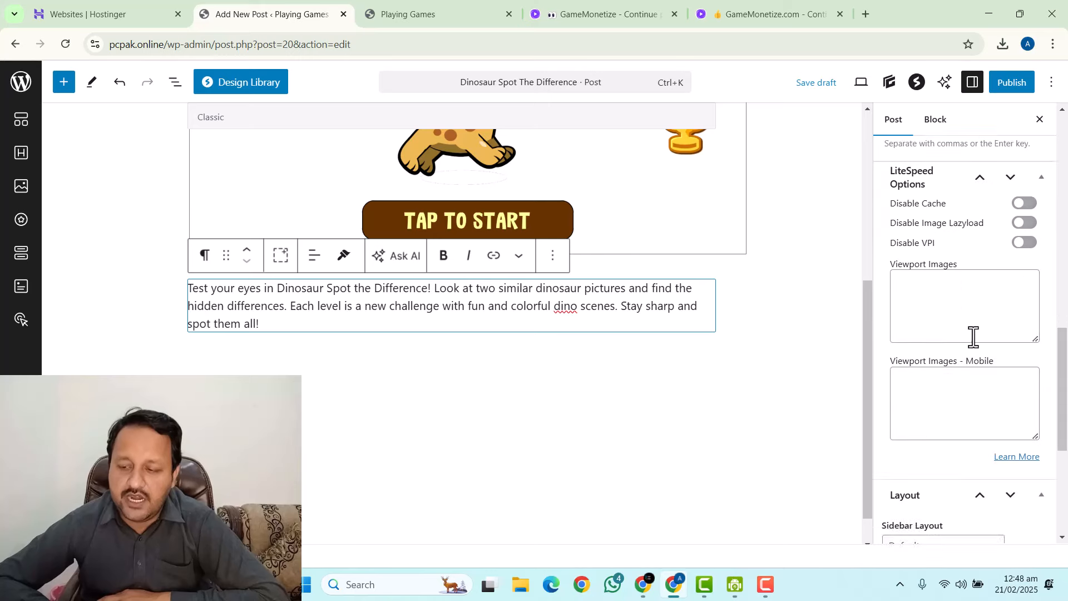
scroll(970, 331, up, 12)
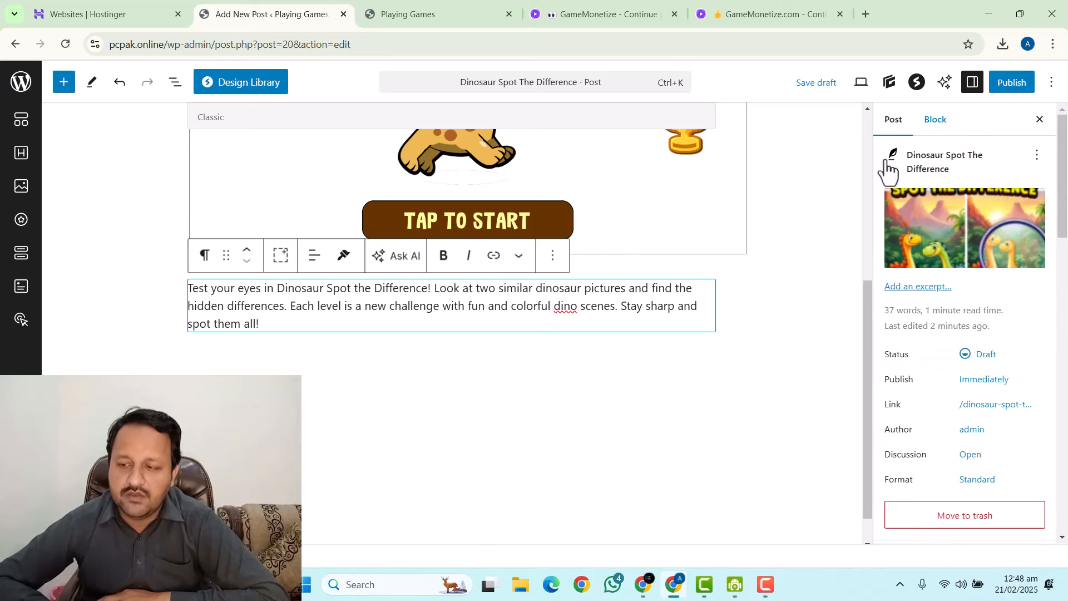
Publish the Dinosaur Spot The Difference post and switch to the live Playing Games site.
scroll(706, 282, up, 5)
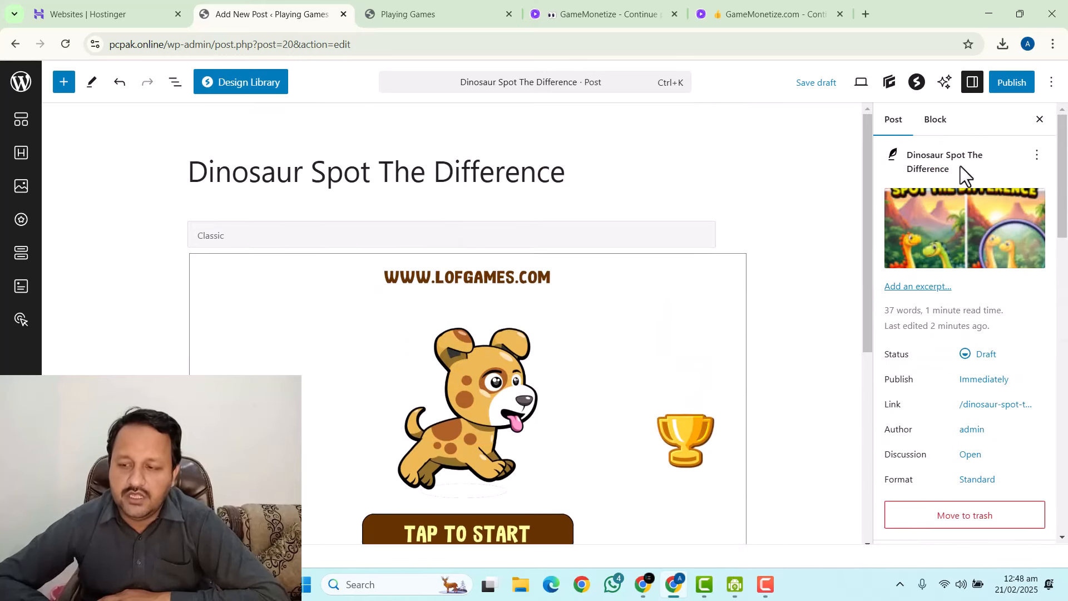
click(1011, 83)
click(1010, 83)
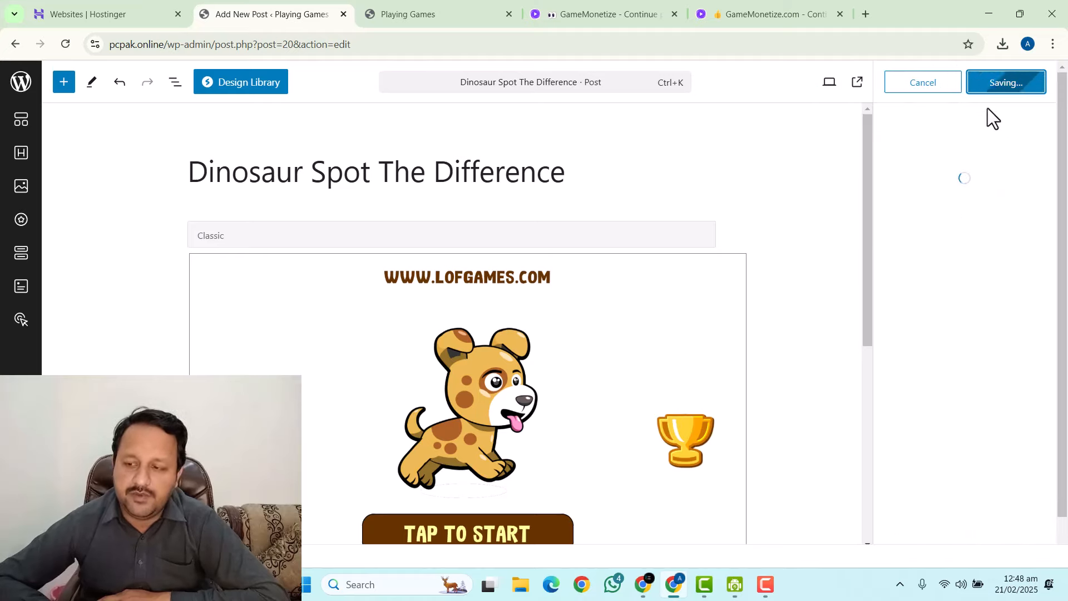
click(398, 10)
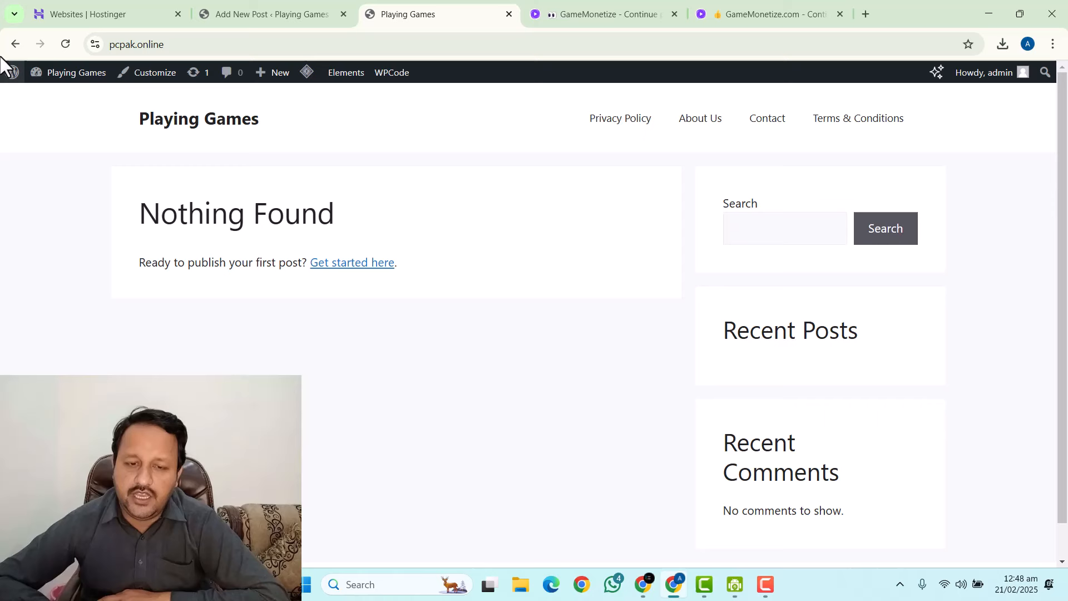
Reload the Playing Games homepage and scroll to confirm the Dinosaur post appears.
click(65, 44)
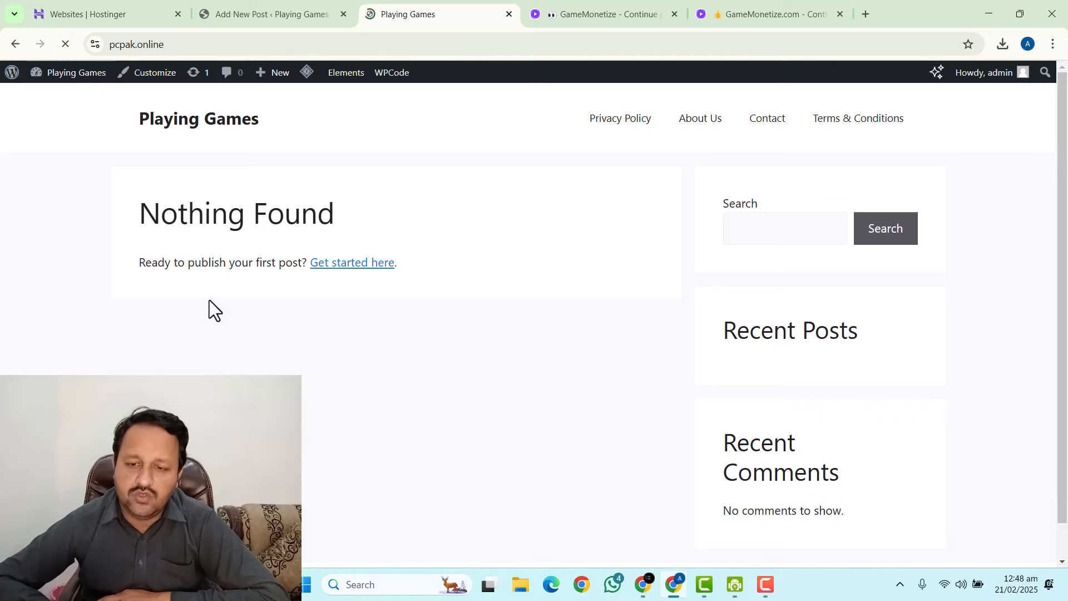
scroll(167, 295, down, 3)
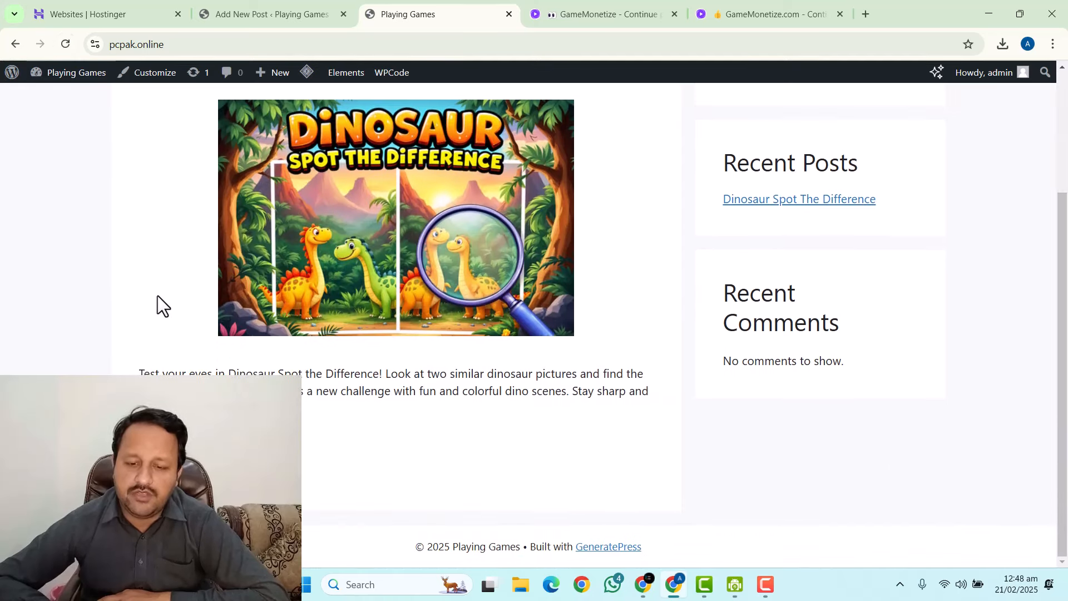
scroll(158, 295, up, 3)
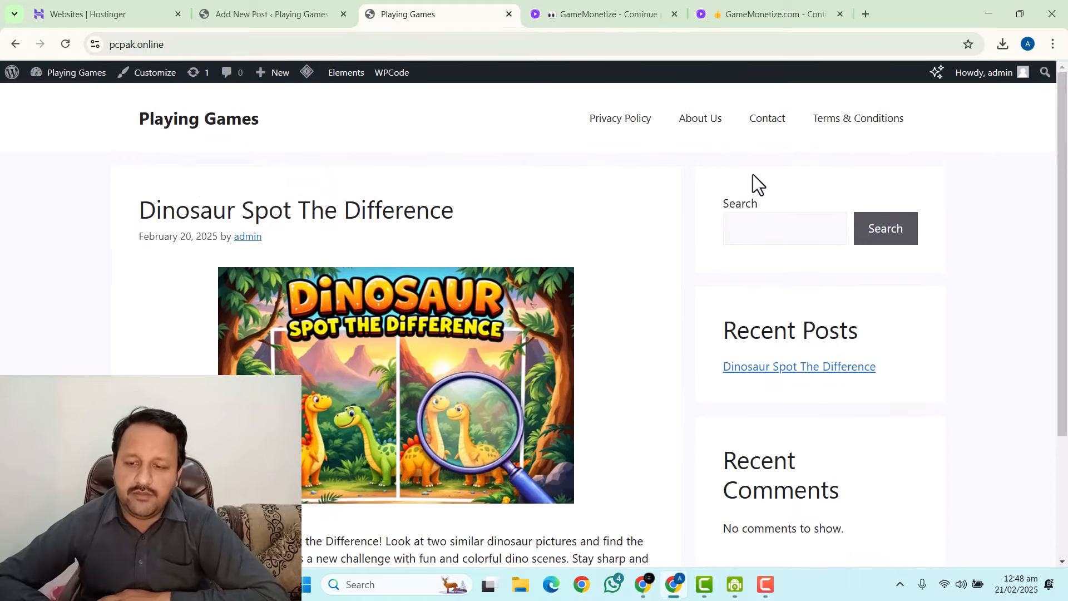
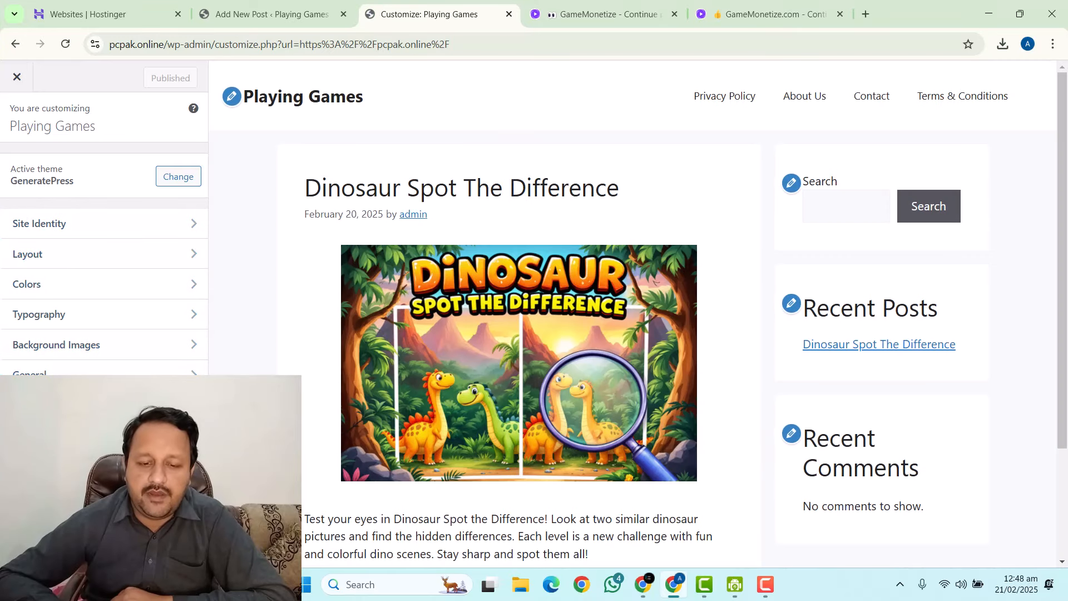
Create a new menu named Main assigned to the Primary Menu location.
click(59, 405)
click(137, 306)
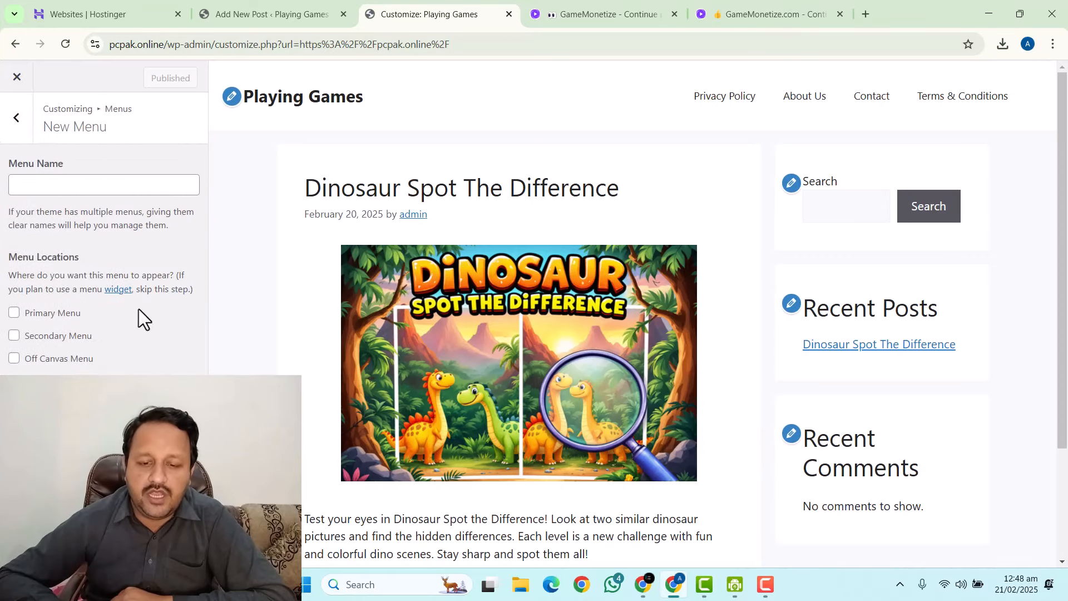
click(71, 189)
text(Main)
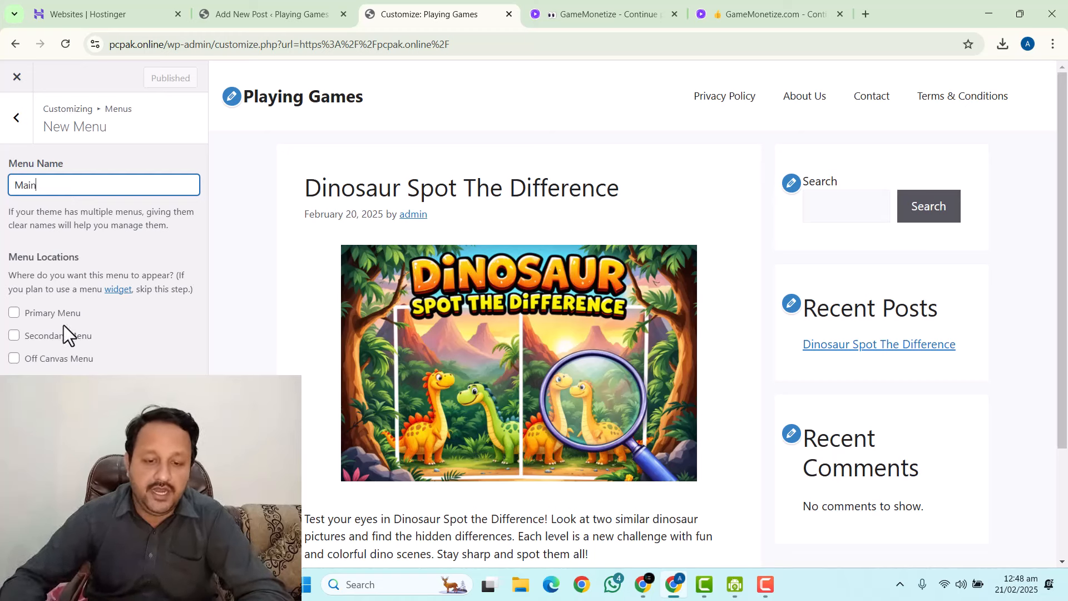
click(14, 313)
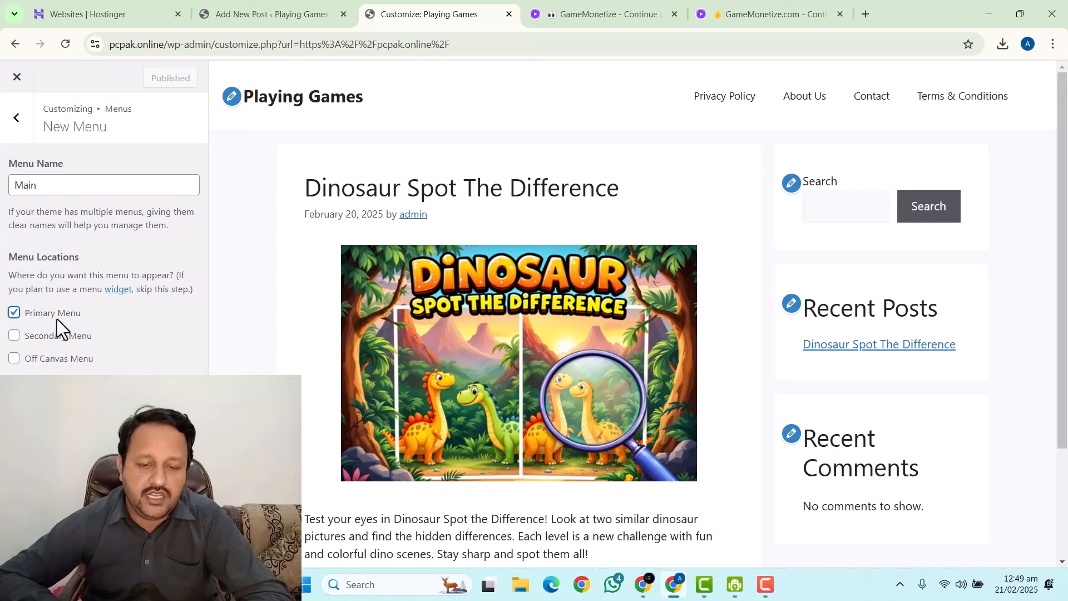
click(173, 390)
Add Home and the Puzzle category to the Main menu and publish it.
click(137, 278)
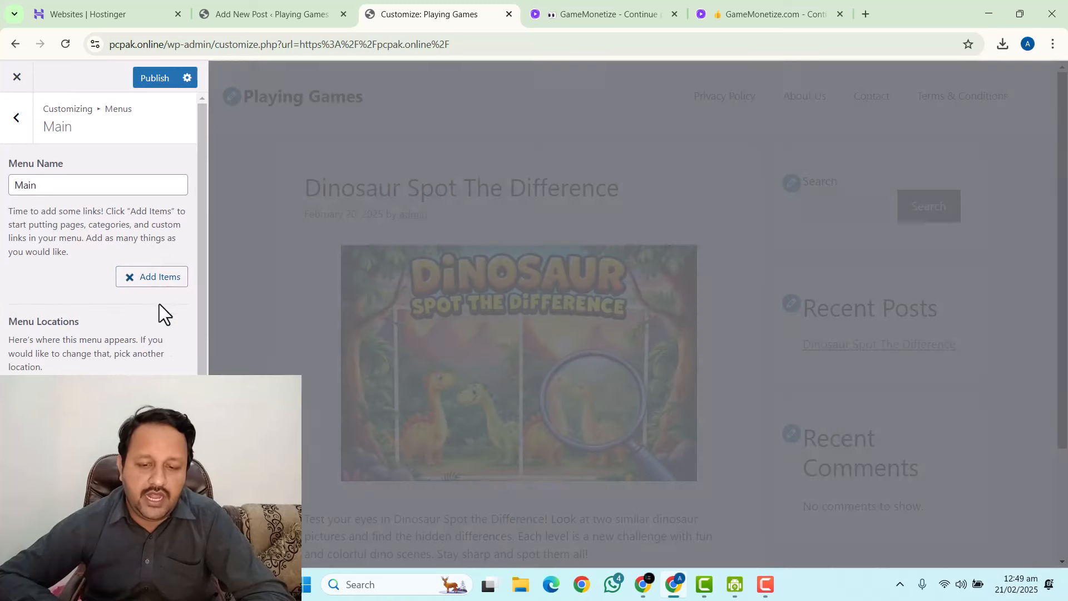
click(231, 193)
click(252, 168)
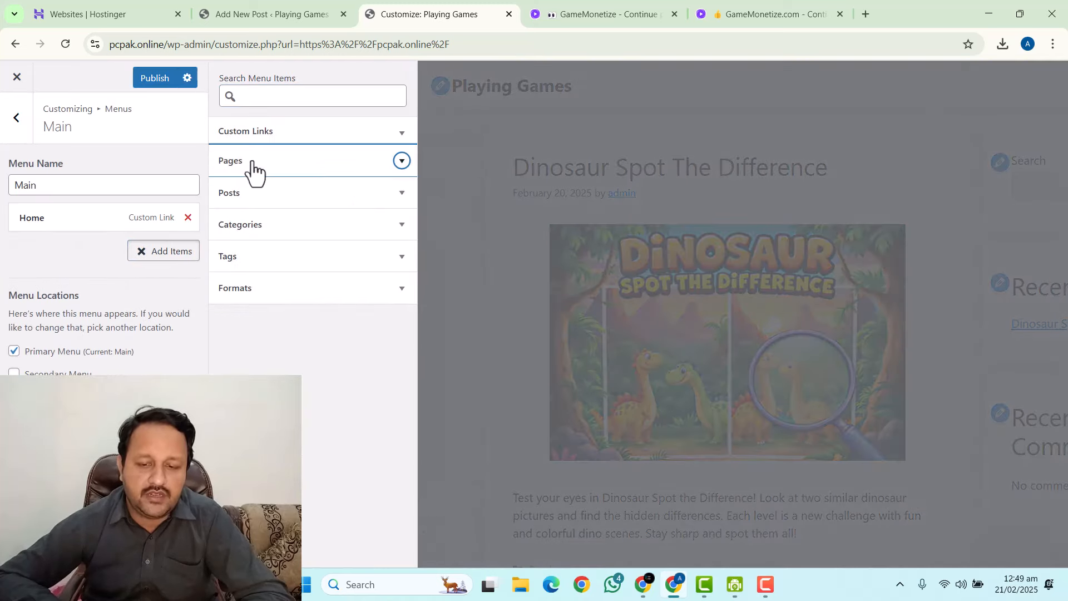
click(256, 228)
click(231, 258)
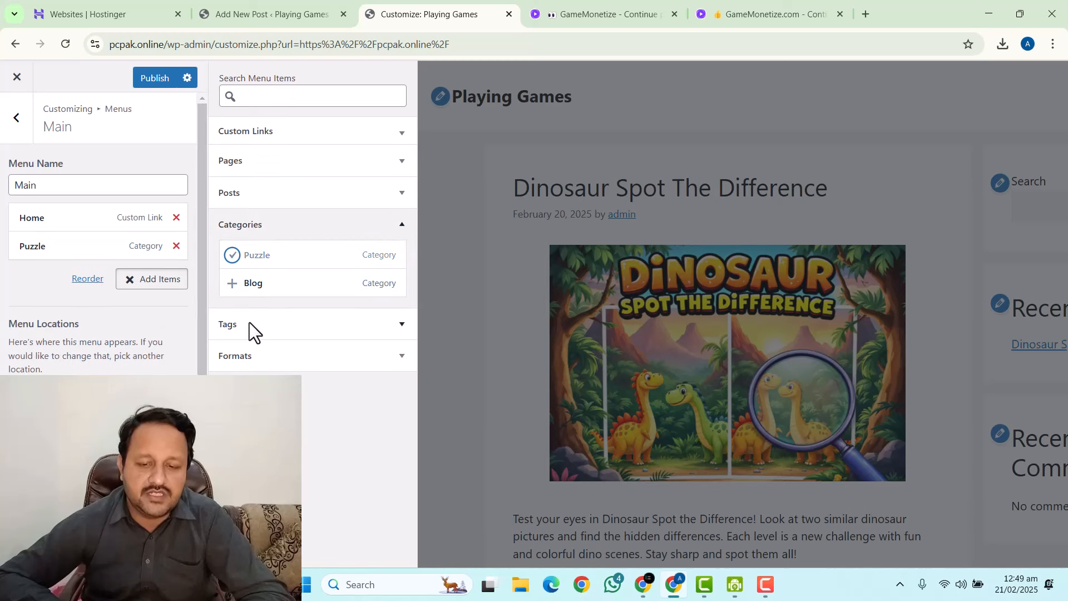
click(145, 86)
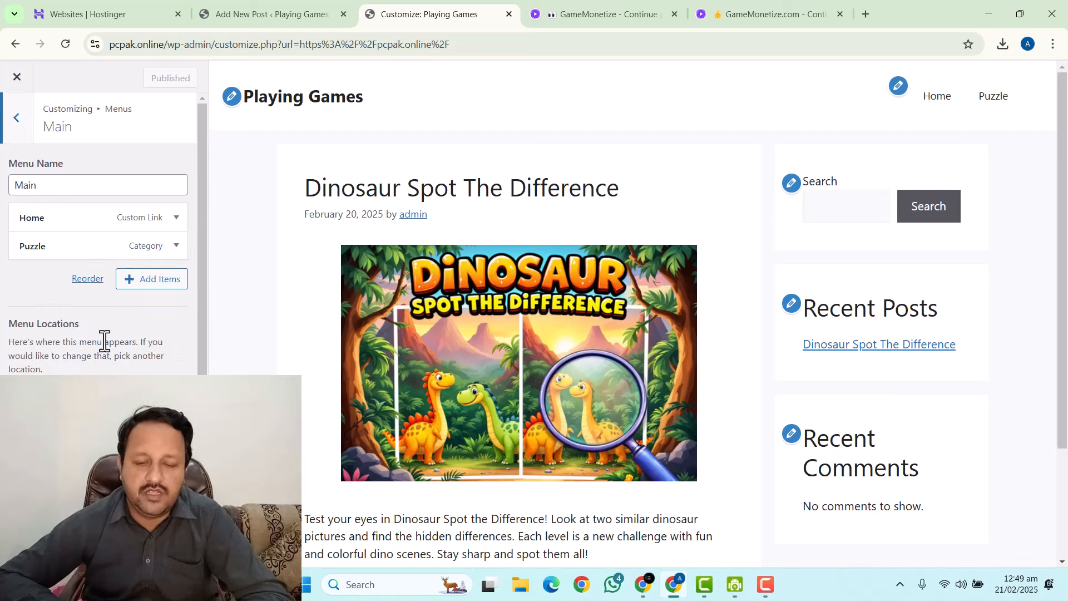
Create another new menu named Footer.
click(17, 125)
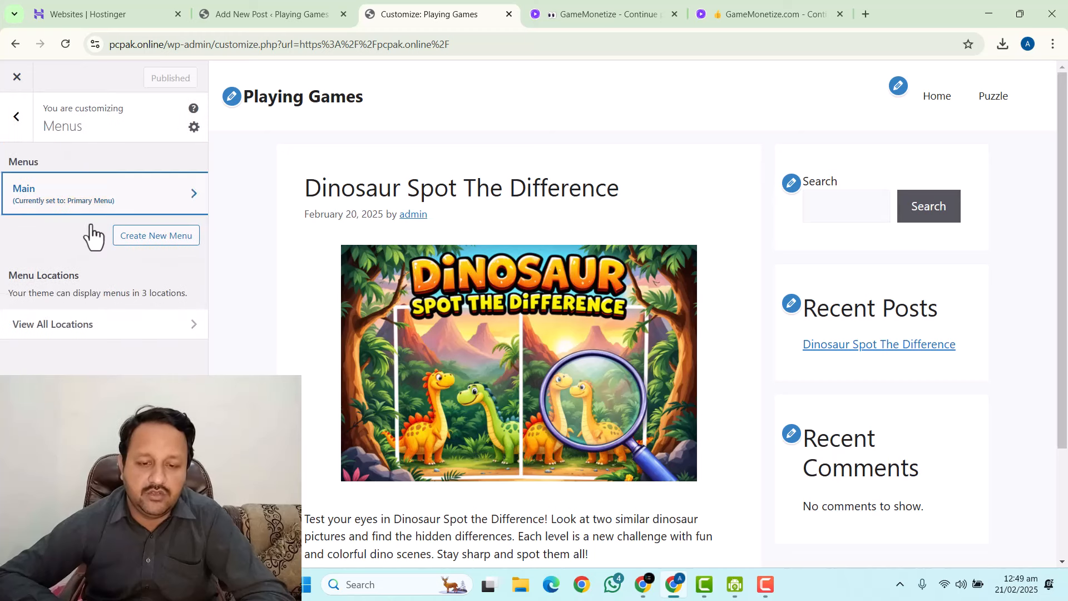
click(150, 236)
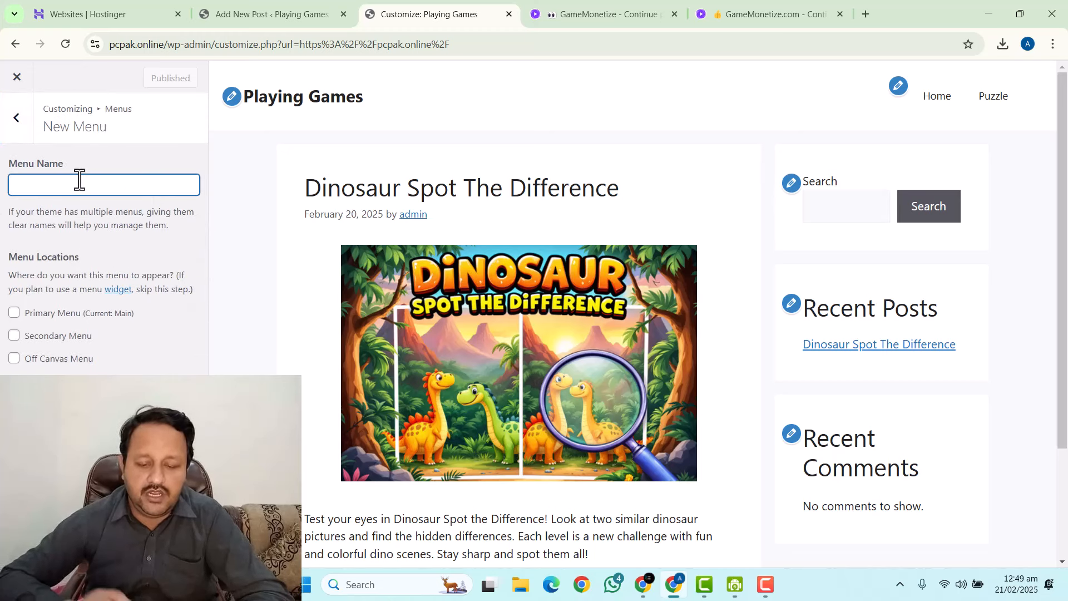
text(Footer)
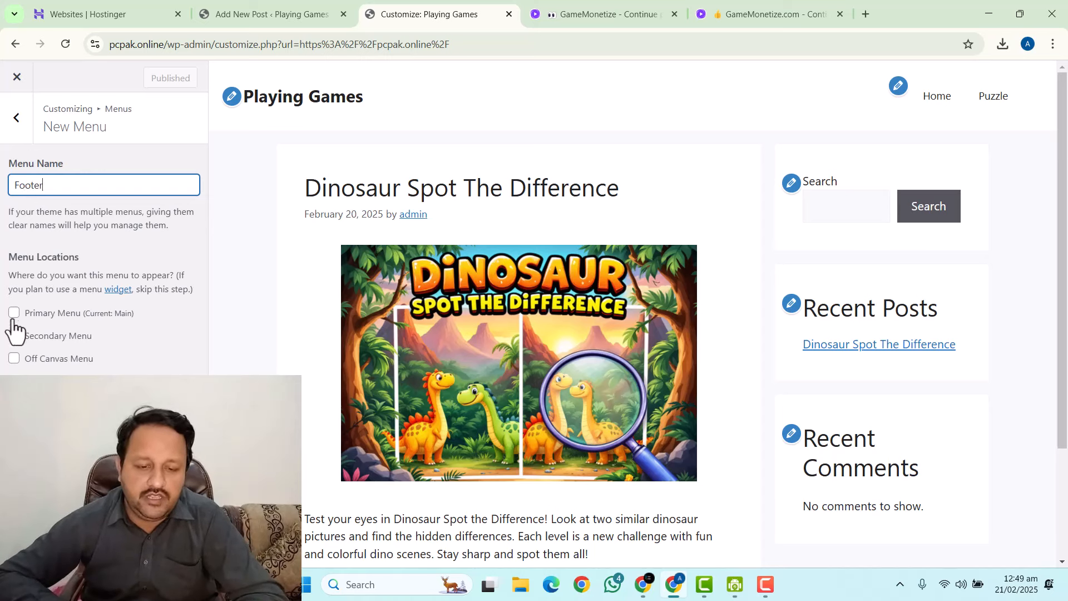
key(Return)
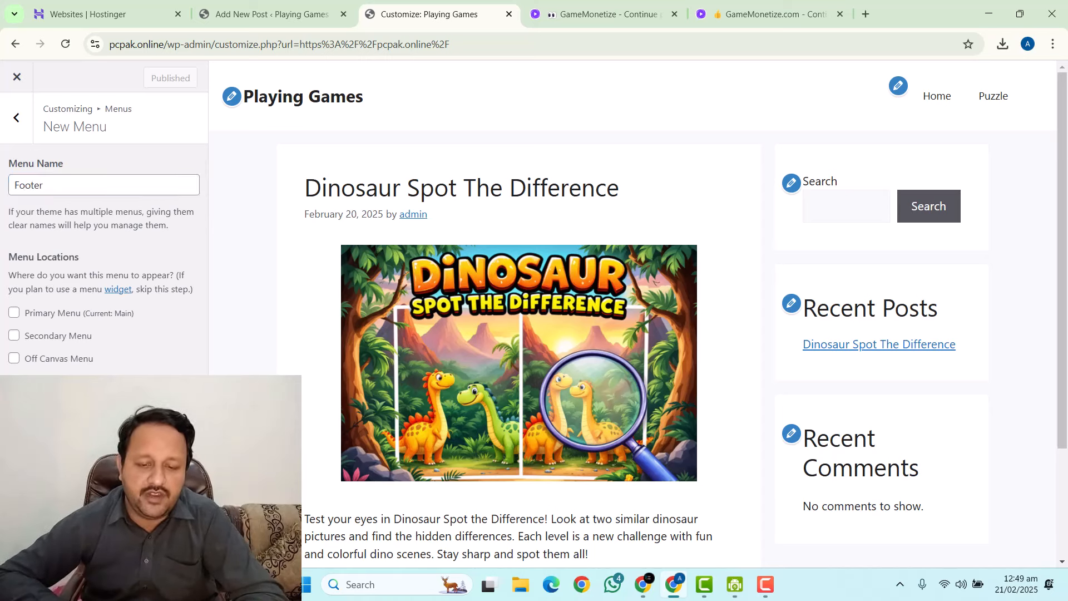
Add Home, Privacy Policy, Terms & Conditions, Contact and About Us pages, then publish.
click(140, 278)
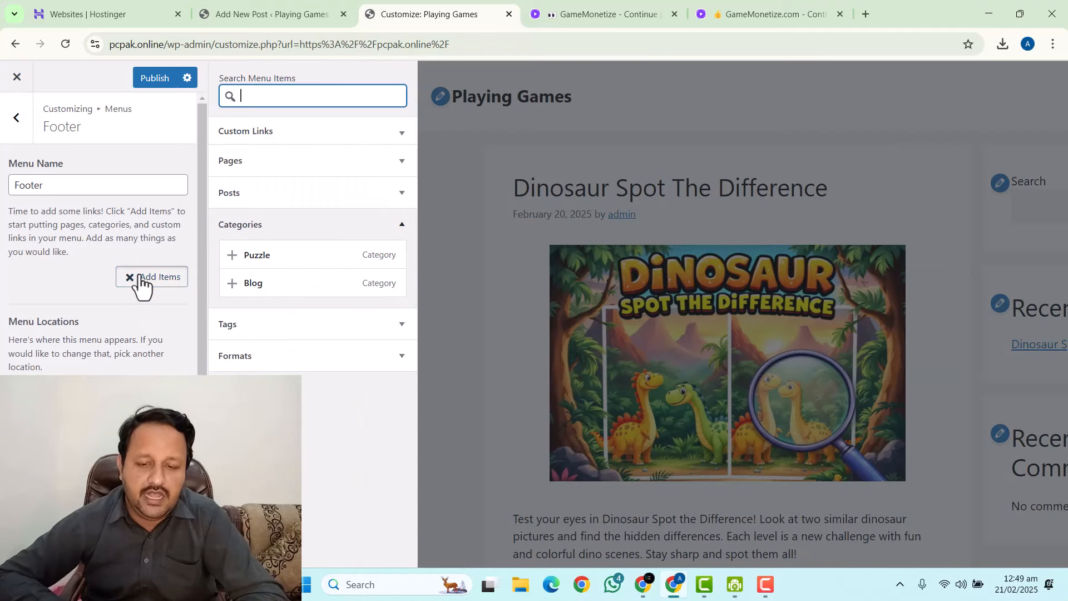
click(229, 163)
click(230, 192)
click(232, 220)
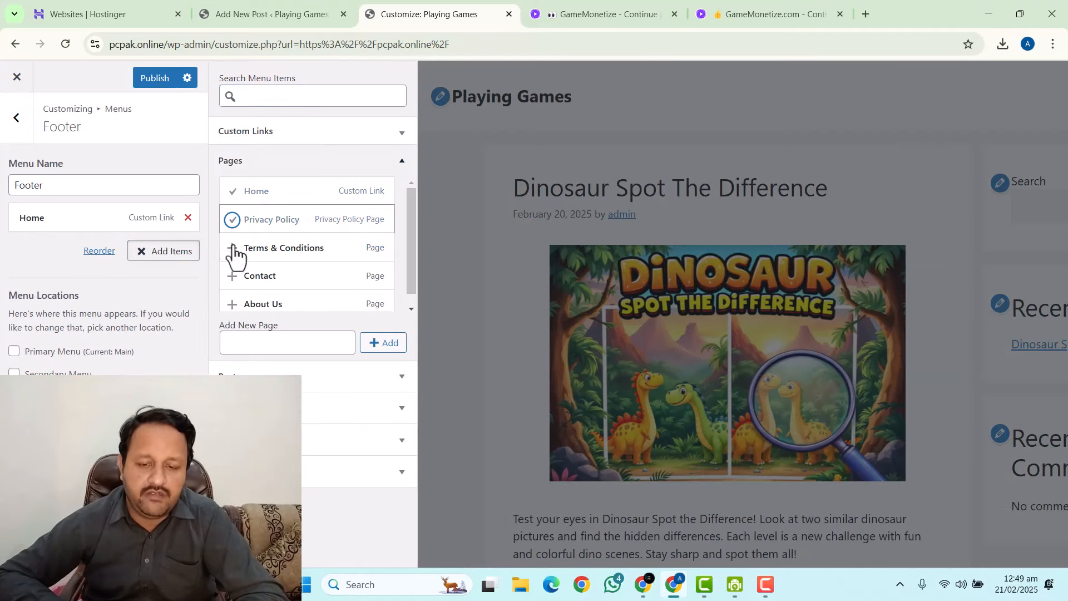
click(233, 248)
click(233, 277)
click(233, 304)
scroll(228, 256, down, 1)
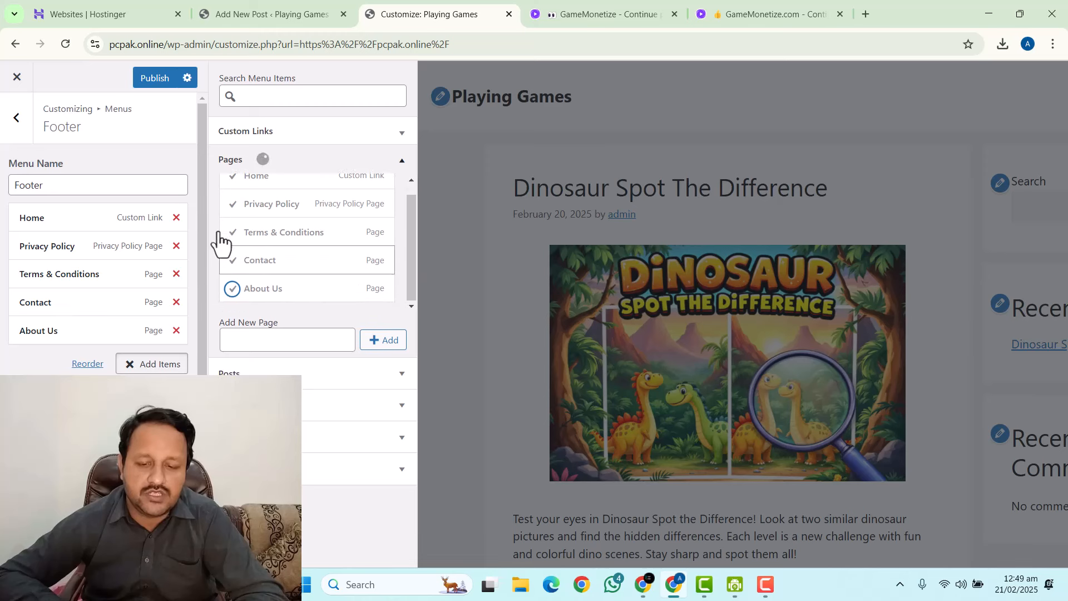
click(151, 77)
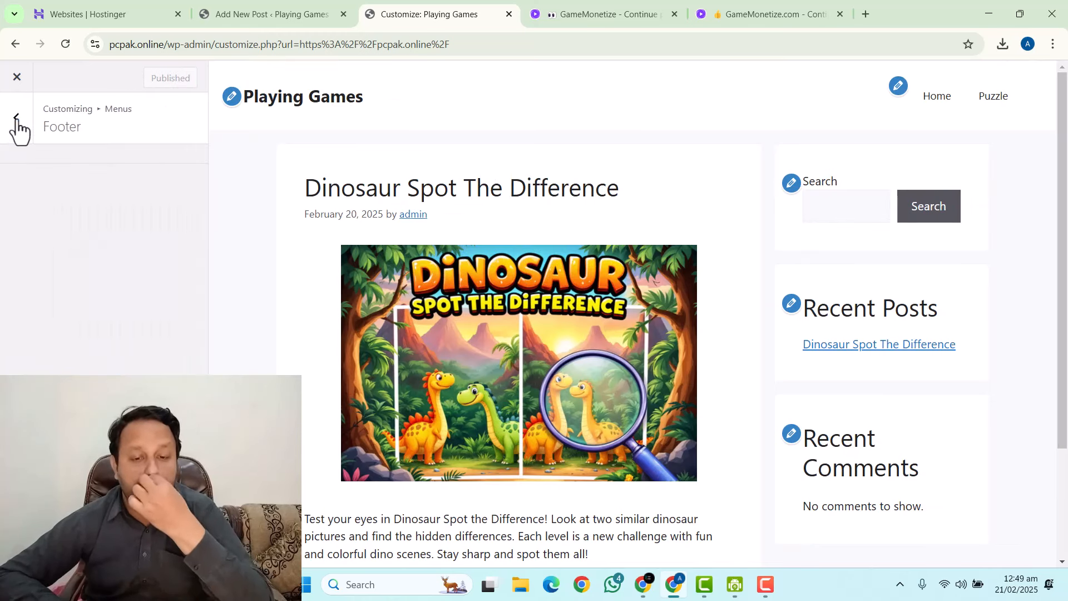
Reopen the Footer menu to verify its items, then return to the main Customizer panel.
click(17, 118)
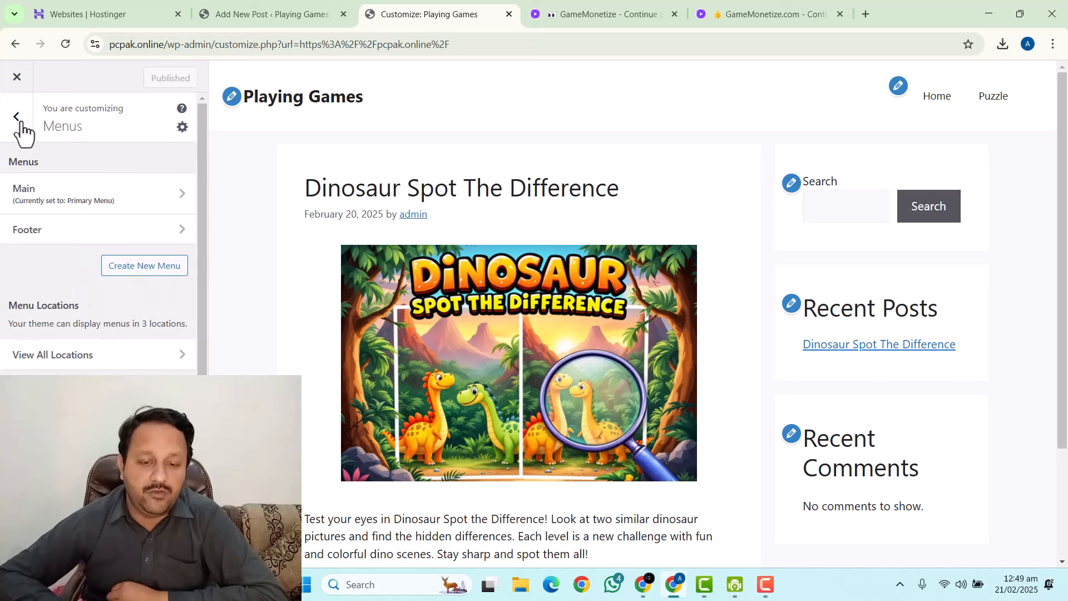
click(29, 237)
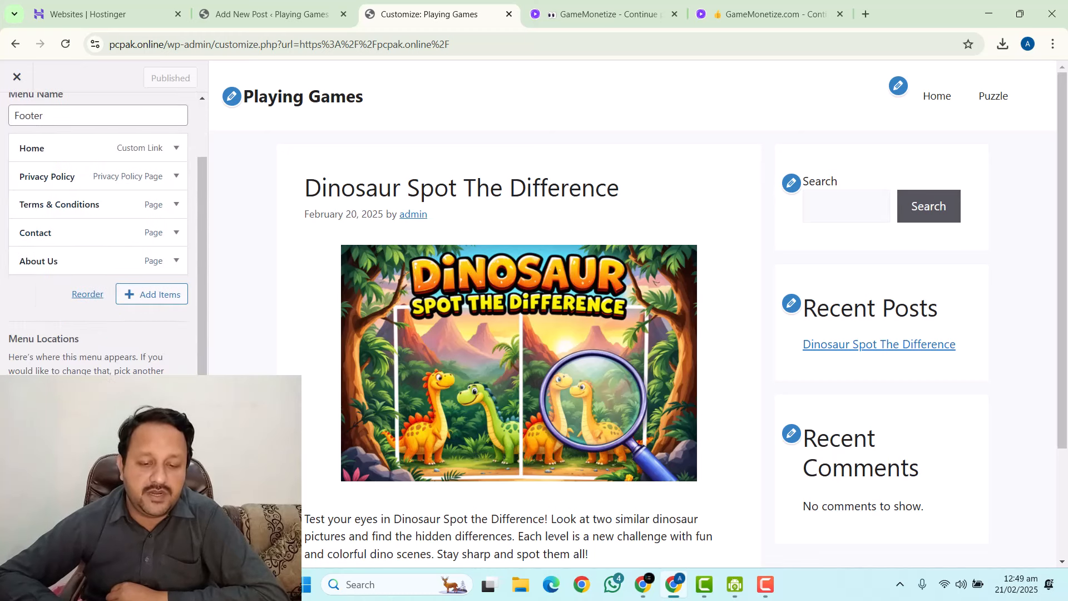
scroll(22, 210, up, 3)
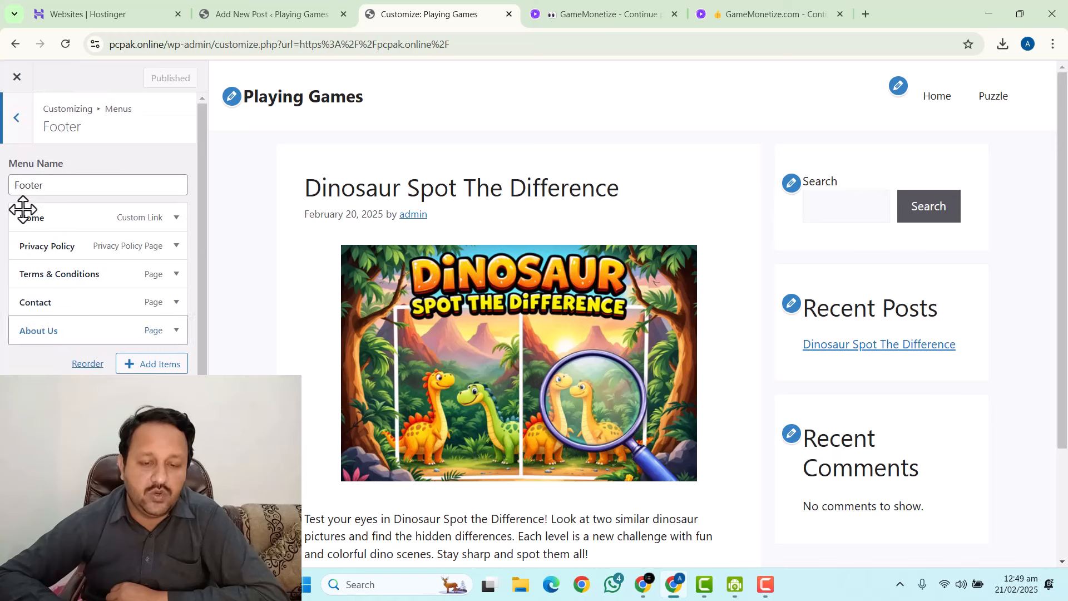
click(17, 116)
drag(1063, 123, 1062, 261)
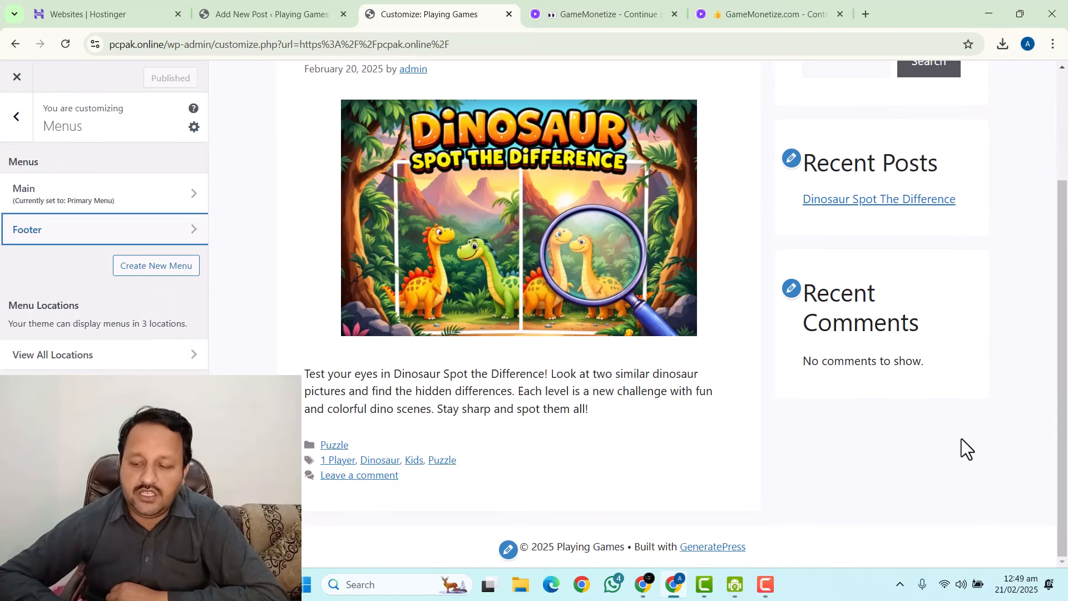
click(22, 116)
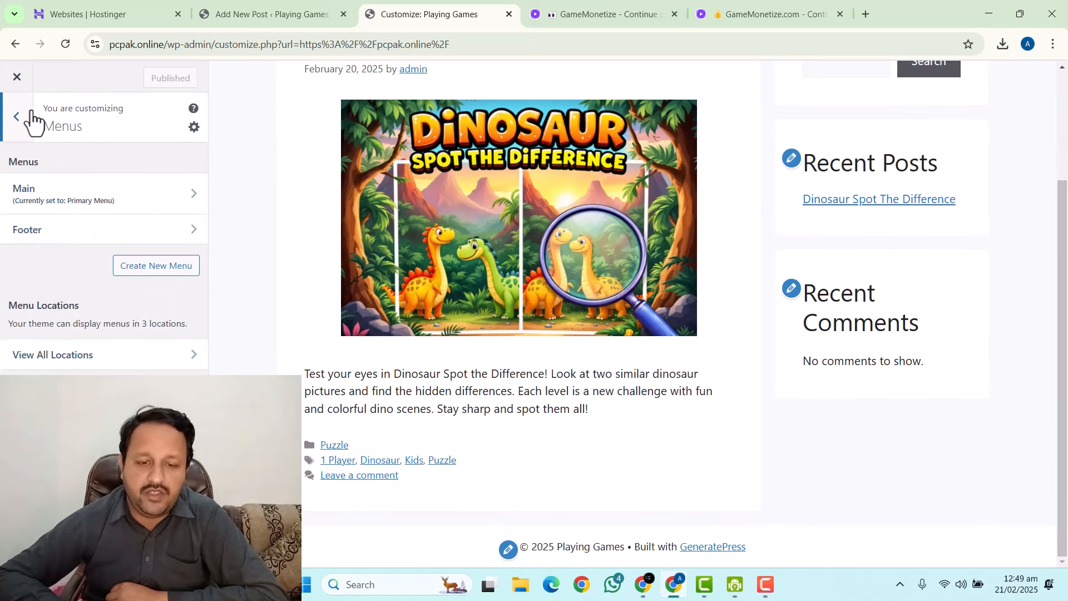
Insert a Navigation Menu widget into the Footer Bar widget area.
click(45, 435)
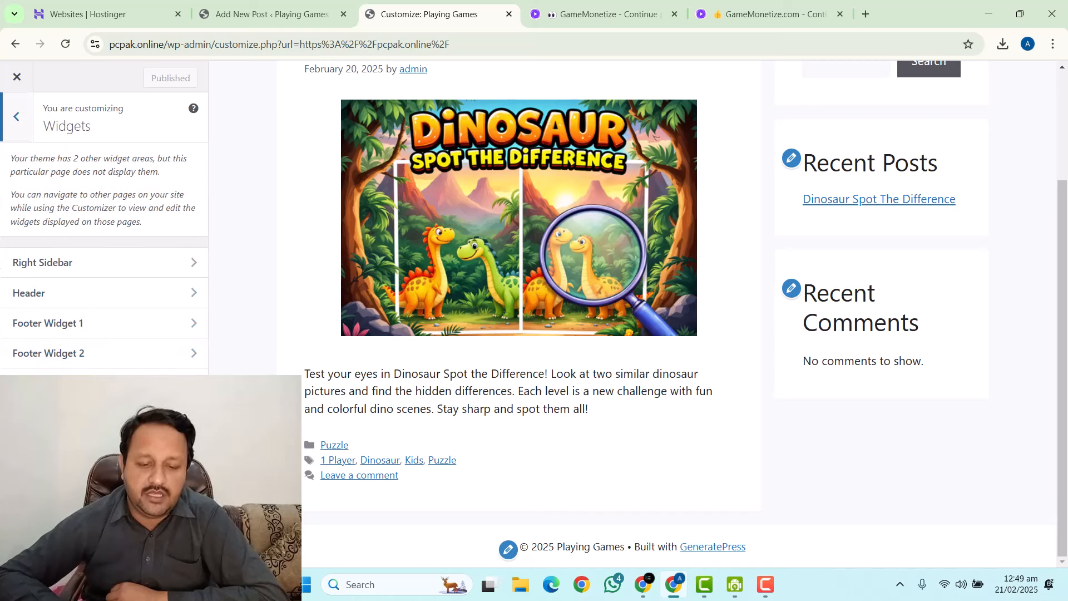
click(62, 474)
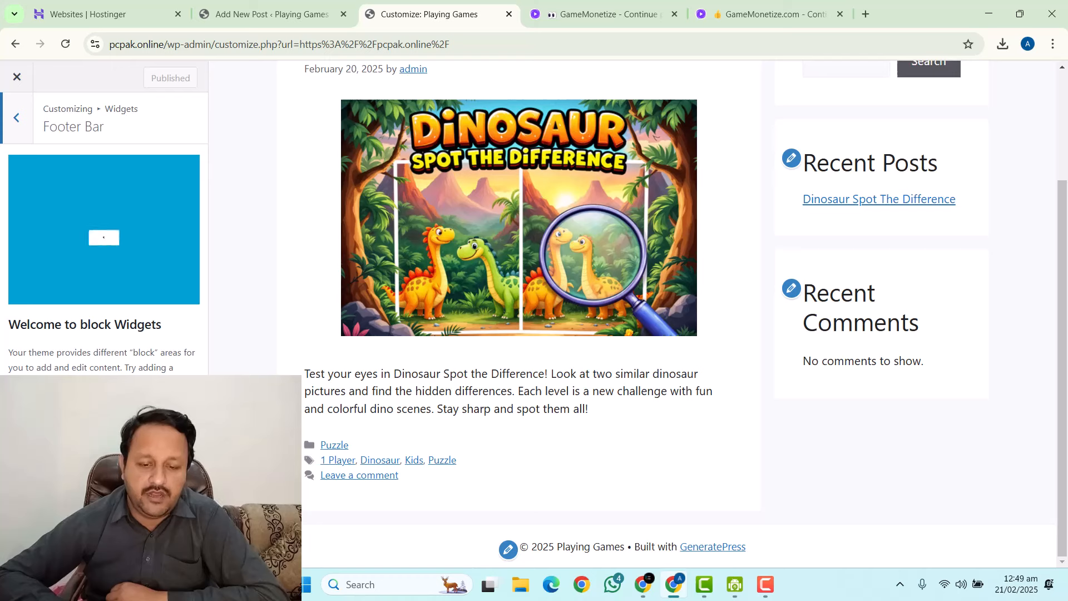
click(89, 441)
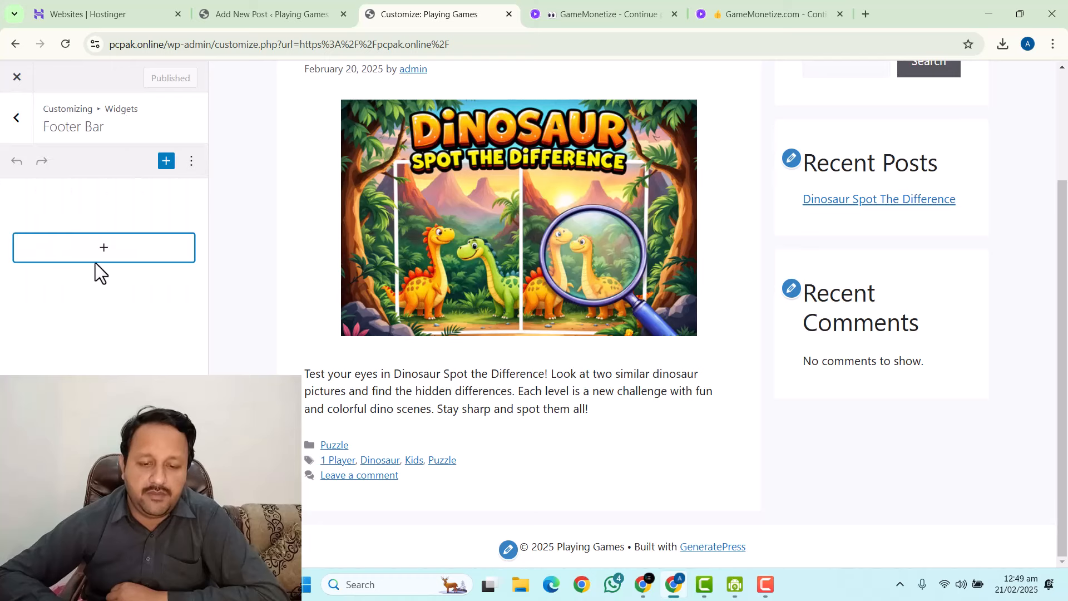
click(107, 259)
text(nav)
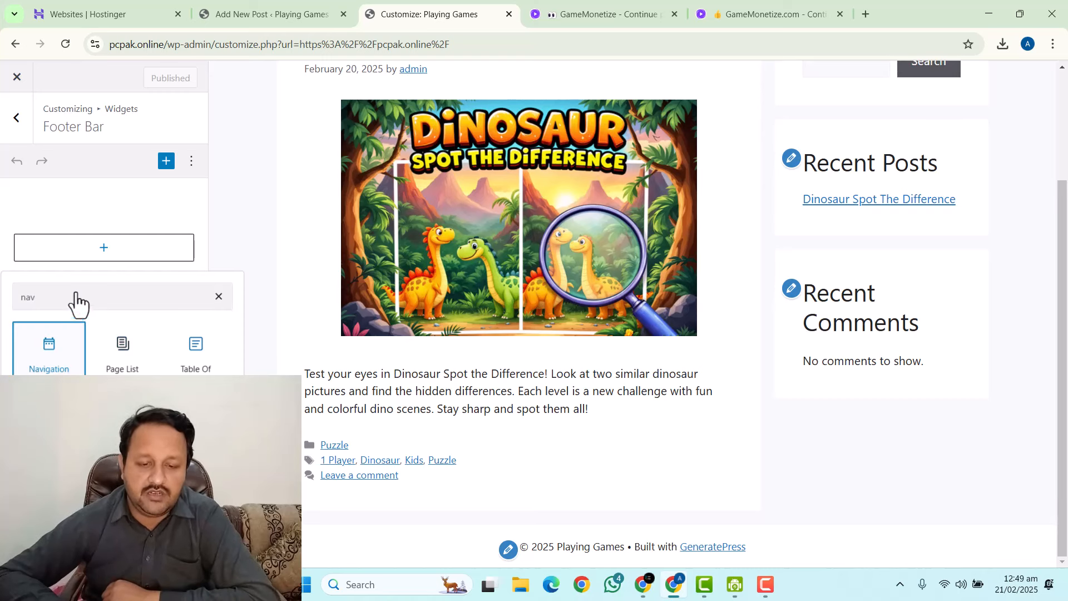
click(23, 336)
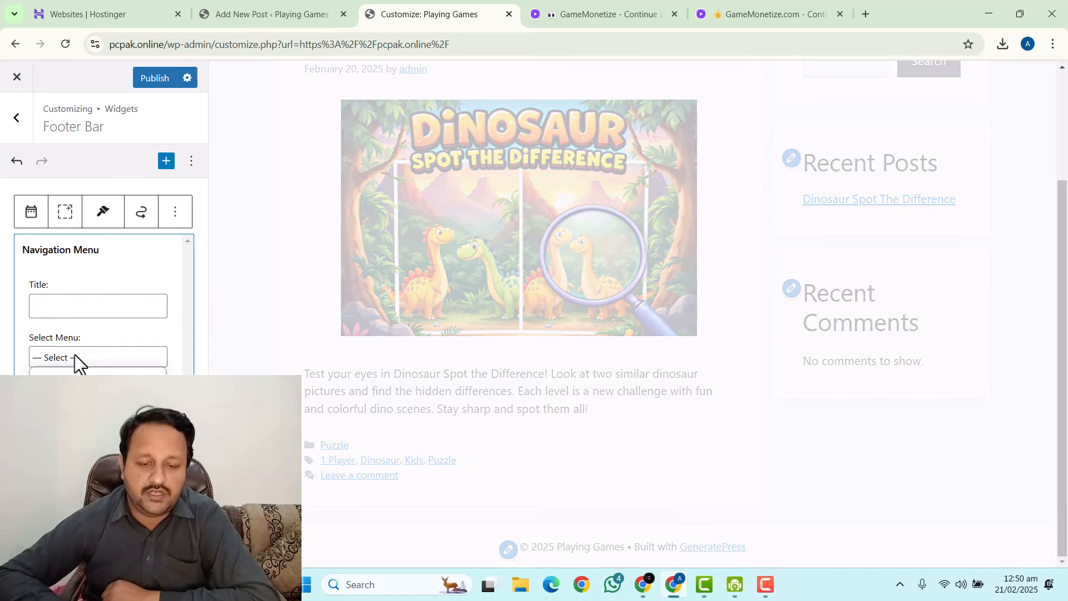
Set the widget to the Footer menu, publish, and return to the main panel.
click(61, 396)
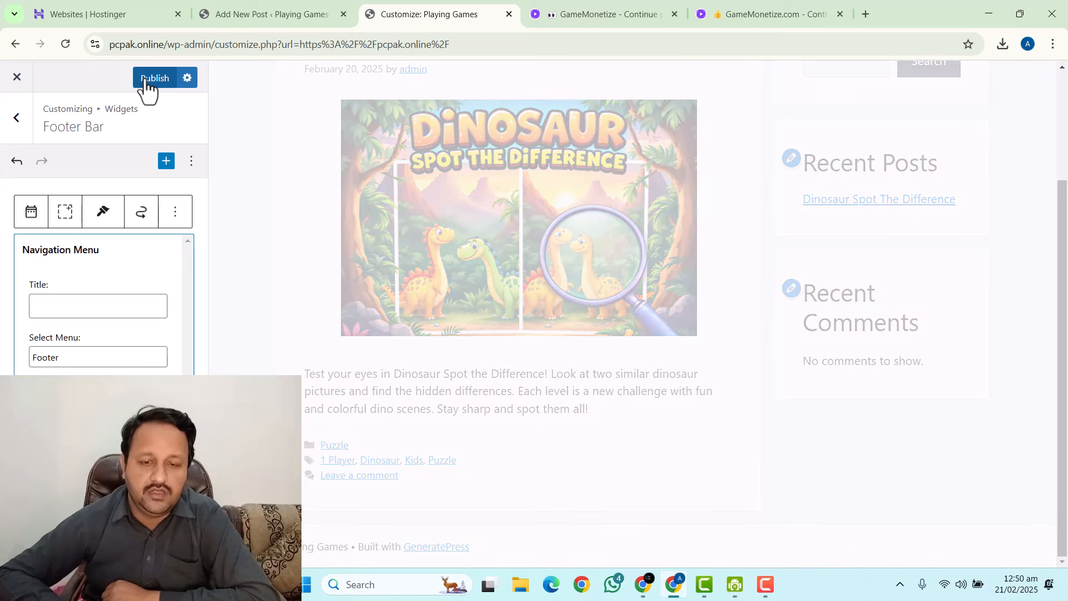
click(146, 79)
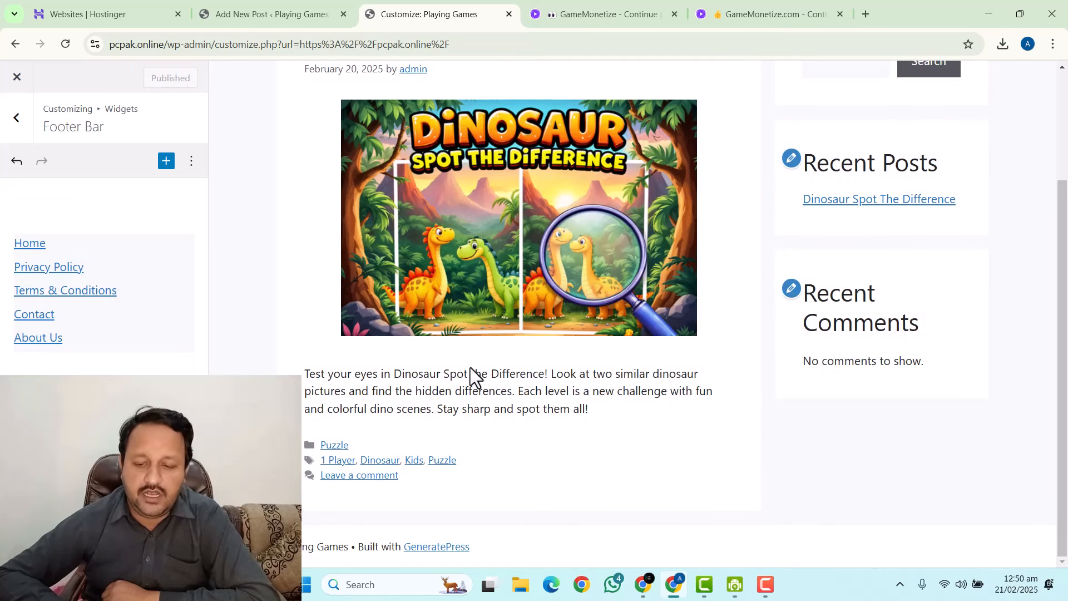
click(14, 125)
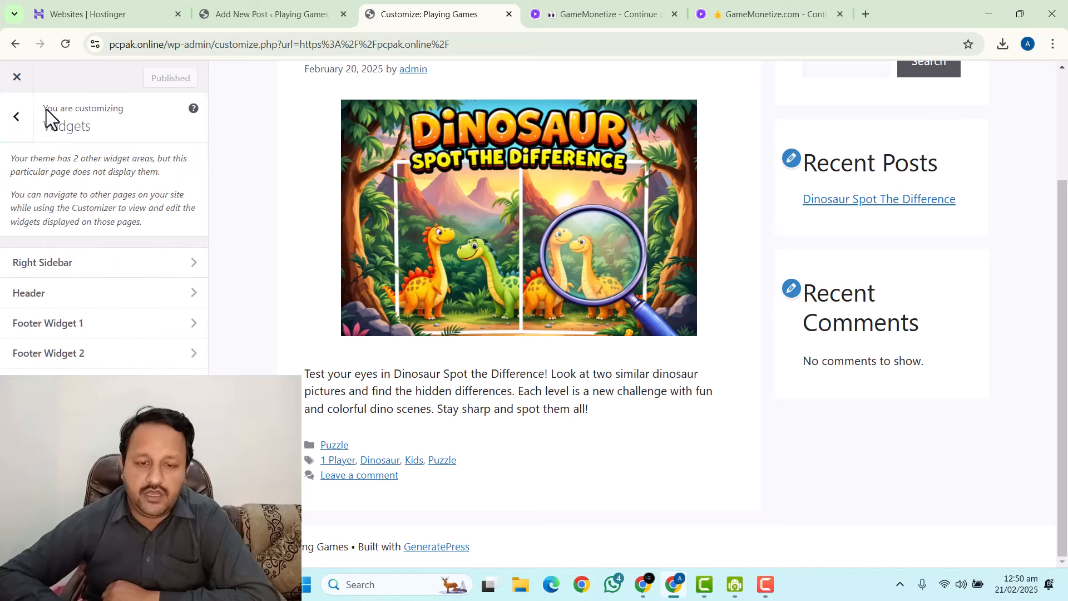
click(15, 120)
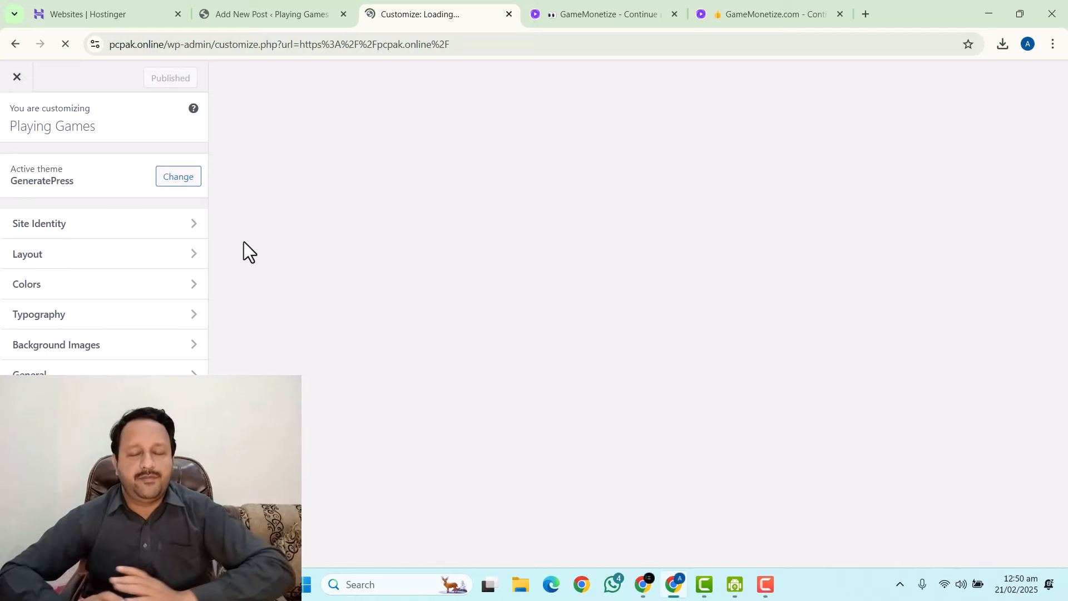
scroll(514, 298, down, 3)
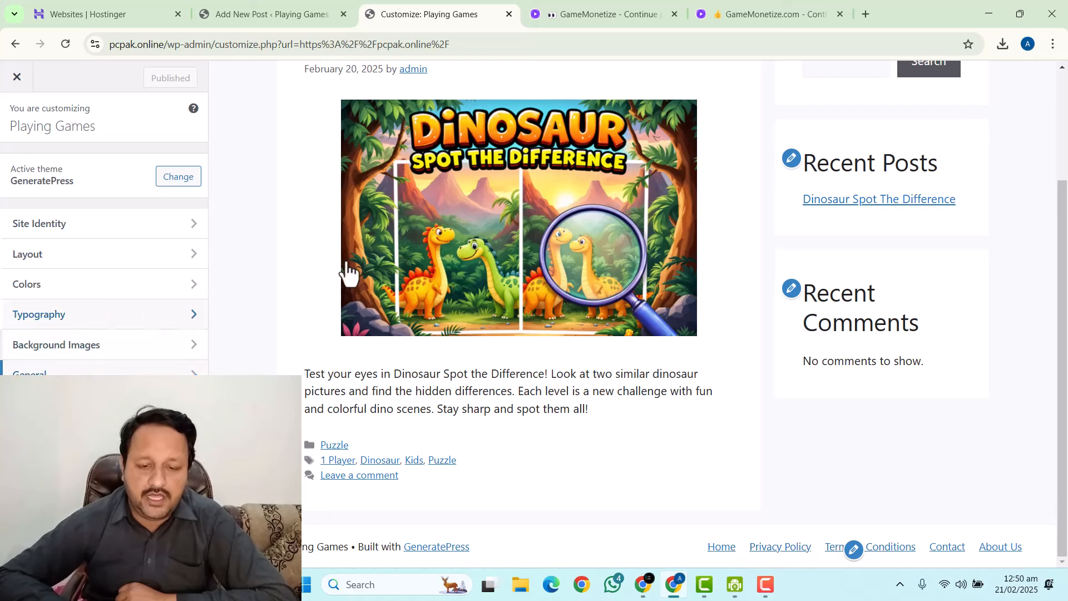
scroll(348, 272, up, 3)
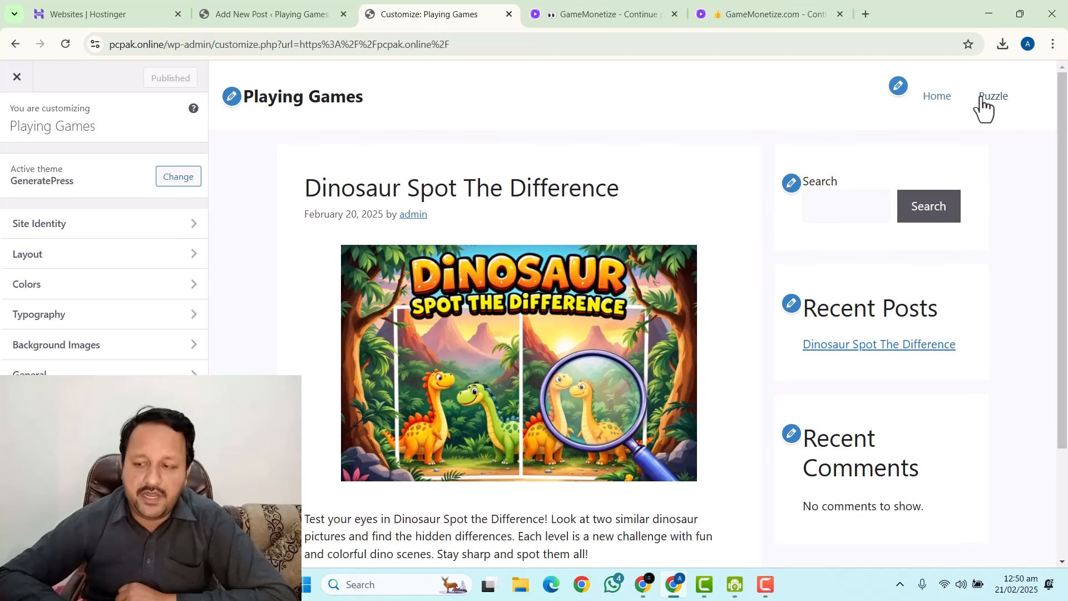
scroll(816, 317, down, 2)
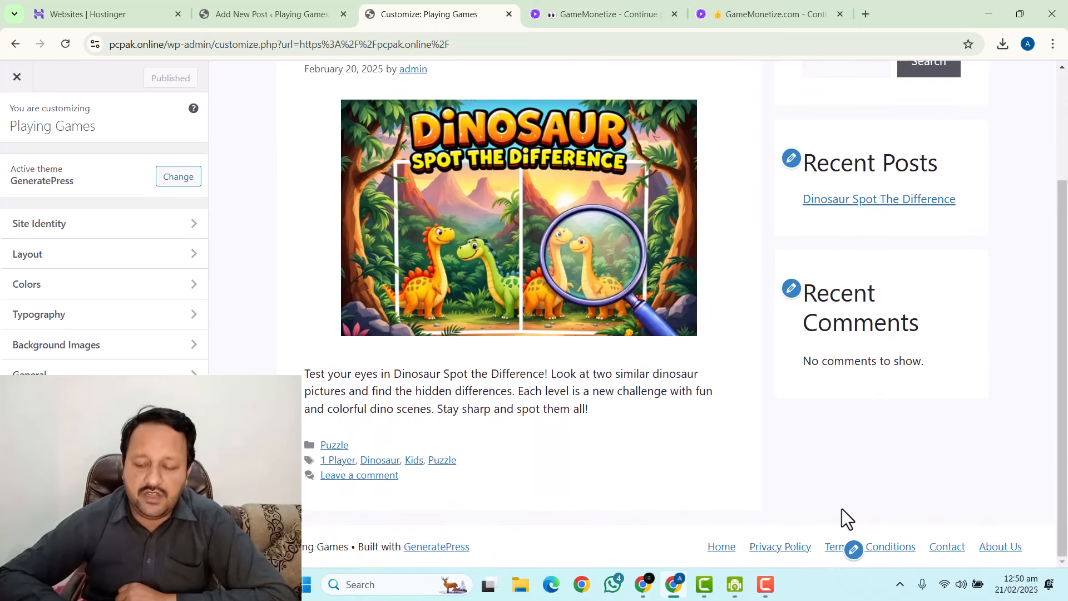
scroll(834, 441, up, 2)
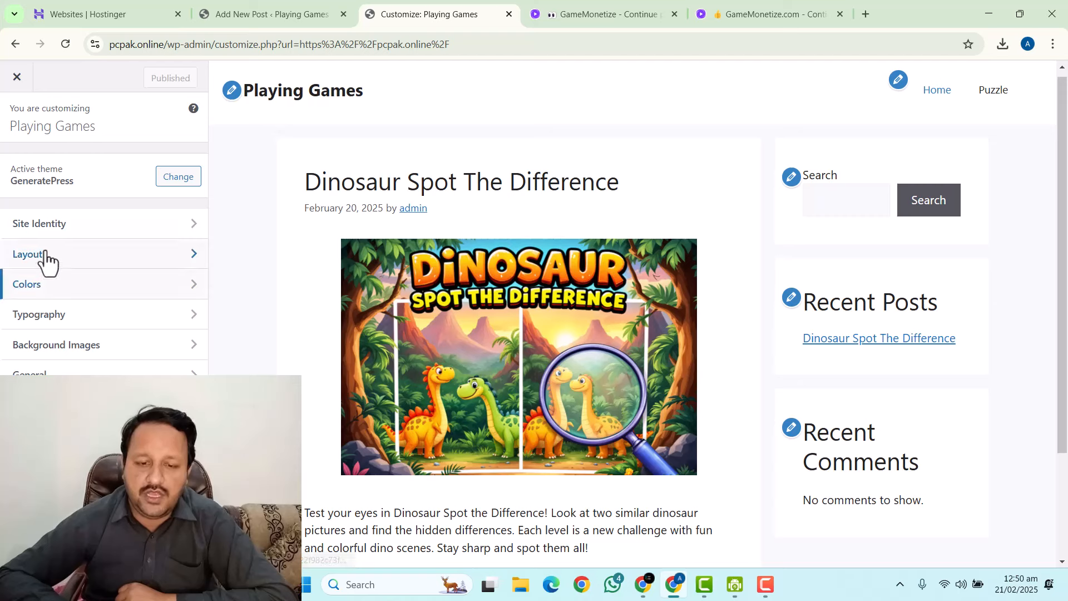
click(41, 225)
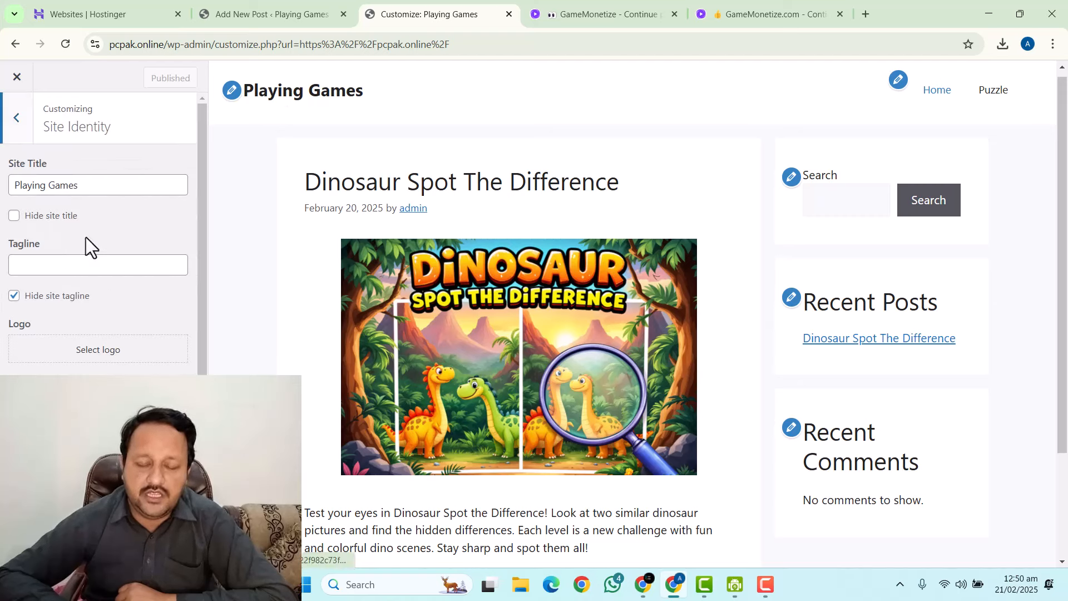
scroll(26, 367, down, 1)
scroll(23, 278, up, 1)
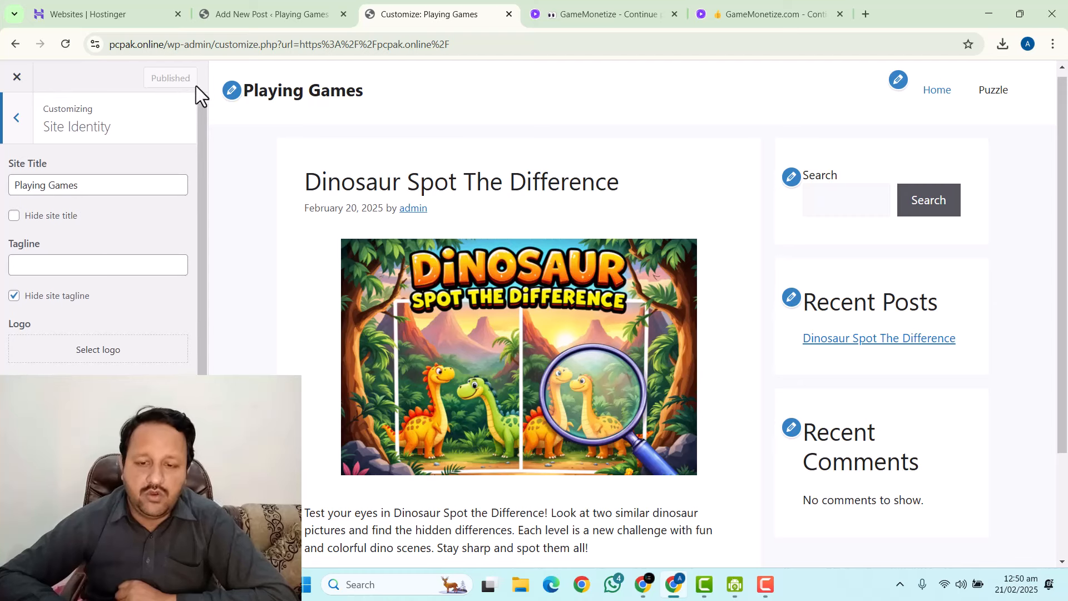
Raise the container content spacing by three increments under Layout > Container.
click(12, 117)
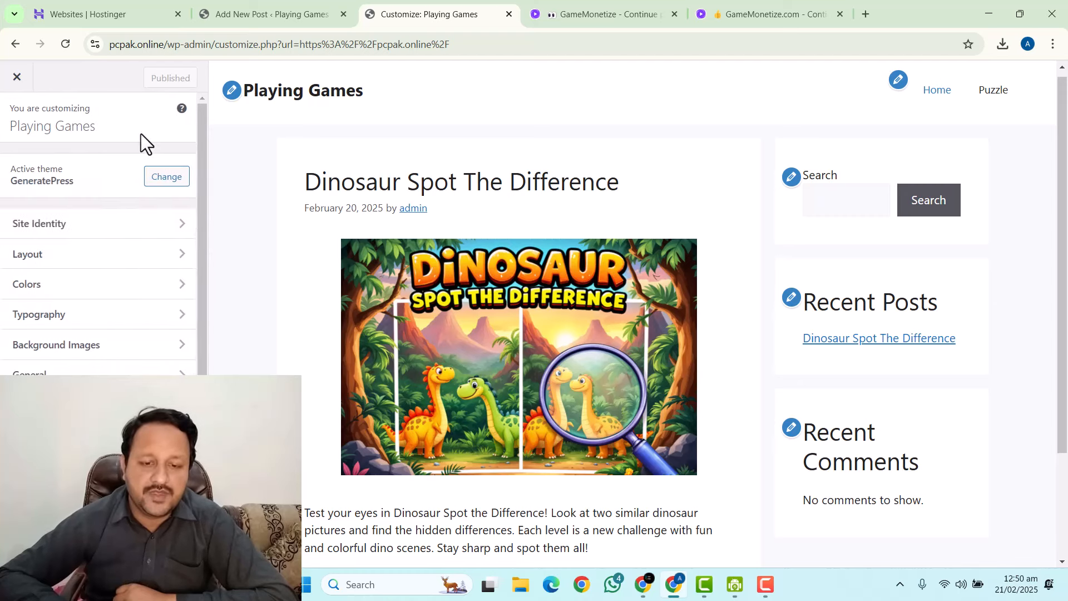
click(30, 258)
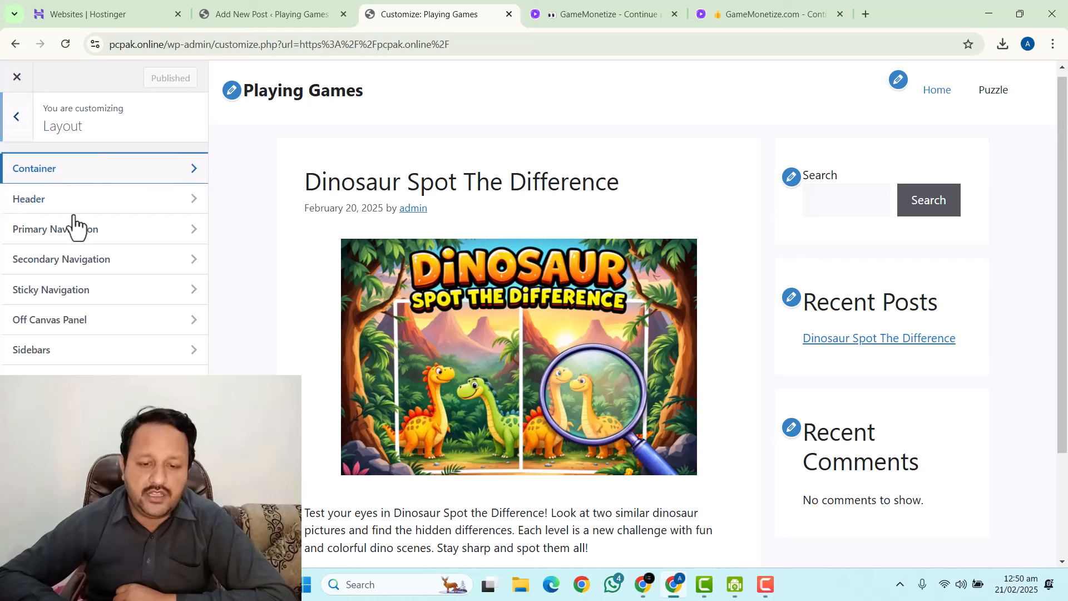
click(40, 172)
scroll(79, 339, down, 1)
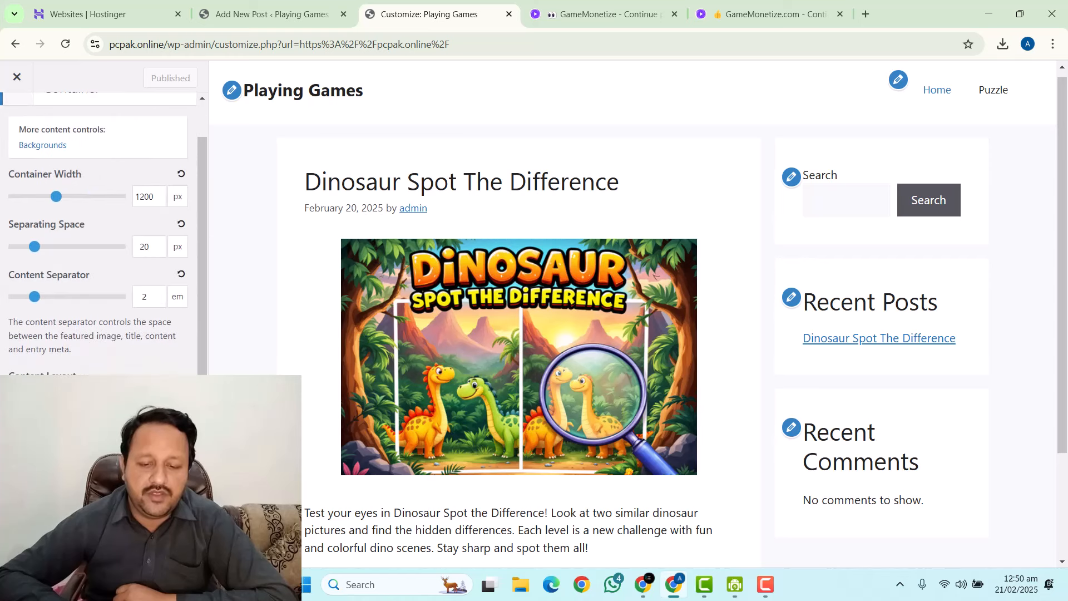
key(Up)
key(Up)
key(Up)
key(Up)
key(Up)
key(Up)
key(Up)
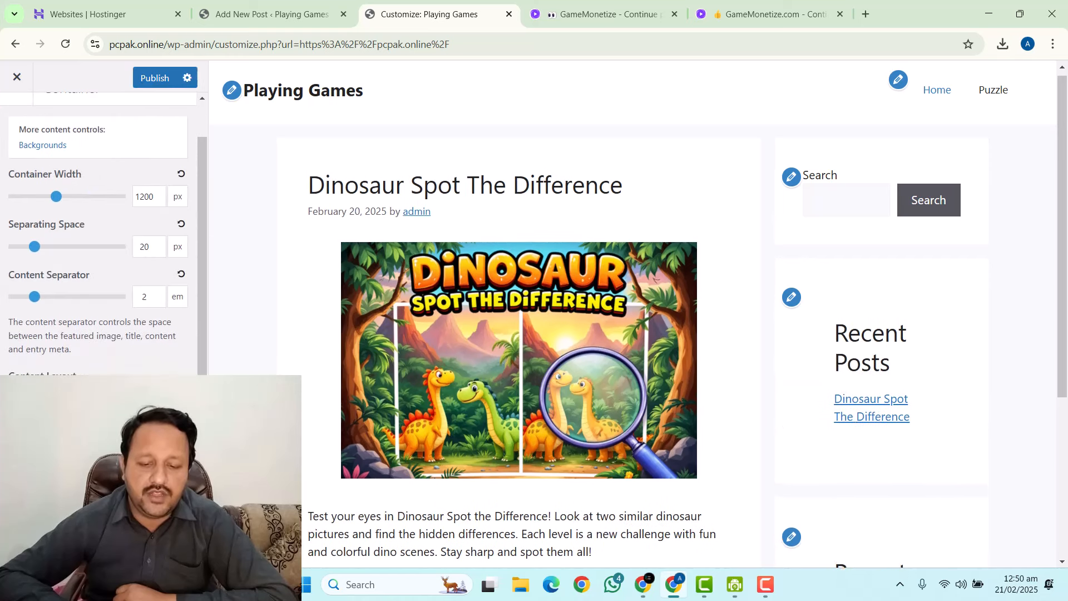
key(Up)
key(Up)
key(Up)
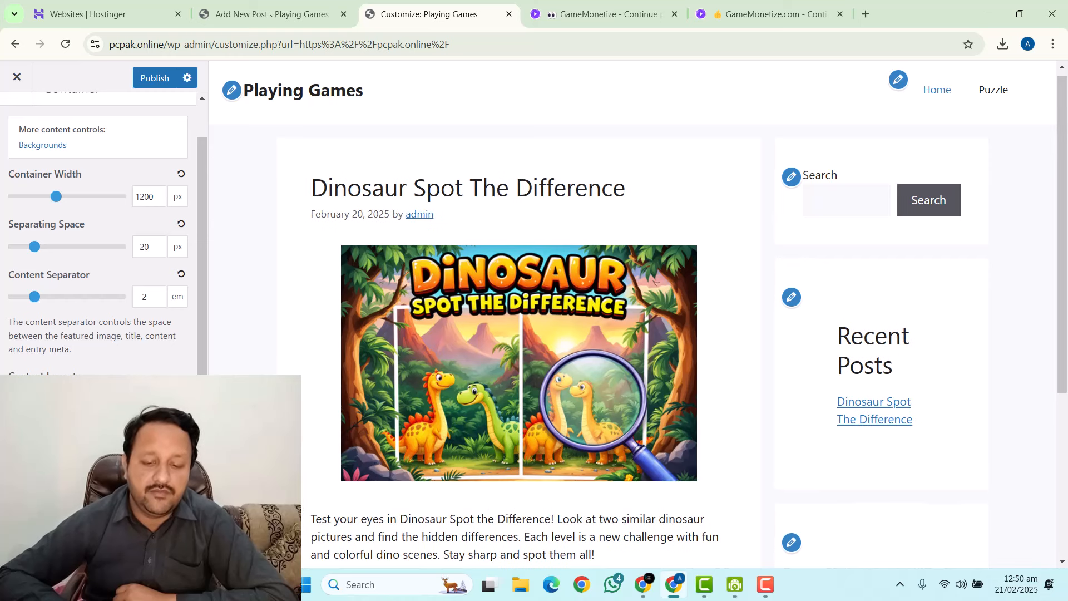
key(Up)
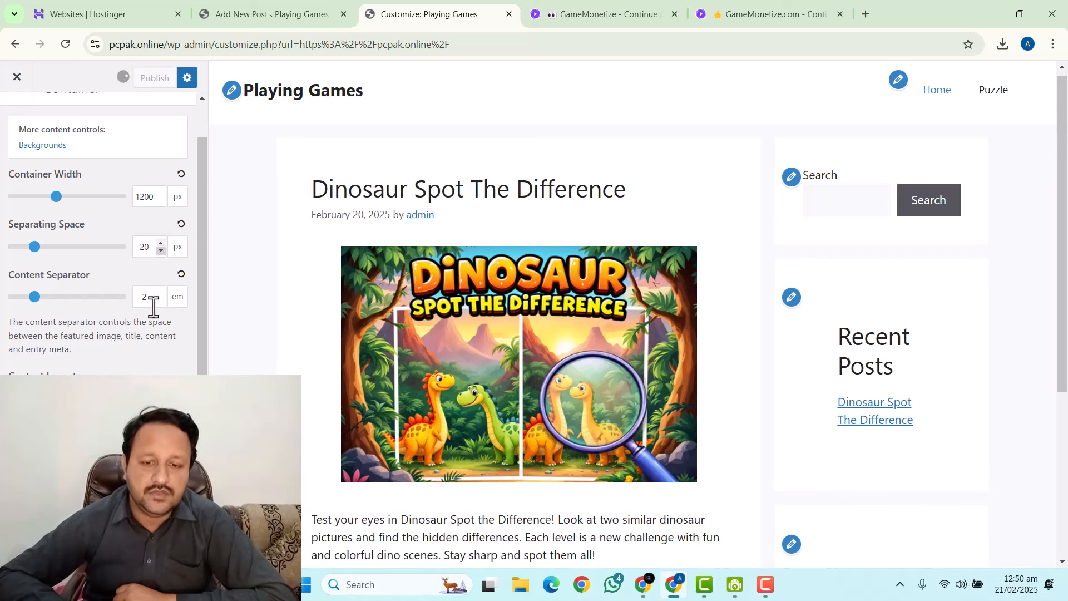
scroll(42, 207, up, 1)
click(16, 118)
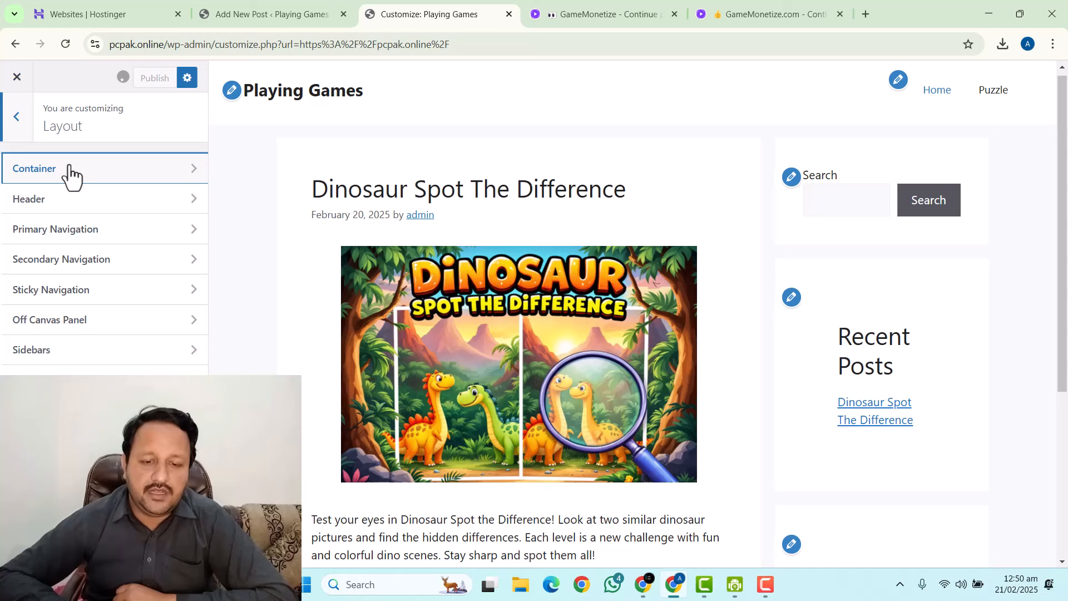
Enable Use Navigation as Header in the Header layout and publish.
click(70, 210)
scroll(66, 299, down, 1)
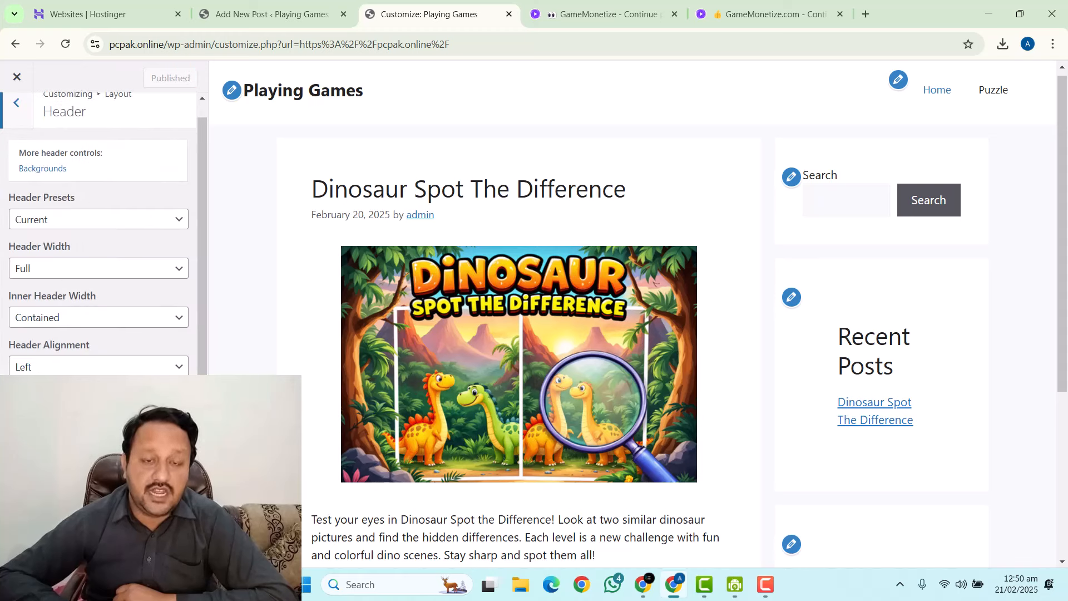
click(14, 397)
click(155, 82)
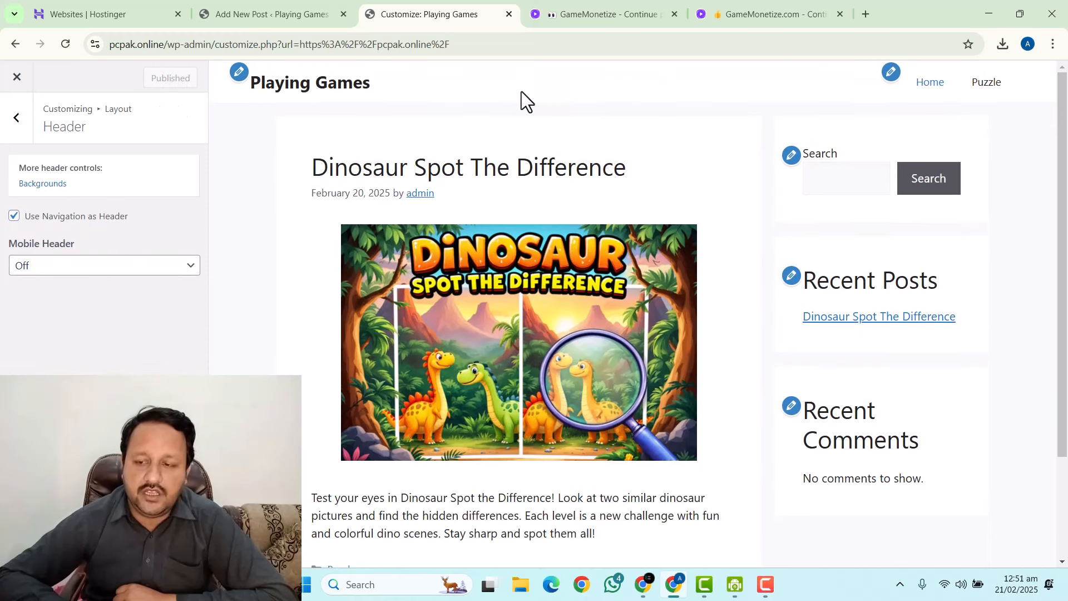
Set the Primary Navigation mobile menu label to 'Menu' and publish.
click(16, 117)
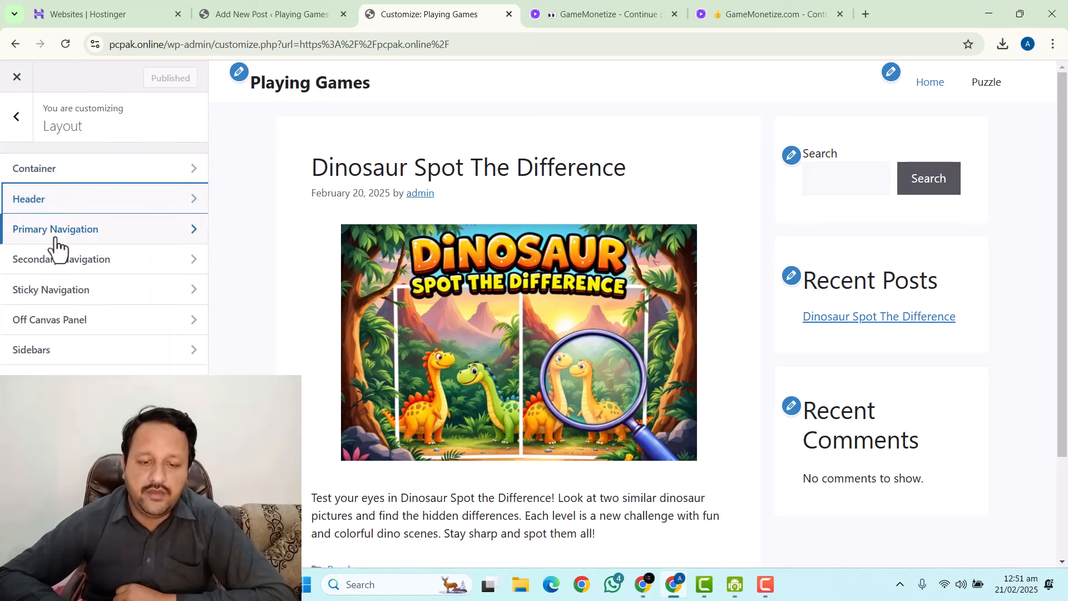
click(37, 240)
click(69, 234)
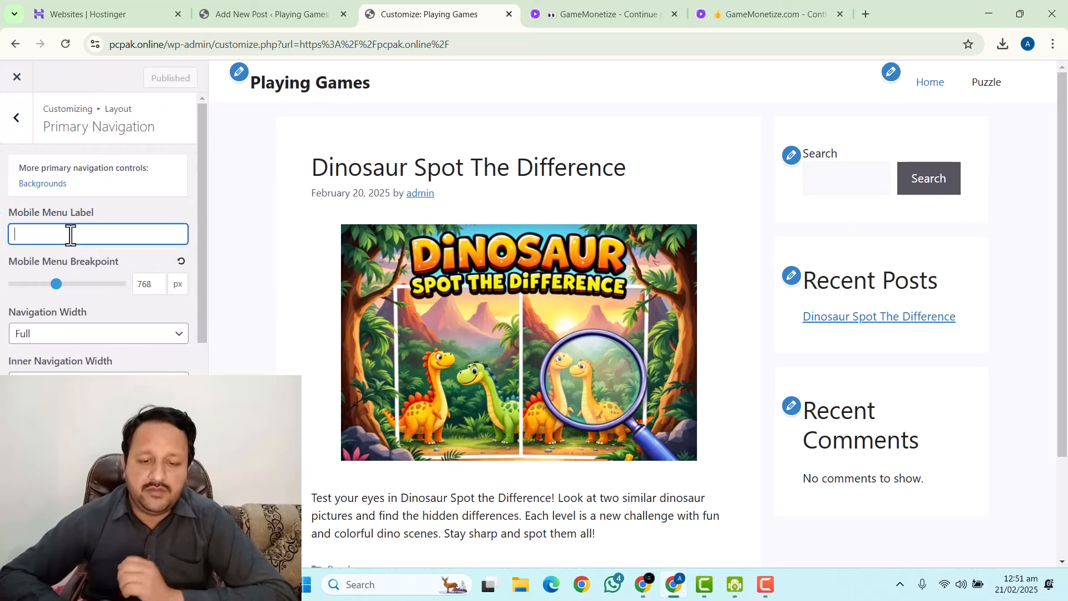
text(Menu)
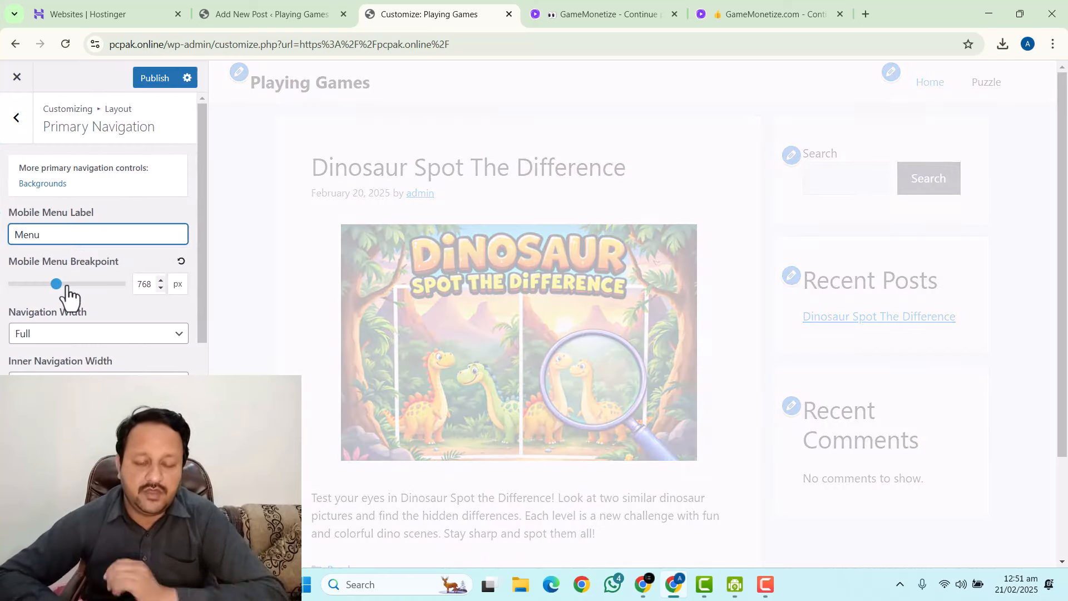
scroll(72, 295, down, 4)
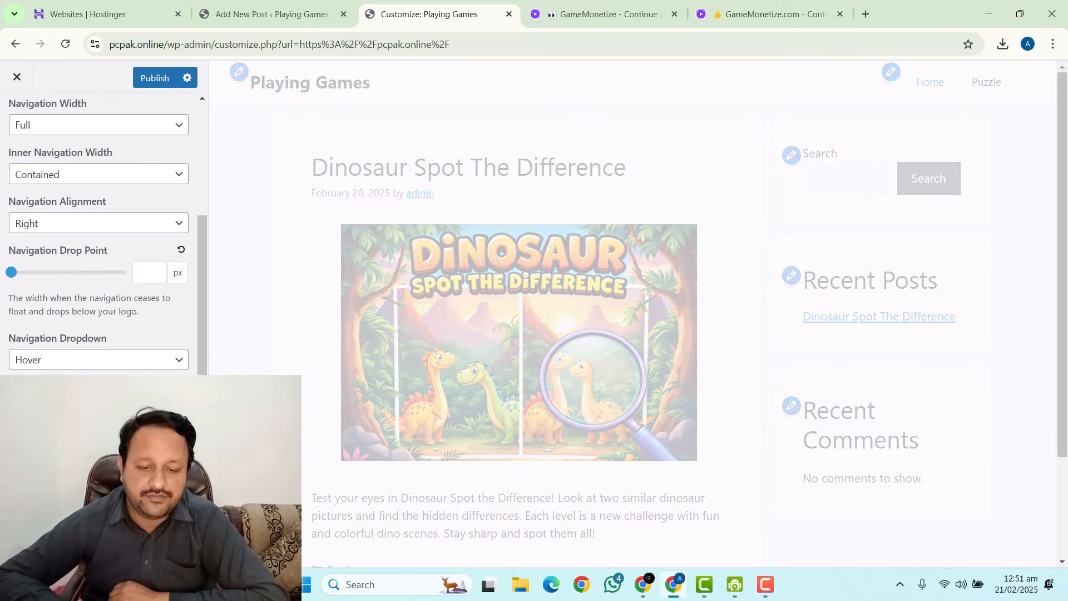
scroll(101, 234, down, 3)
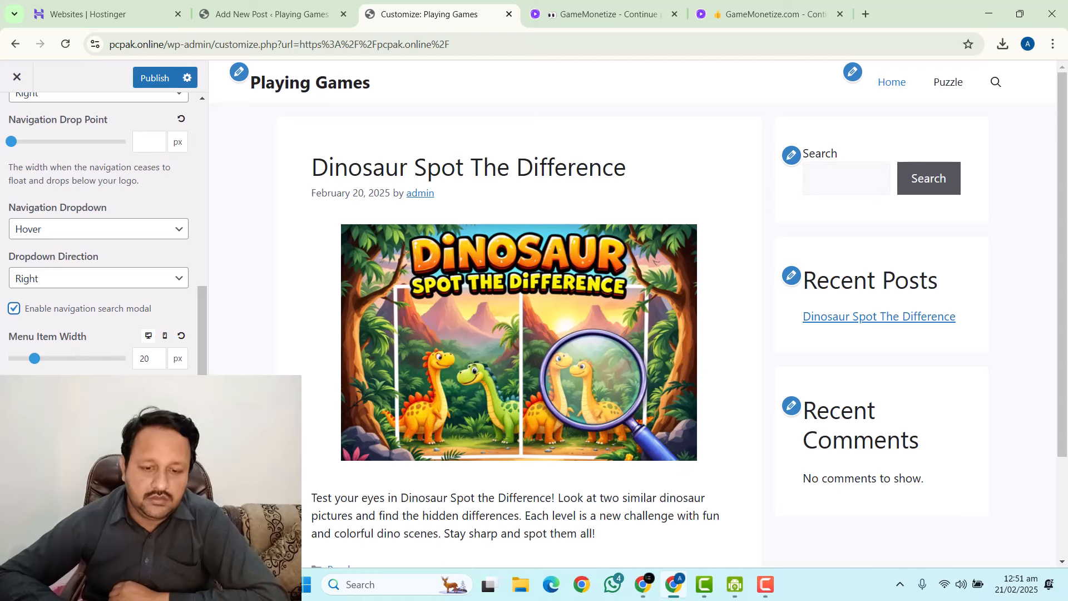
scroll(100, 234, up, 3)
scroll(131, 367, up, 2)
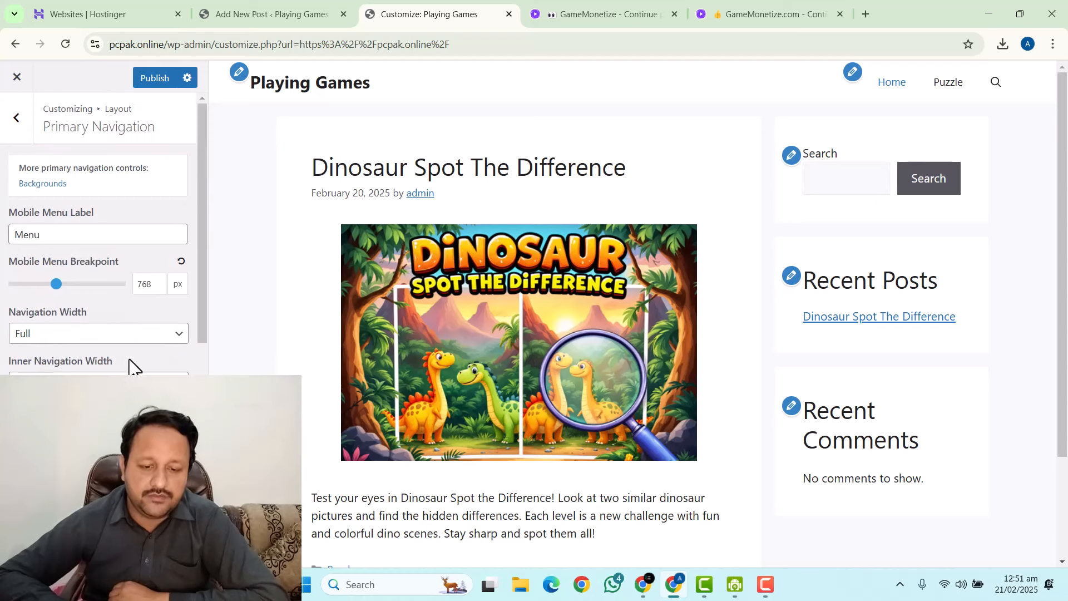
click(144, 83)
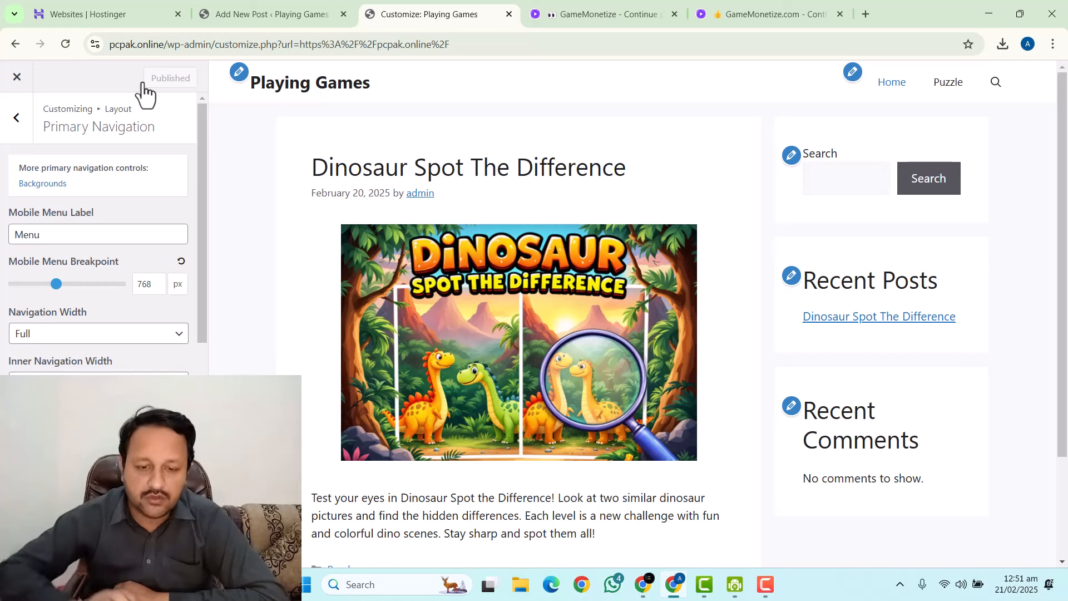
scroll(91, 272, down, 3)
scroll(65, 290, up, 1)
scroll(65, 290, up, 2)
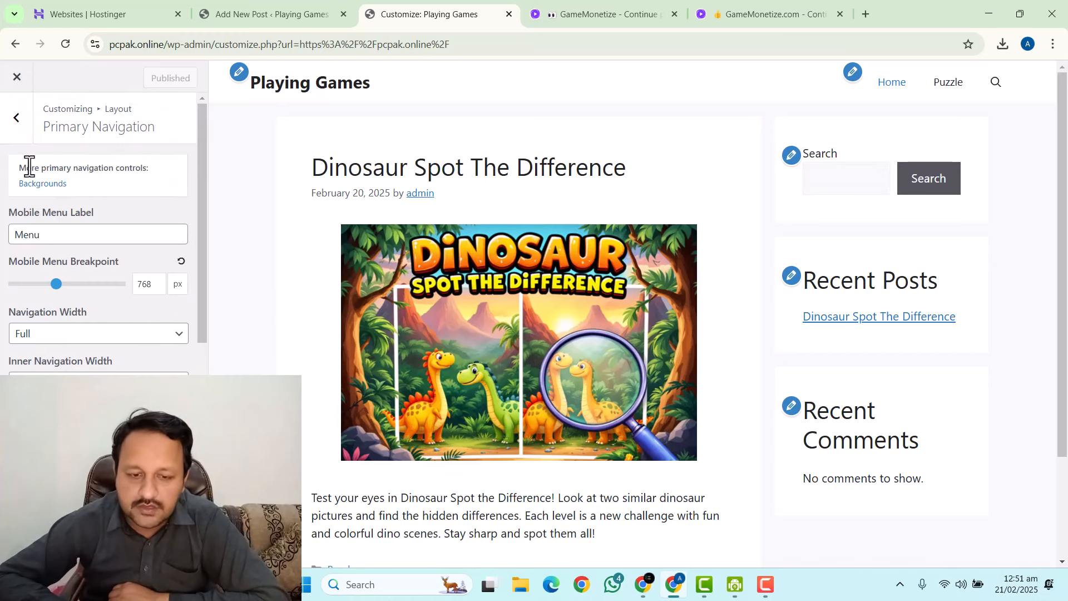
click(17, 118)
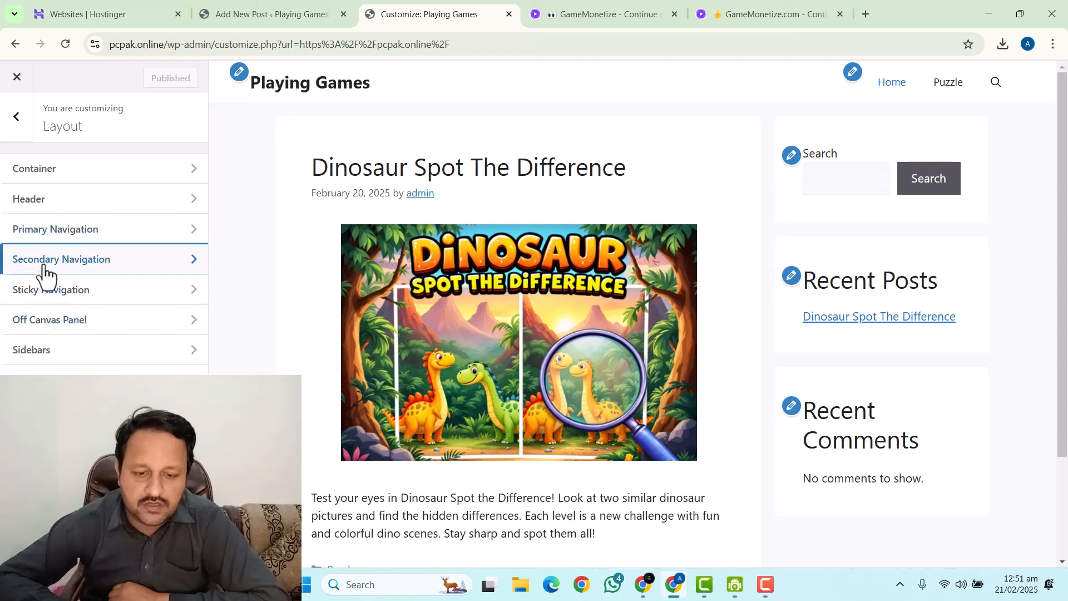
Turn sticky navigation on with the sticky transition set to None.
click(44, 266)
click(13, 135)
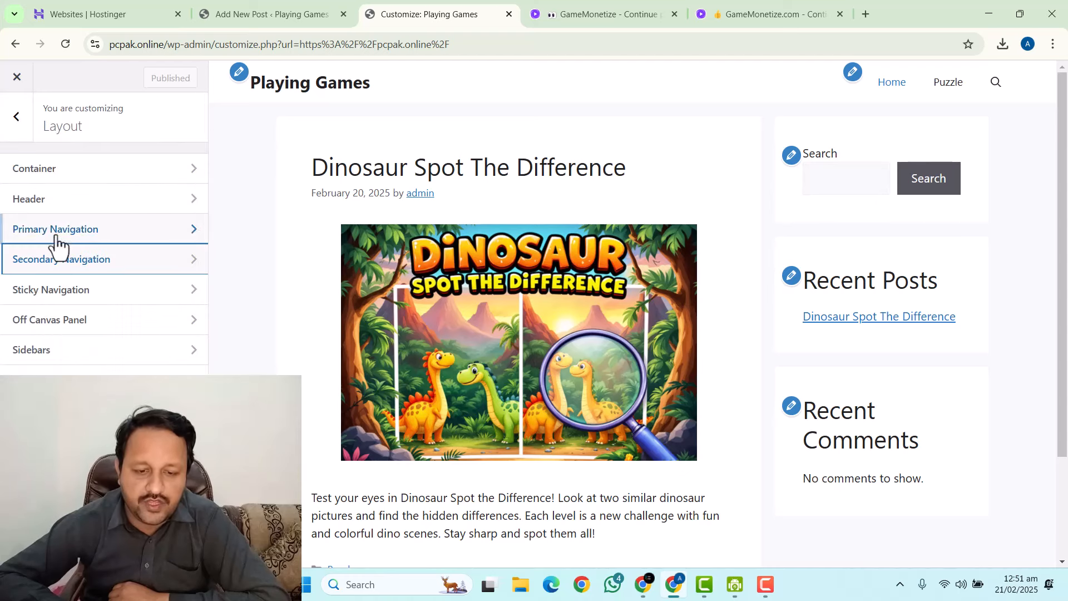
click(41, 293)
click(20, 125)
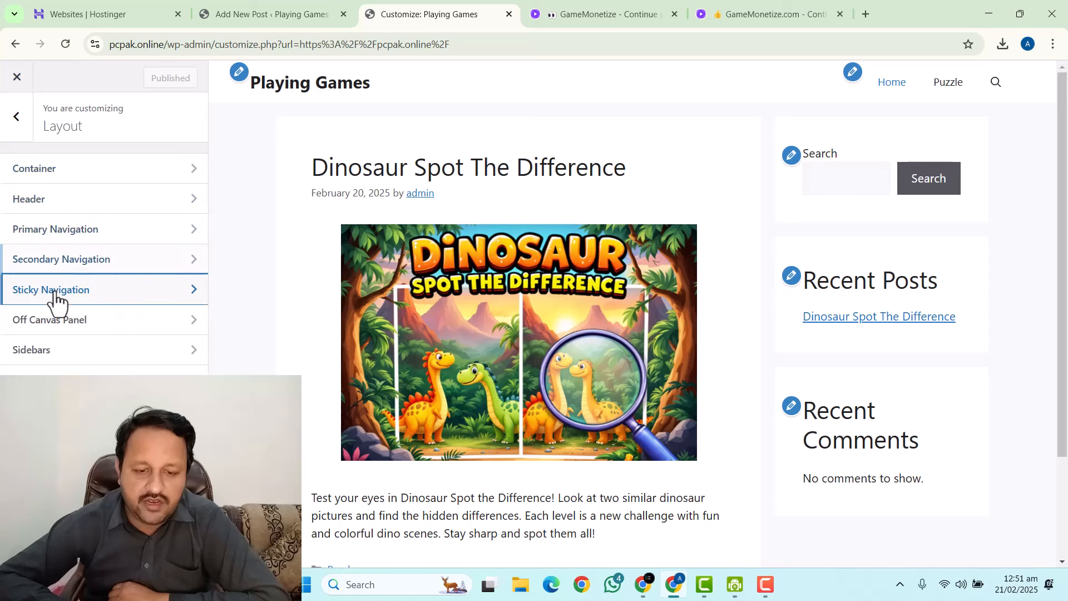
click(52, 298)
drag(66, 216, 66, 207)
click(63, 196)
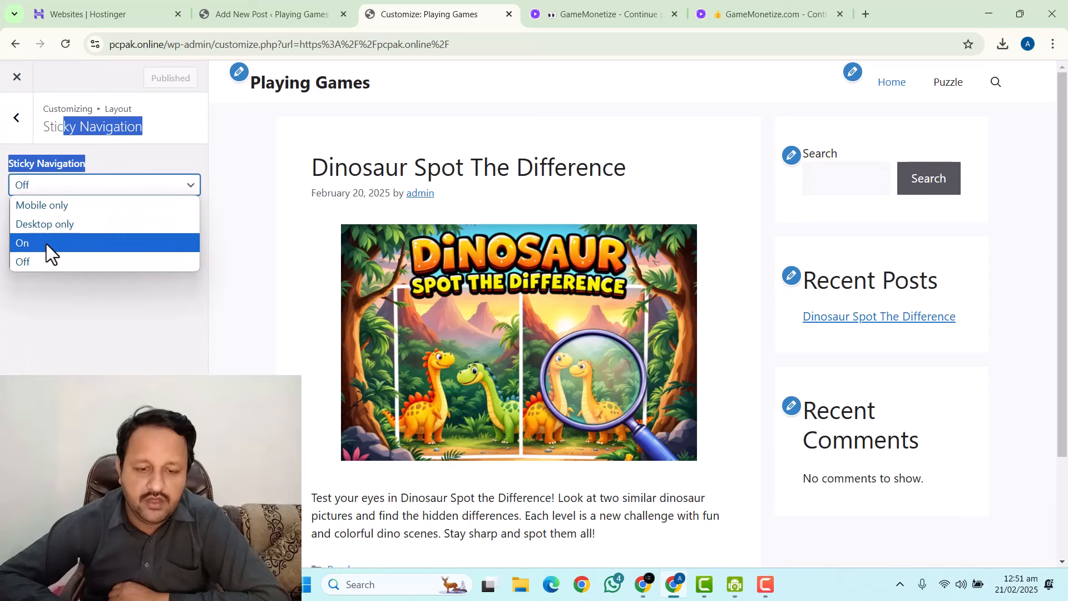
click(47, 242)
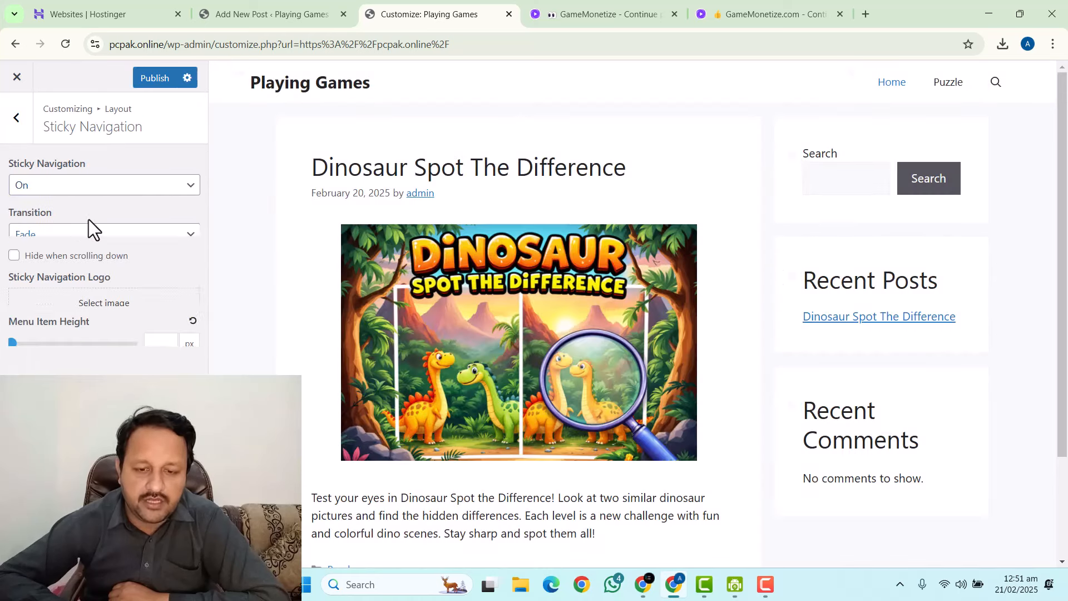
click(51, 236)
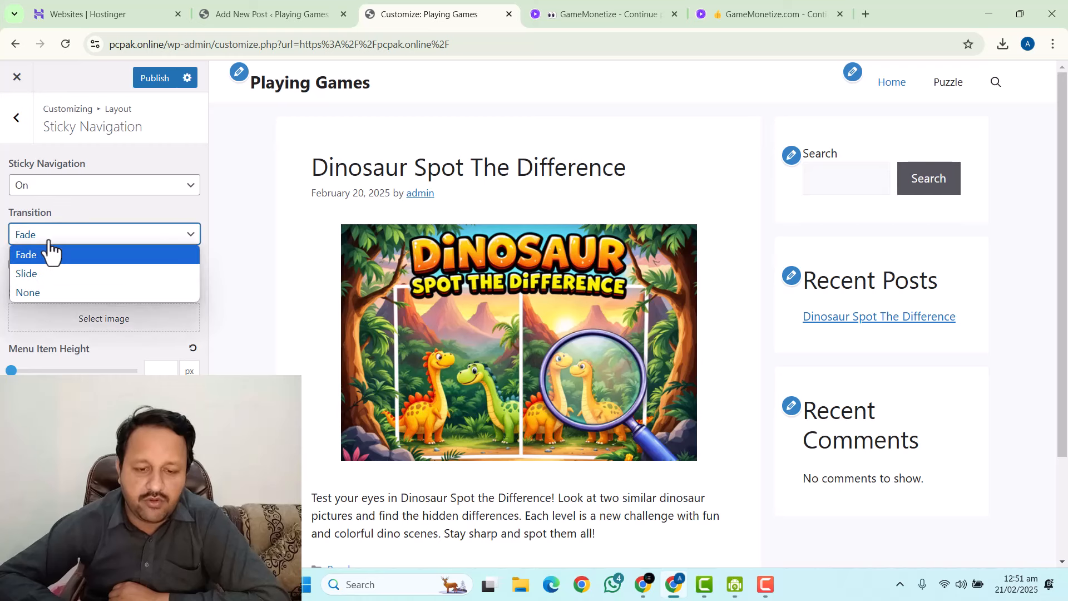
click(59, 294)
Leave 'Hide when scrolling down' unchecked for the sticky menu and publish.
click(14, 265)
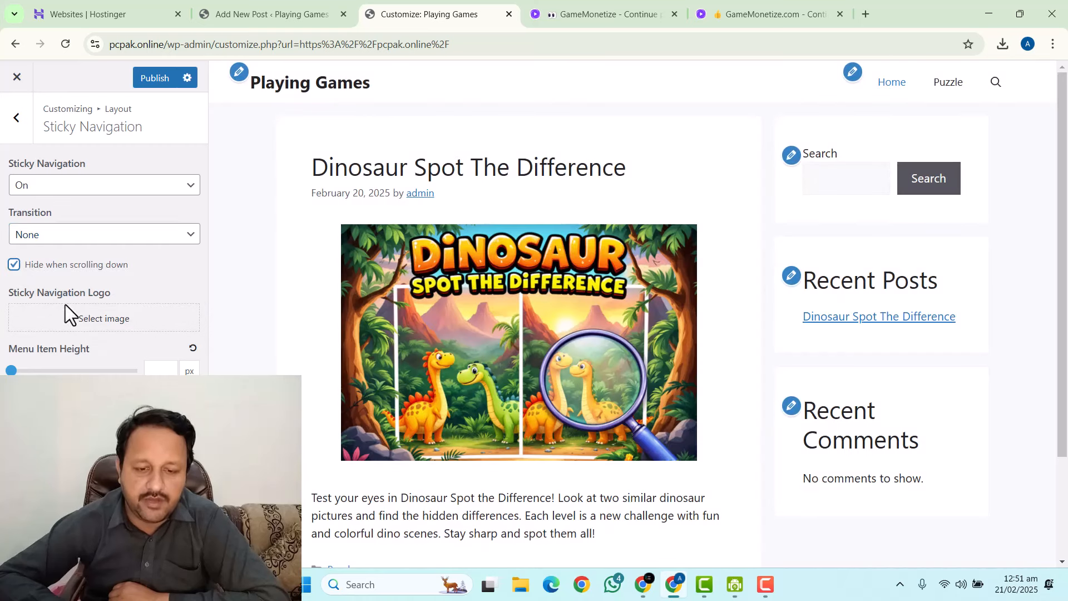
click(14, 265)
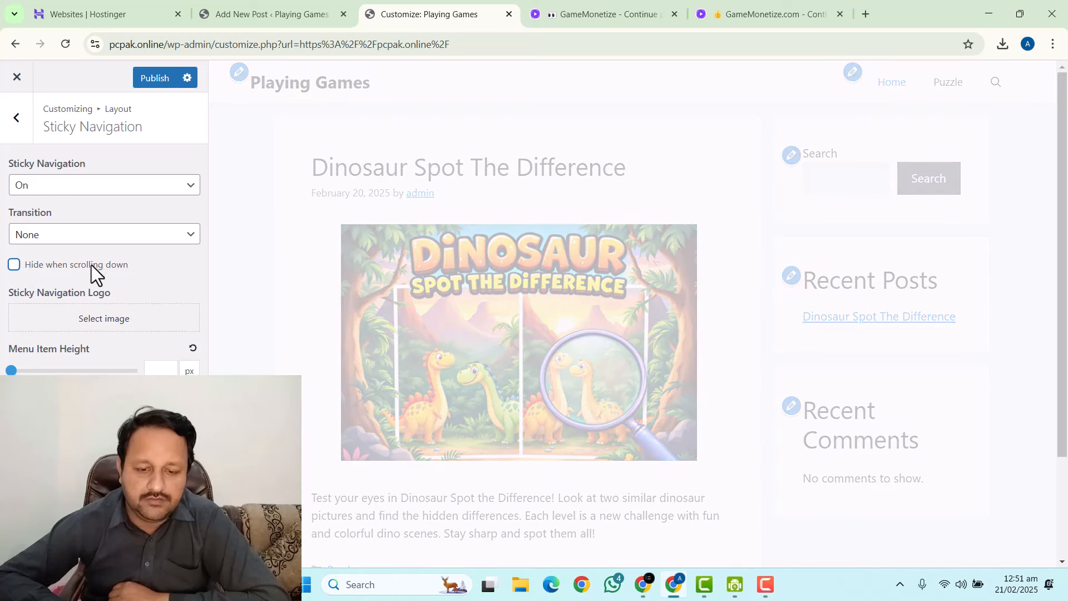
click(148, 82)
click(26, 135)
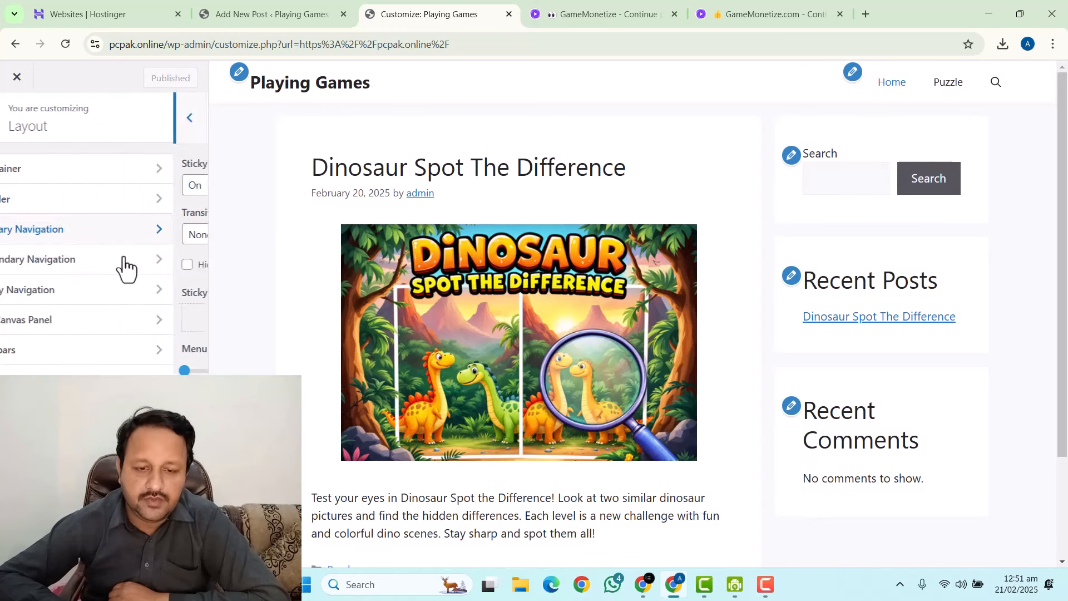
Review the Off Canvas Panel and keep the sidebar layout at Content / Sidebar.
click(36, 323)
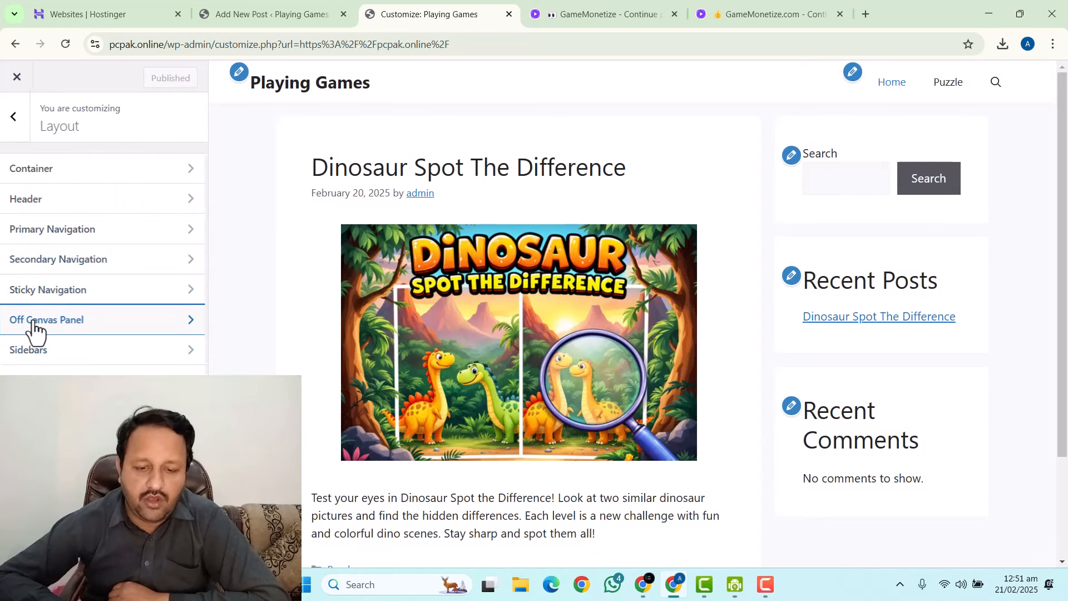
click(16, 123)
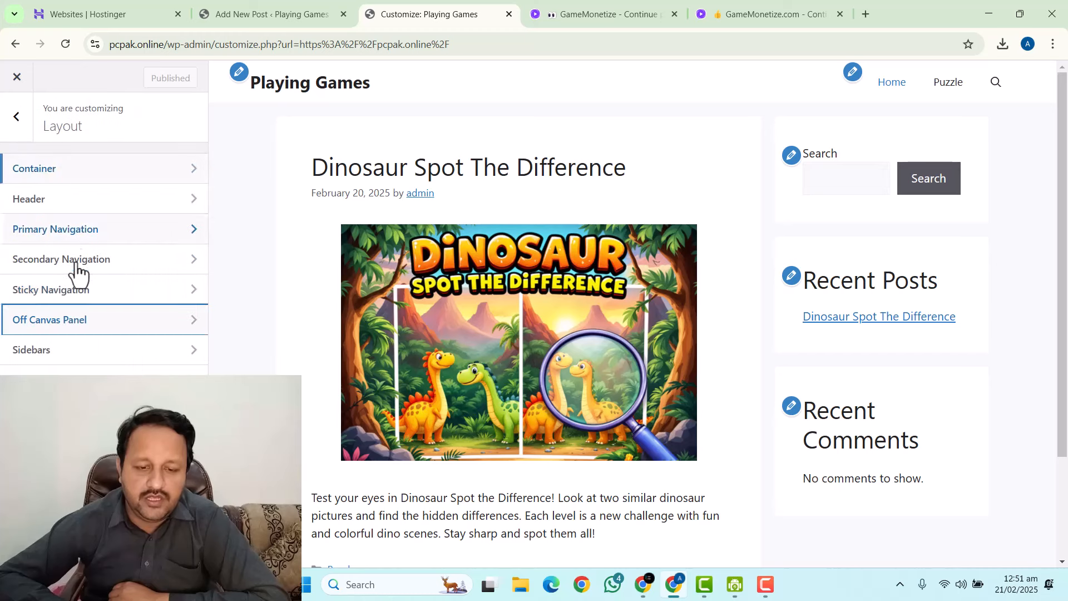
click(53, 349)
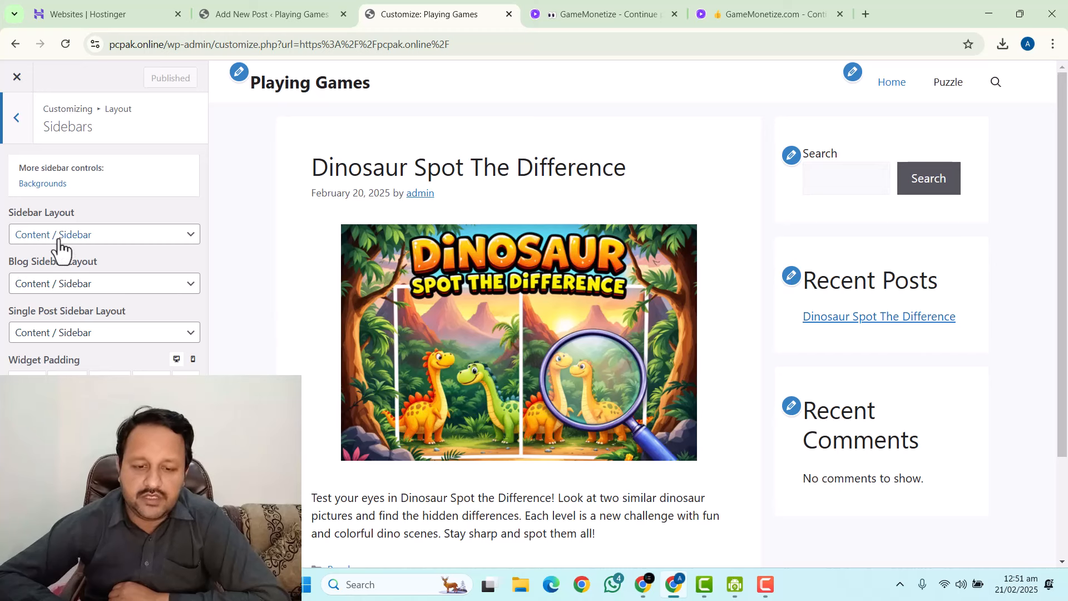
click(94, 236)
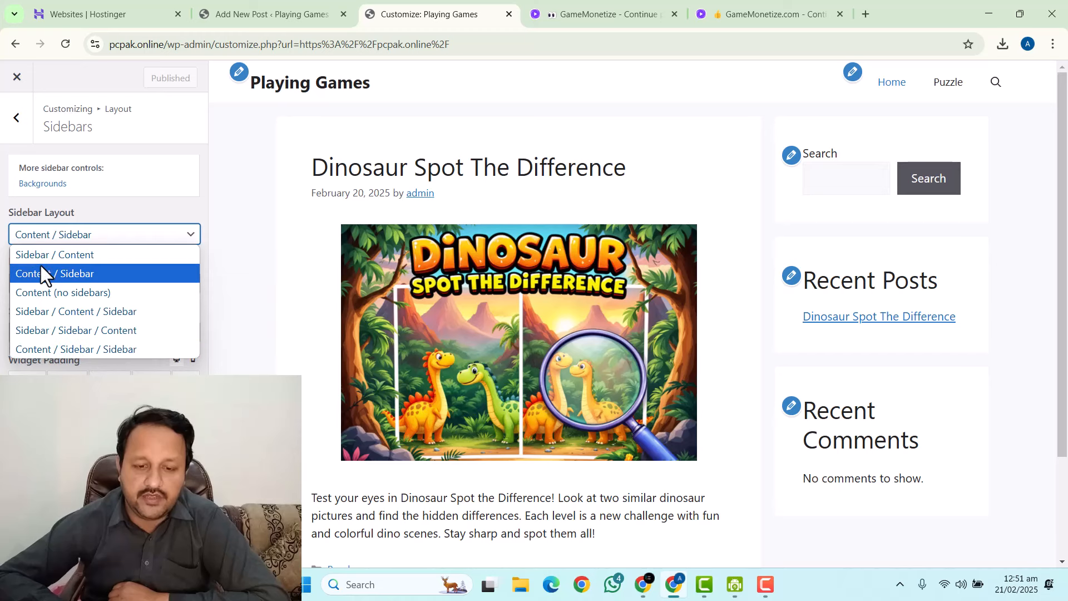
click(152, 185)
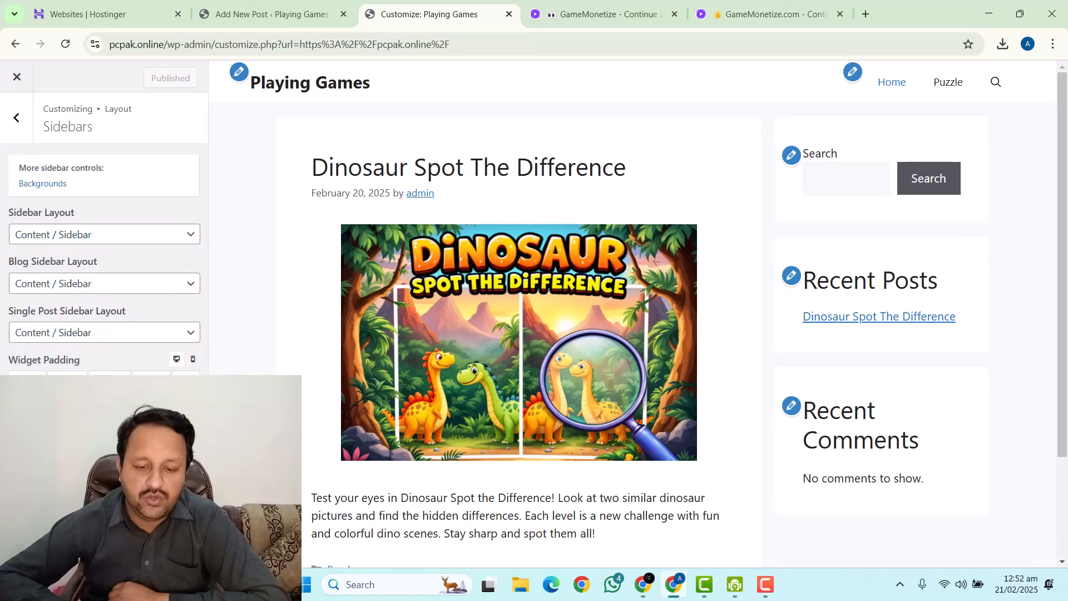
click(17, 134)
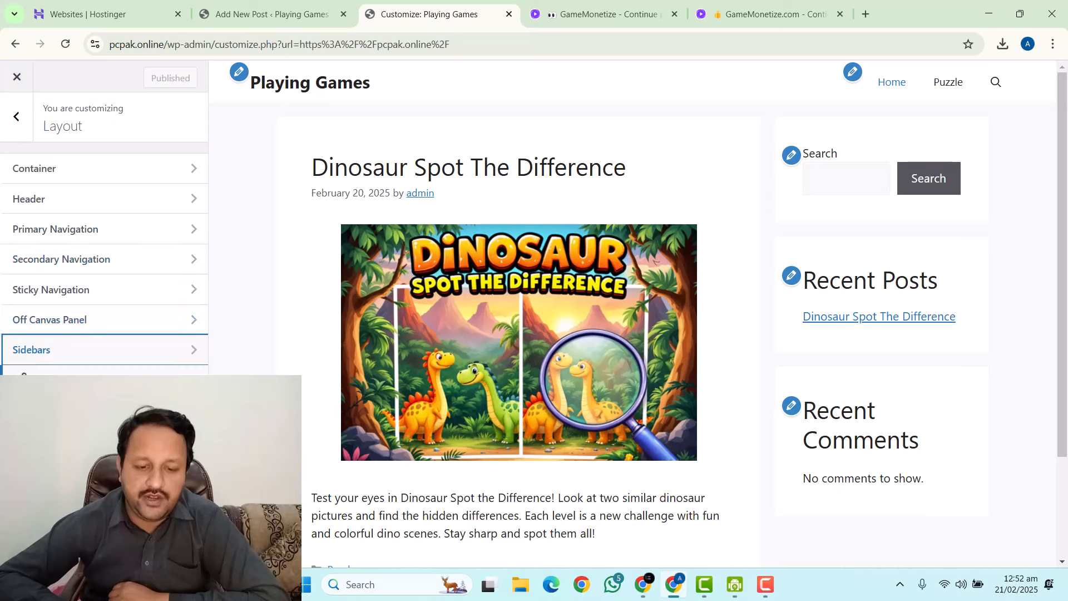
Set blog excerpts to 20 words with a Read more button, hiding categories and tags.
click(24, 374)
double_click(17, 298)
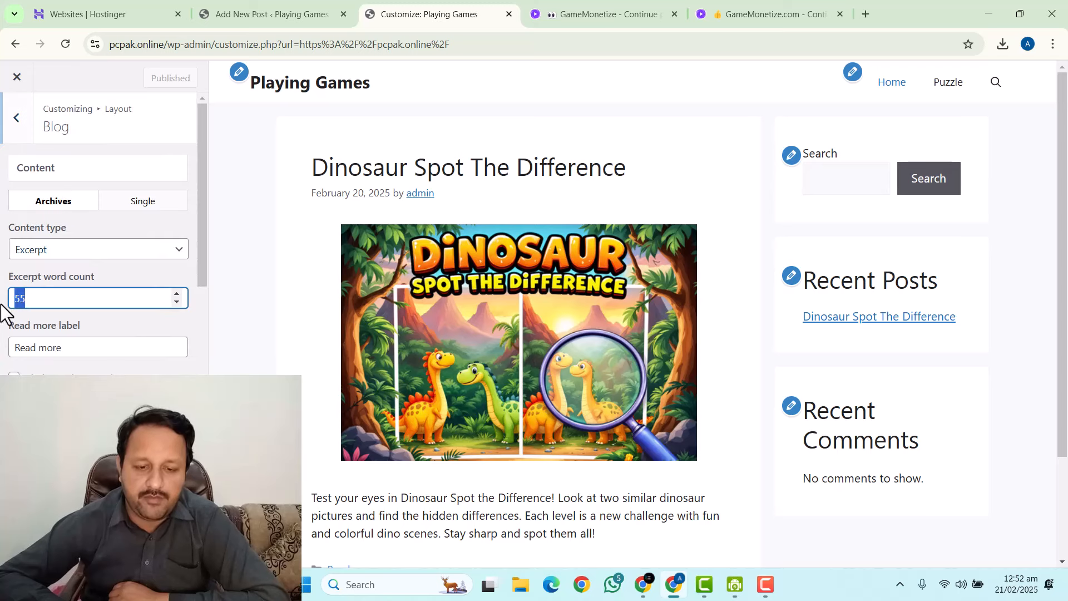
text(20)
scroll(79, 295, down, 2)
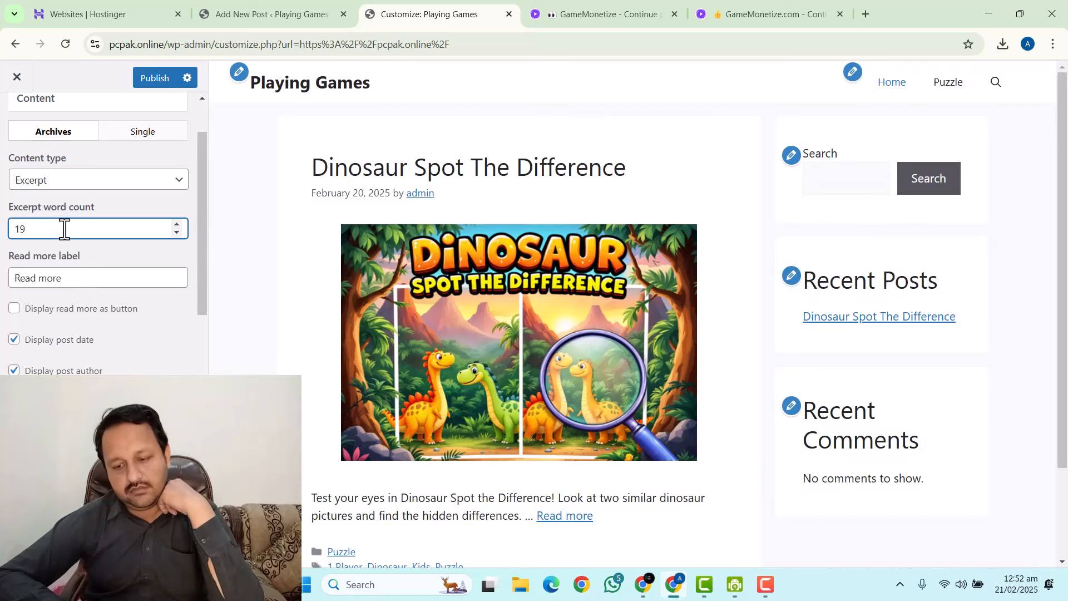
drag(64, 229, 5, 231)
text(20)
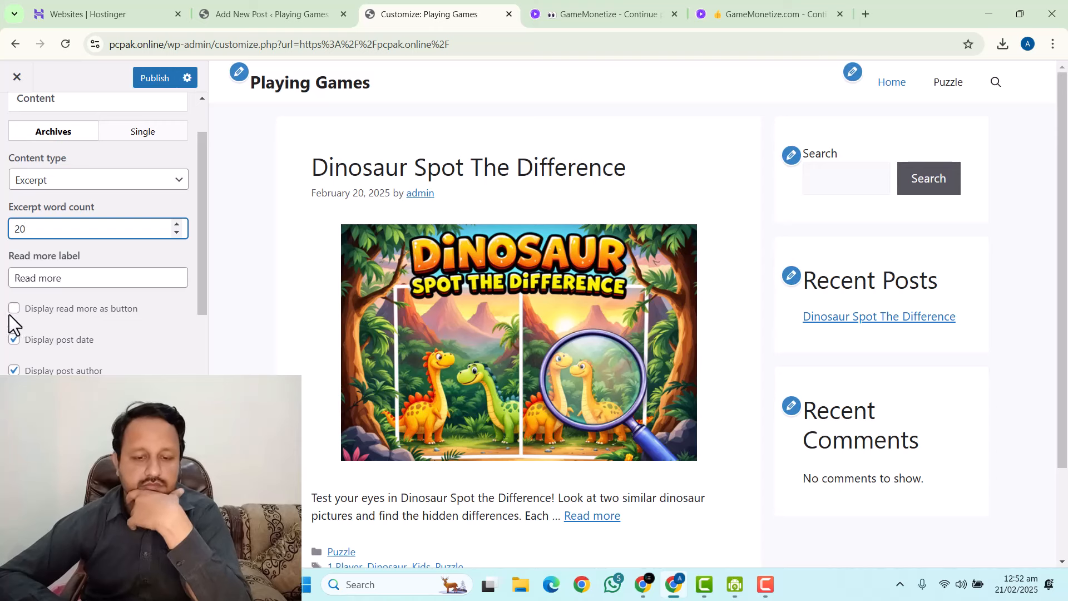
click(13, 309)
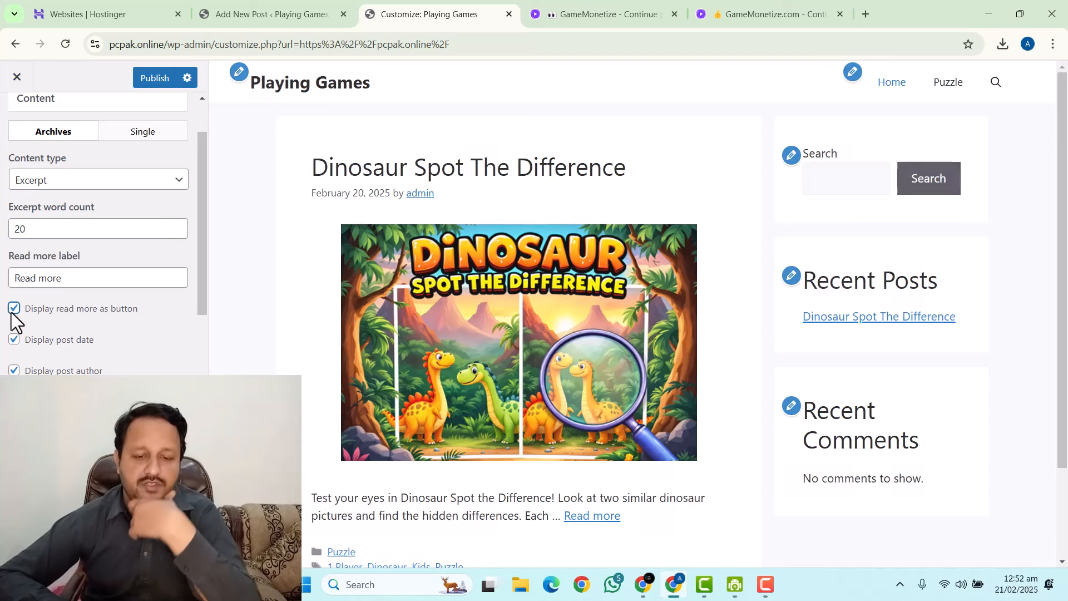
scroll(33, 320, down, 1)
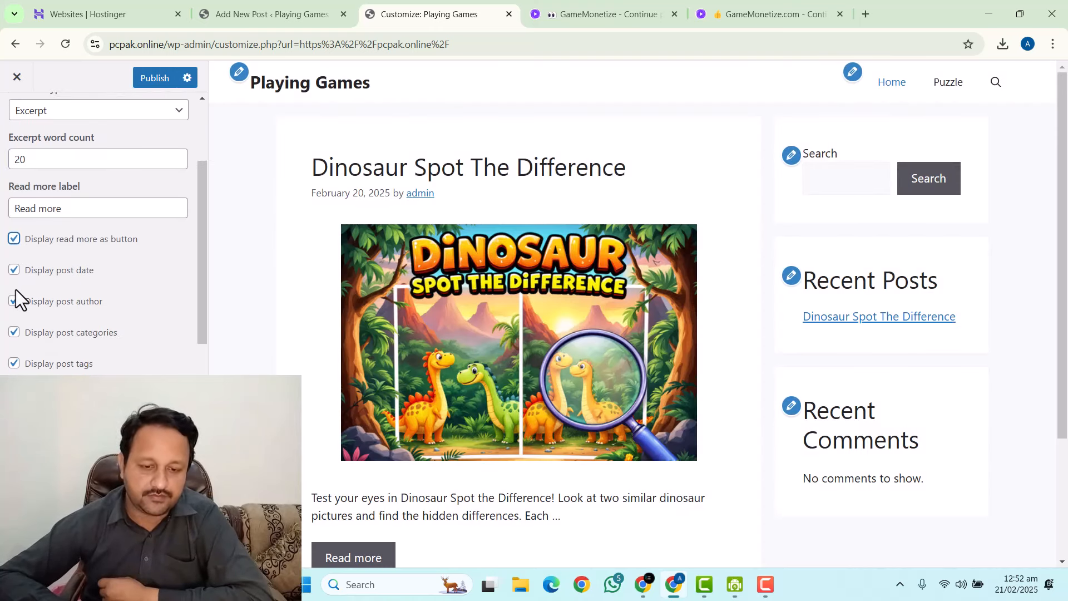
click(14, 333)
click(14, 364)
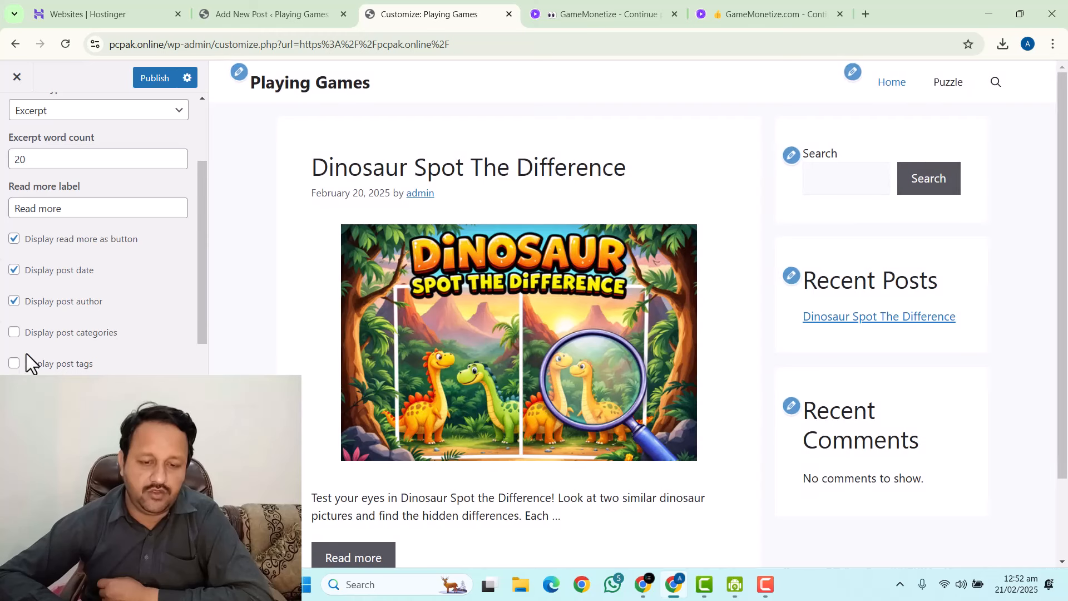
Left-align blog featured images at medium_large size and publish.
scroll(31, 306, down, 5)
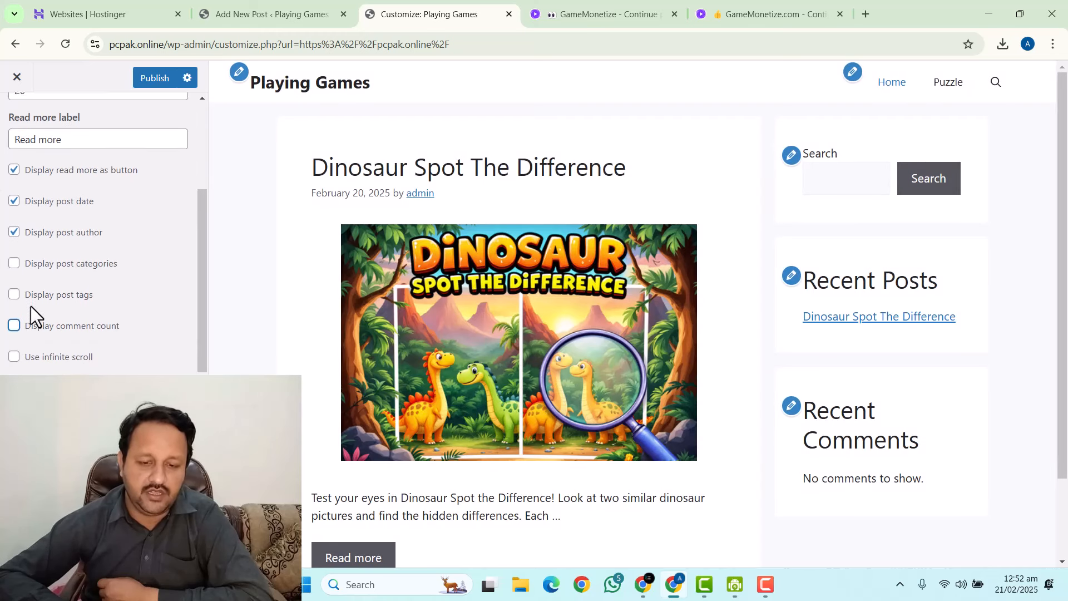
scroll(34, 308, down, 2)
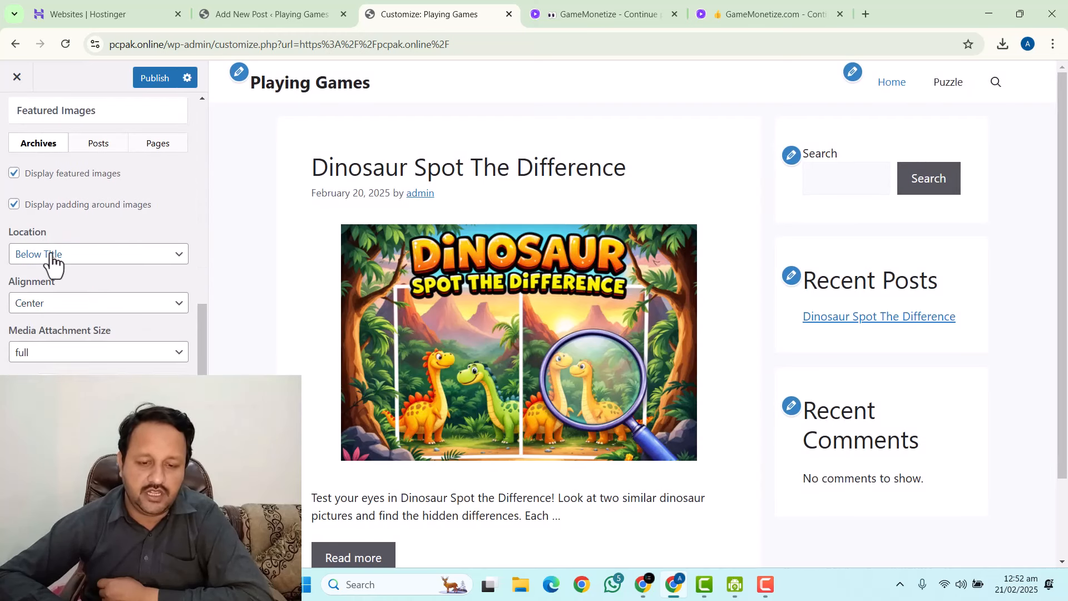
click(39, 312)
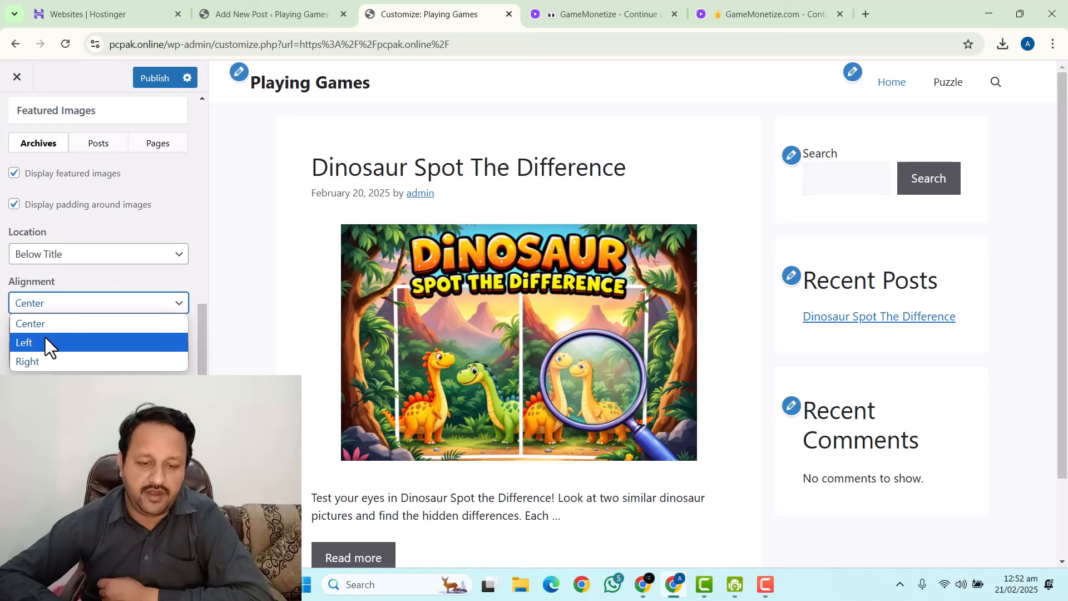
click(45, 336)
click(45, 352)
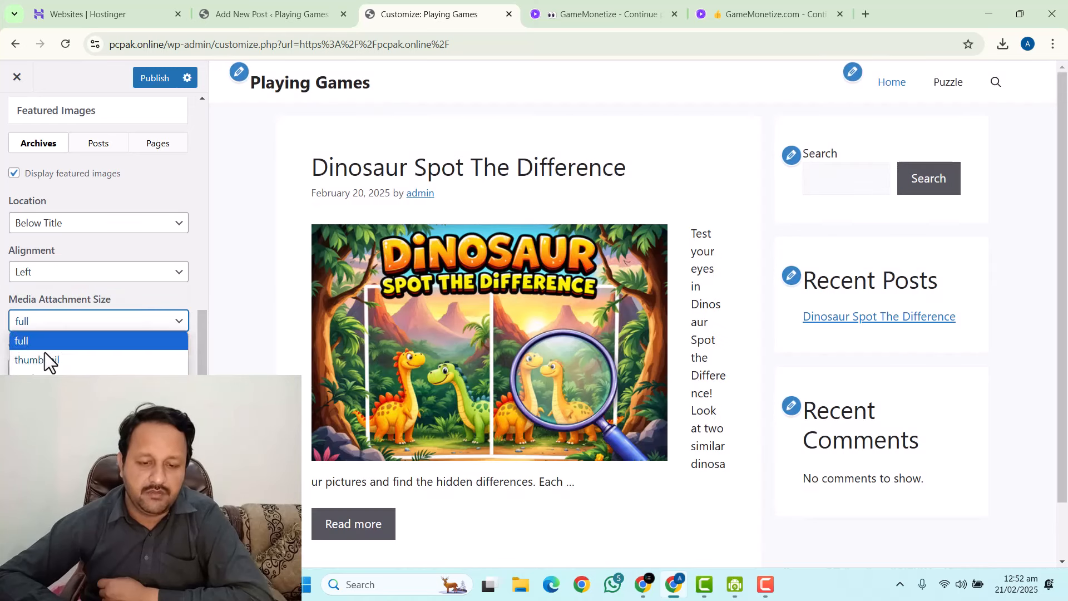
click(44, 397)
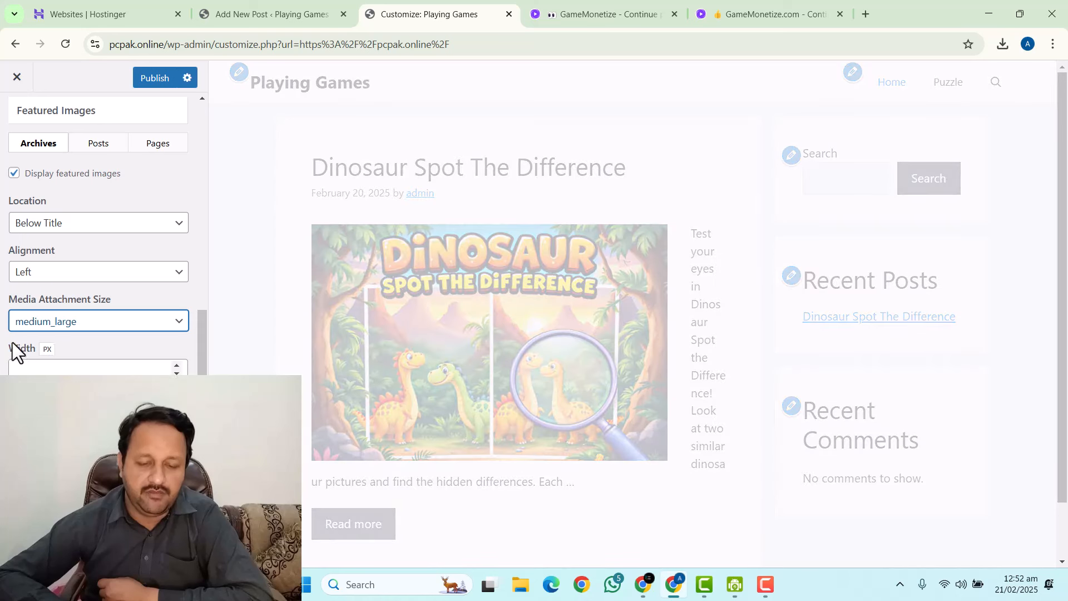
click(153, 79)
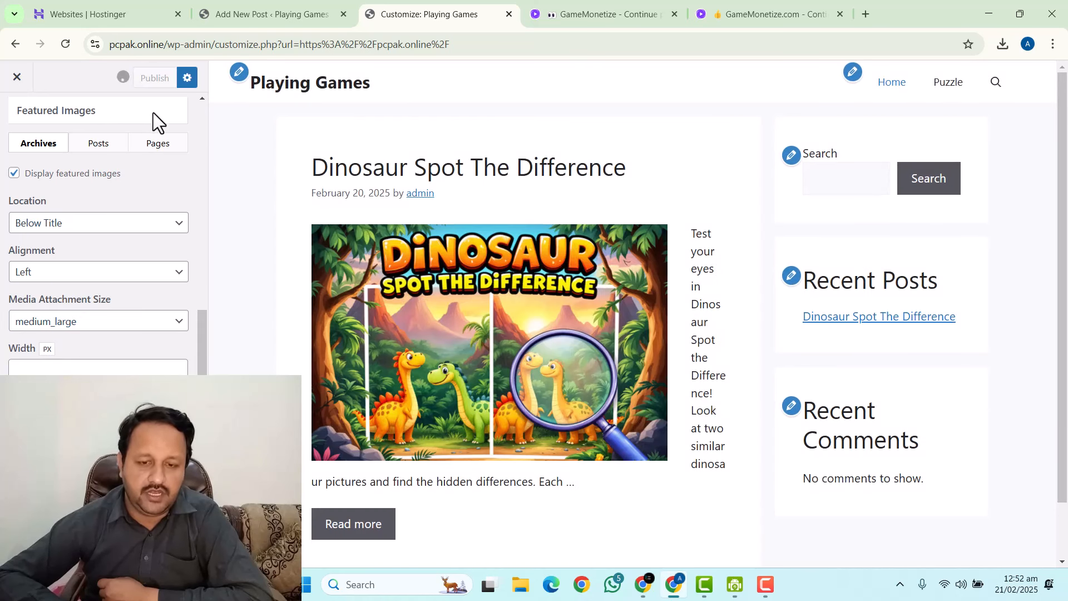
scroll(76, 274, up, 3)
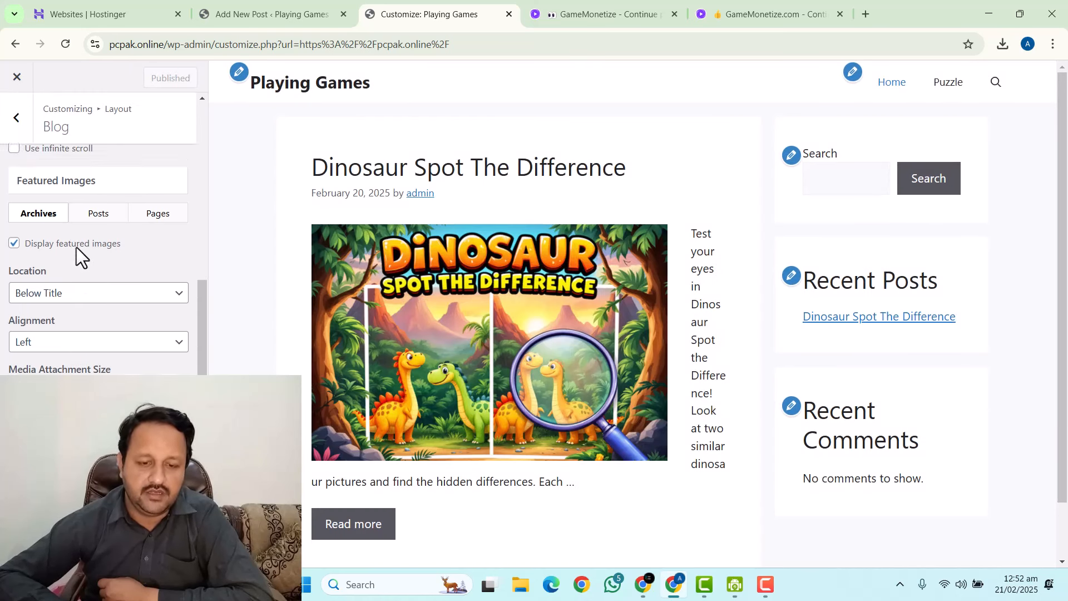
scroll(78, 246, up, 5)
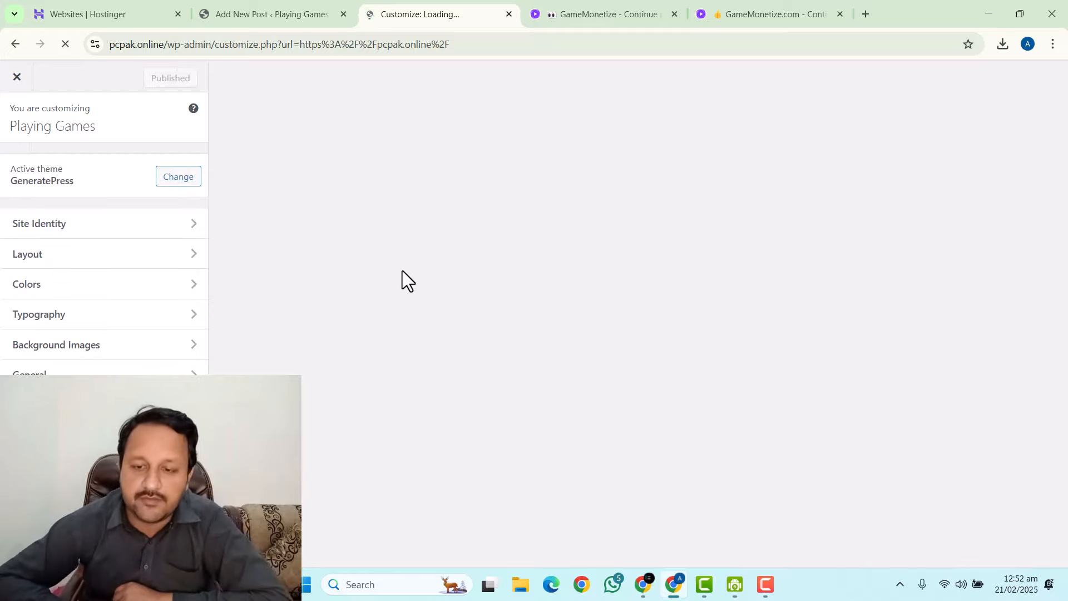
Revisit Layout > Blog featured image settings and publish the blog layout again.
scroll(392, 295, down, 2)
scroll(392, 300, down, 1)
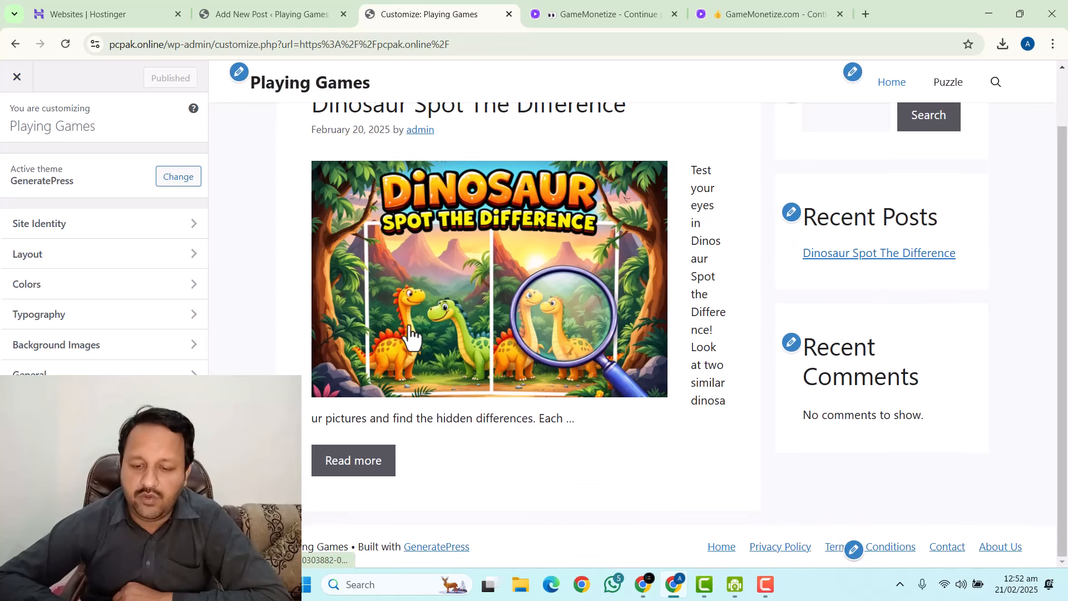
click(56, 257)
click(59, 377)
scroll(86, 313, down, 7)
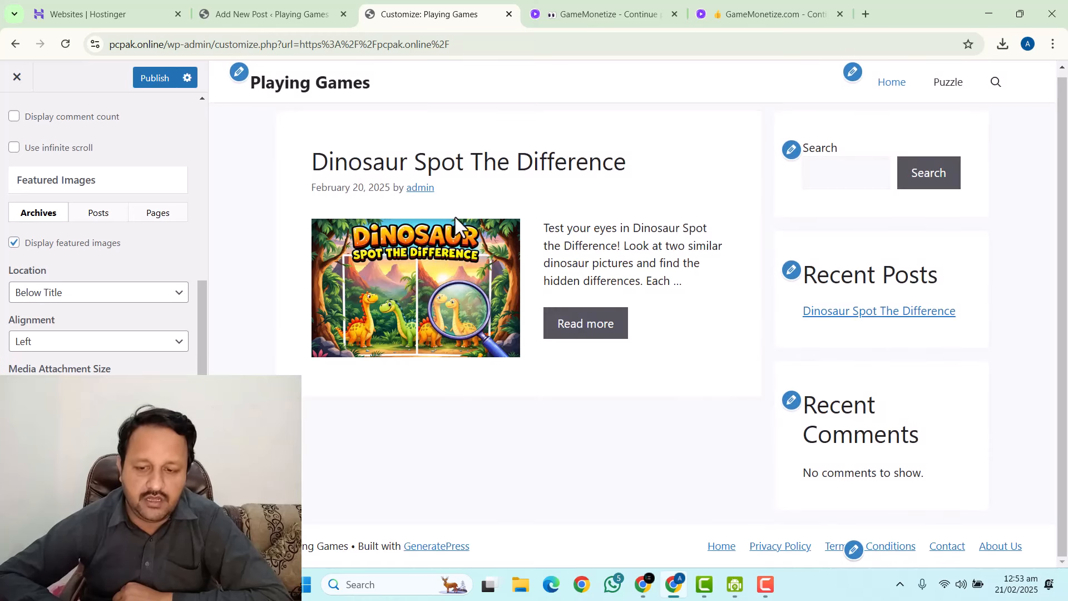
click(153, 78)
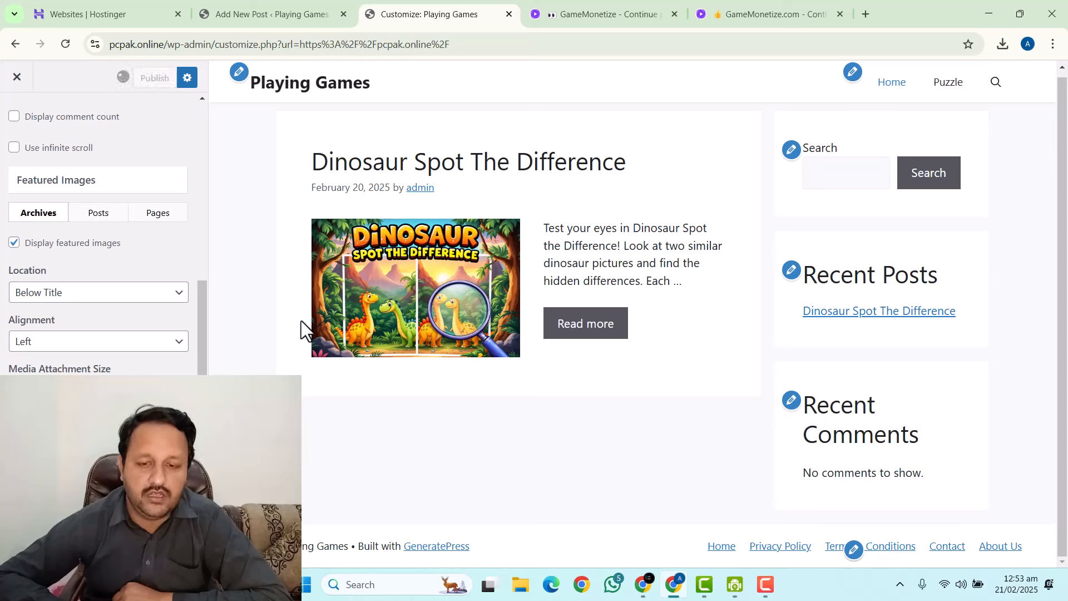
scroll(121, 288, up, 1)
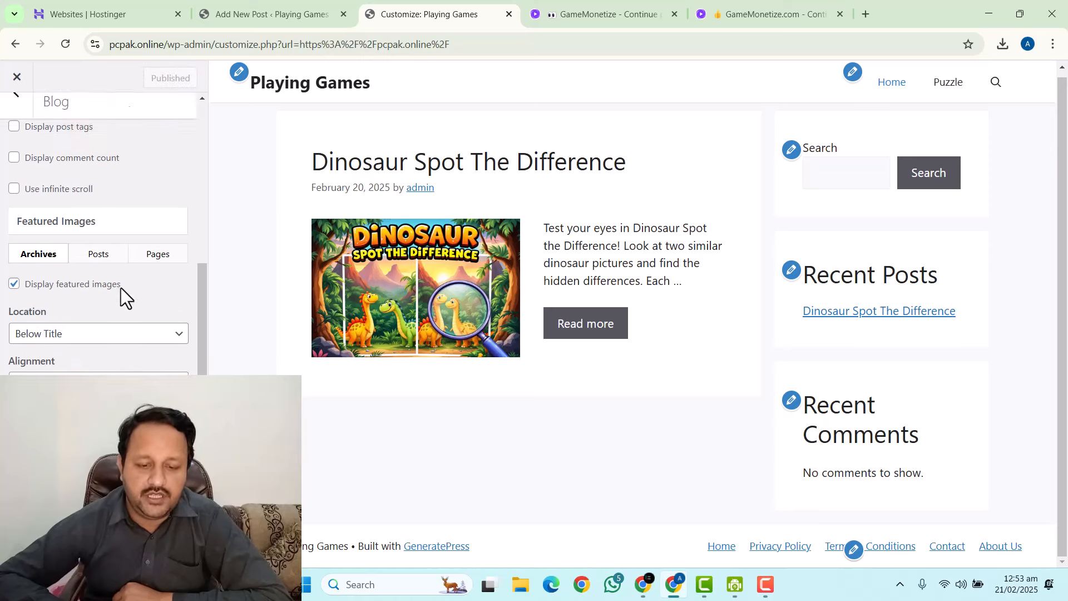
scroll(118, 286, down, 3)
scroll(118, 279, up, 10)
Remove all footer widget areas in the Footer layout settings.
click(24, 133)
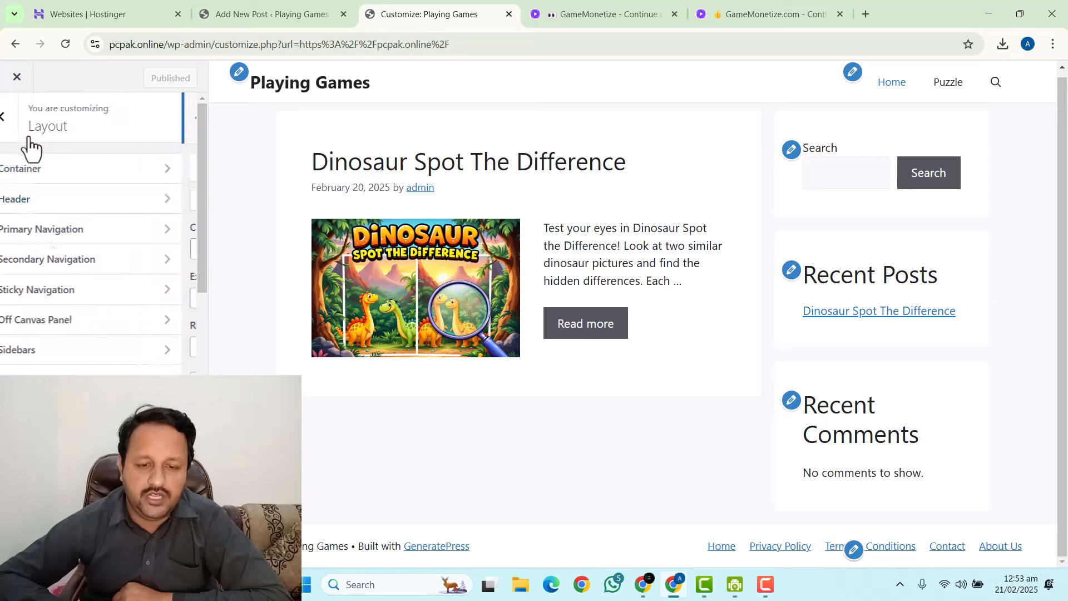
click(55, 380)
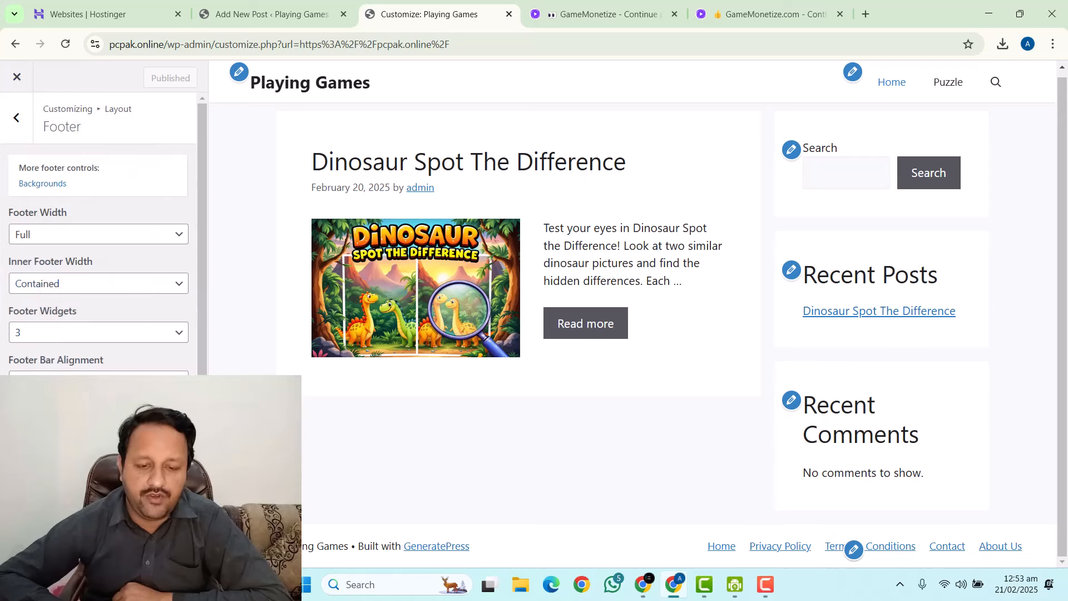
click(34, 333)
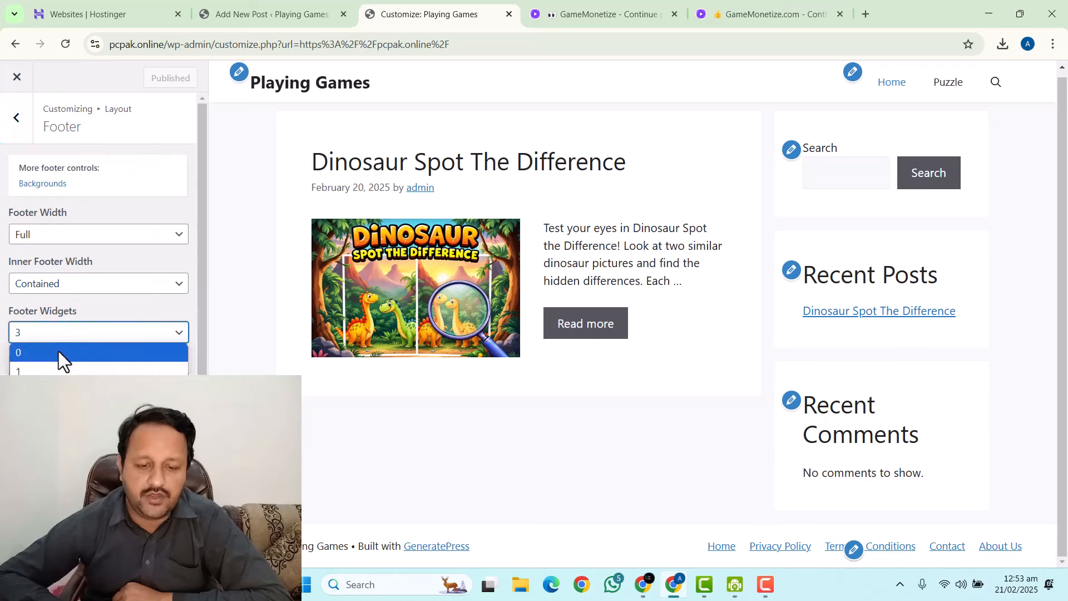
click(59, 351)
Delete the theme credit from the footer copyright line and publish.
scroll(55, 261, down, 3)
scroll(67, 303, down, 1)
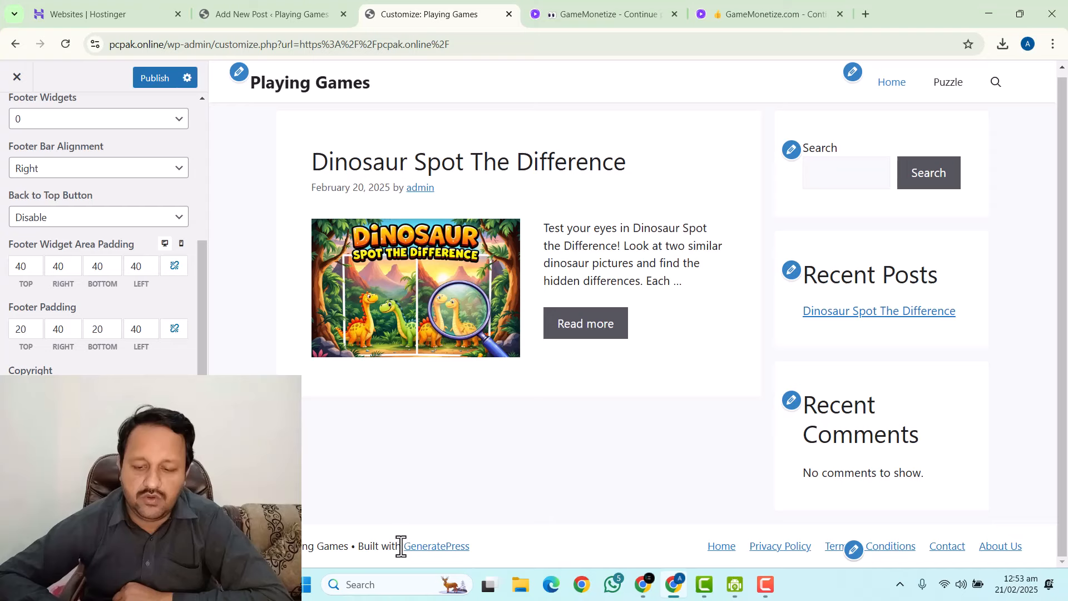
drag(401, 547, 305, 546)
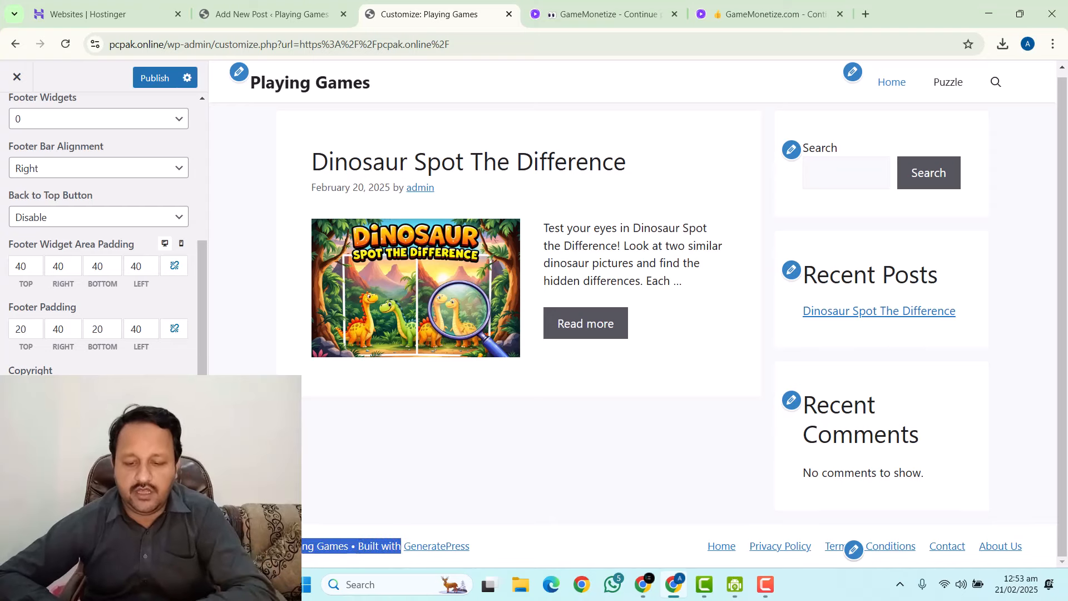
key(BackSpace)
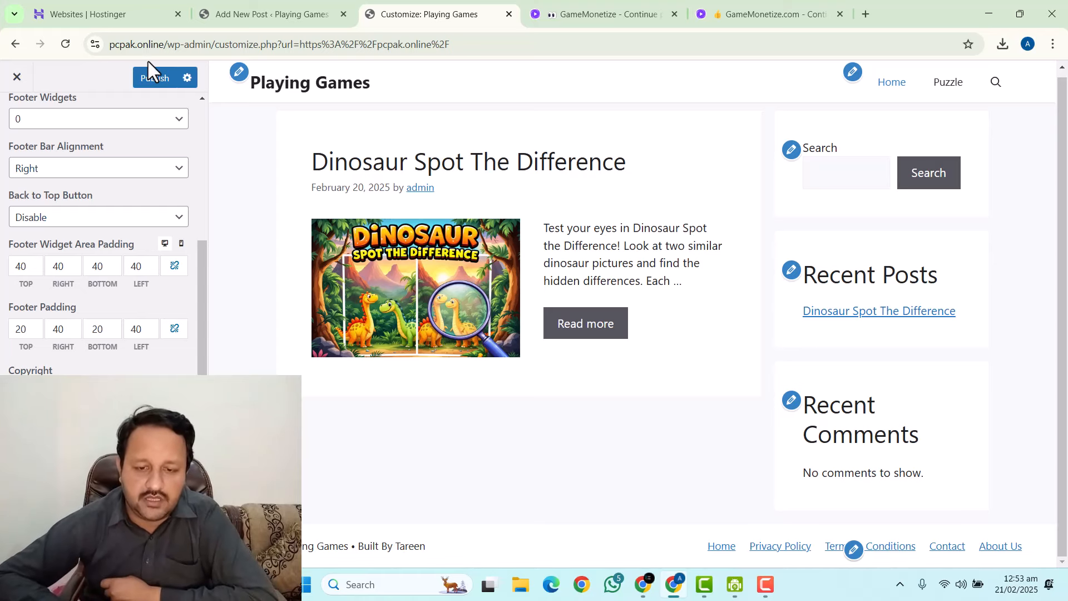
click(142, 78)
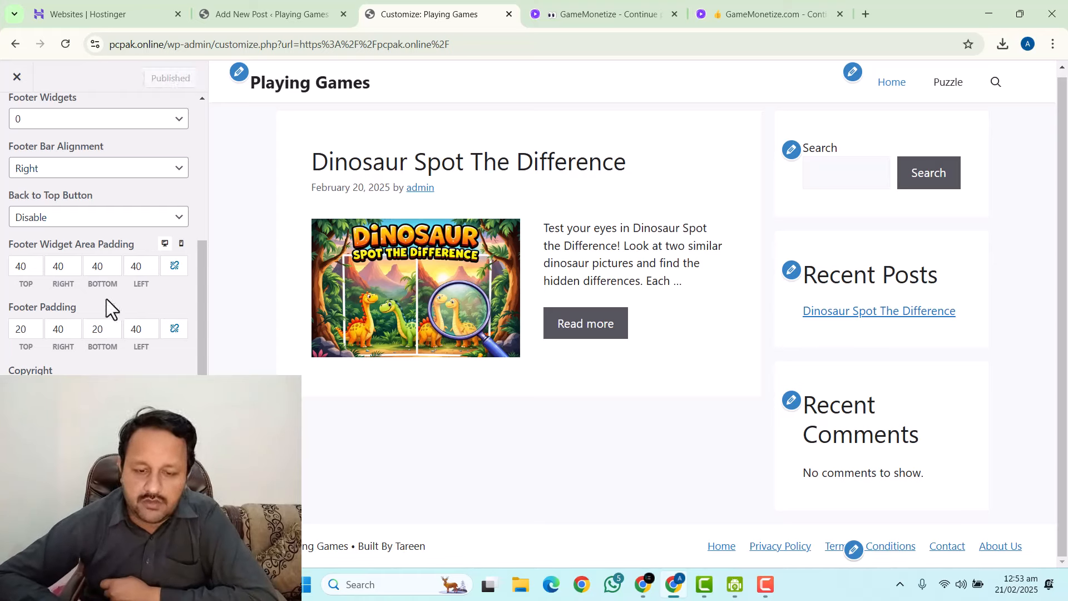
scroll(65, 367, up, 5)
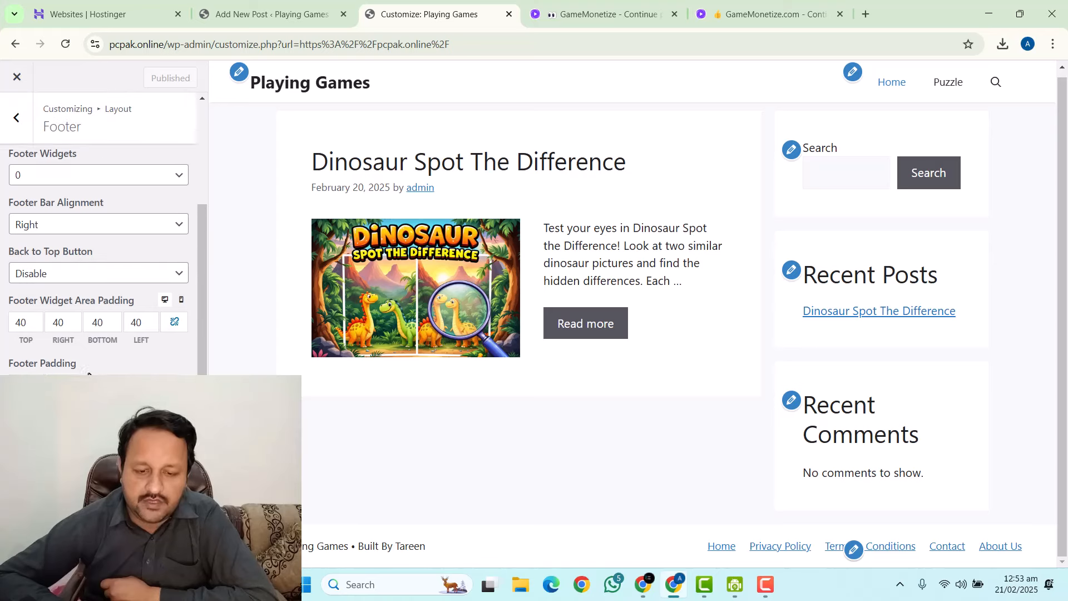
Navigate back to the main Customizer menu and open Colors.
click(19, 135)
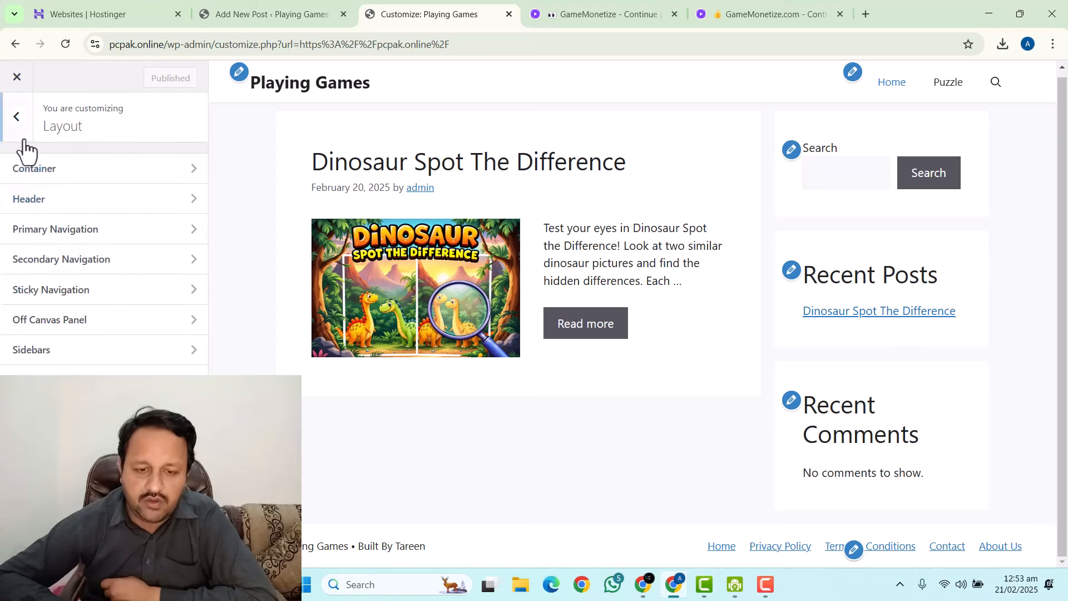
click(23, 138)
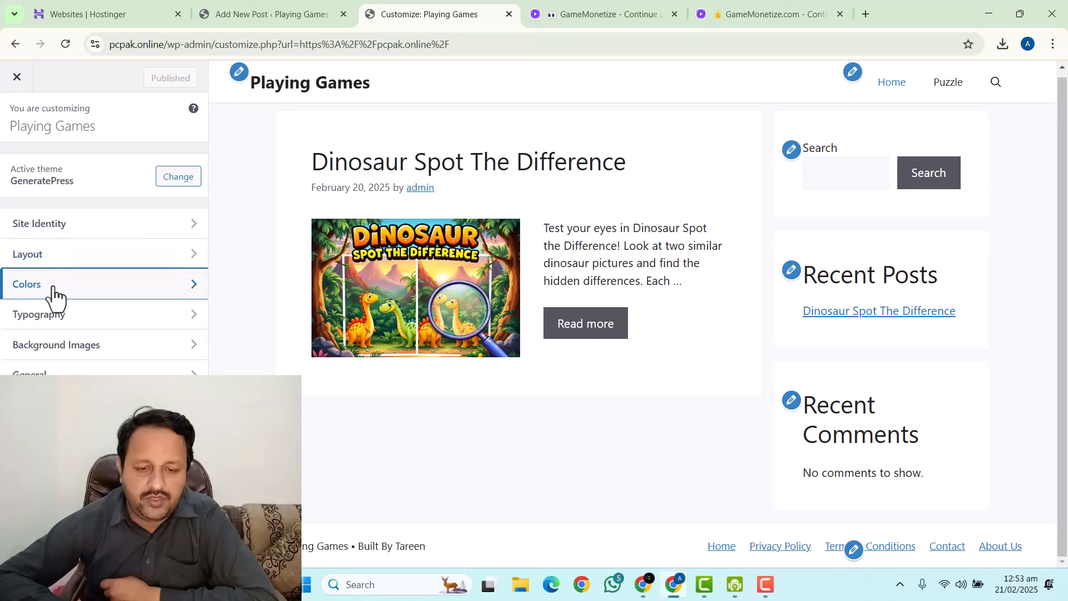
click(53, 286)
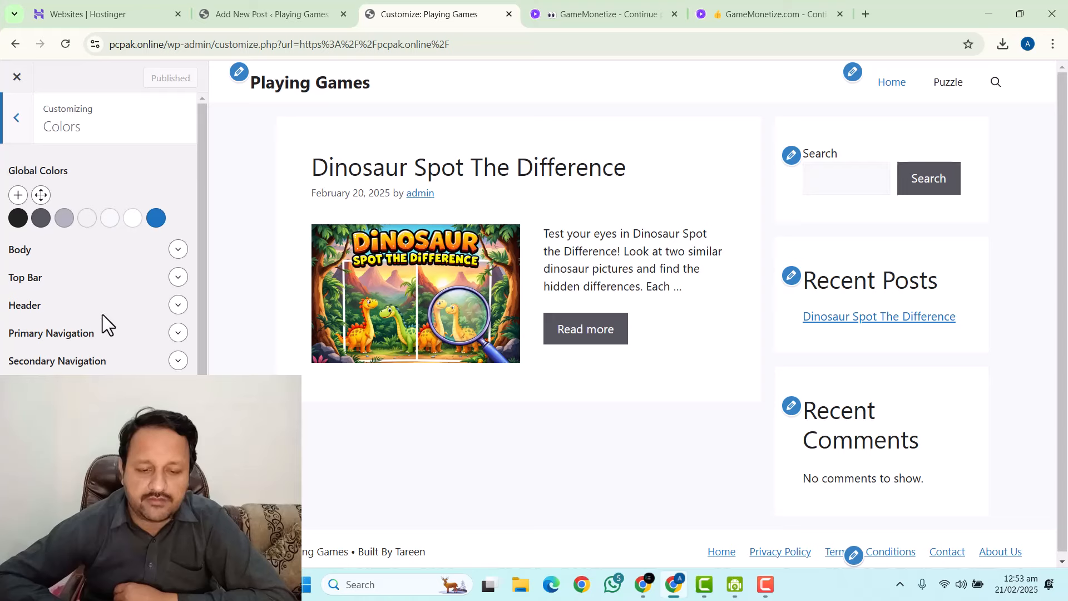
Give the header a black background with white text, link, link hover, site title and tagline colours, and publish.
click(173, 307)
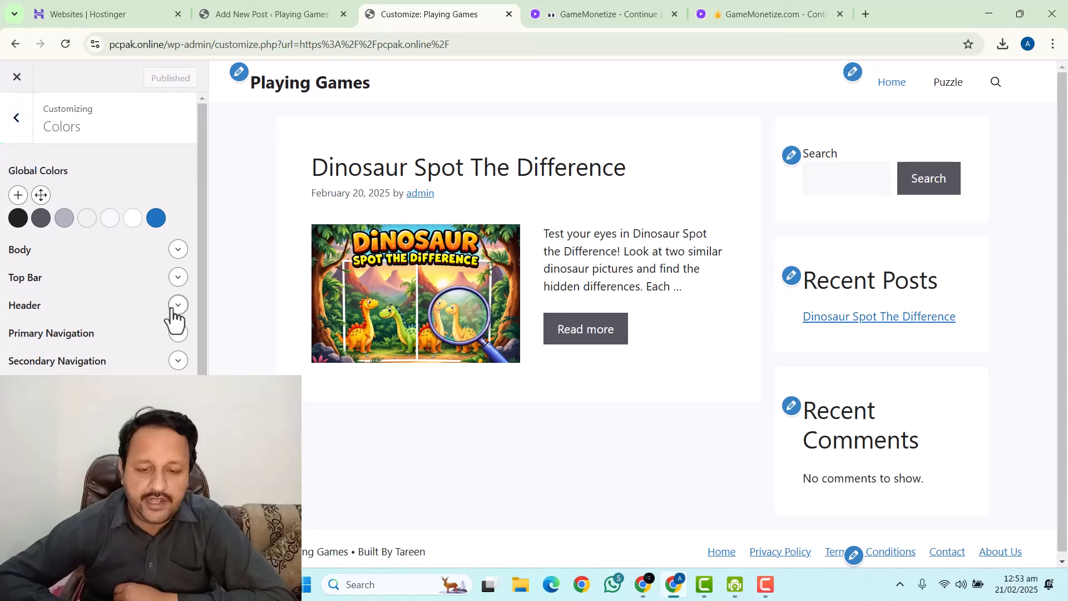
click(178, 337)
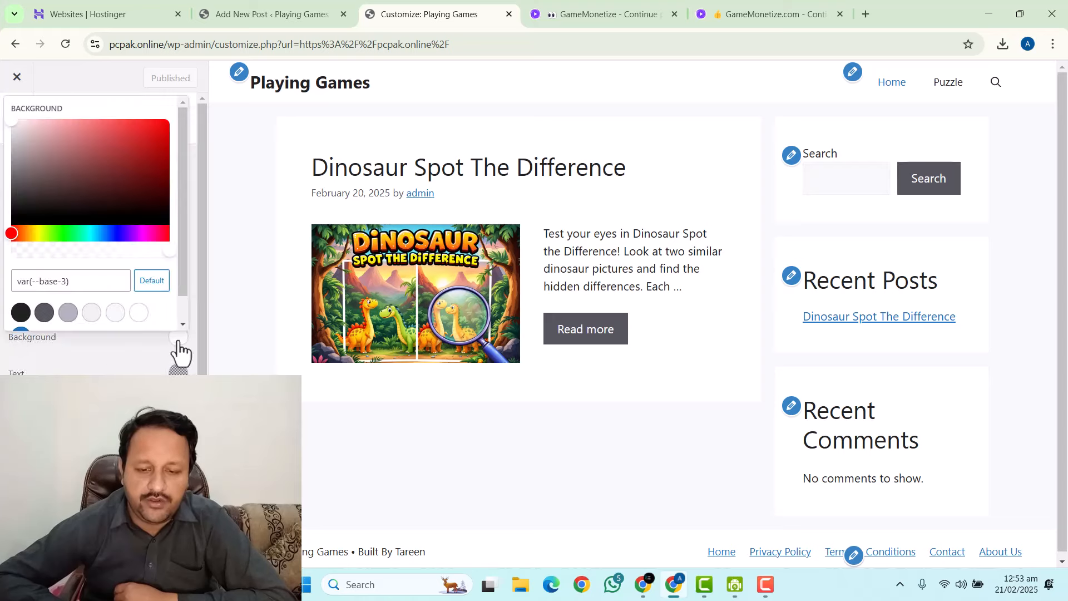
click(21, 312)
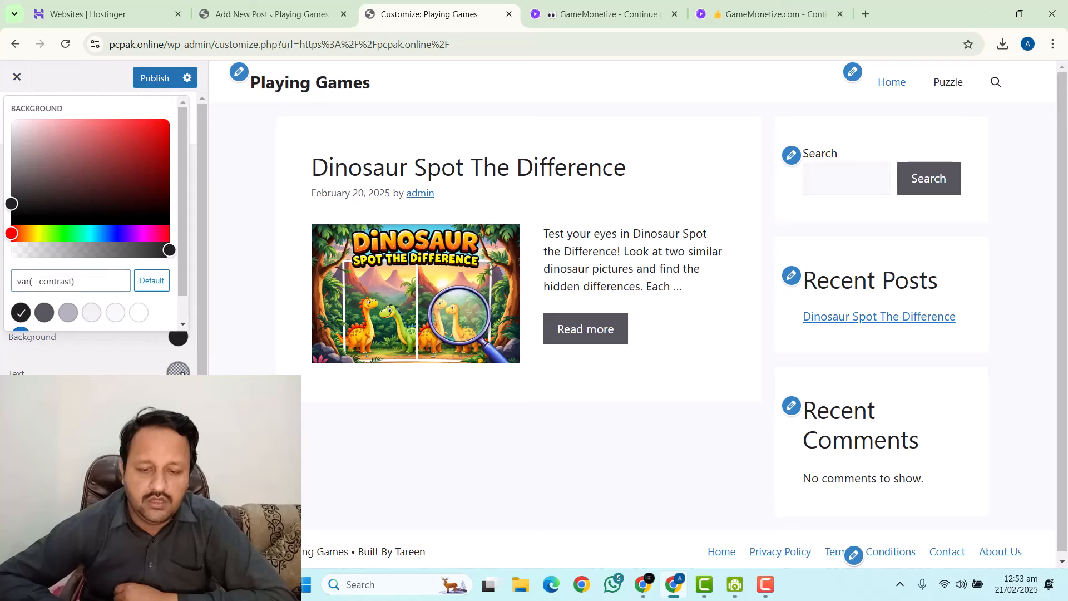
click(178, 371)
click(139, 341)
click(178, 407)
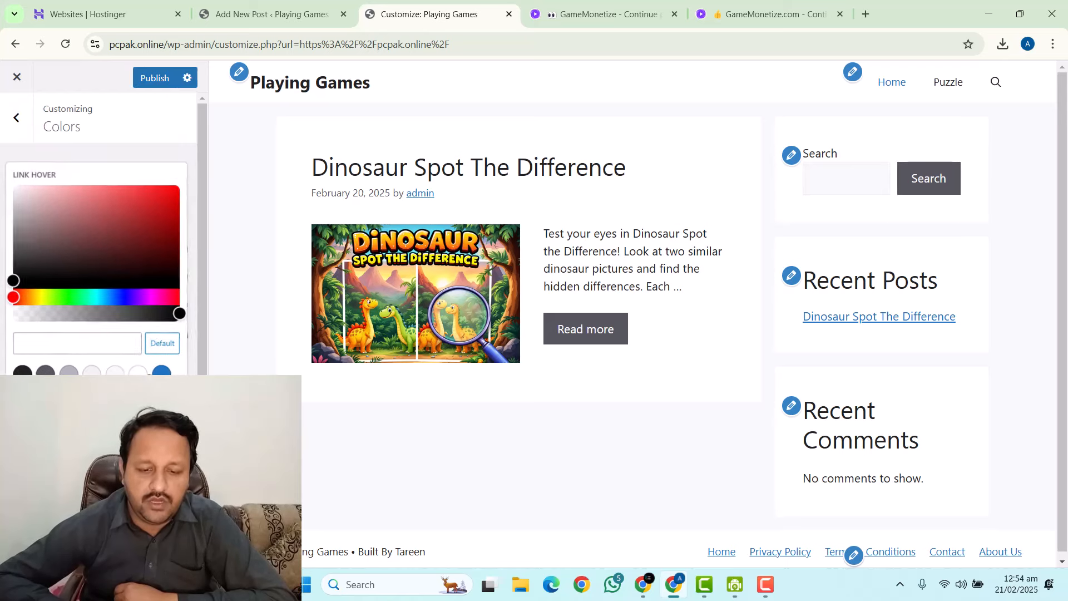
click(139, 371)
click(156, 407)
click(139, 372)
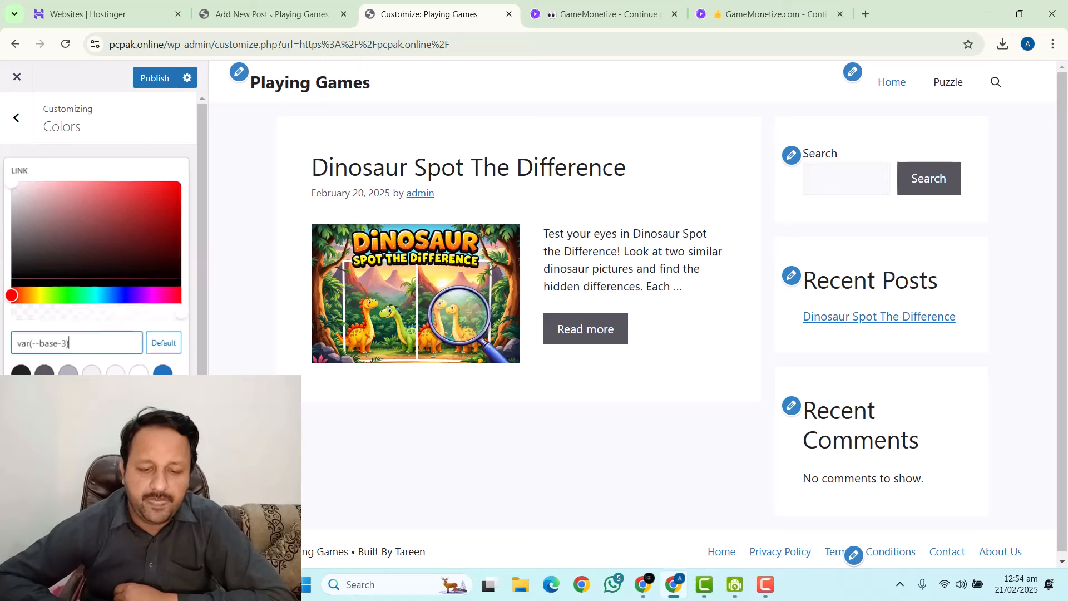
click(178, 442)
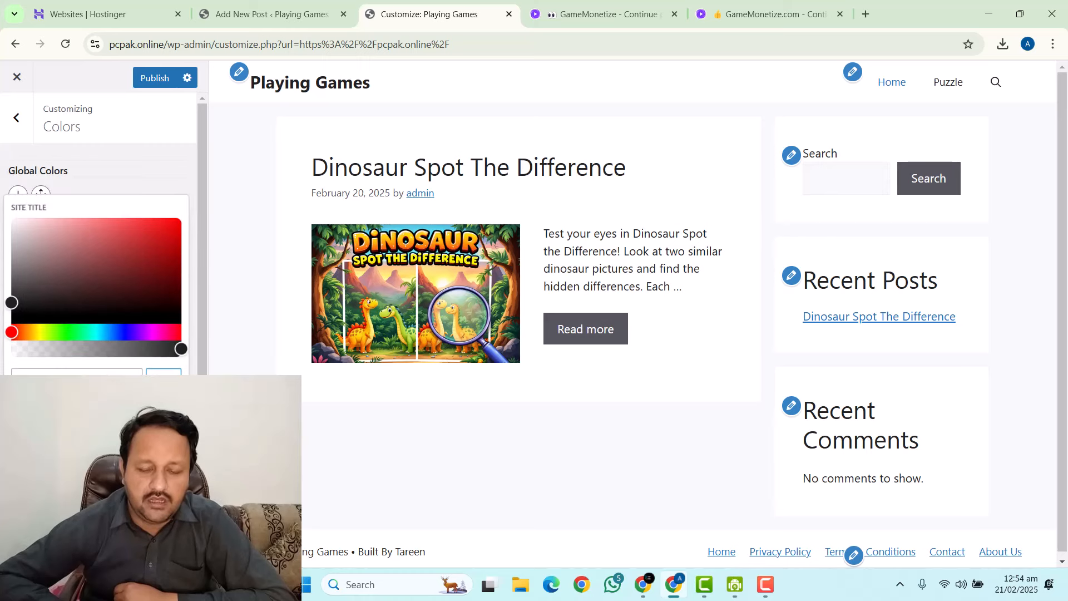
click(139, 407)
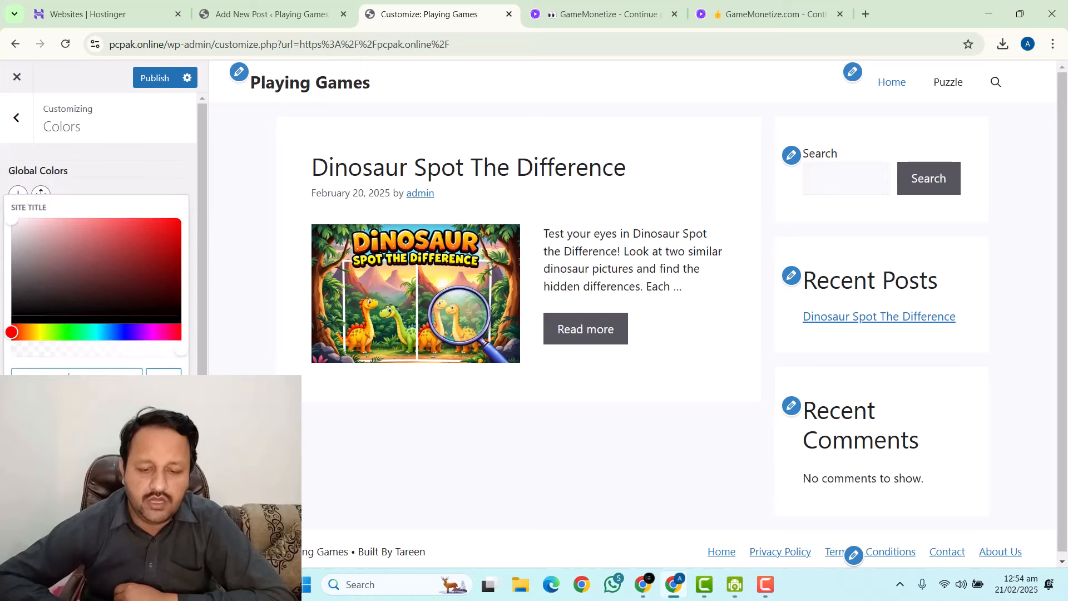
click(178, 479)
click(139, 444)
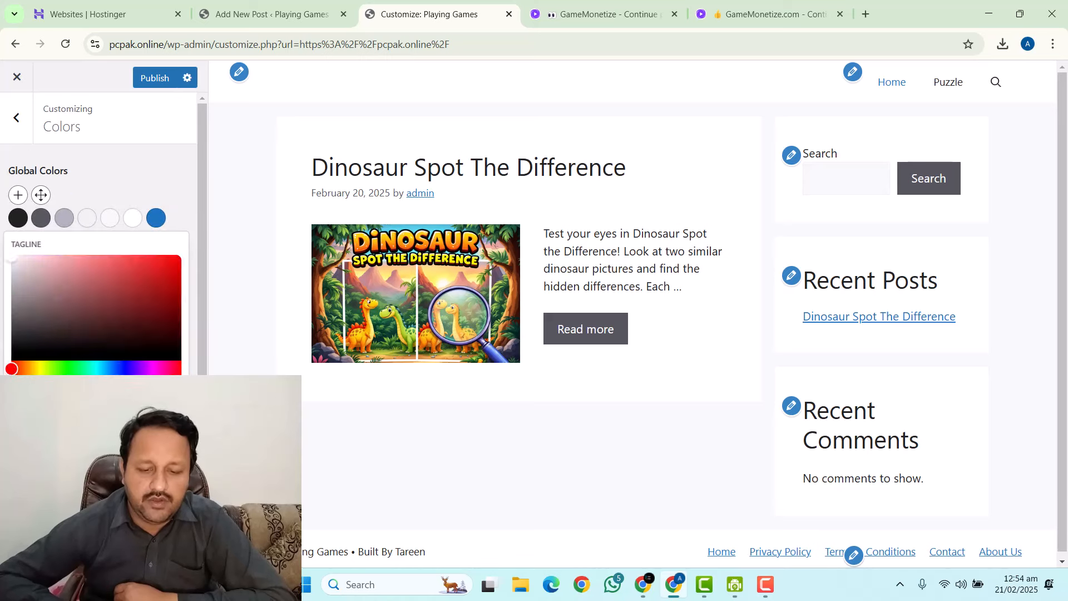
click(155, 78)
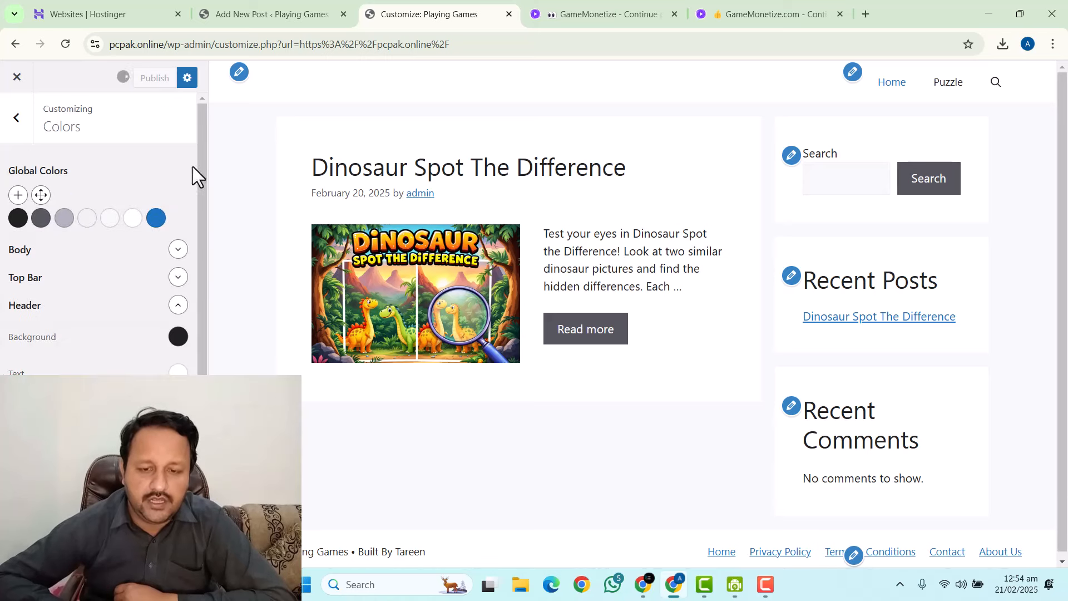
Set the Primary Navigation background, hover background and current-item background to black.
click(177, 305)
click(177, 333)
click(131, 365)
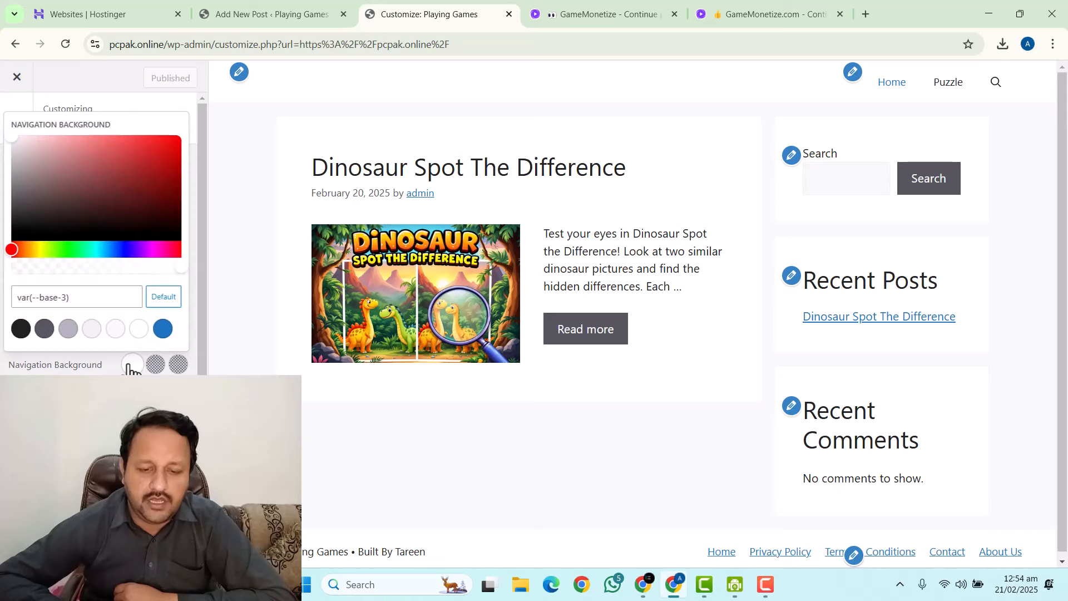
click(21, 328)
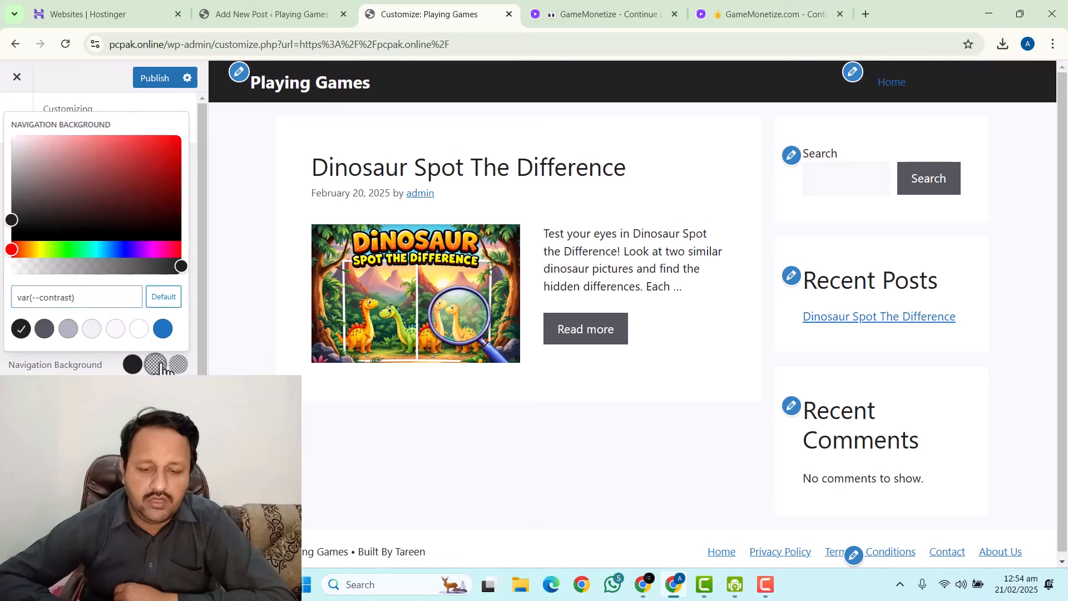
click(155, 364)
click(20, 328)
click(178, 364)
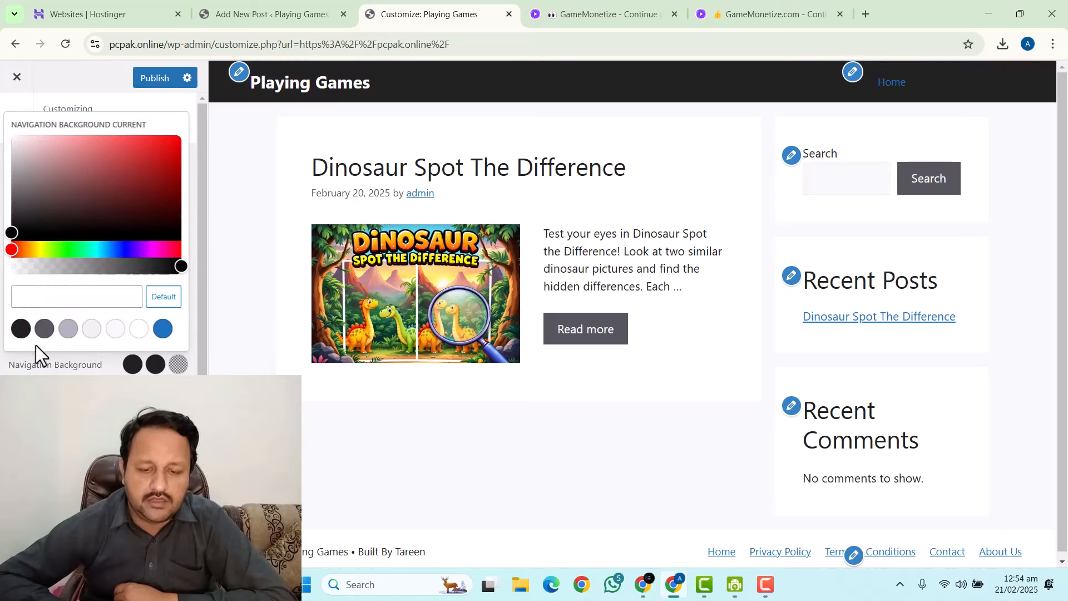
click(22, 329)
Make the navigation text, hover text and current-item text white, and publish.
click(133, 401)
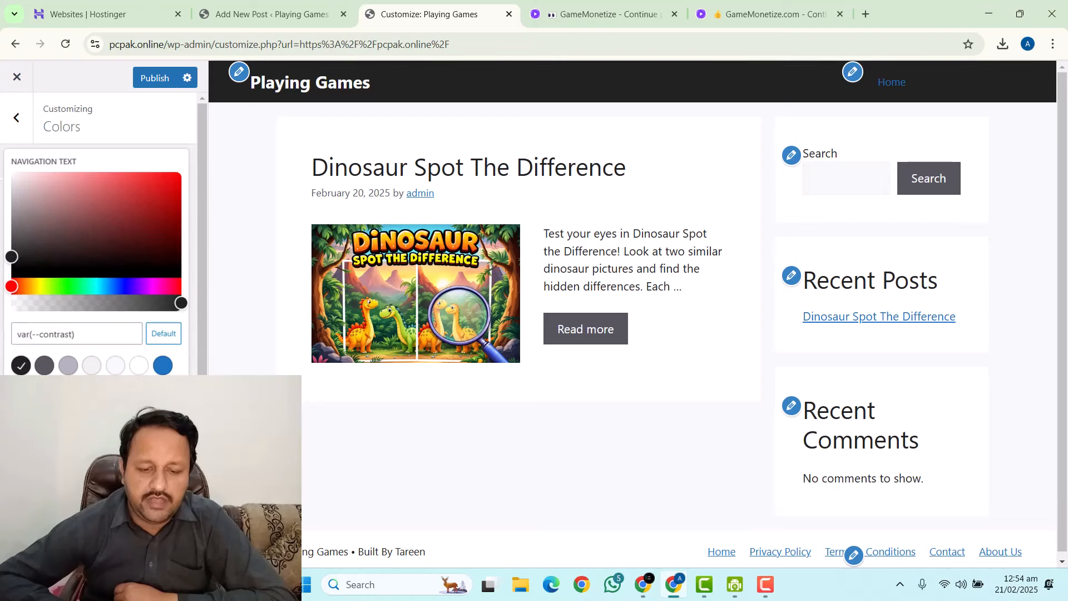
click(139, 367)
click(156, 401)
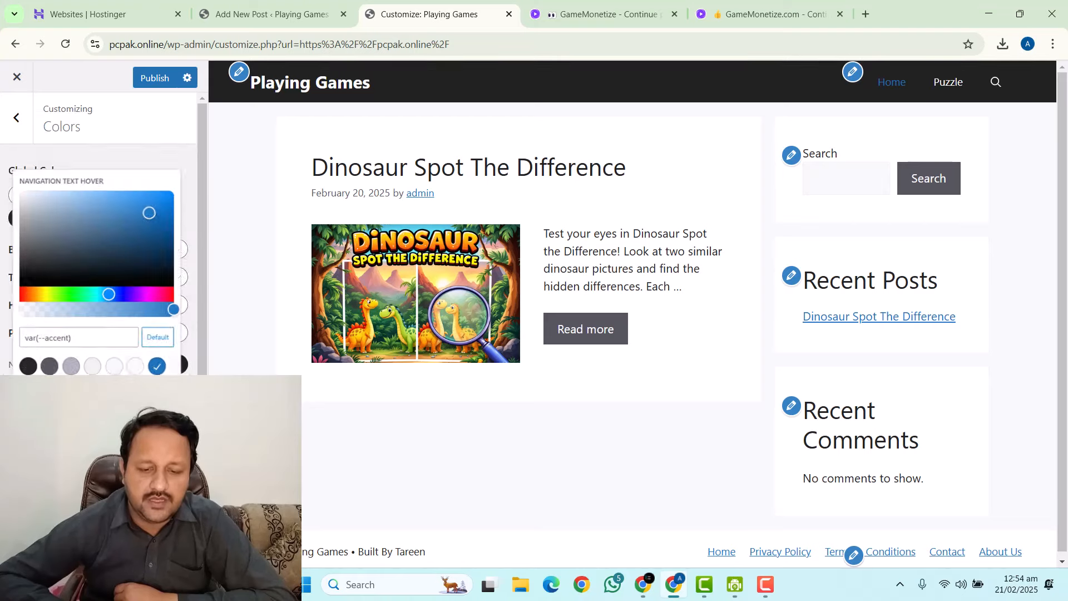
click(137, 366)
click(178, 401)
click(139, 365)
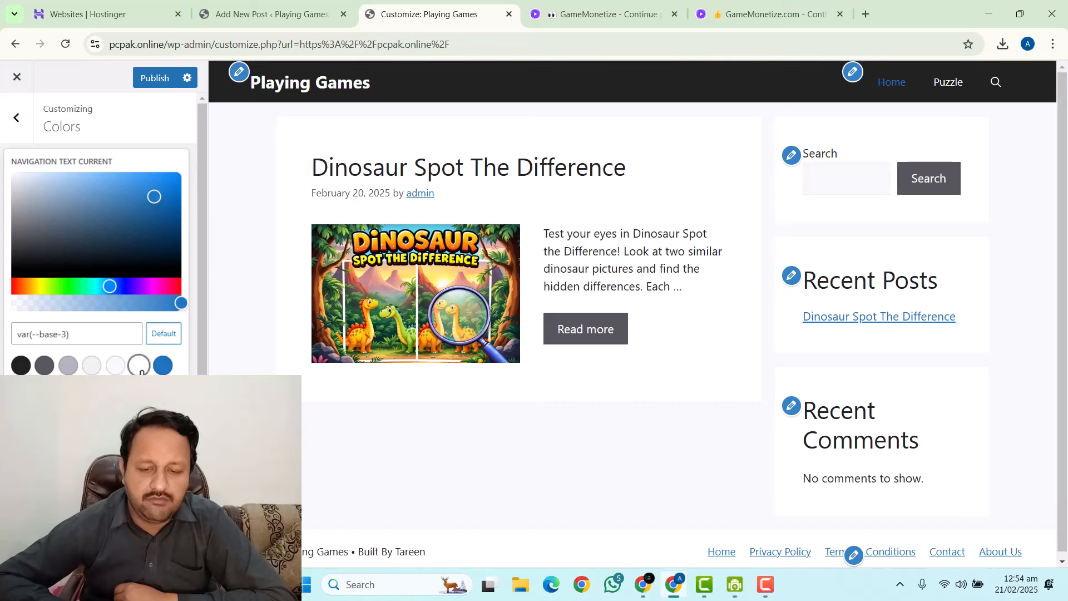
click(155, 78)
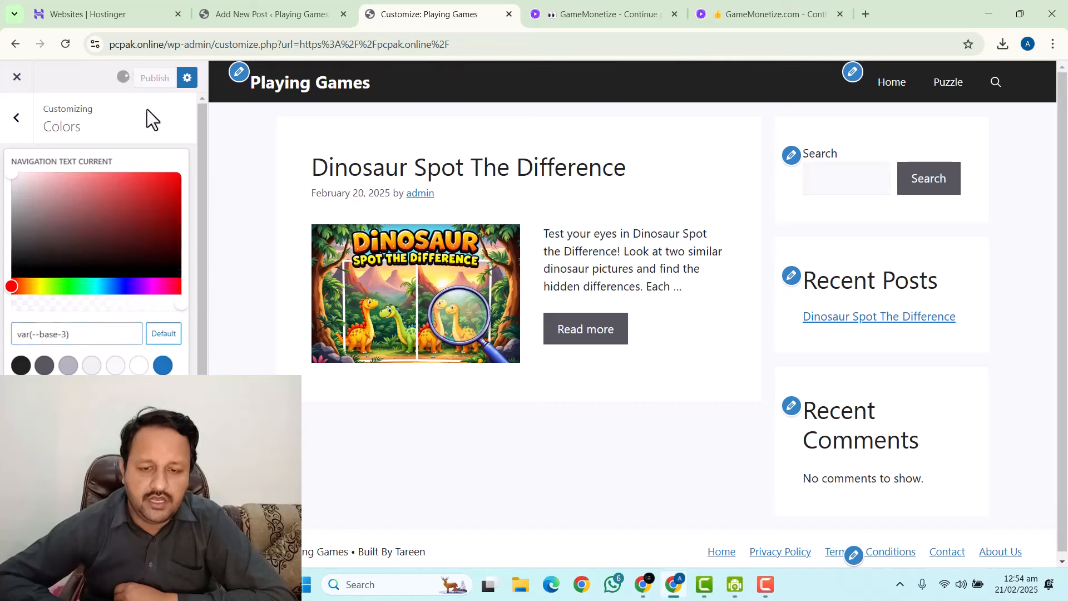
click(147, 109)
click(178, 333)
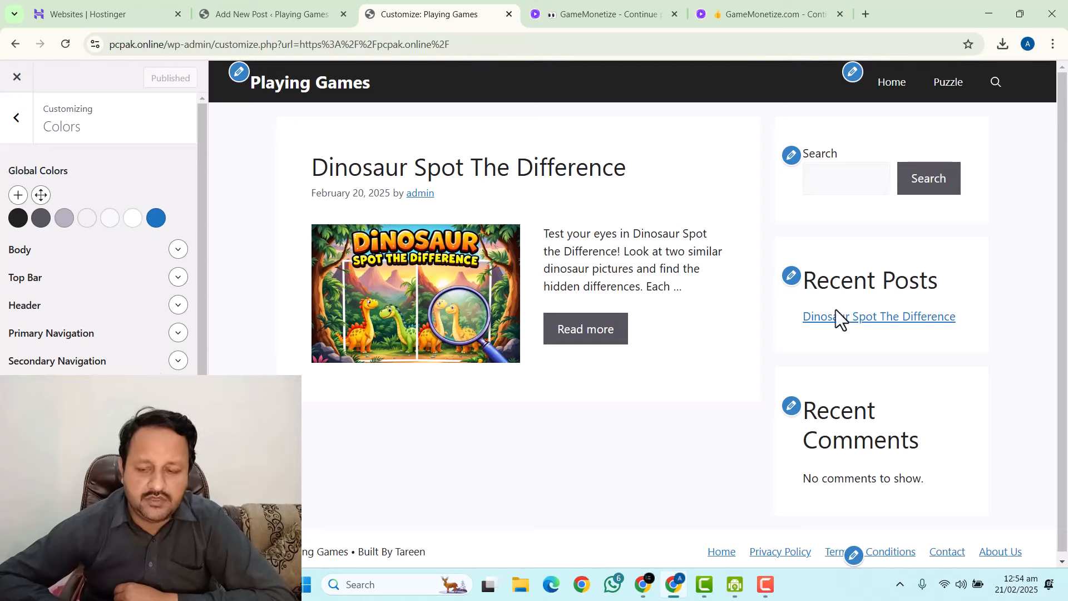
Open the Right Sidebar widgets and remove the Search widget.
scroll(62, 325, down, 1)
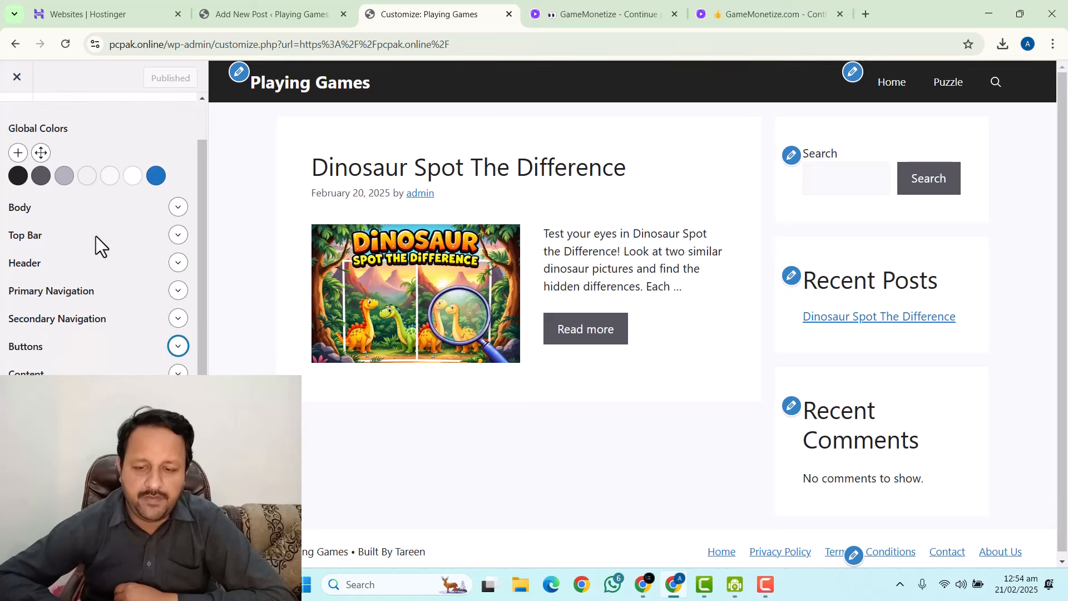
scroll(96, 236, up, 1)
click(17, 117)
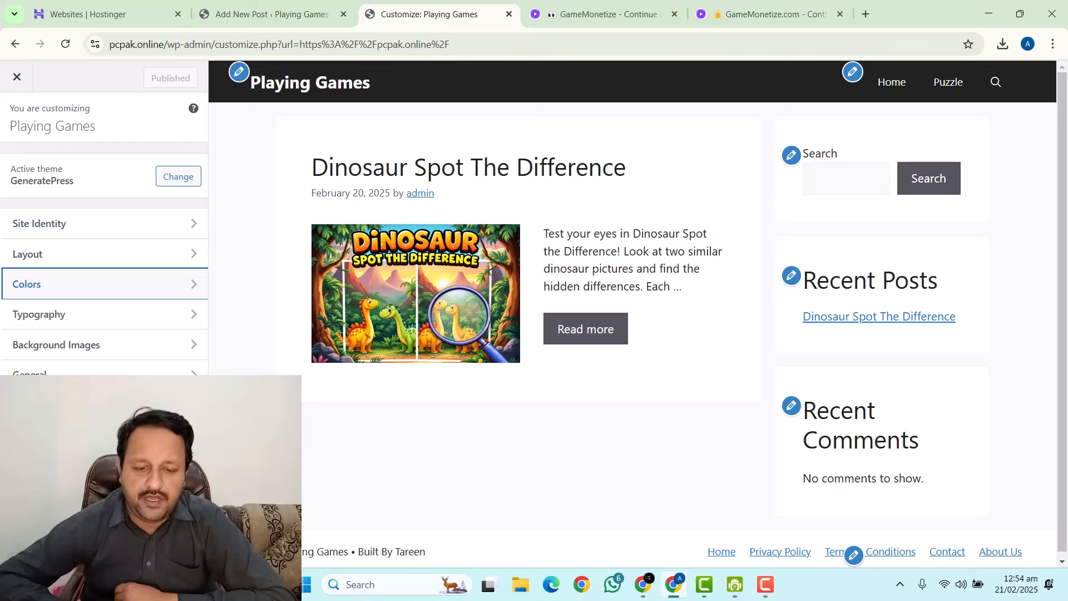
click(56, 436)
click(76, 269)
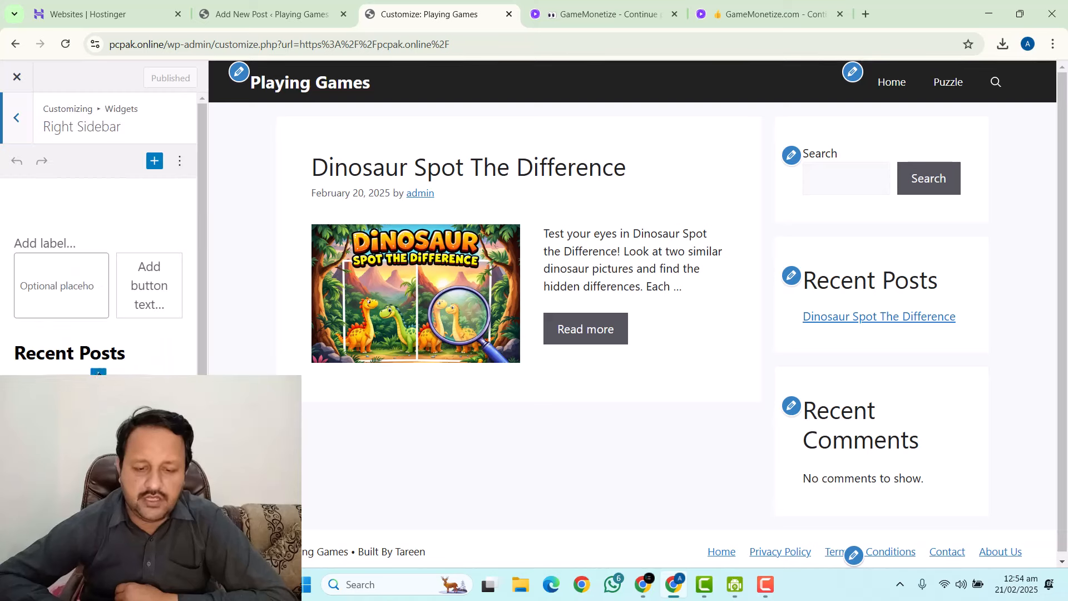
click(62, 274)
scroll(84, 267, down, 1)
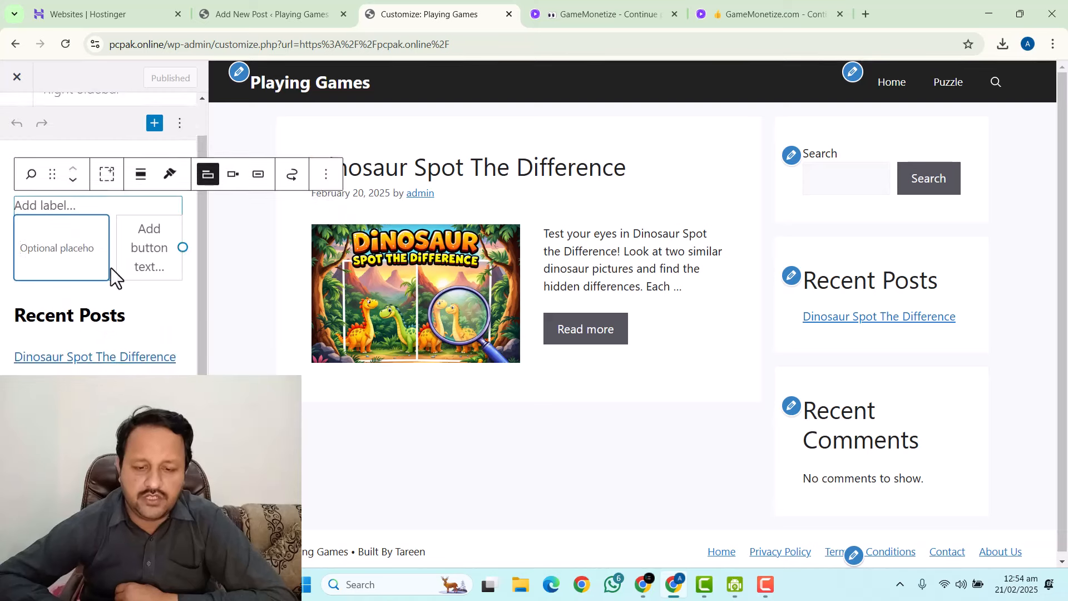
click(326, 166)
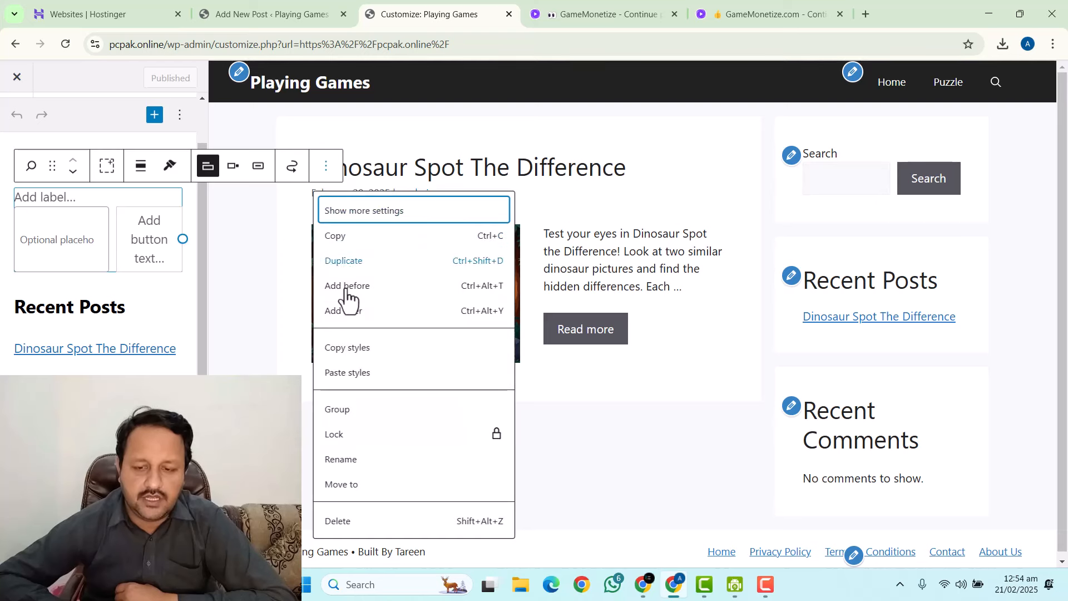
click(338, 520)
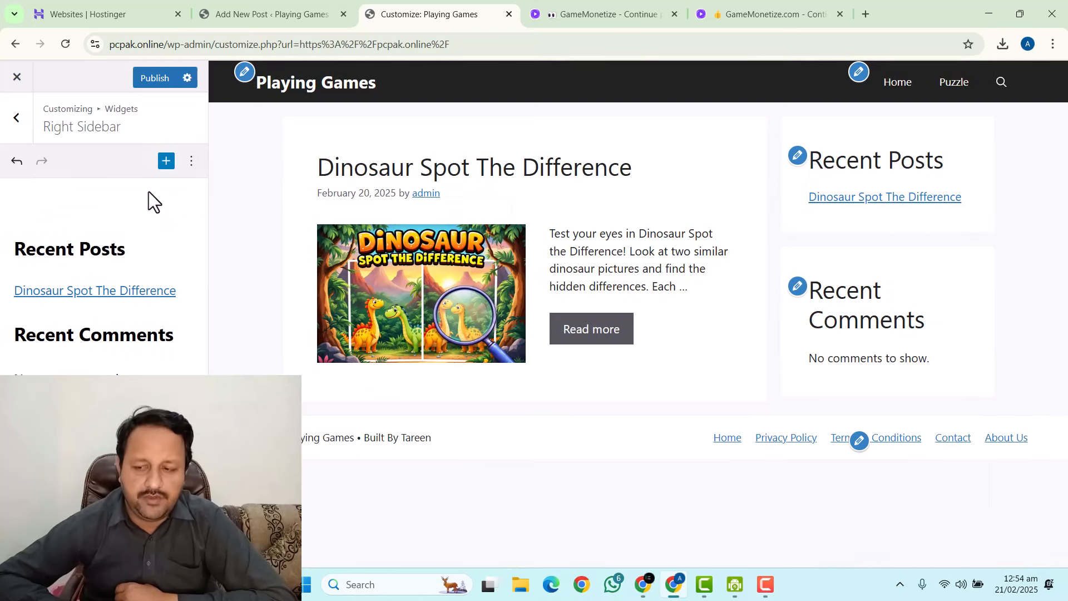
Rename the Recent Posts heading to 'Recent Games' and publish.
click(109, 249)
drag(141, 251, 94, 251)
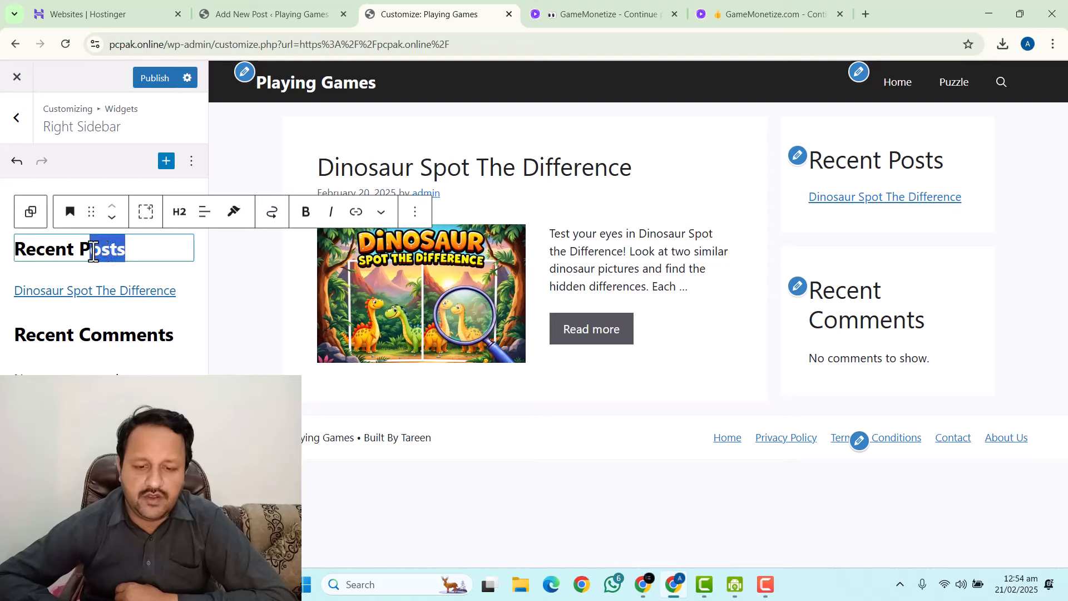
text(Gm)
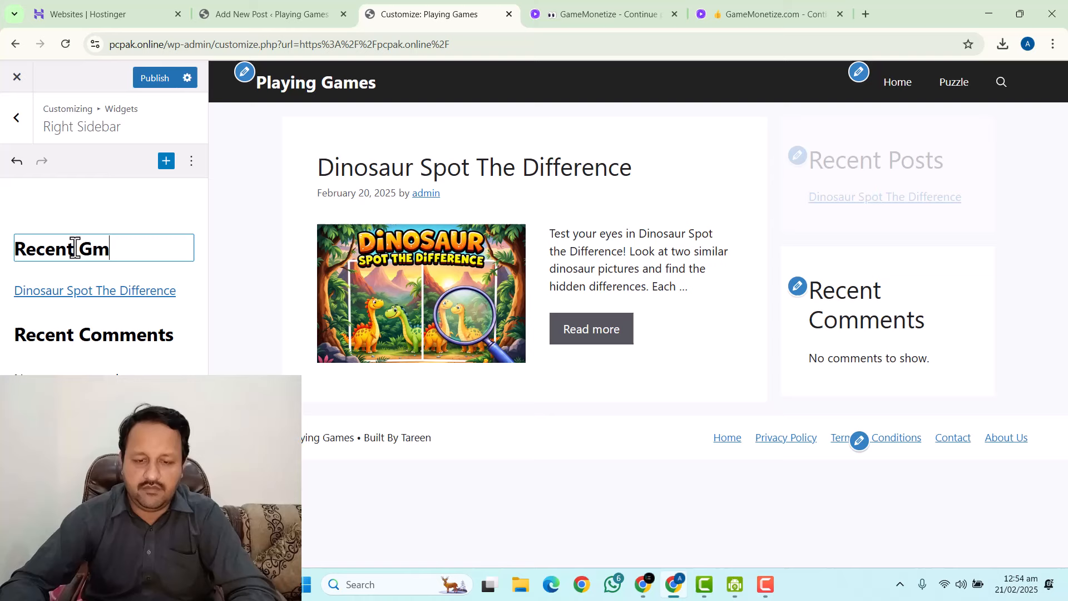
key(BackSpace)
text(ames)
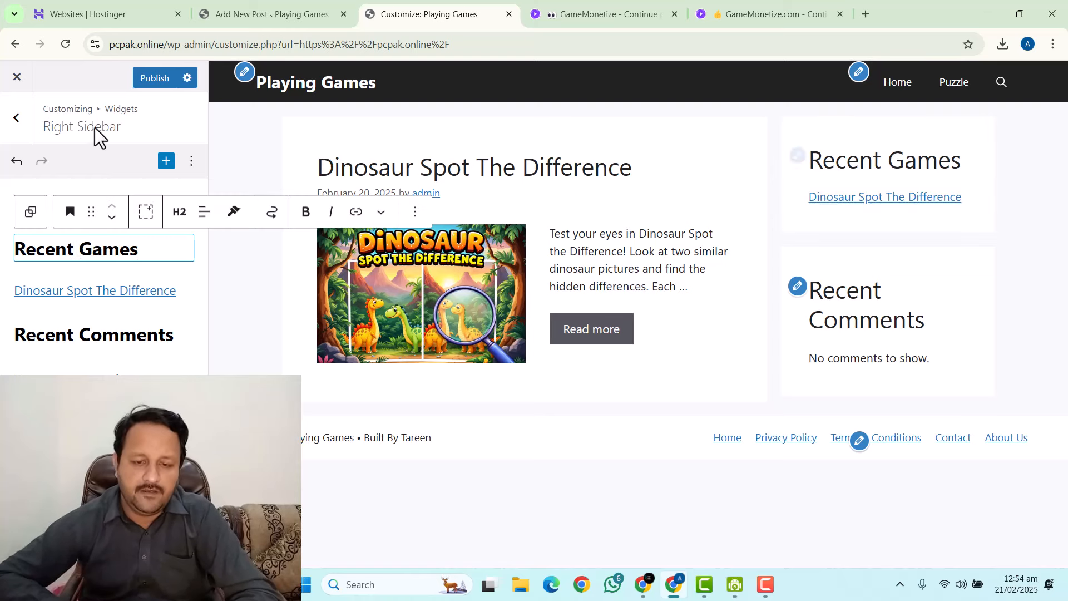
click(146, 79)
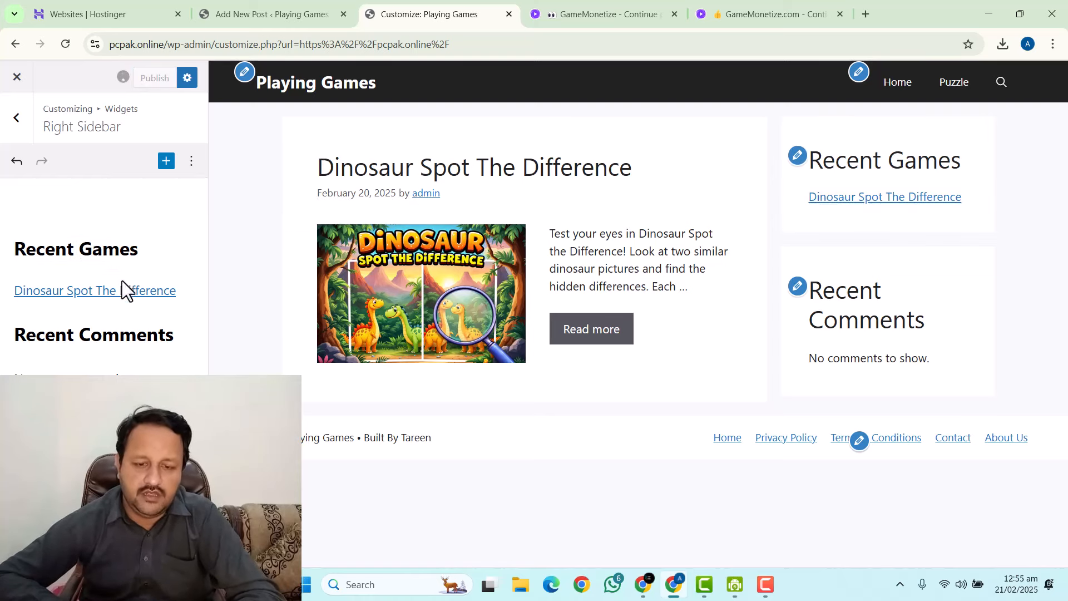
Delete the Recent Comments heading and its 'No comments to show.' block, then publish.
click(154, 345)
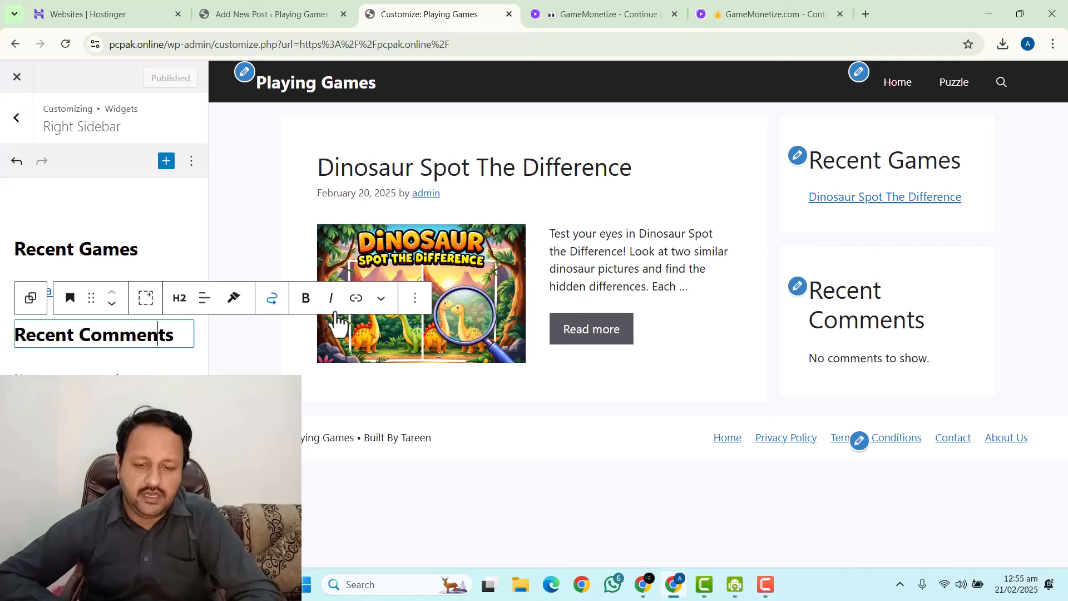
click(414, 298)
scroll(442, 534, down, 2)
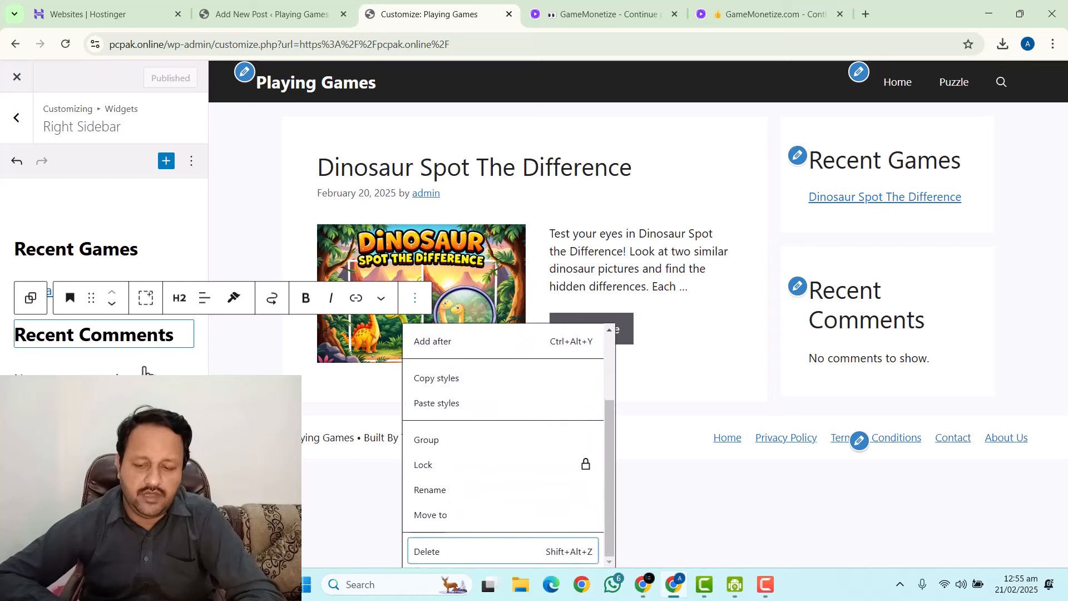
key(Return)
click(217, 299)
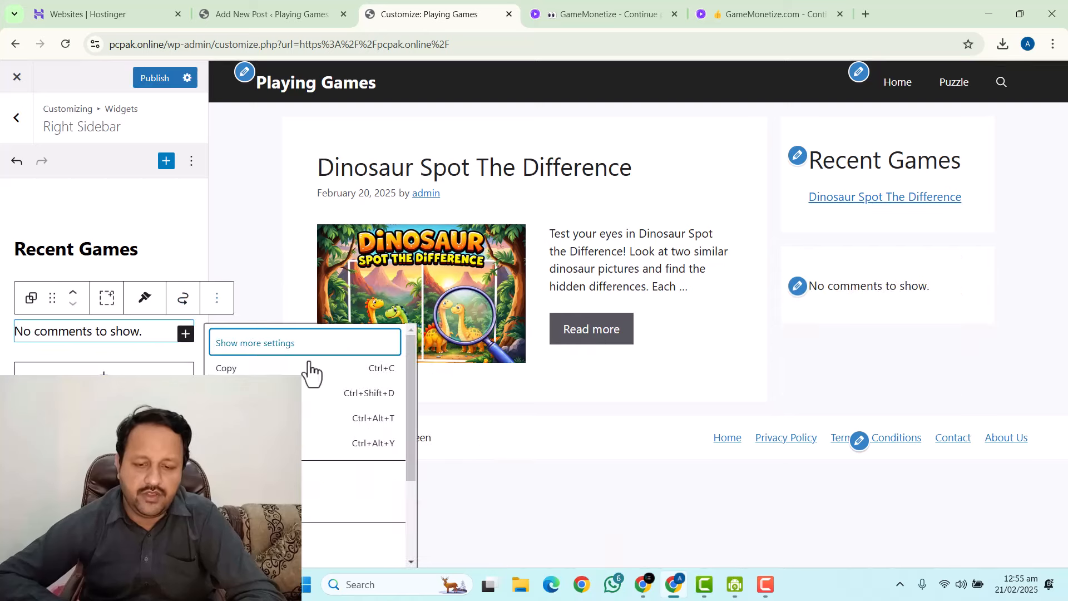
scroll(307, 370, down, 3)
click(273, 551)
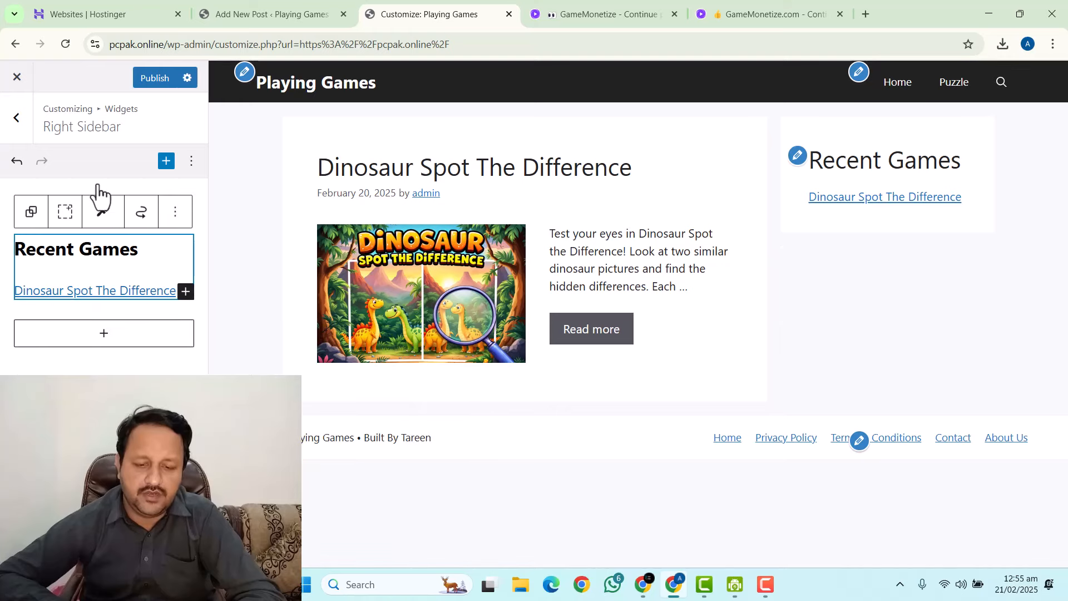
click(159, 79)
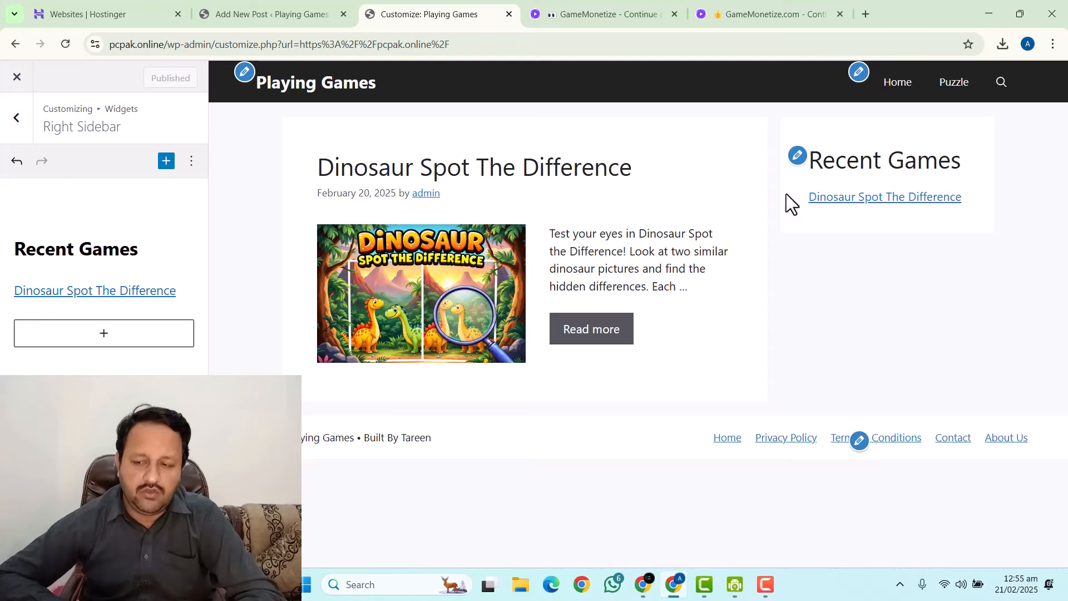
Leave the Dinosaur post editor for the Posts list and close the extra GameMonetize tab.
click(310, 11)
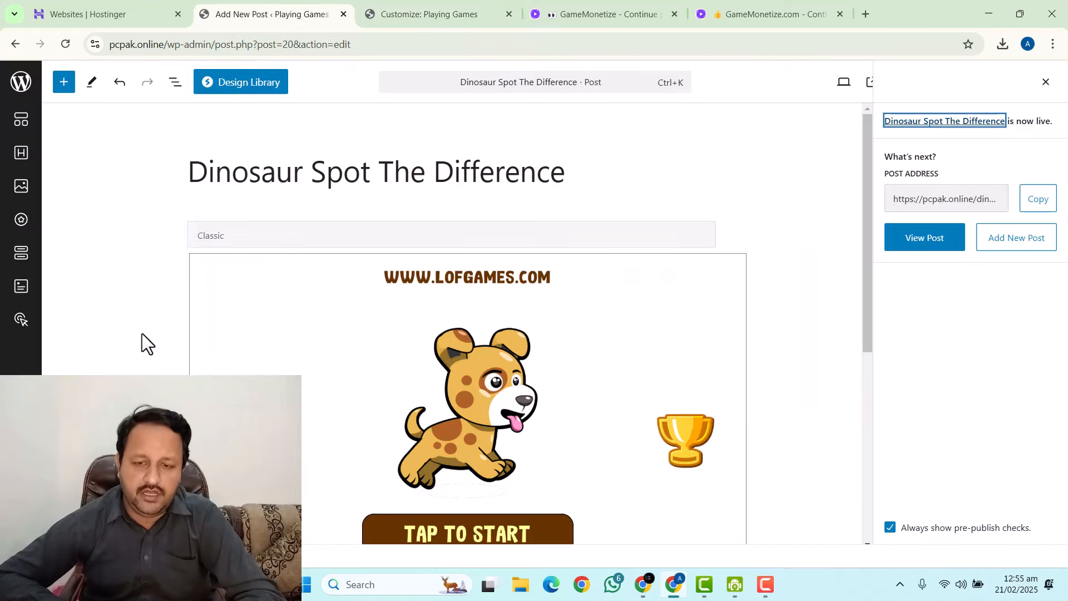
click(475, 8)
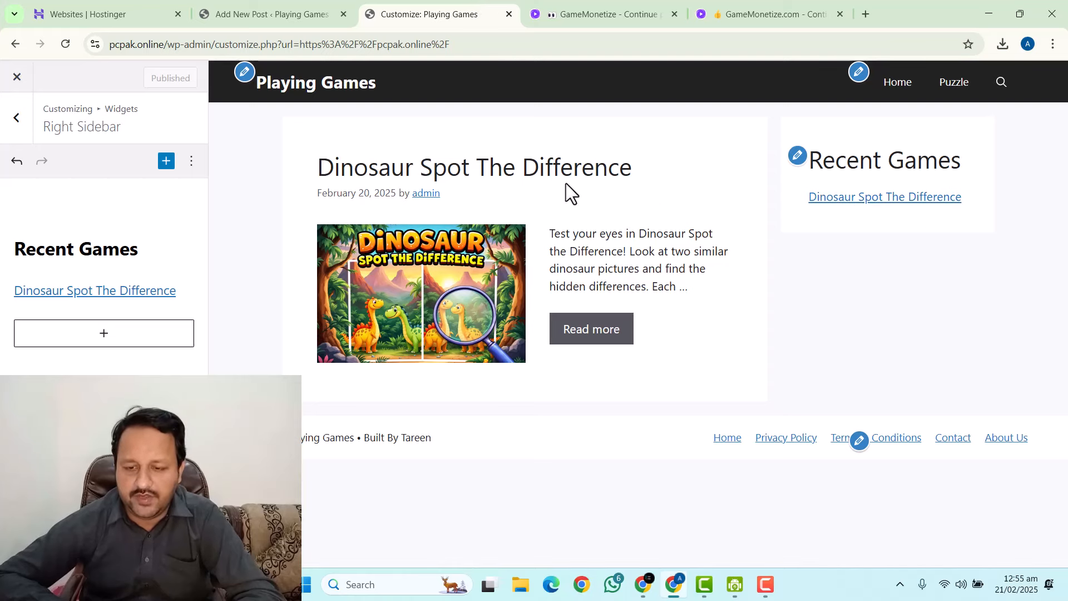
click(238, 9)
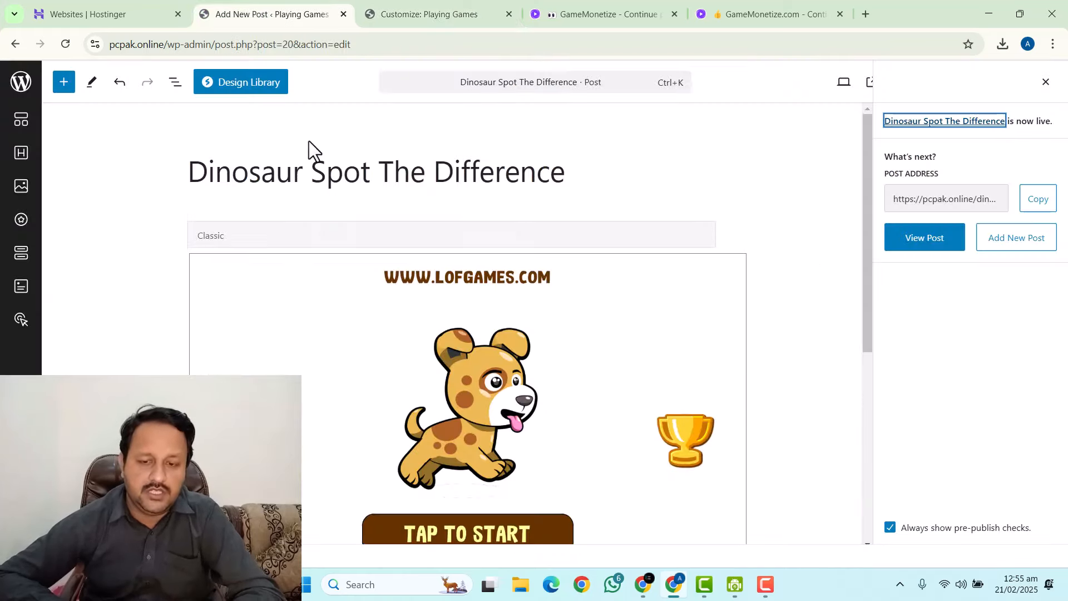
click(14, 91)
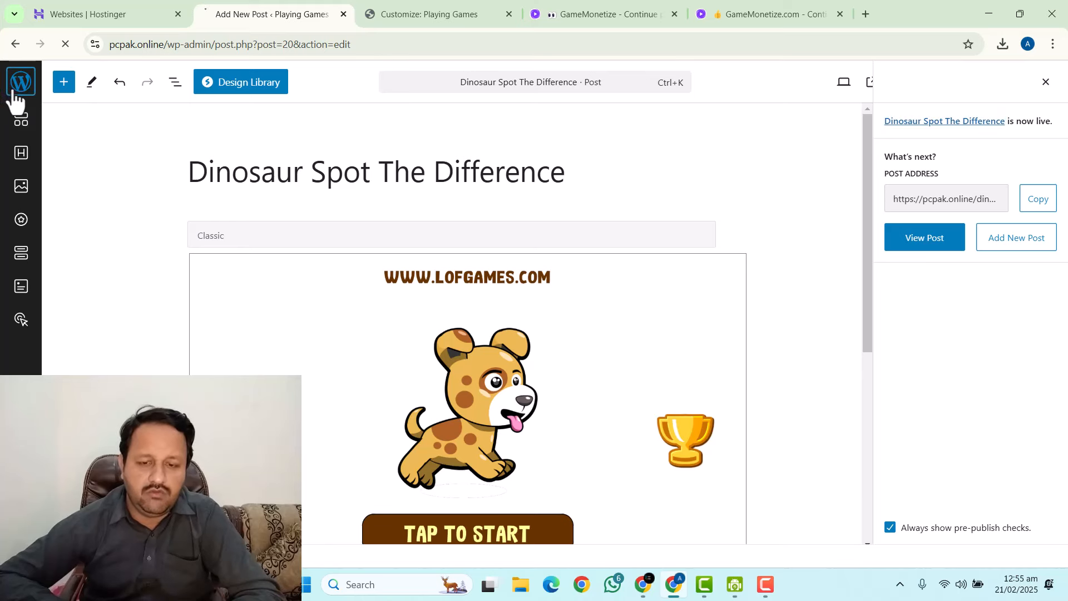
click(423, 8)
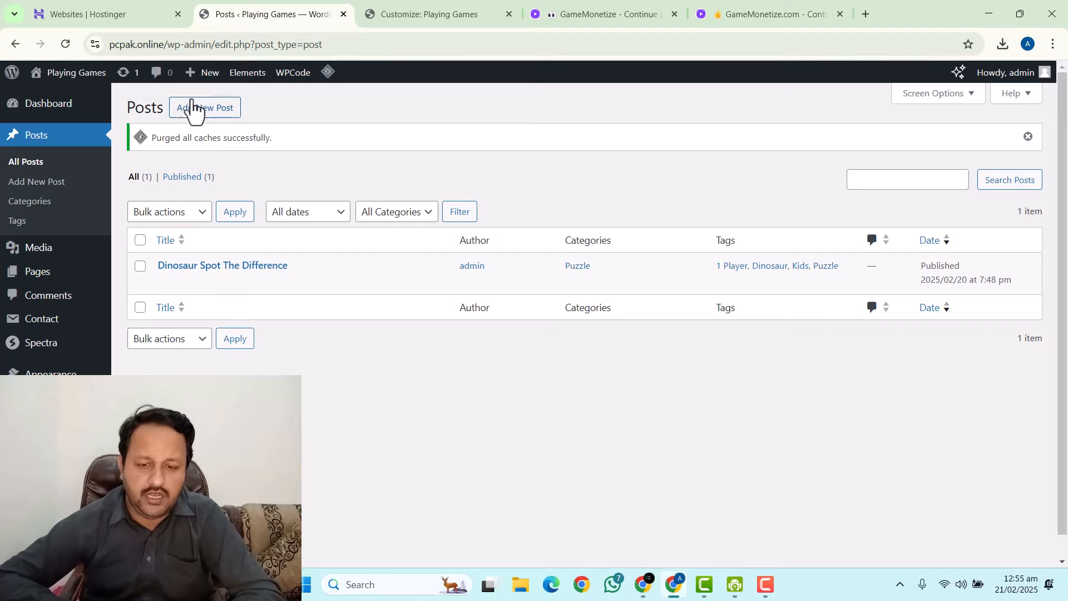
click(840, 14)
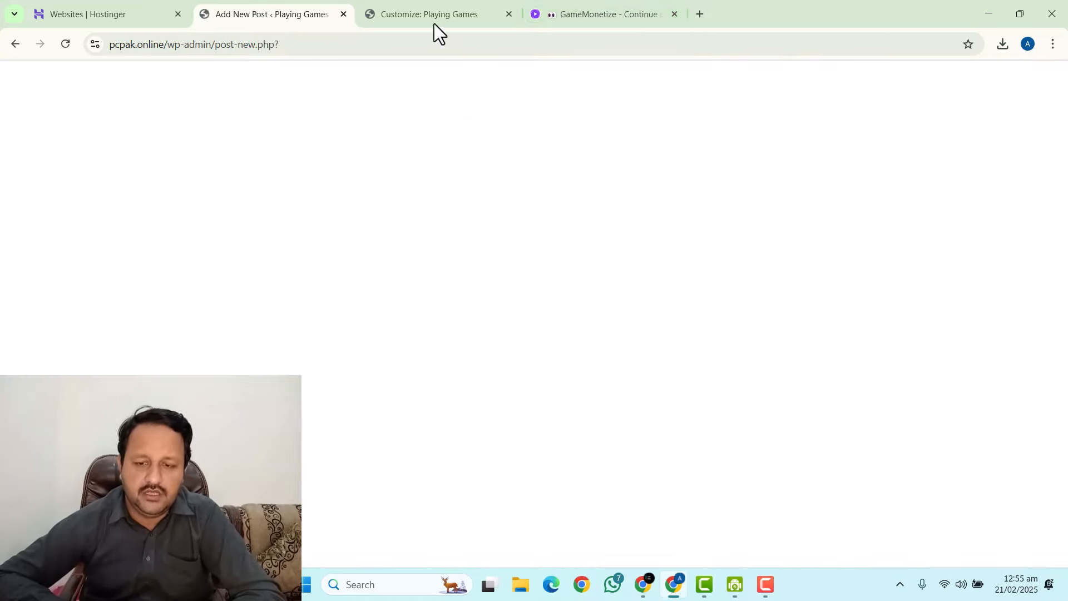
Open the Block Mania Puzzle game page in a new tab, copy its title, and return to the new post.
click(598, 11)
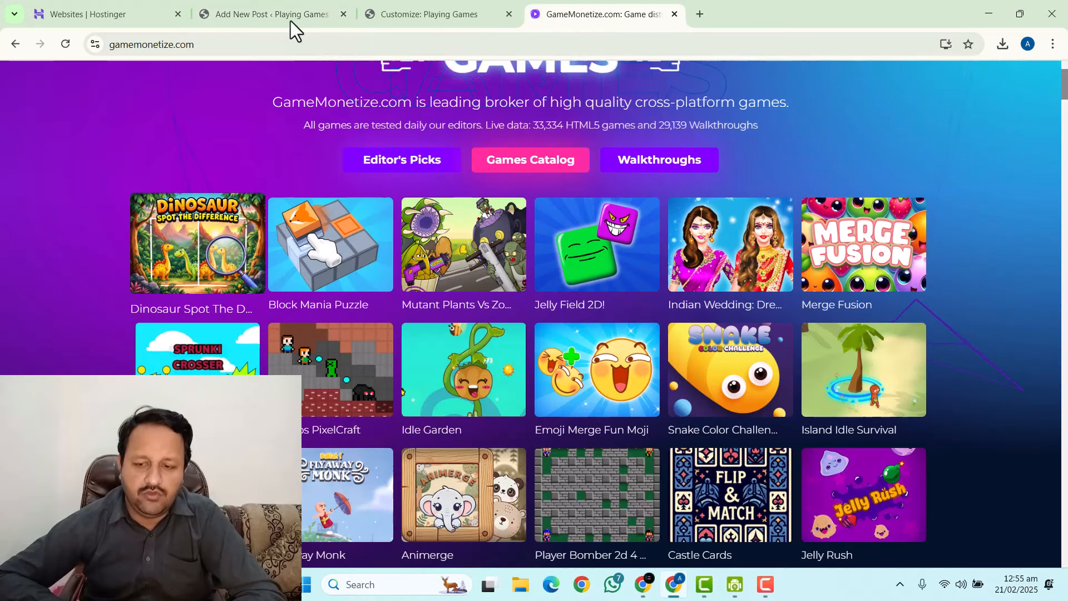
right_click(322, 244)
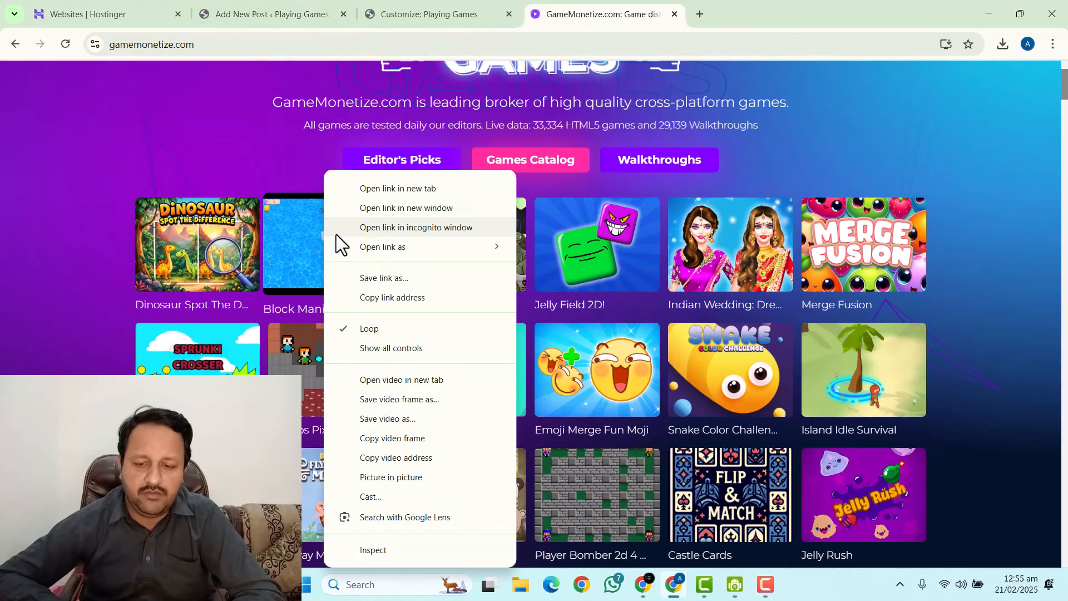
click(373, 188)
click(707, 8)
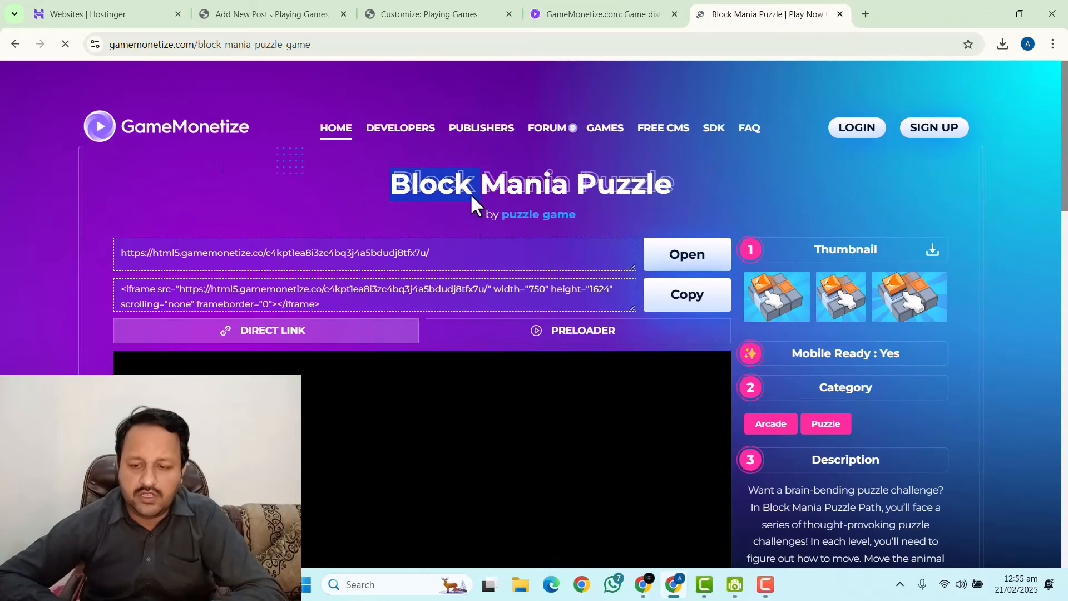
triple_click(469, 192)
key(ctrl+c)
click(286, 11)
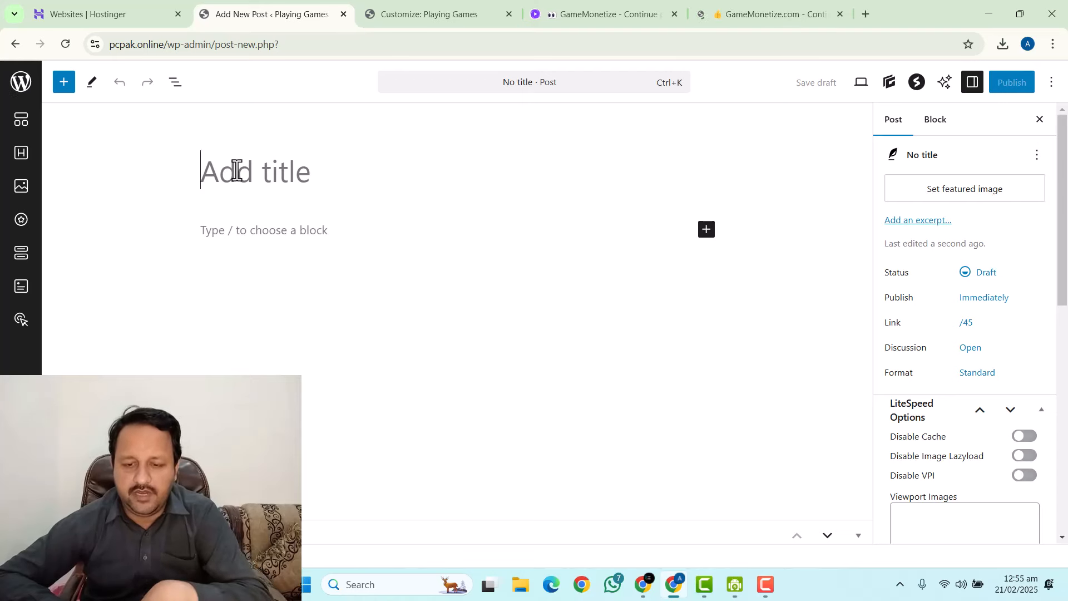
Title the post 'Block Mania Puzzle' and copy the game's iframe embed code.
key(ctrl+v)
click(732, 8)
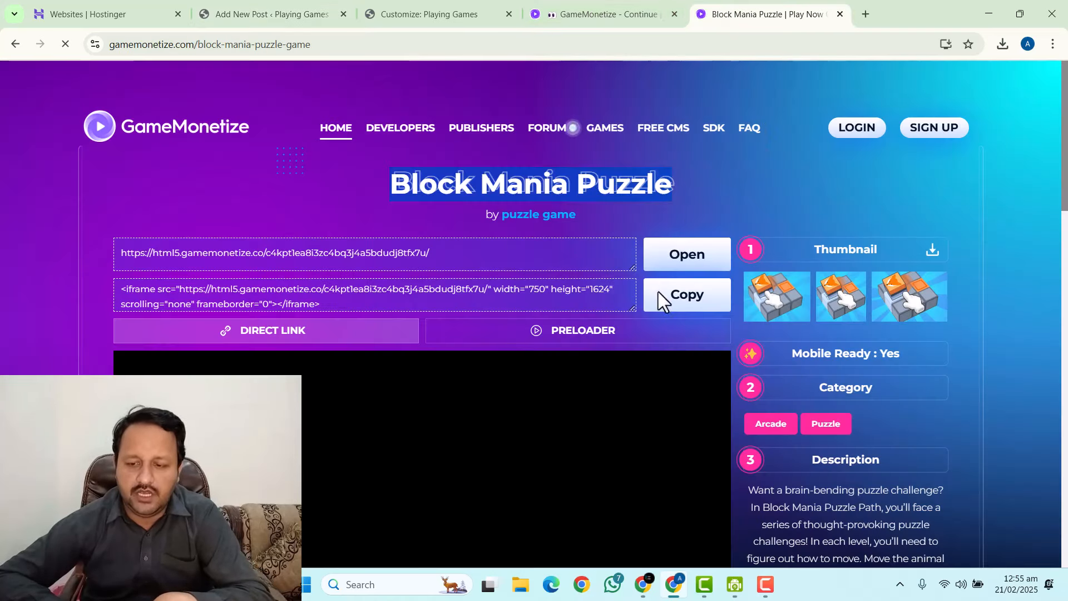
click(286, 12)
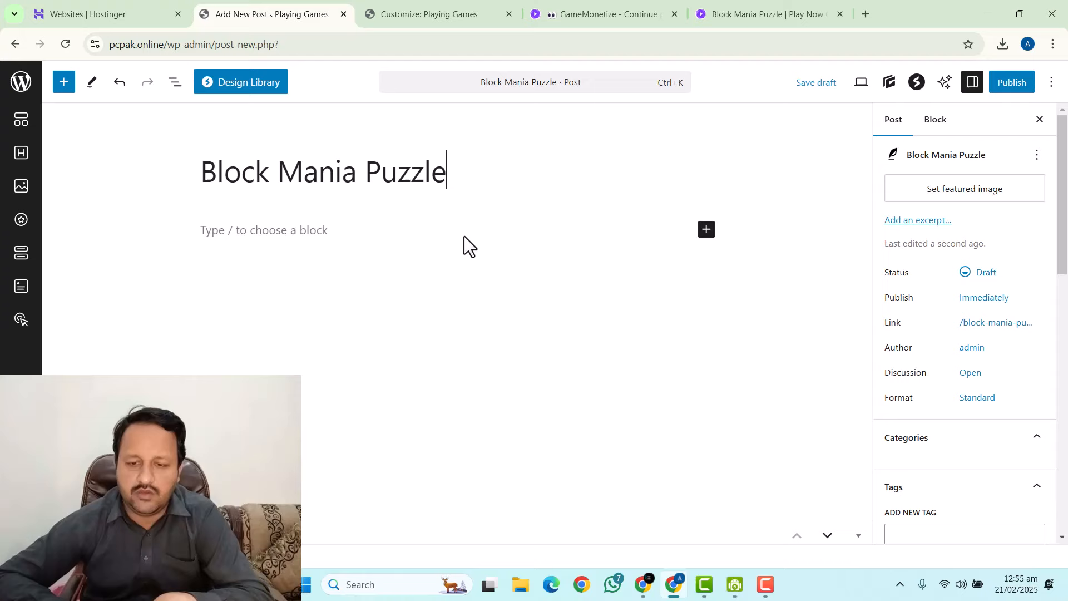
Paste the iframe embed code into the post body using the Code editor.
click(300, 238)
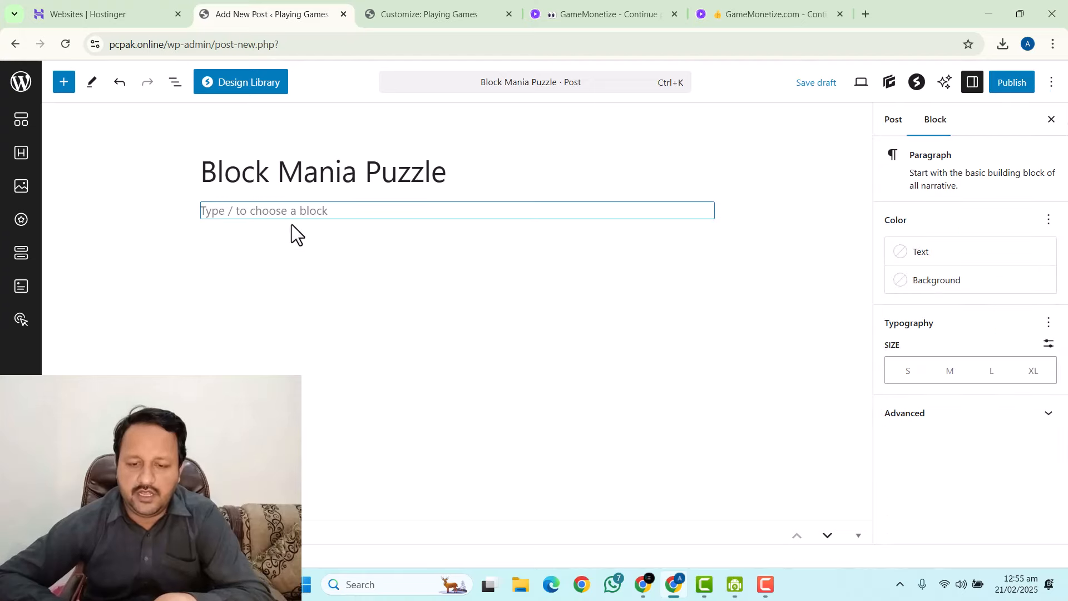
click(1051, 83)
click(847, 361)
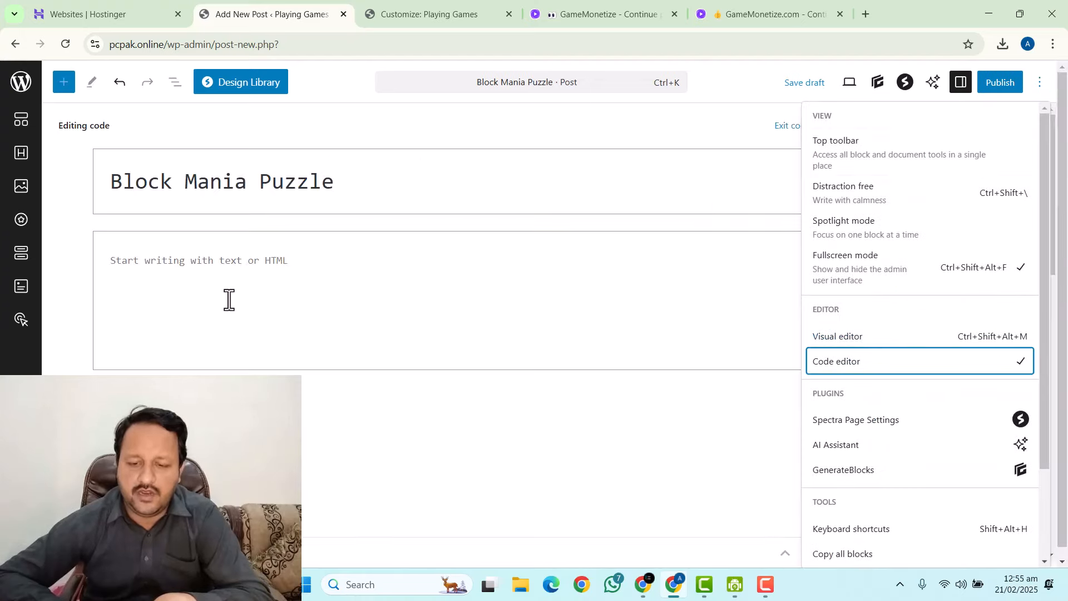
click(215, 262)
text(<iframe src="https://html5.gamemonetize.co/c4kpt1ea8i3zc4bq3j4a5bdudj8tfx7u/" width="750" height="1624" scrolling="none" frameborder="0"></iframe>)
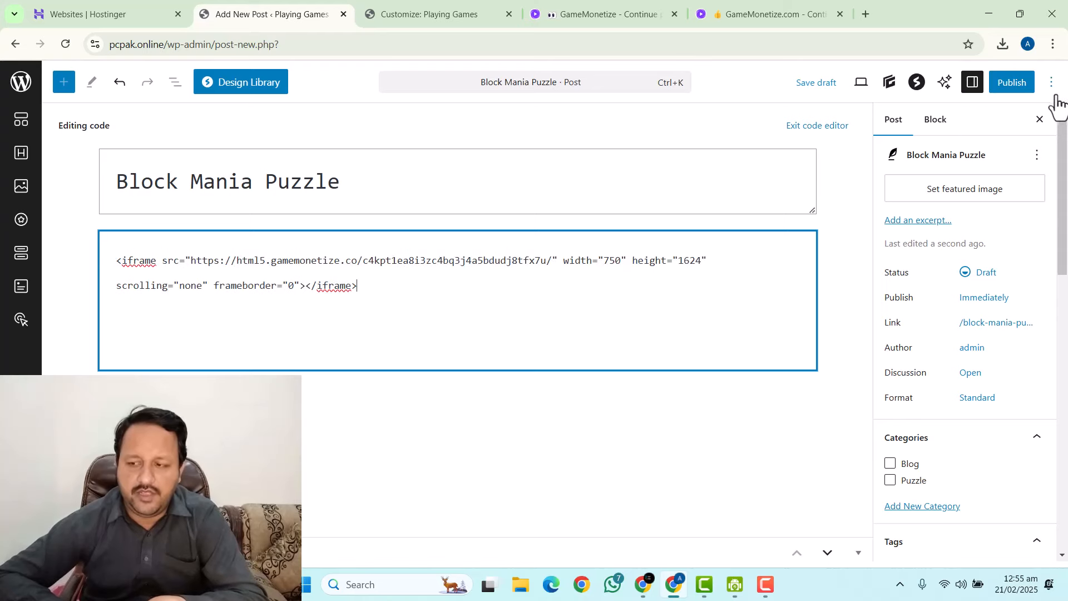
click(1053, 88)
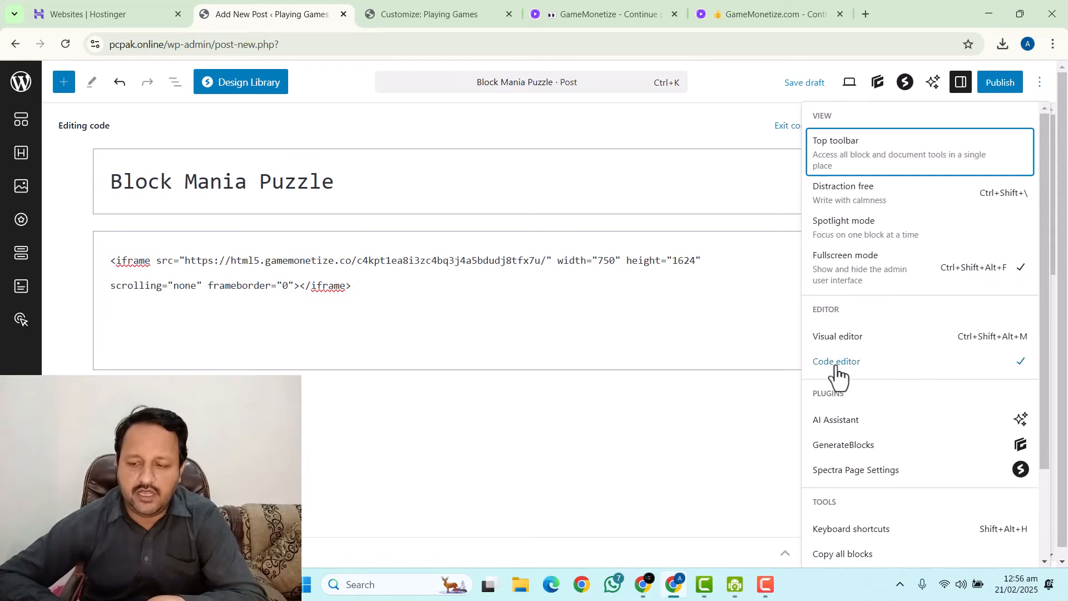
Return to the visual editor, copy the game's Description text, and scroll below the embedded game.
click(836, 346)
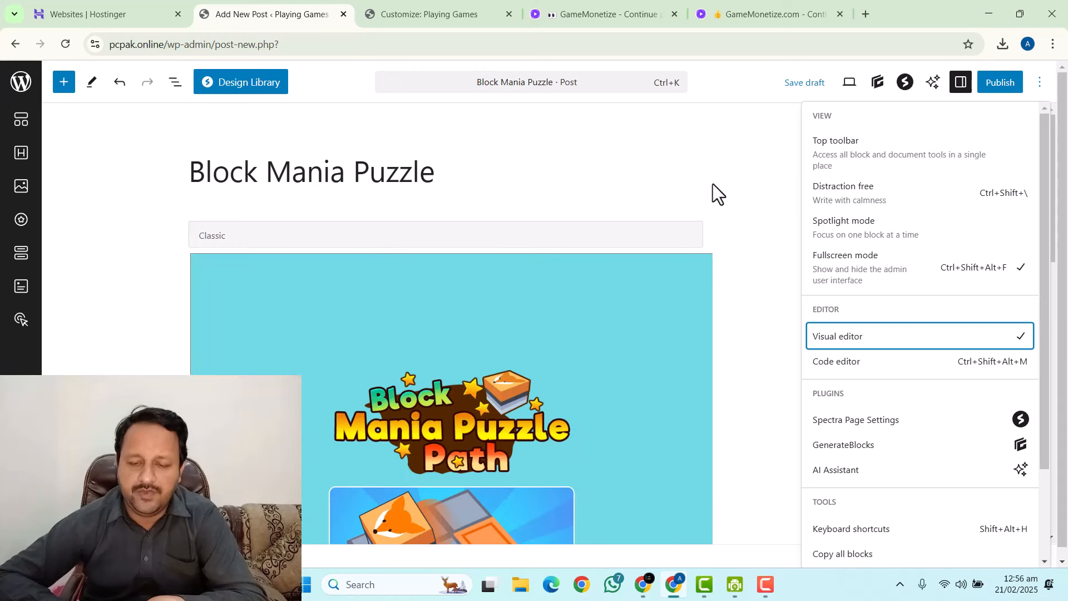
click(761, 165)
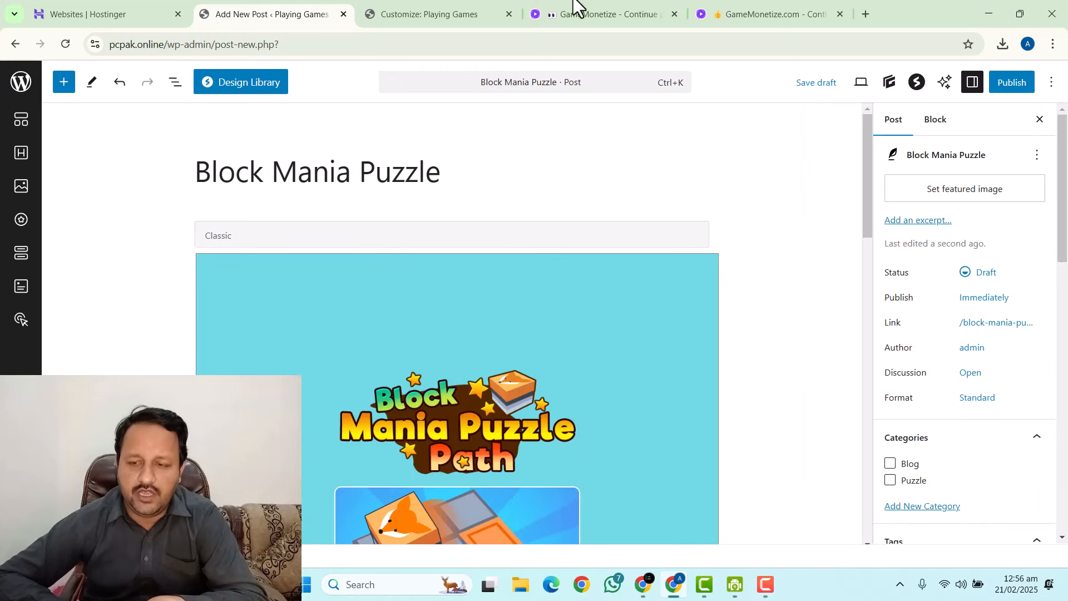
click(827, 12)
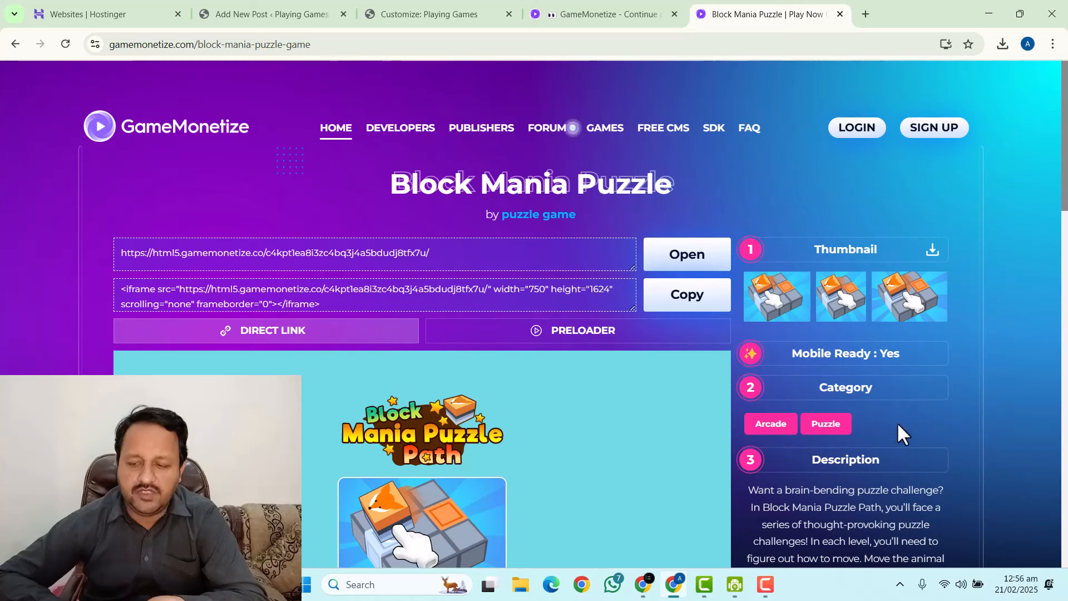
click(291, 11)
scroll(890, 379, down, 2)
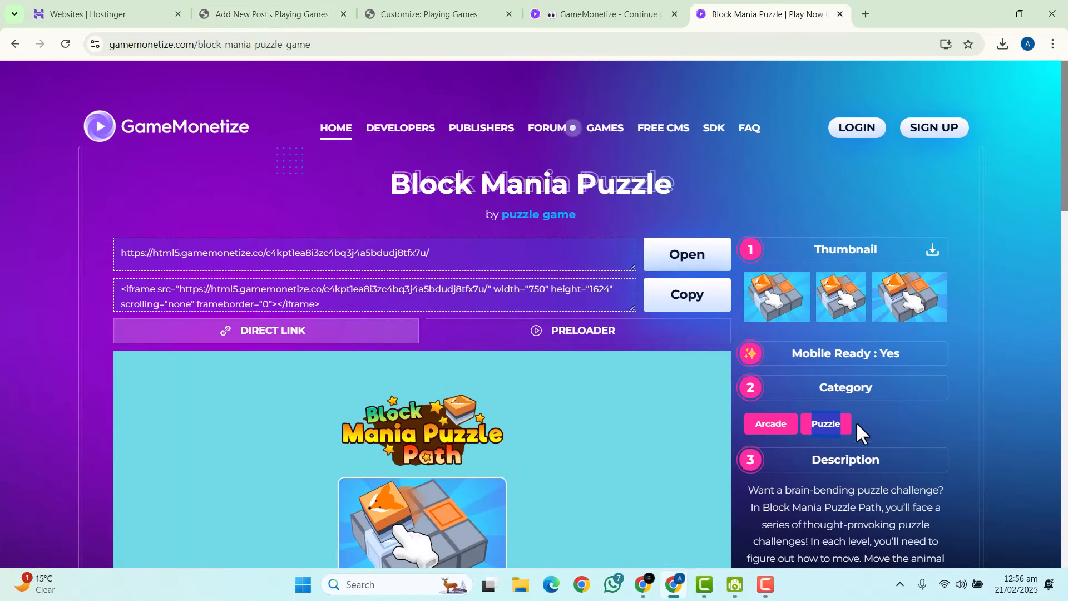
scroll(855, 422, down, 4)
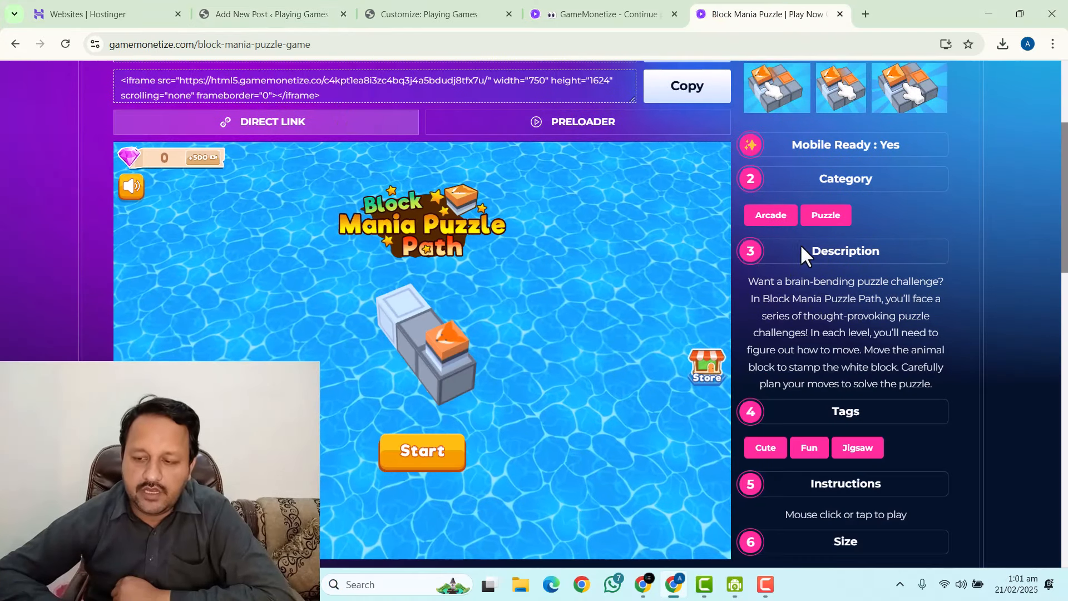
drag(749, 281, 964, 397)
key(ctrl+c)
click(429, 3)
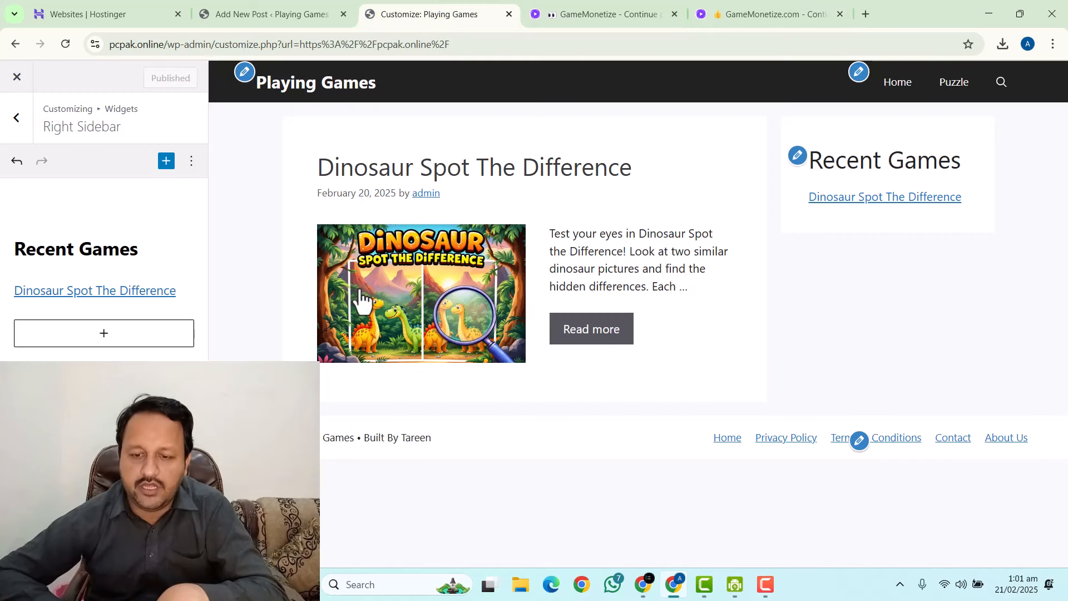
click(201, 1)
scroll(482, 323, down, 10)
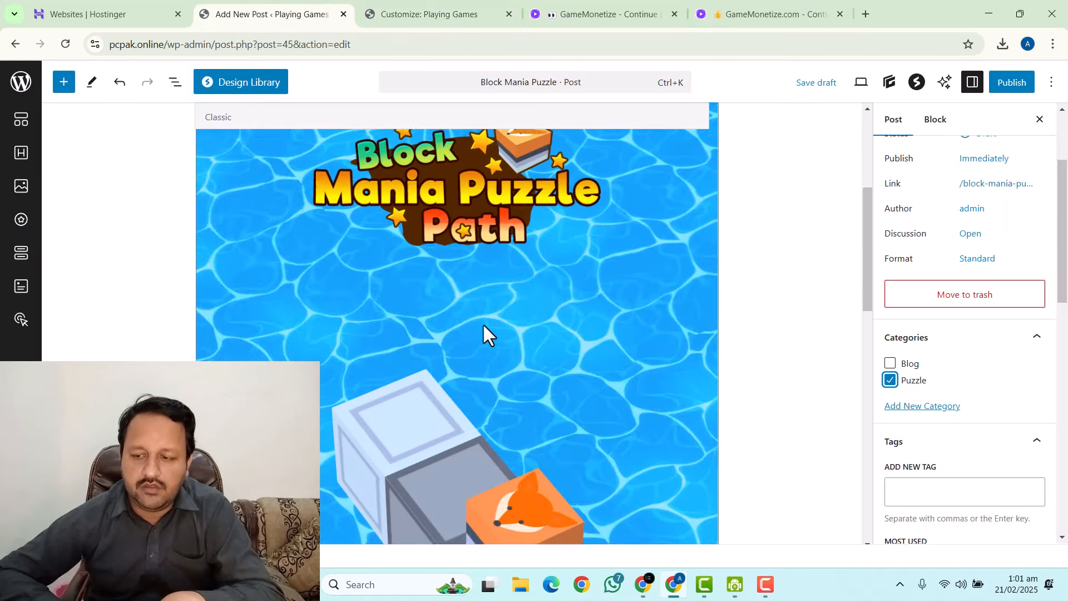
scroll(388, 359, down, 6)
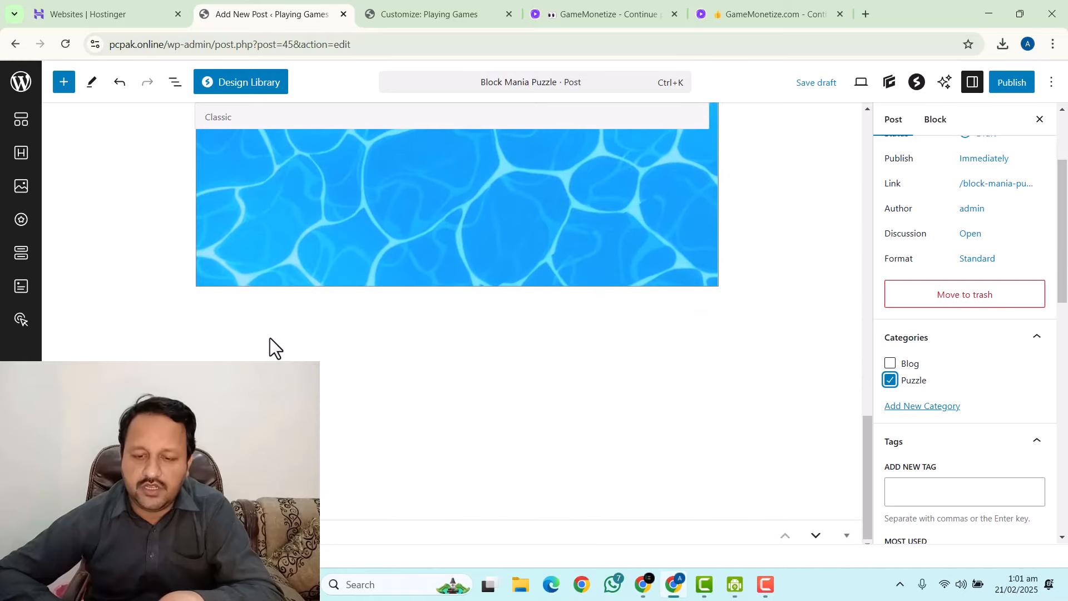
Paste the game description into a new paragraph below the embed.
click(243, 319)
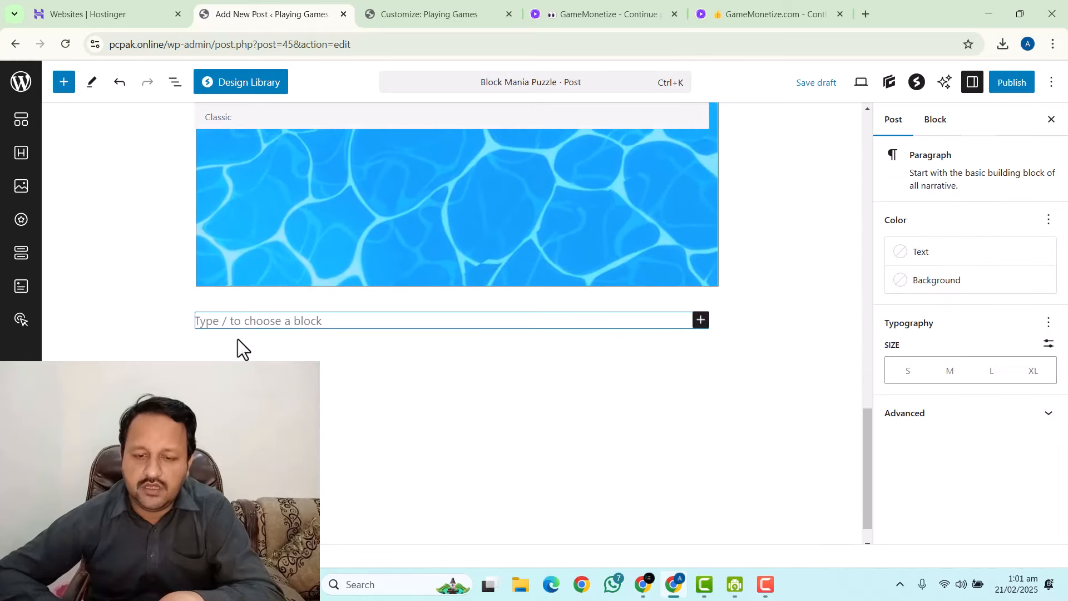
click(231, 318)
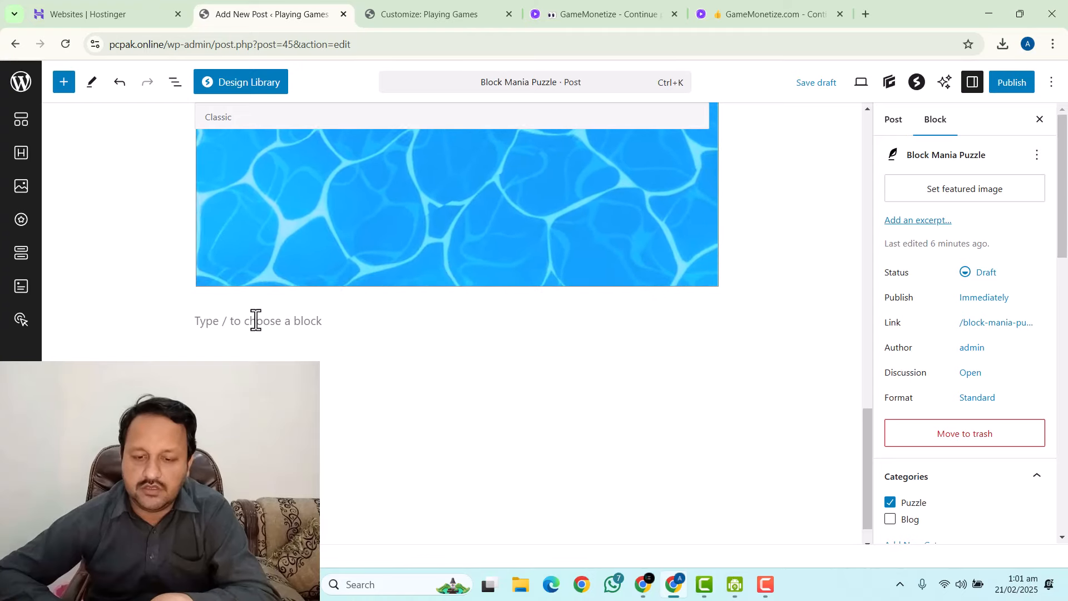
click(275, 324)
key(ctrl+v)
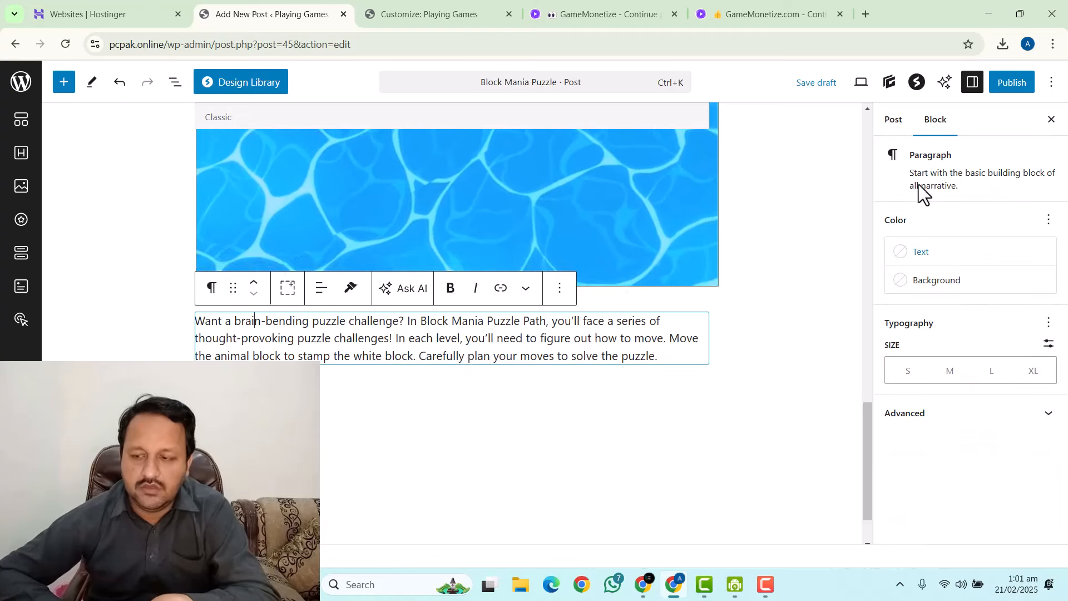
Add the tag 'Cute', copied from the GameMonetize page, to the post.
click(893, 121)
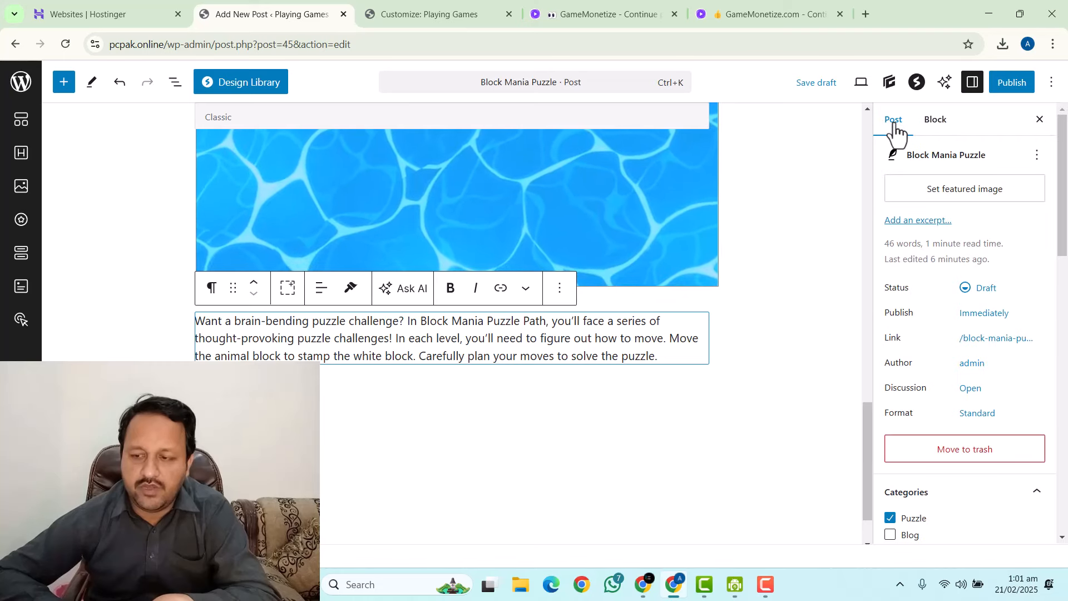
scroll(923, 239, down, 10)
click(899, 225)
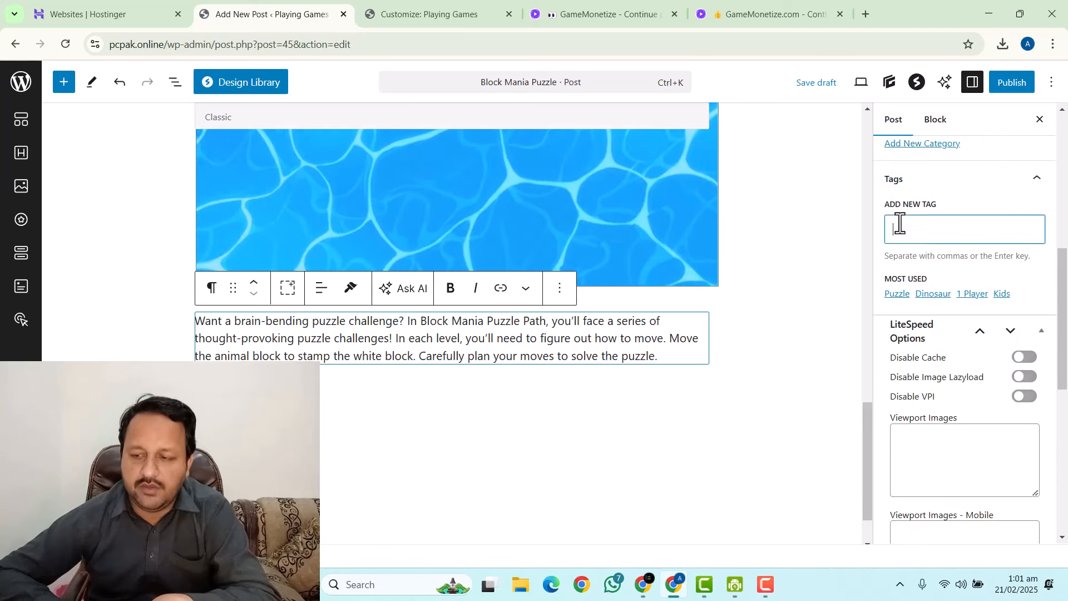
click(695, 12)
scroll(779, 278, down, 2)
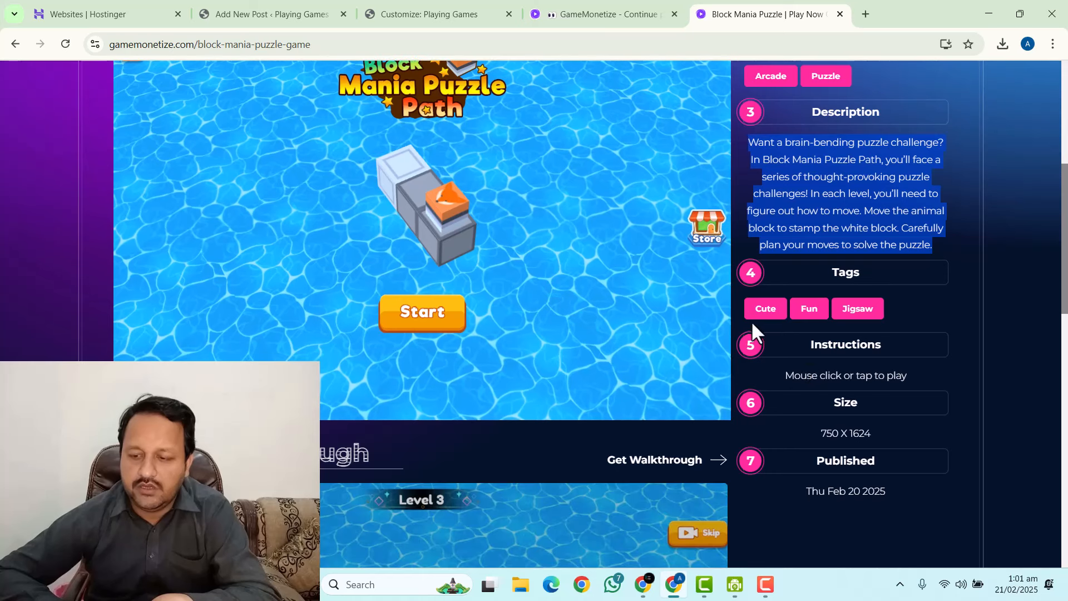
drag(751, 321, 797, 314)
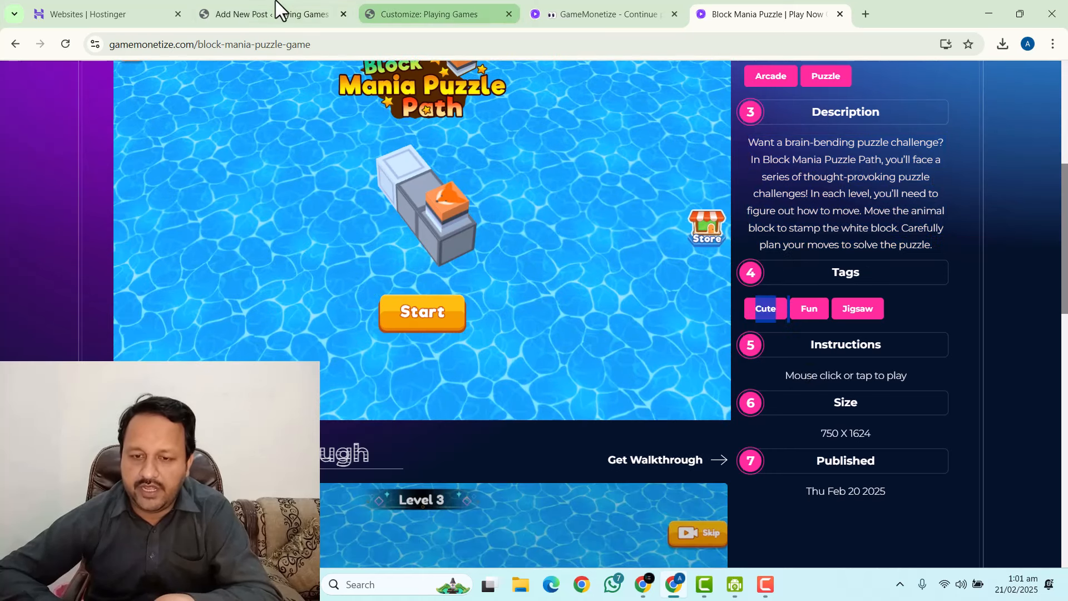
click(276, 6)
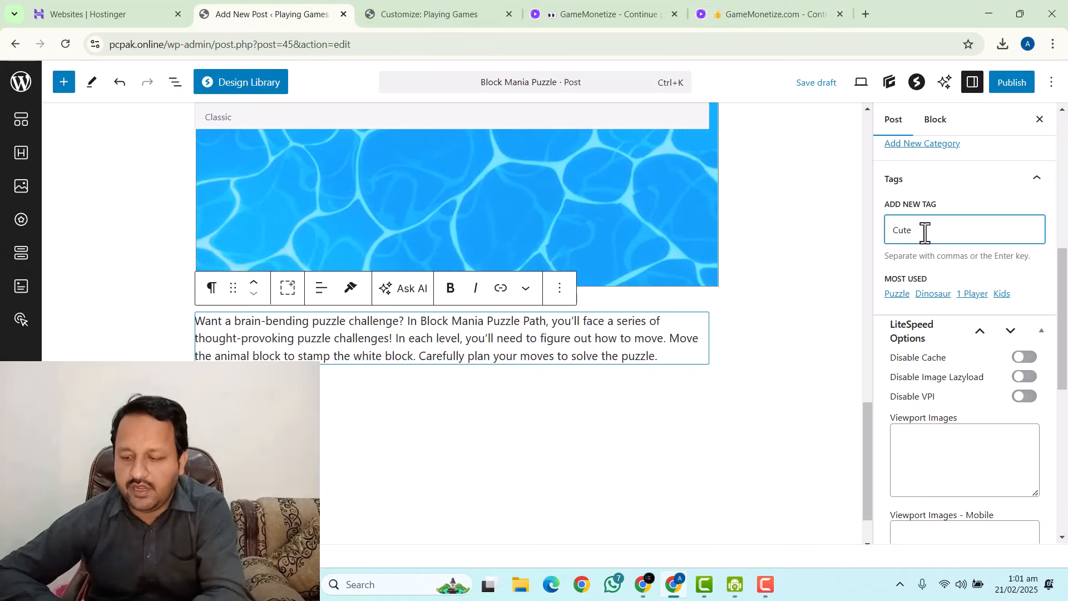
key(Return)
Add 'Jigsaw' as a second post tag.
click(726, 22)
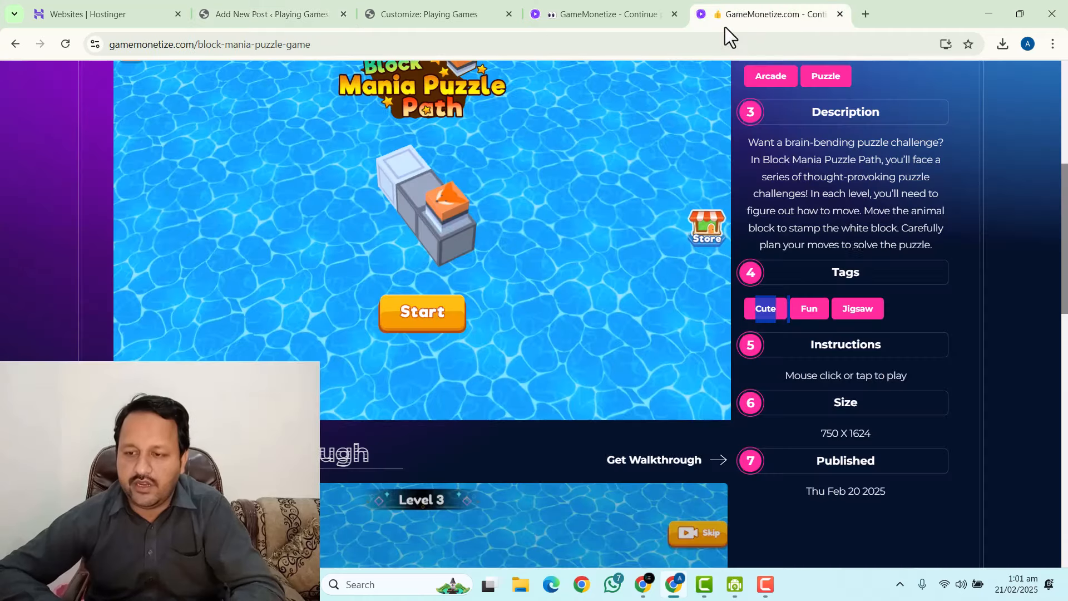
double_click(857, 309)
key(ctrl+c)
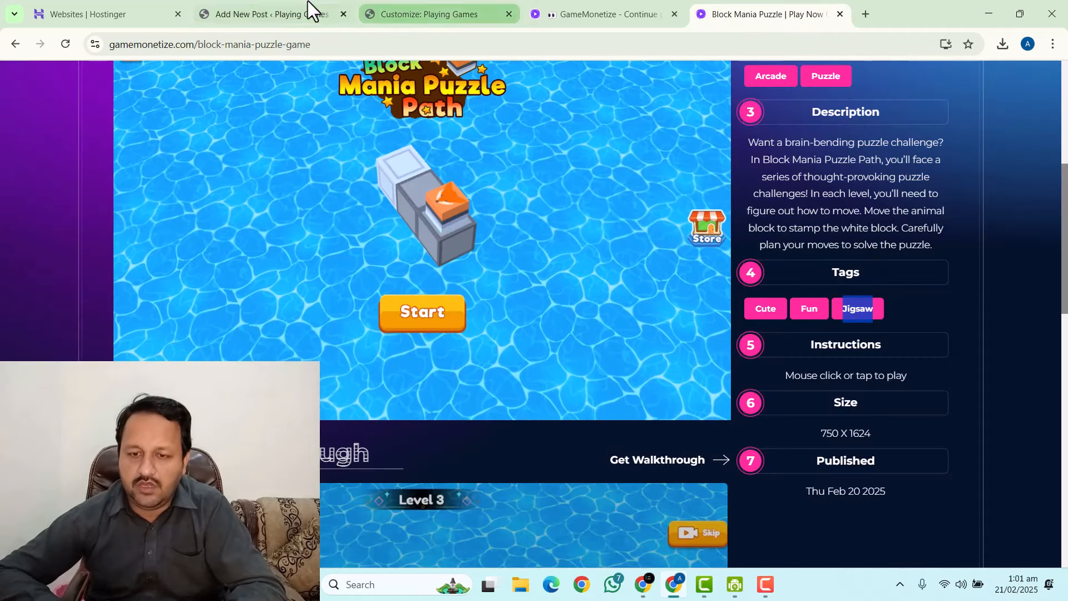
click(300, 12)
click(950, 240)
key(ctrl+v)
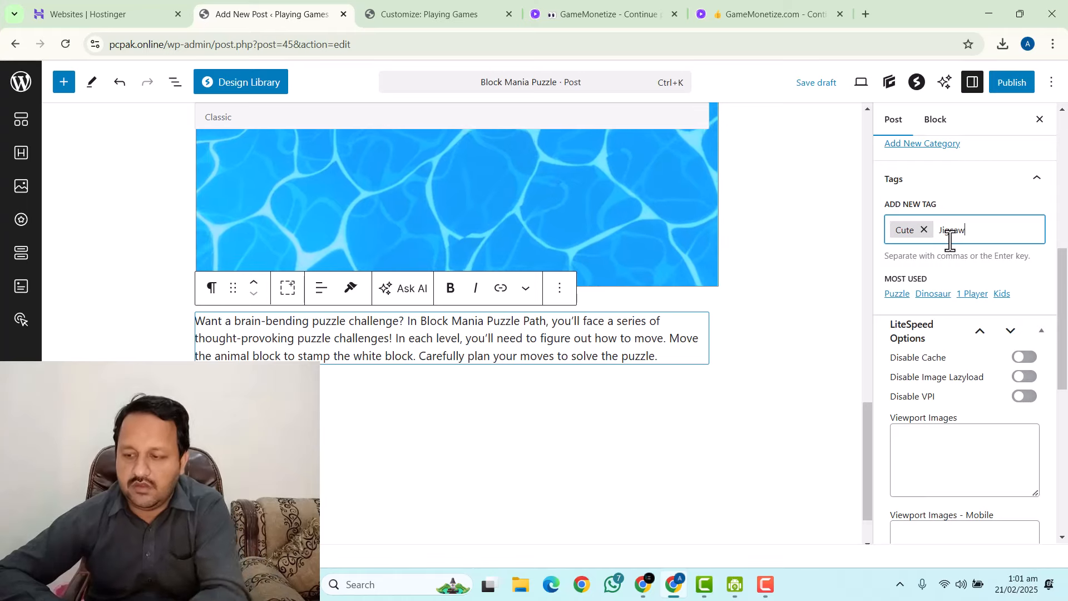
key(Return)
scroll(940, 326, up, 1)
Download the first Block Mania Puzzle thumbnail from the GameMonetize page.
scroll(940, 325, up, 7)
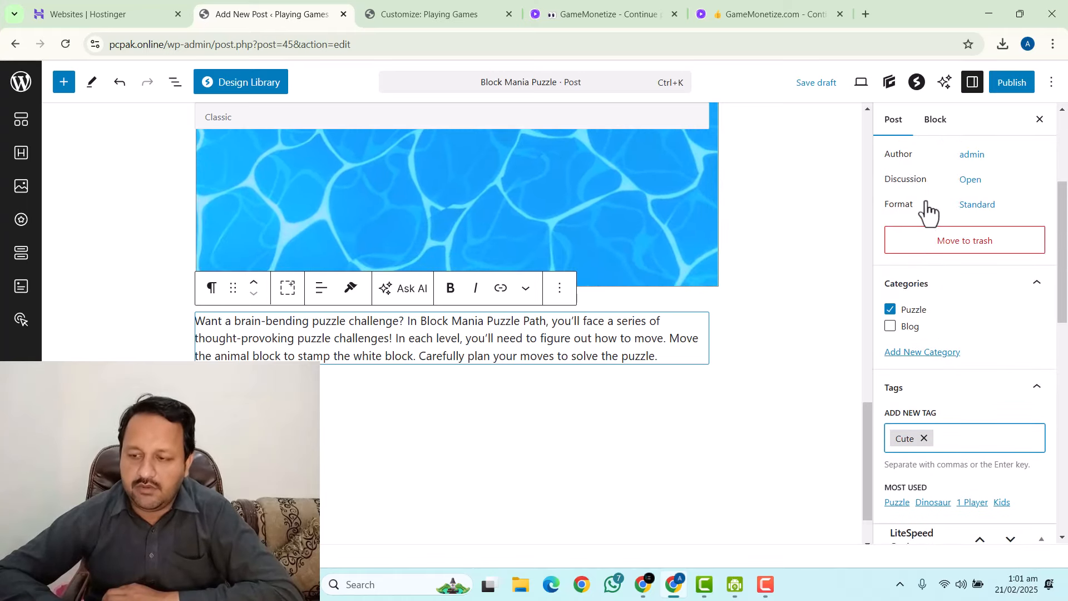
click(776, 8)
scroll(867, 189, up, 5)
scroll(874, 201, up, 1)
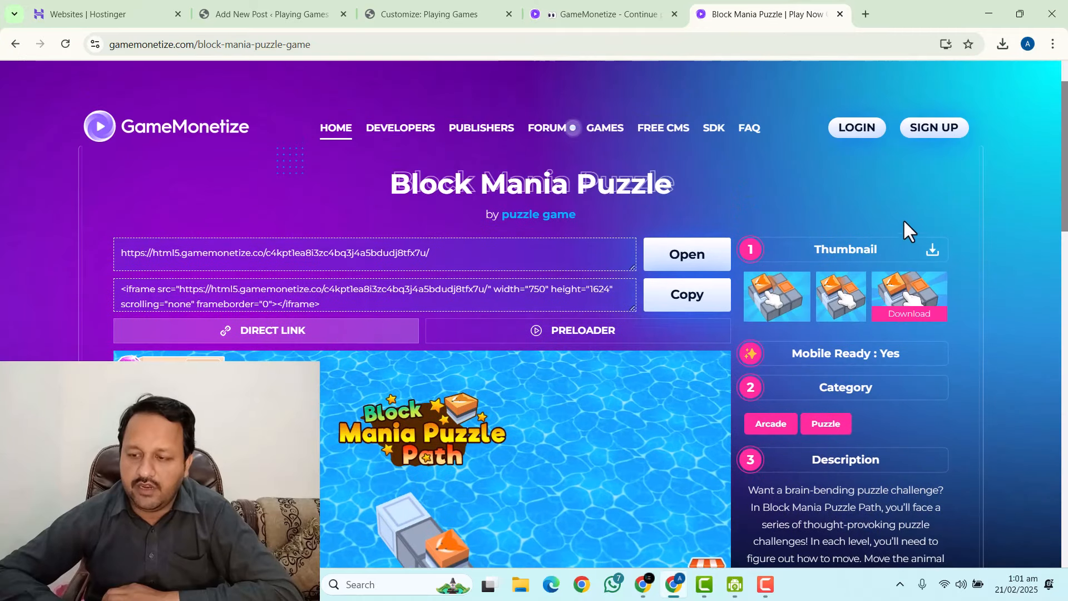
click(763, 313)
click(321, 8)
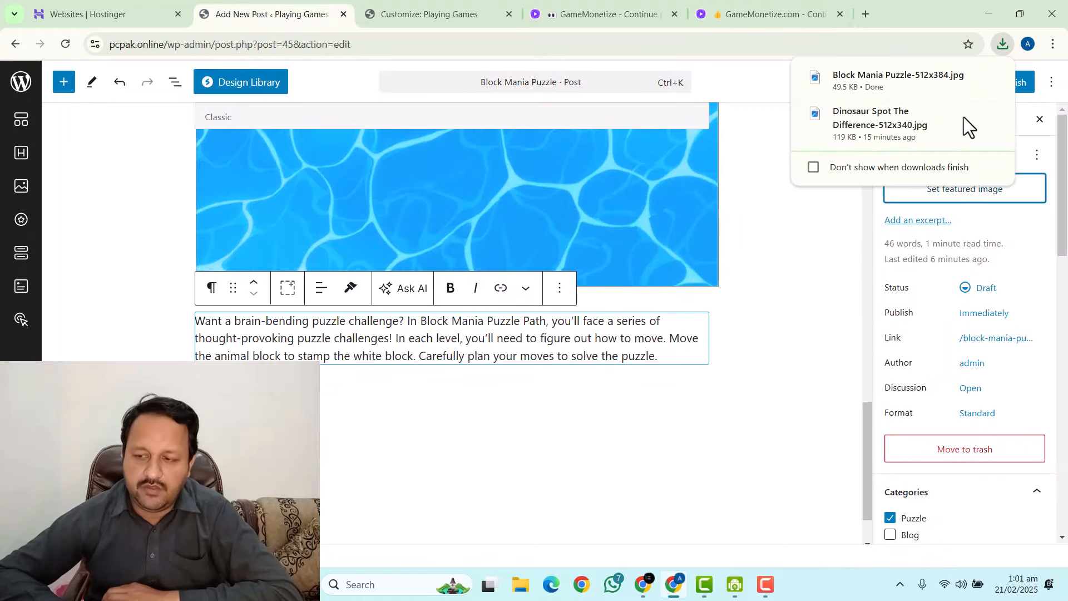
Upload the downloaded thumbnail and set it as the post's featured image.
click(1025, 192)
click(78, 129)
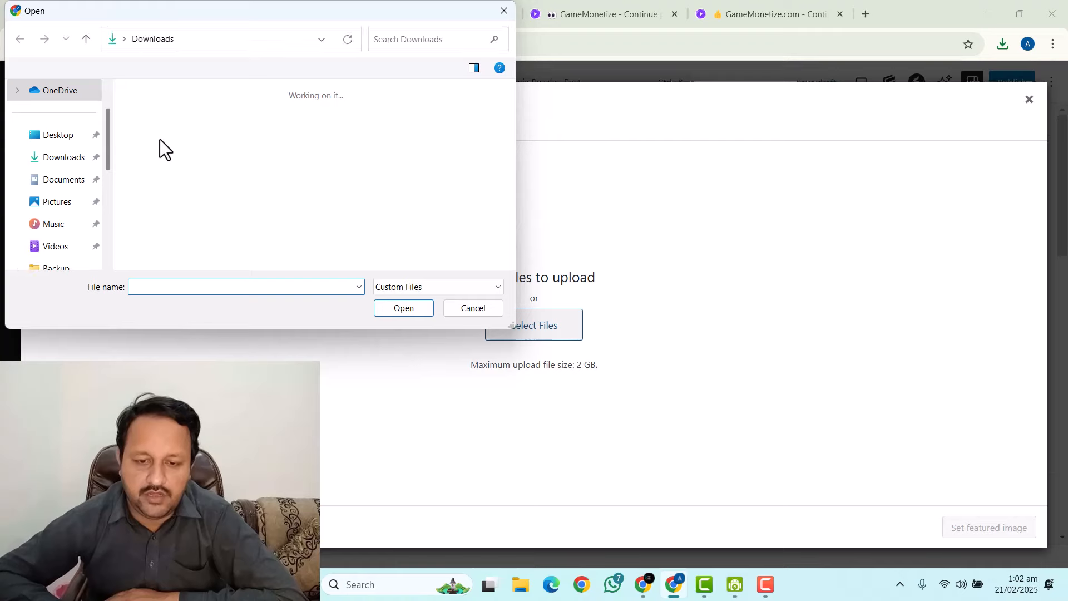
click(159, 138)
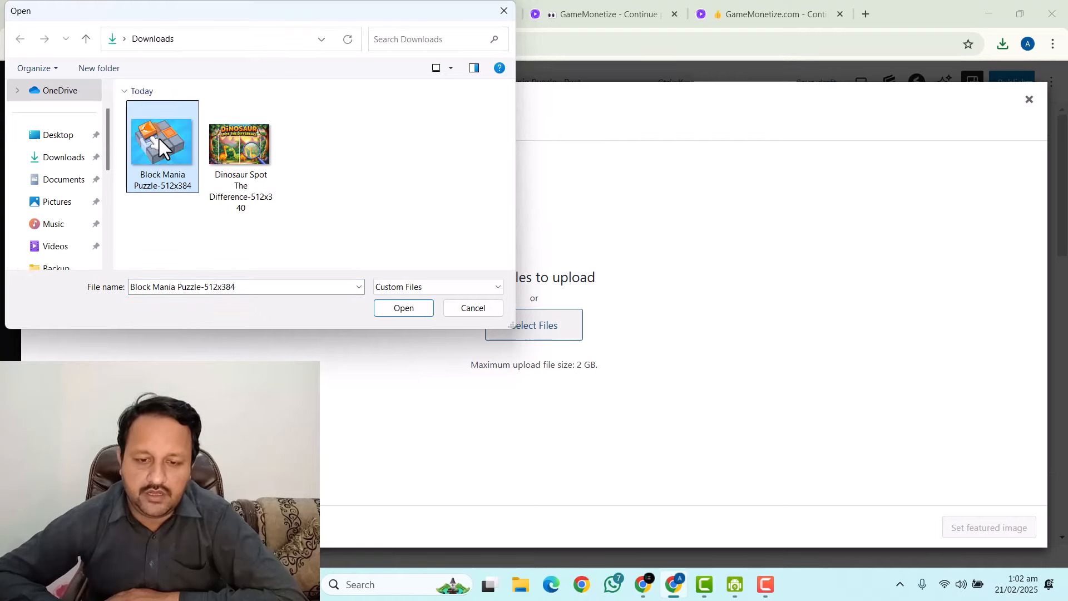
double_click(158, 137)
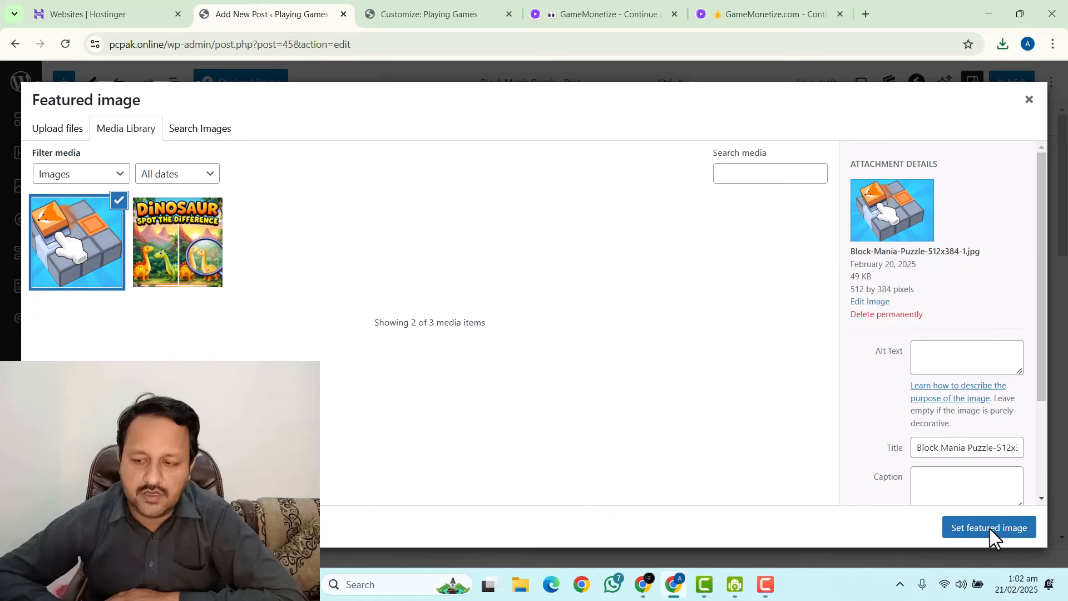
click(990, 528)
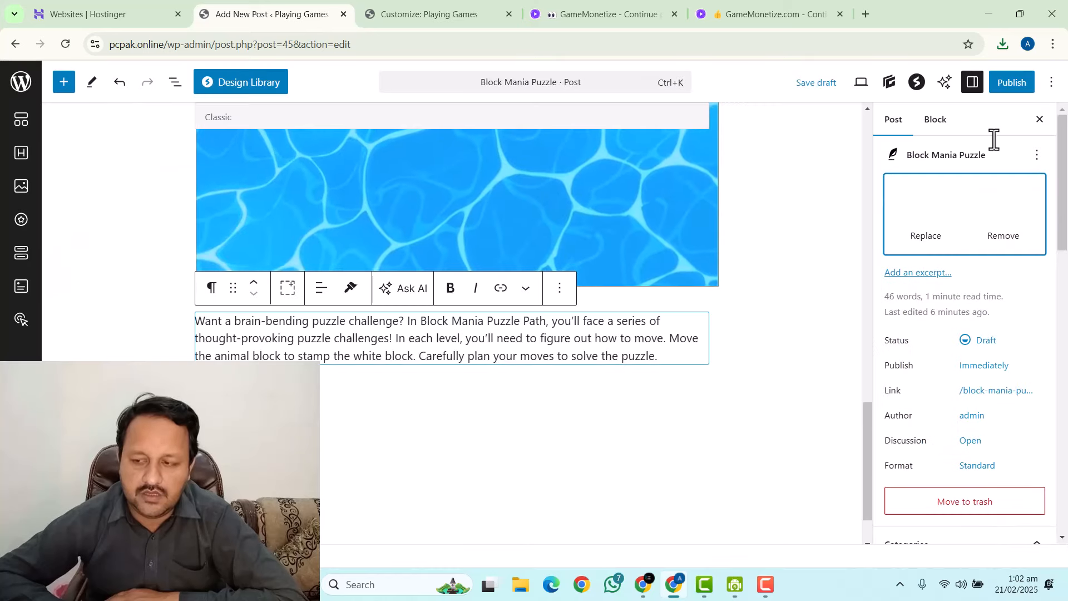
Publish the Block Mania Puzzle post and check it in the Customizer's homepage preview.
click(1012, 83)
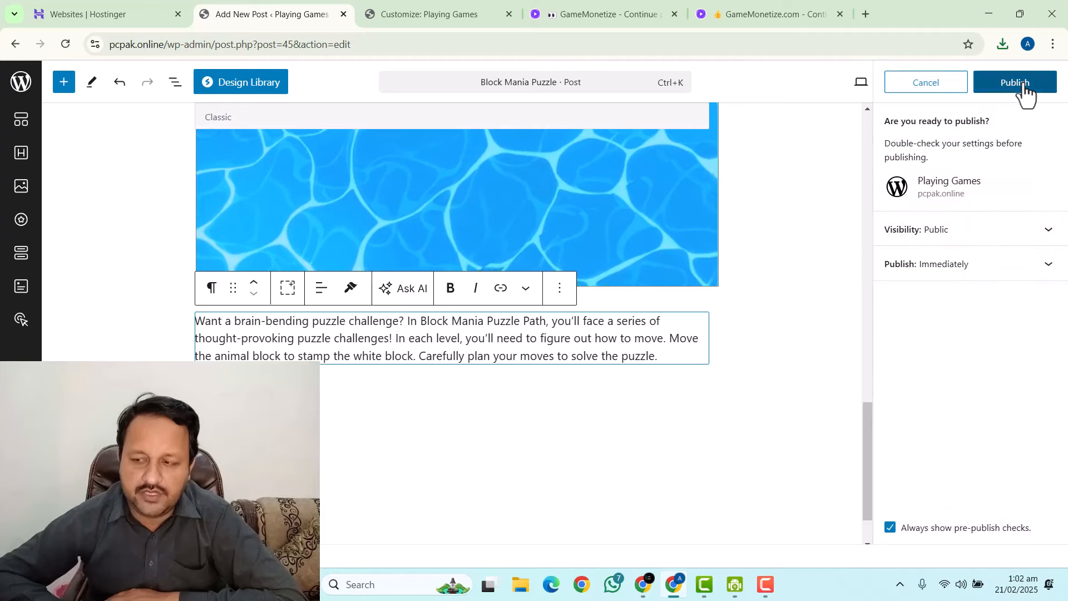
click(1023, 87)
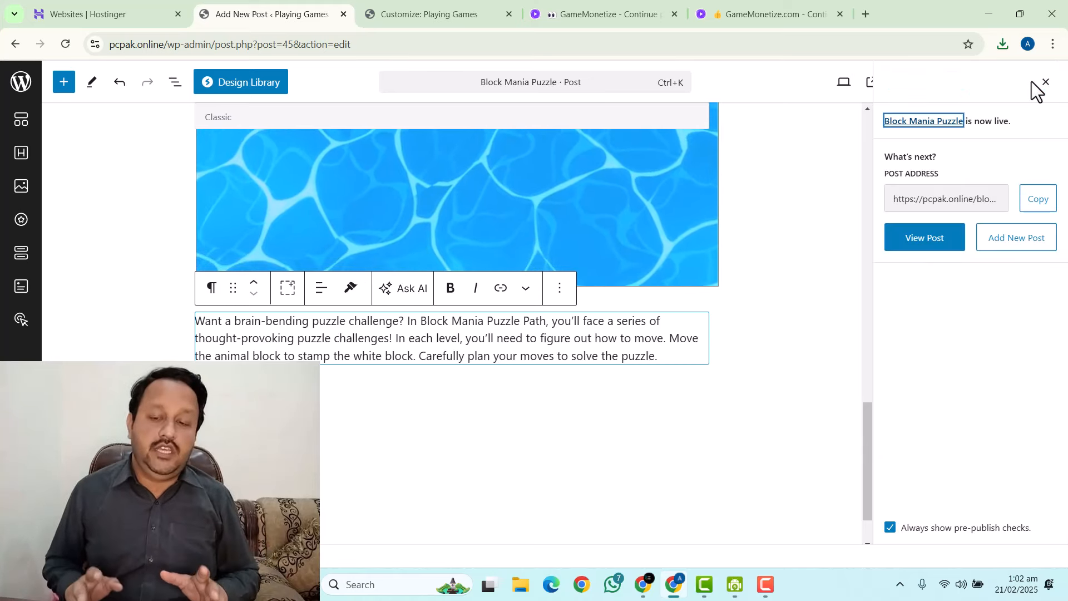
click(22, 82)
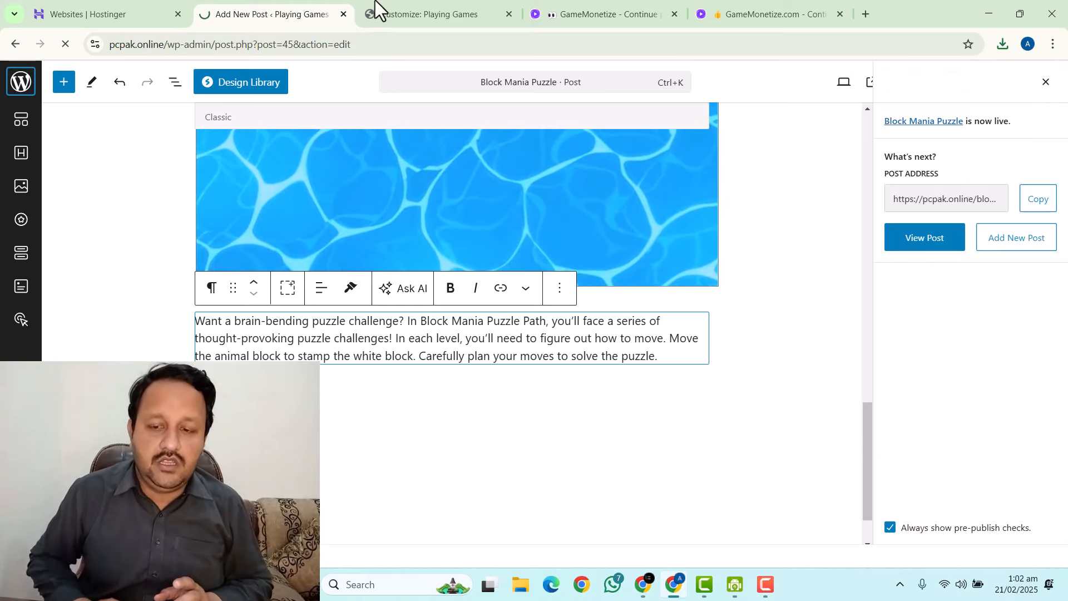
click(446, 3)
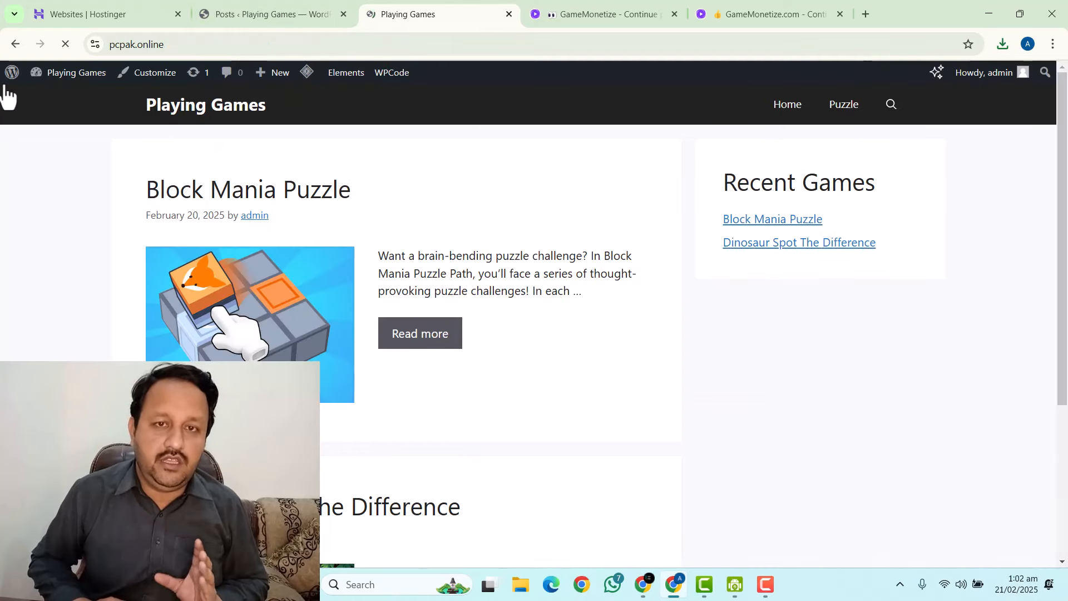
scroll(127, 358, down, 4)
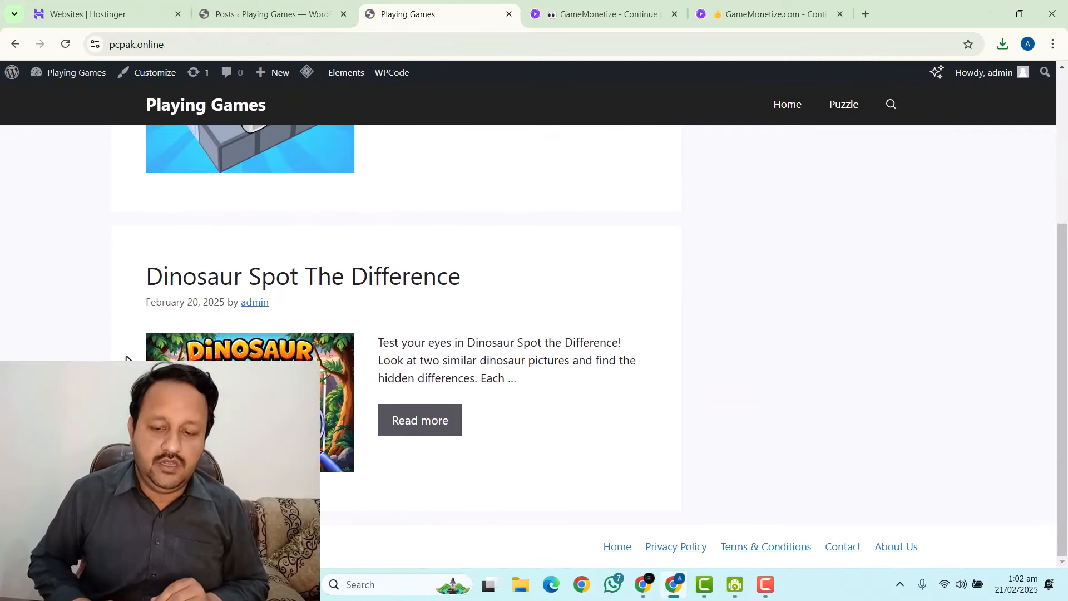
scroll(126, 359, up, 4)
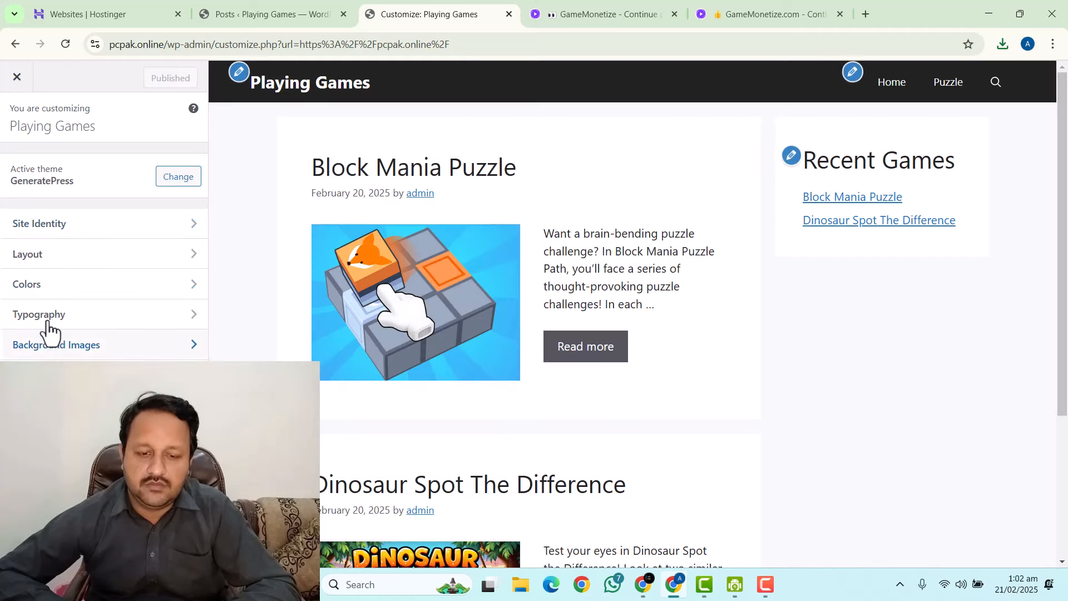
In Layout > Blog settings, change the Read more label to 'Play Game'.
click(43, 257)
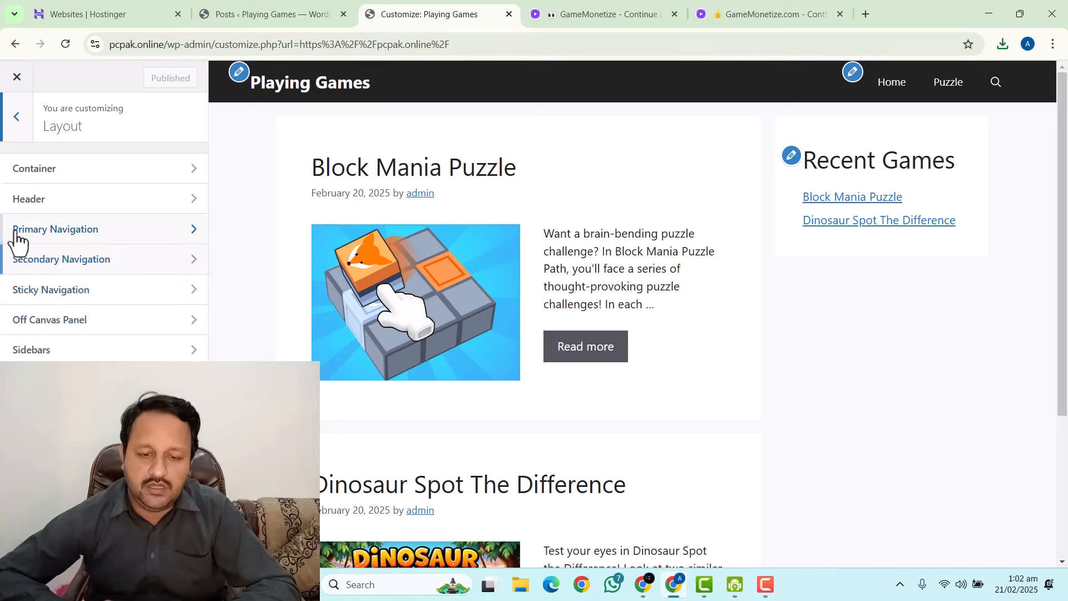
click(89, 409)
scroll(90, 329, down, 1)
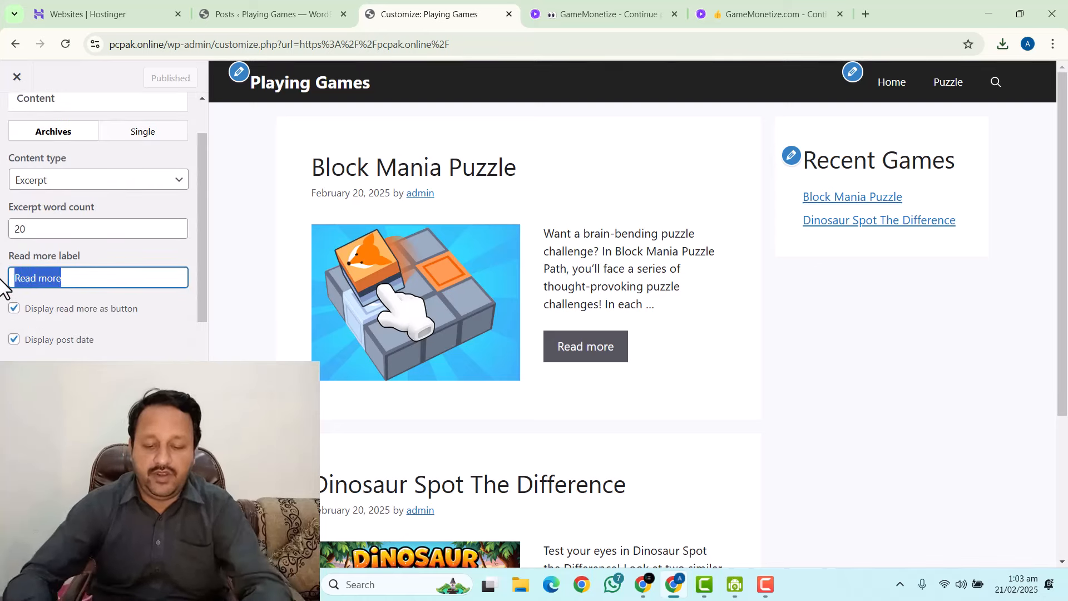
text(Play )
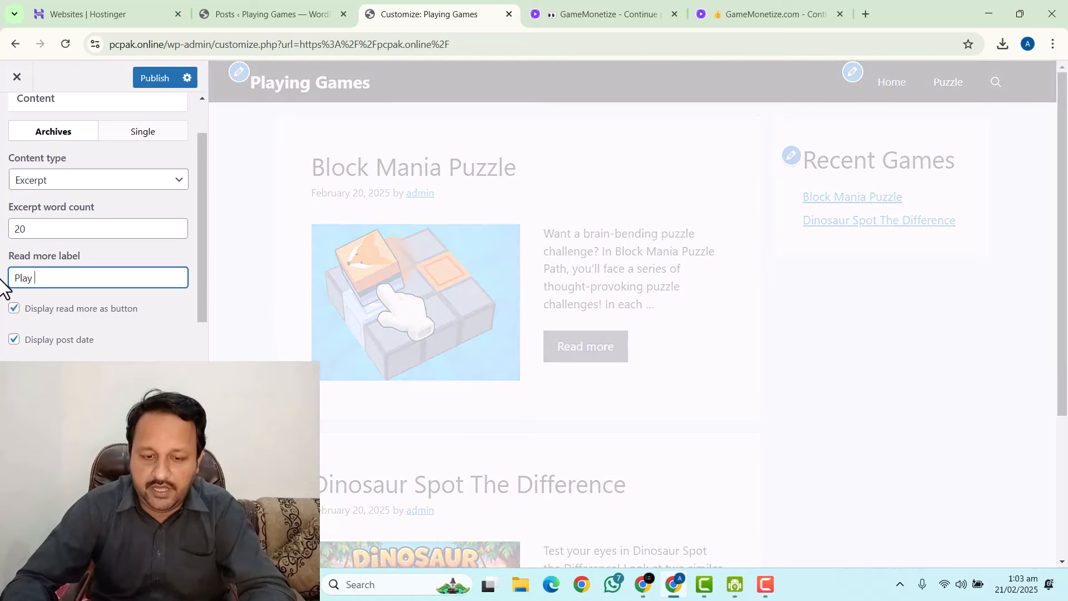
text(Game)
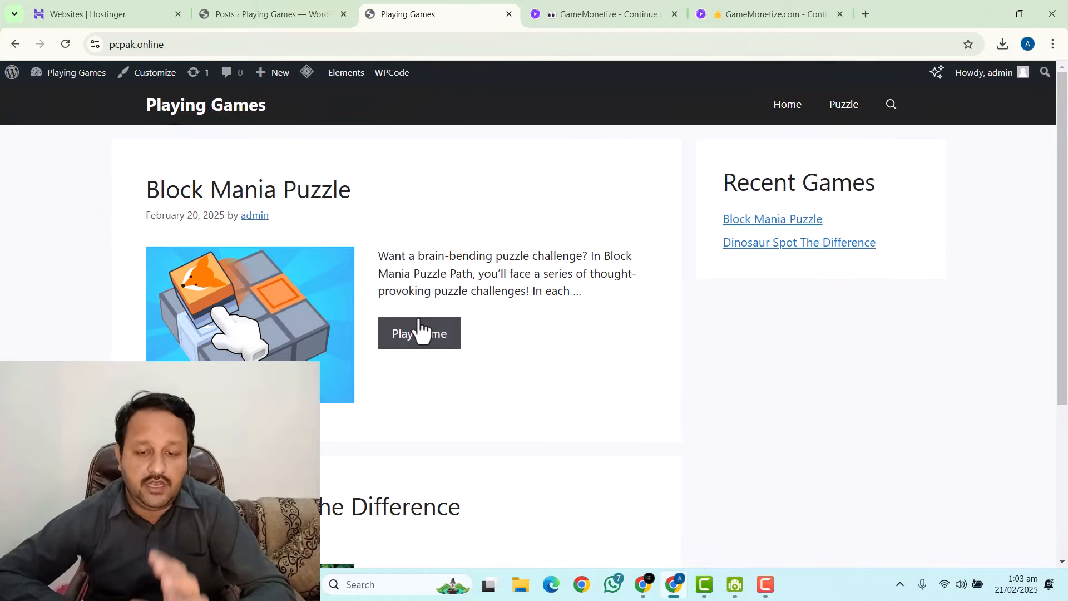
Open the Block Mania Puzzle post from the homepage, then load and start its embedded game.
click(413, 342)
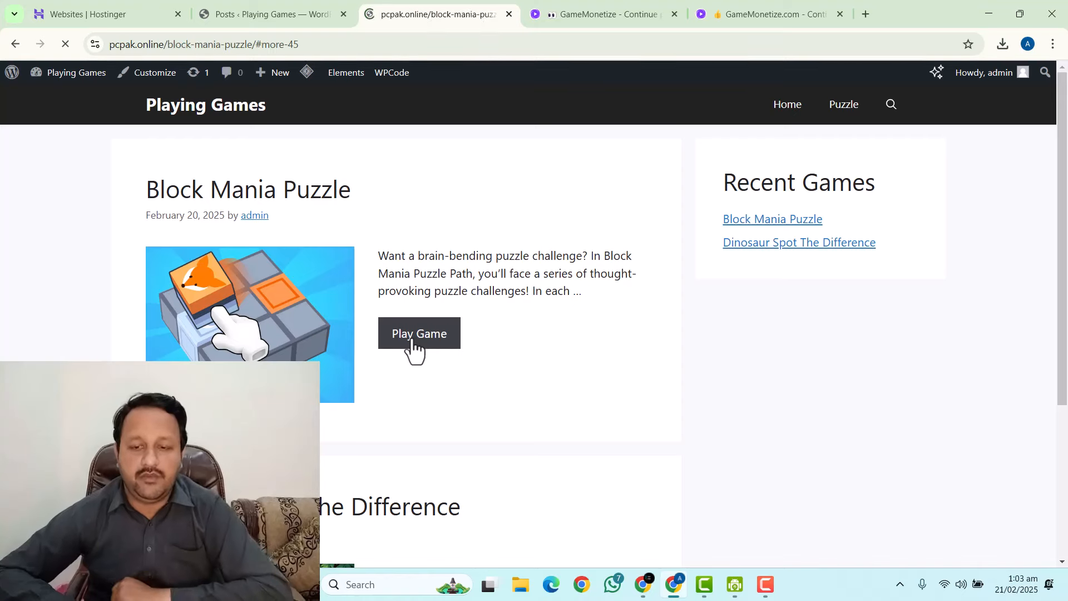
scroll(389, 314, down, 10)
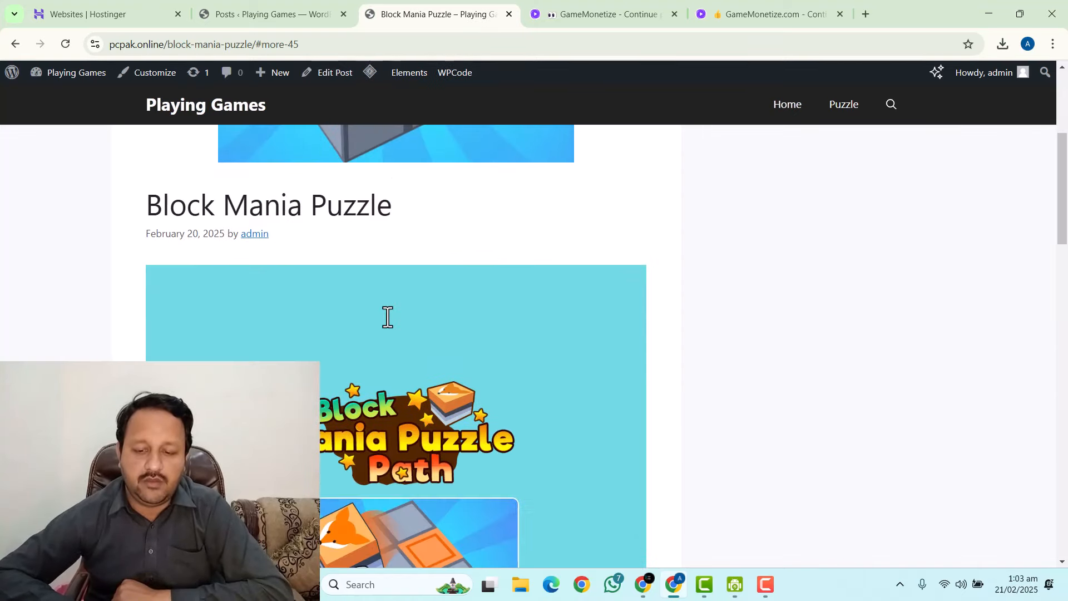
click(385, 315)
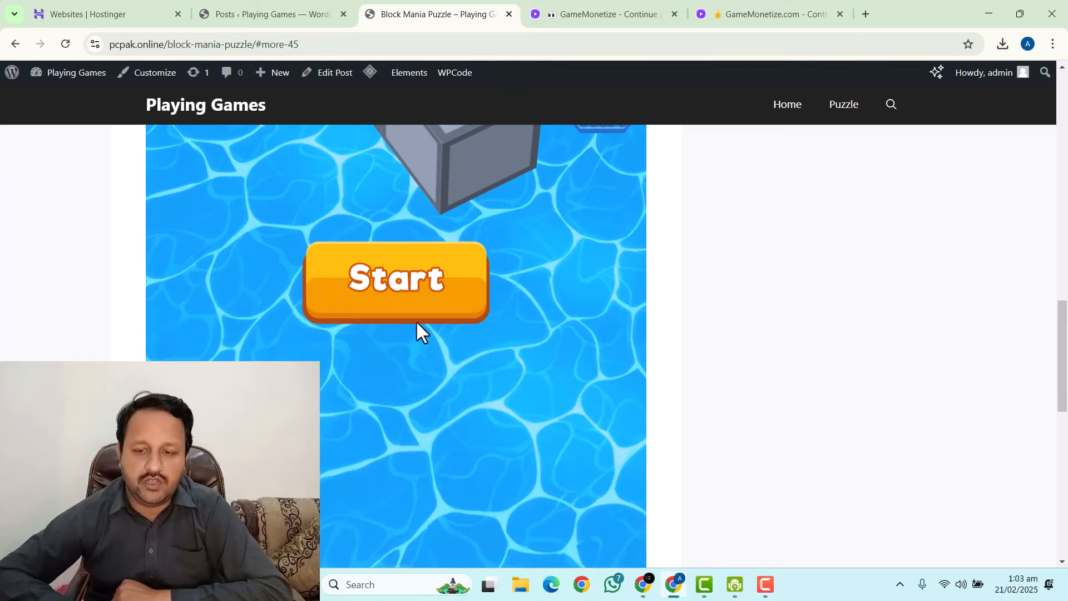
click(405, 288)
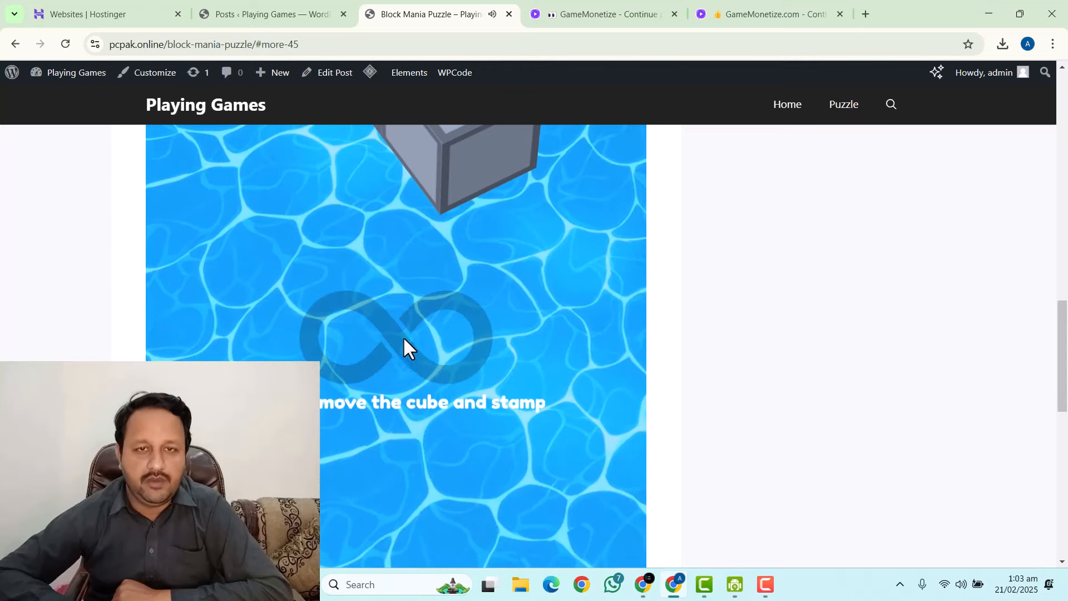
Skip Level 1, claim the 3x diamond reward and start Level 2.
scroll(403, 373, down, 3)
scroll(401, 371, up, 6)
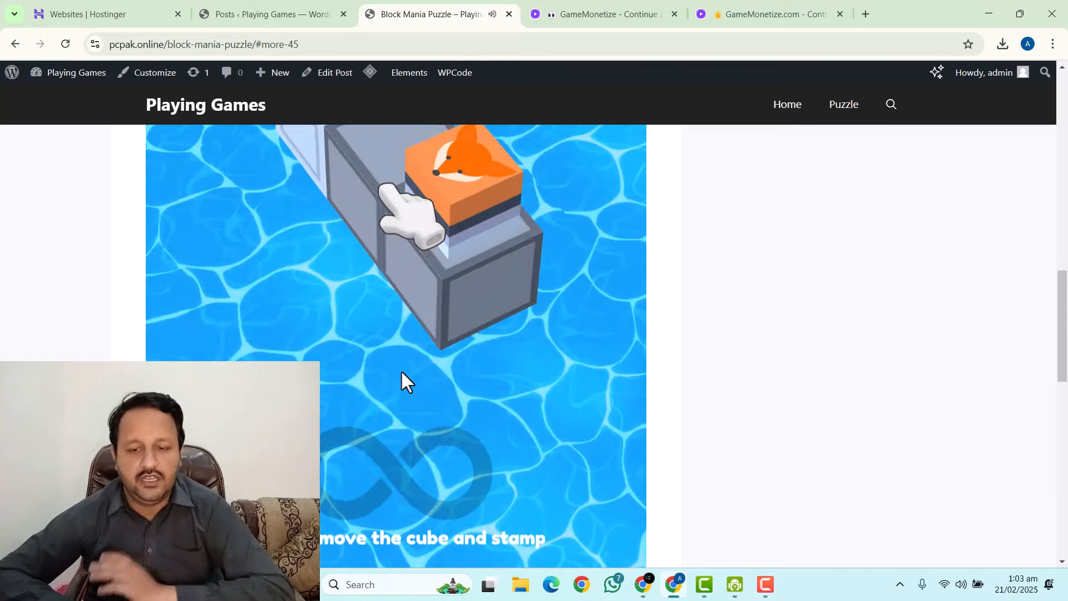
scroll(402, 371, down, 2)
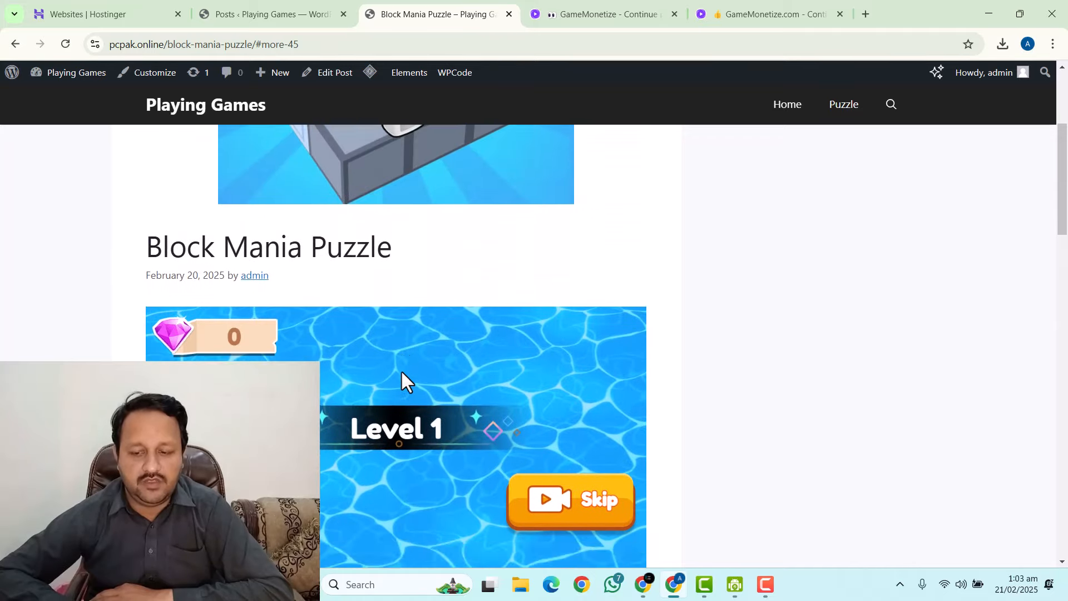
click(579, 386)
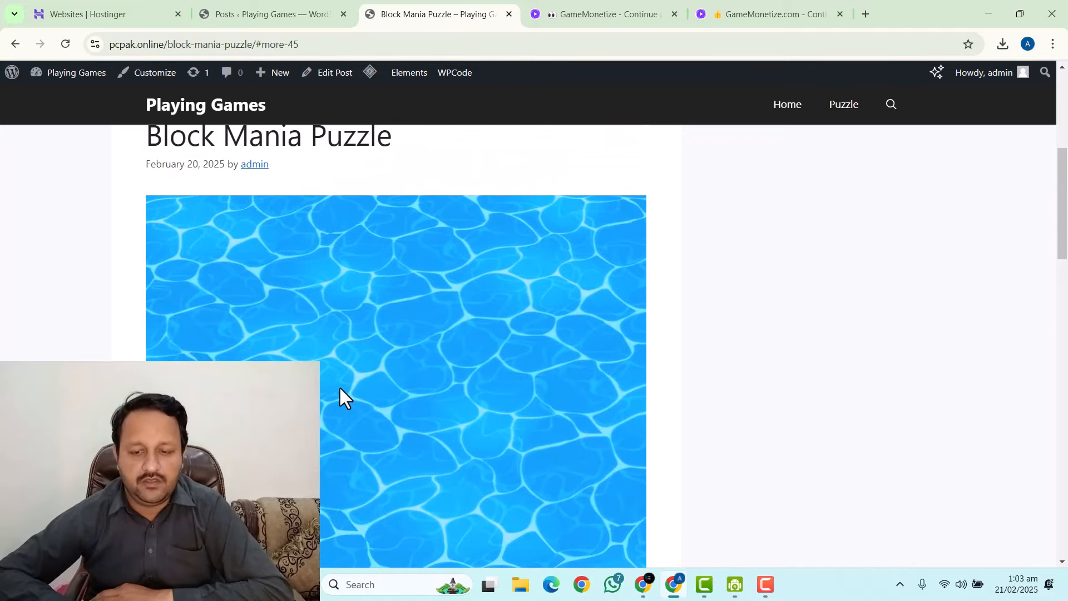
scroll(390, 333, up, 3)
scroll(414, 295, up, 3)
scroll(414, 298, down, 12)
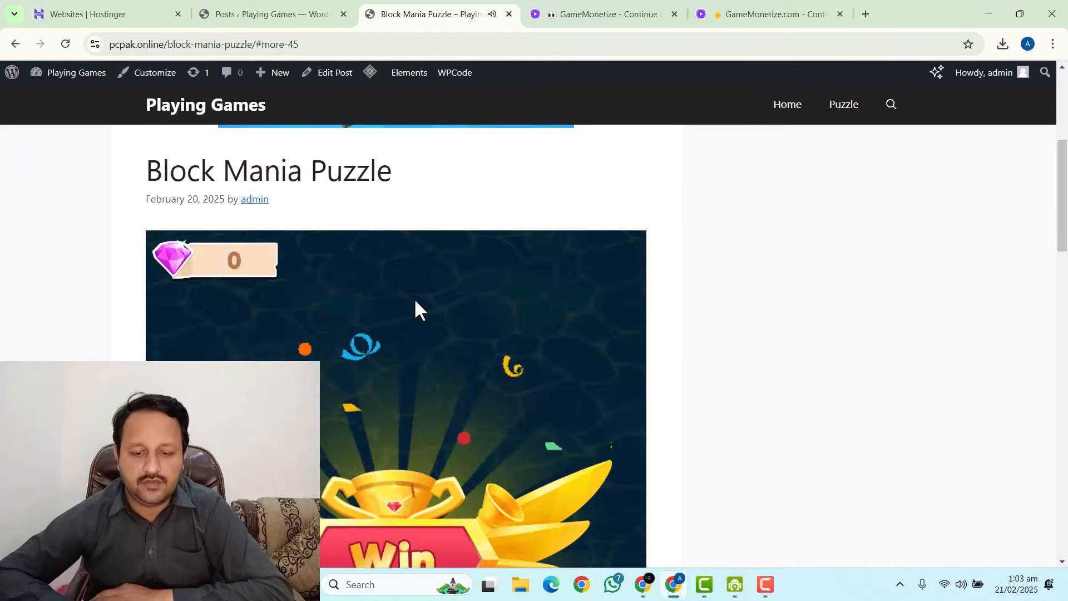
scroll(415, 301, down, 4)
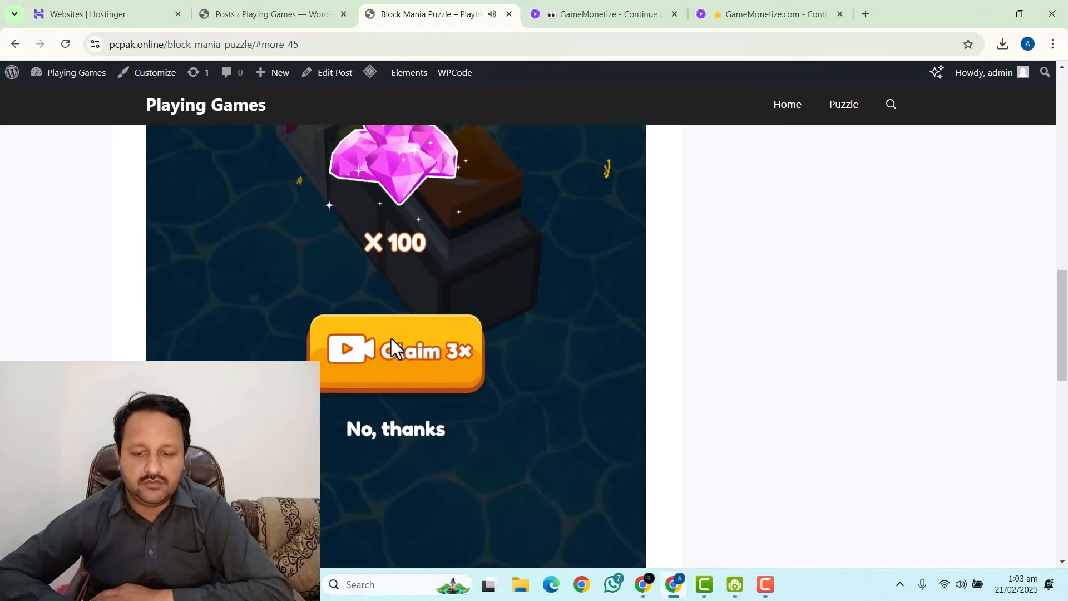
click(346, 356)
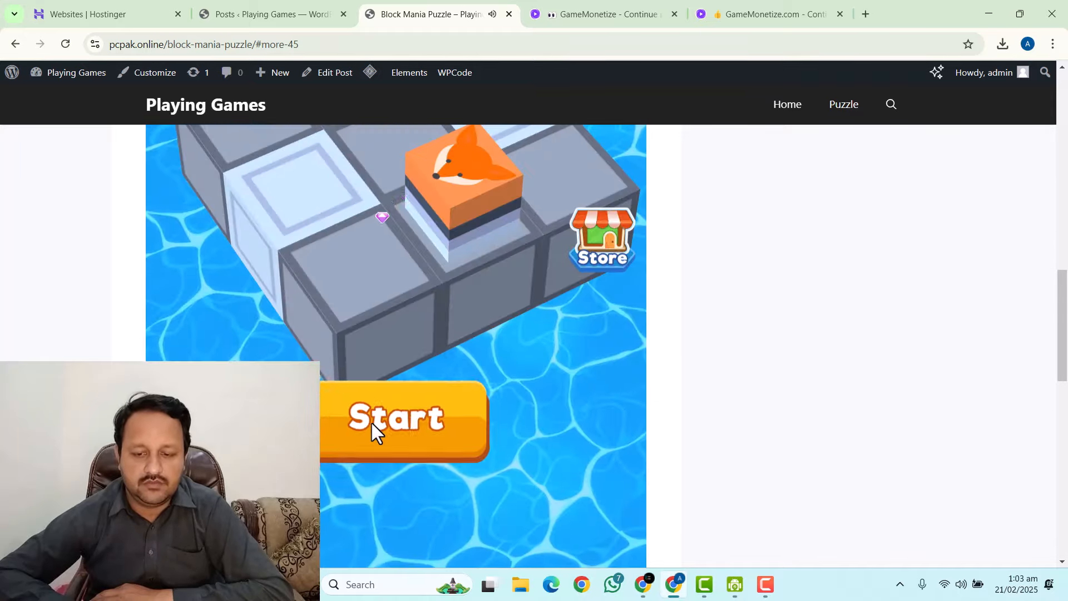
click(443, 429)
scroll(393, 298, up, 5)
scroll(396, 293, up, 8)
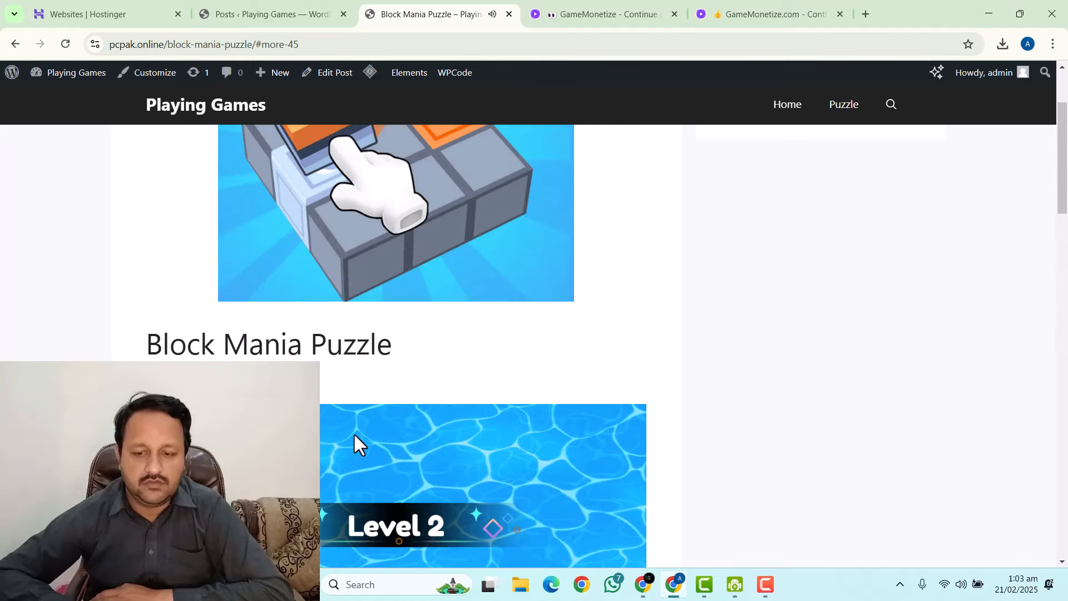
scroll(334, 361, down, 6)
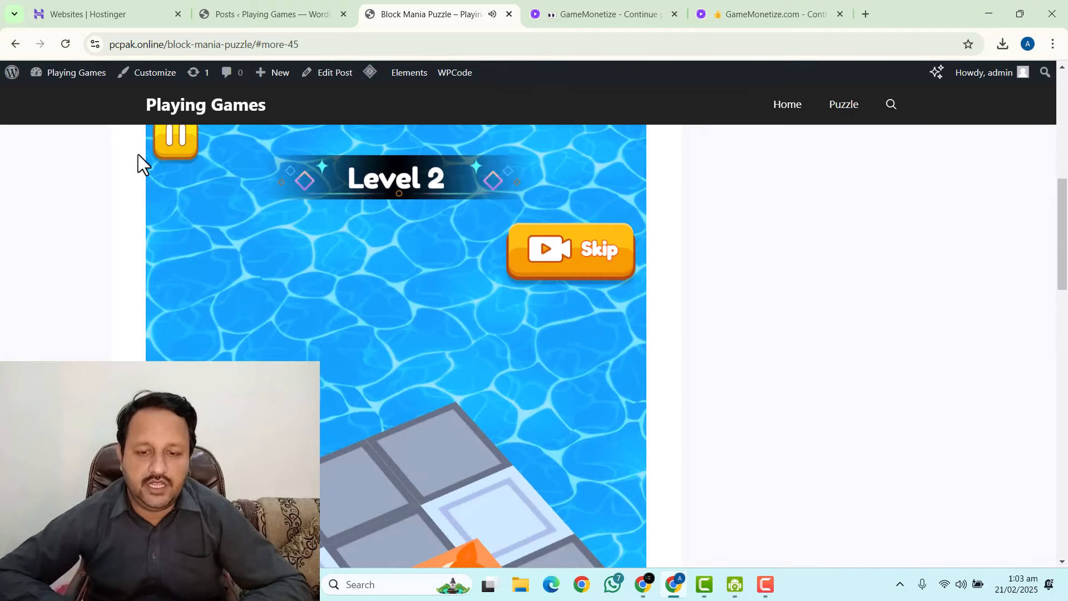
Return to the Playing Games homepage listing Block Mania Puzzle and Dinosaur Spot The Difference posts.
click(183, 109)
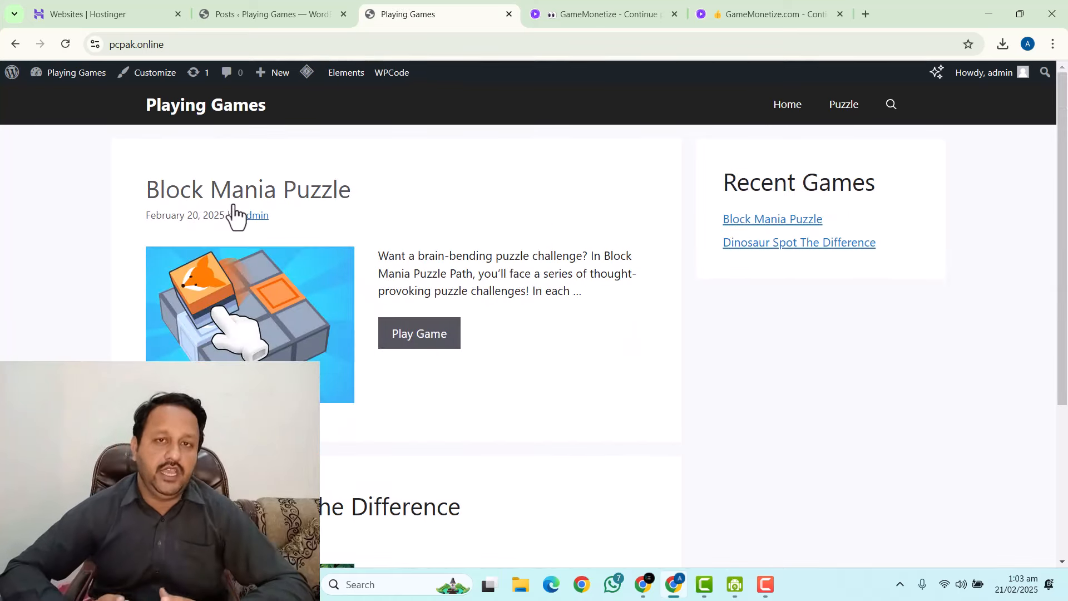
scroll(375, 228, down, 4)
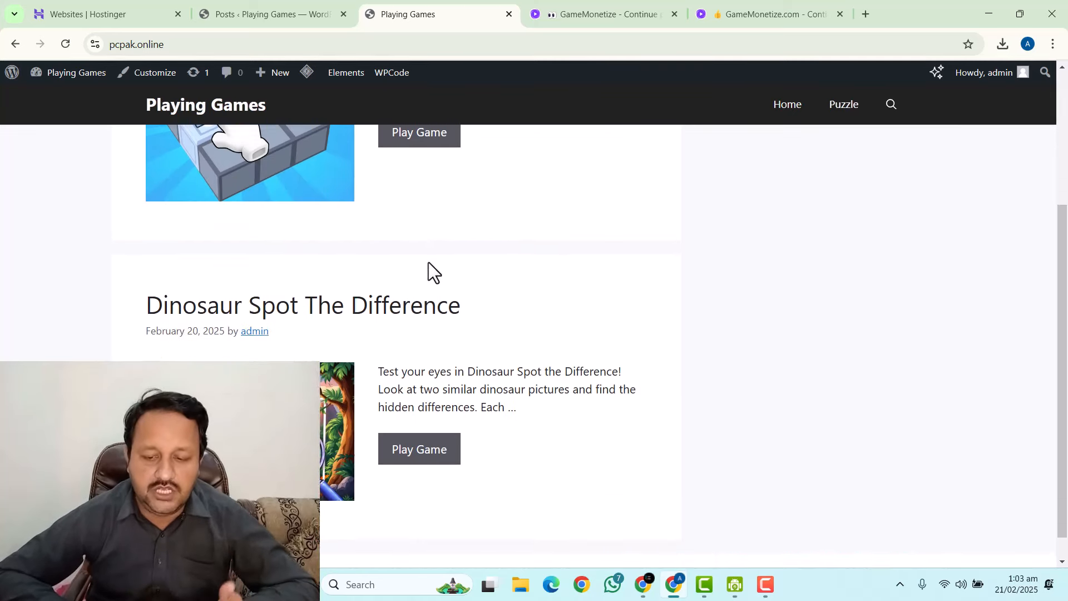
scroll(448, 256, up, 4)
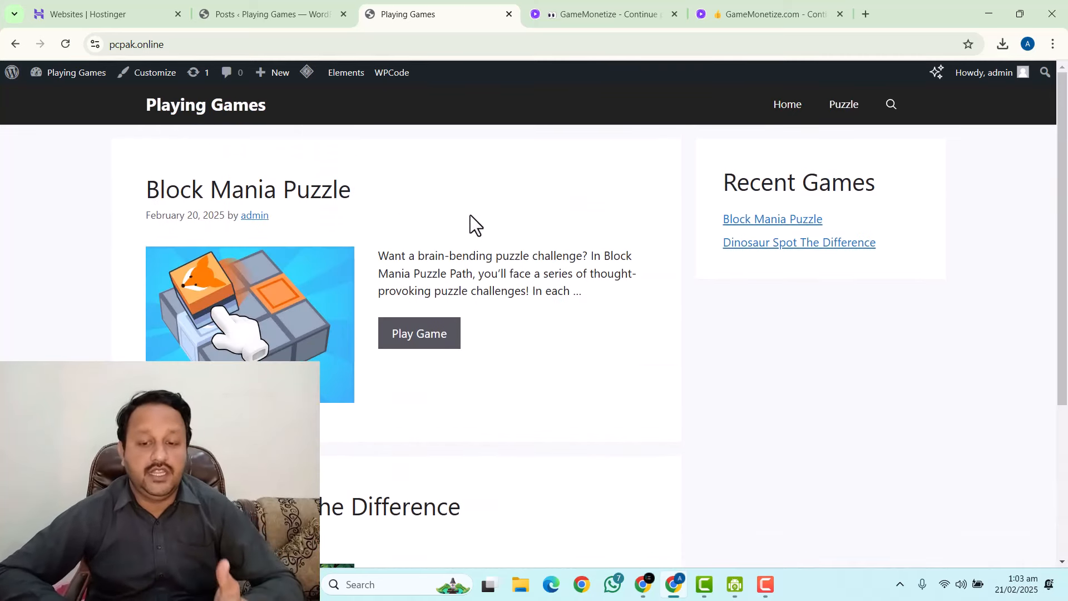
In the Customizer's Layout > Blog settings, publish an excerpt word count of 0.
click(140, 78)
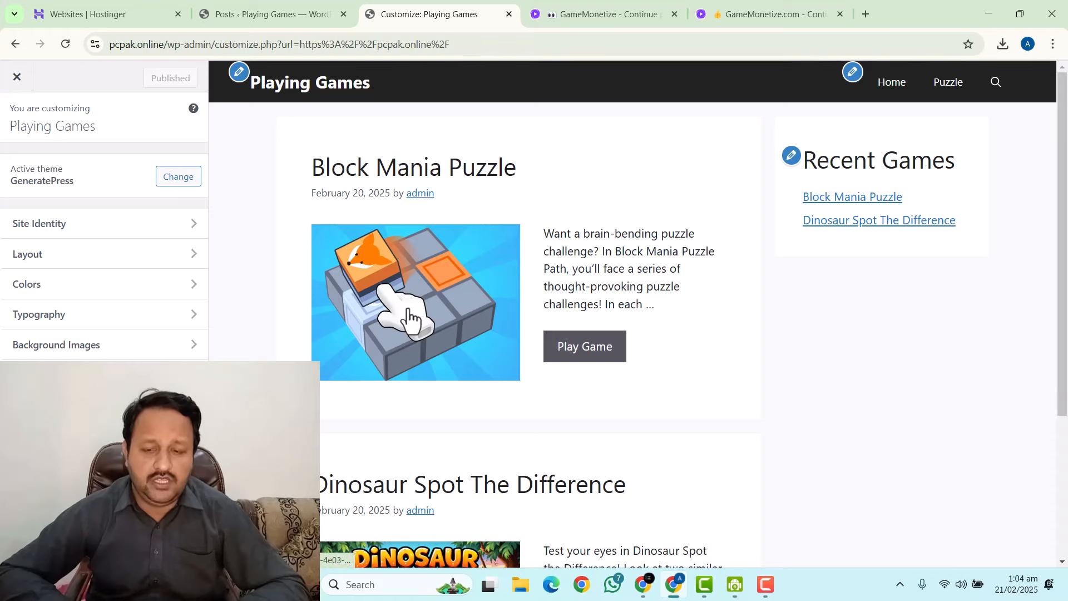
drag(303, 169, 550, 188)
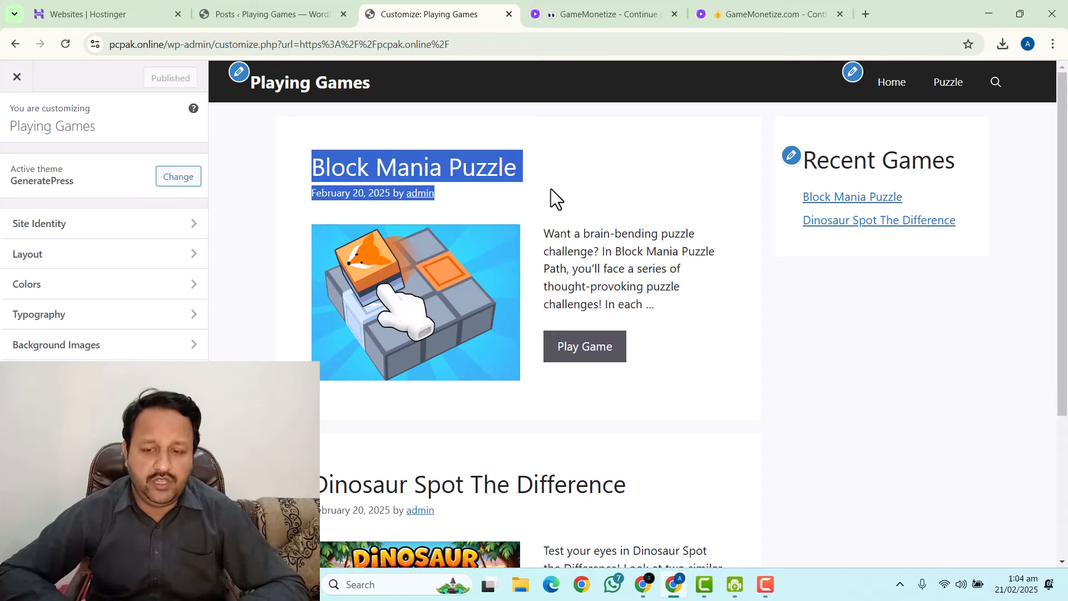
click(653, 178)
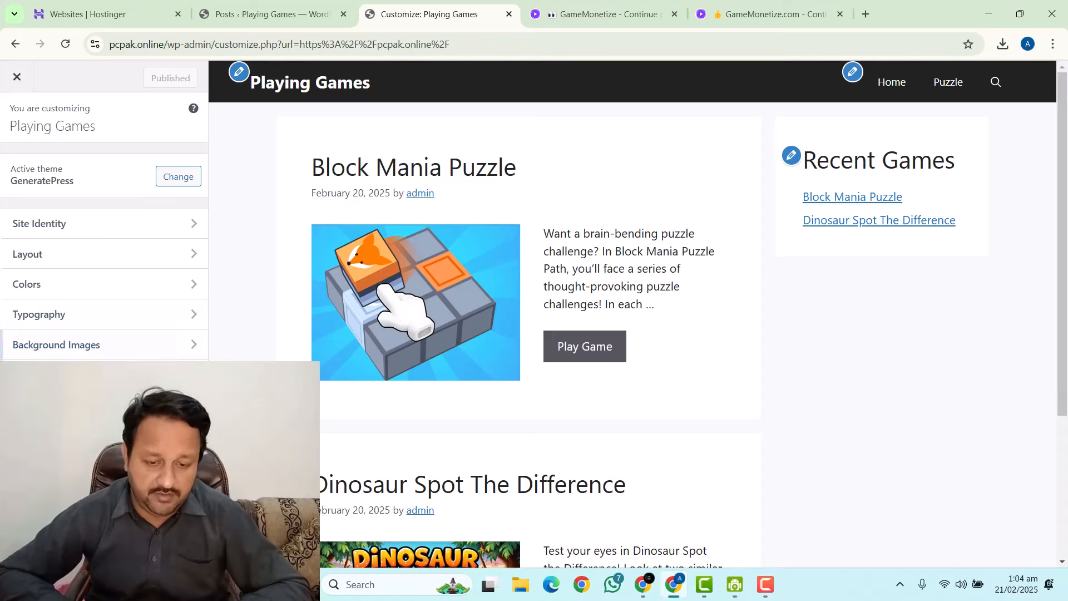
click(61, 255)
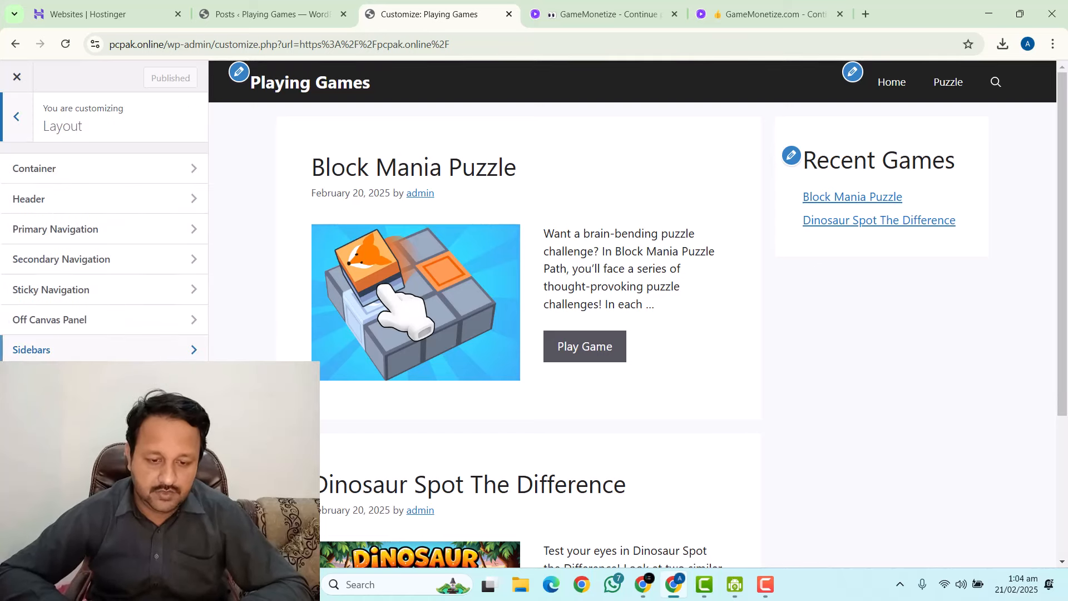
click(64, 411)
scroll(74, 312, down, 1)
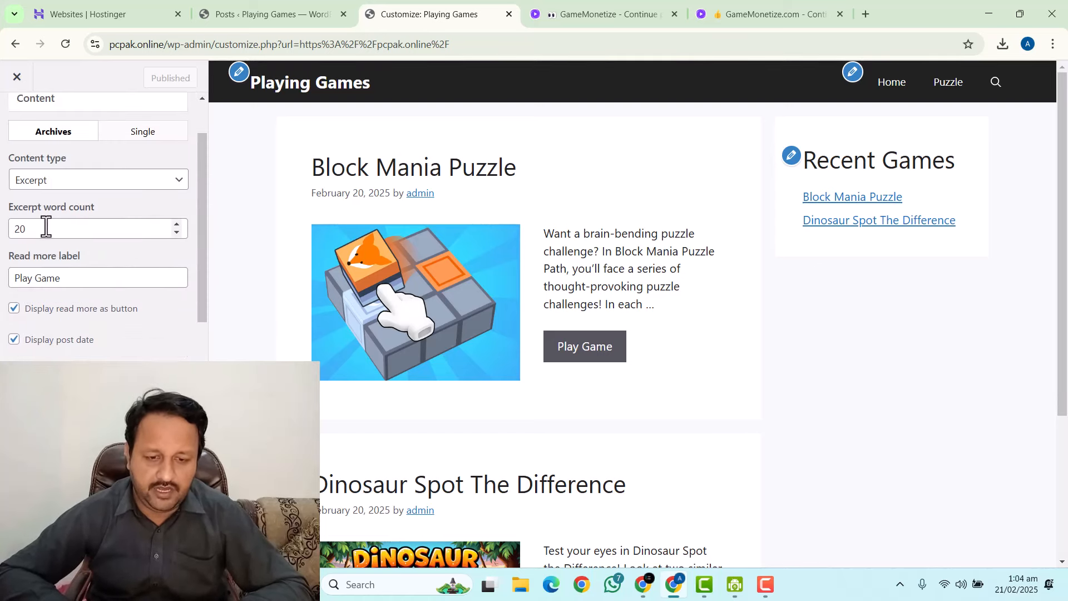
drag(47, 226, 3, 230)
text(0)
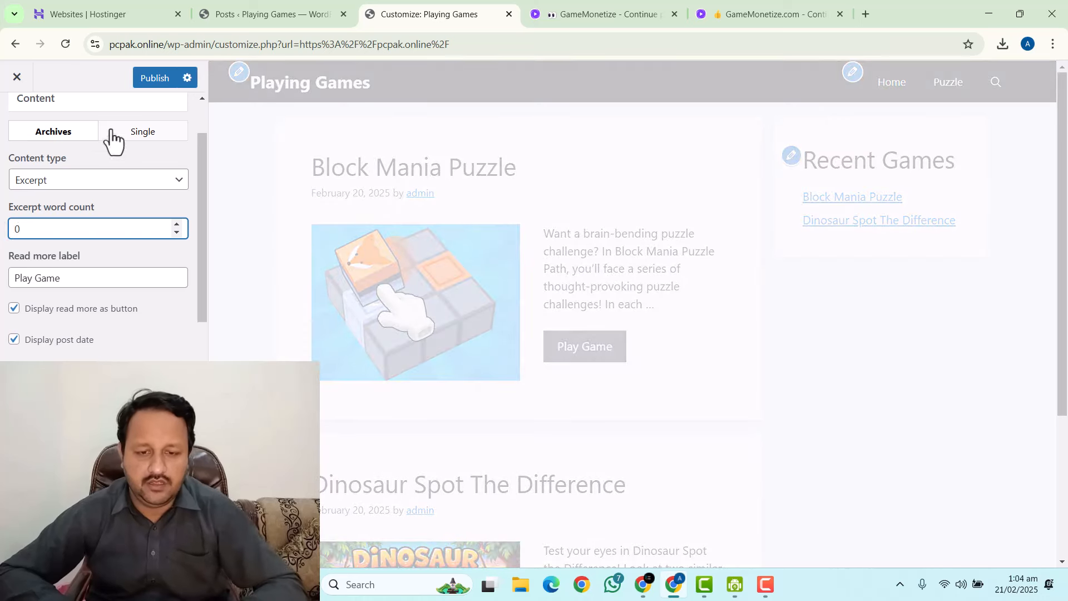
click(145, 82)
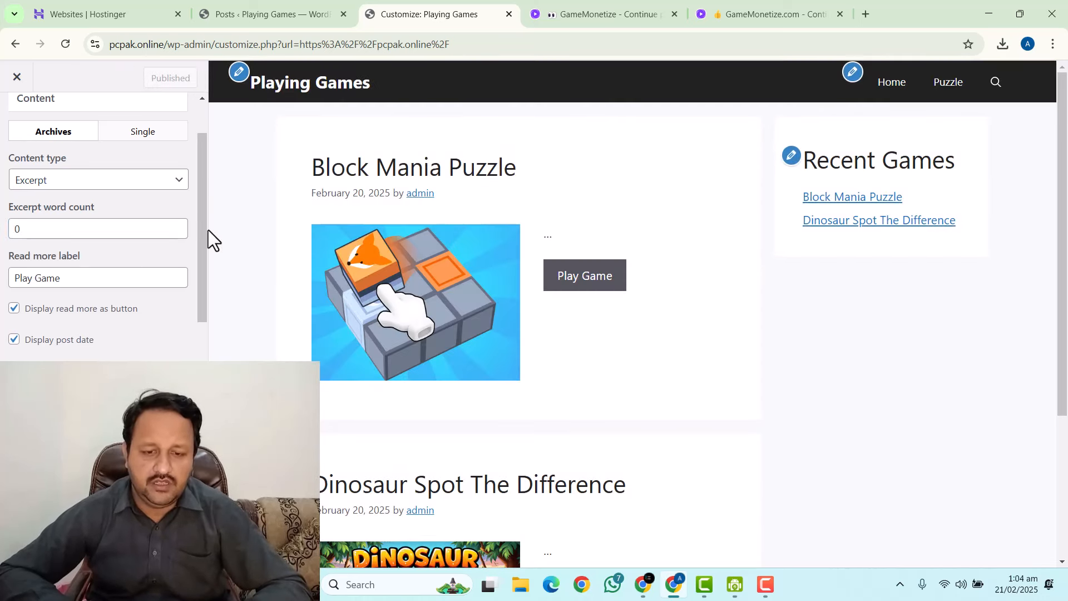
Keep excerpt word count 0 with Excerpt content type, publish, and untick Display post author.
click(177, 232)
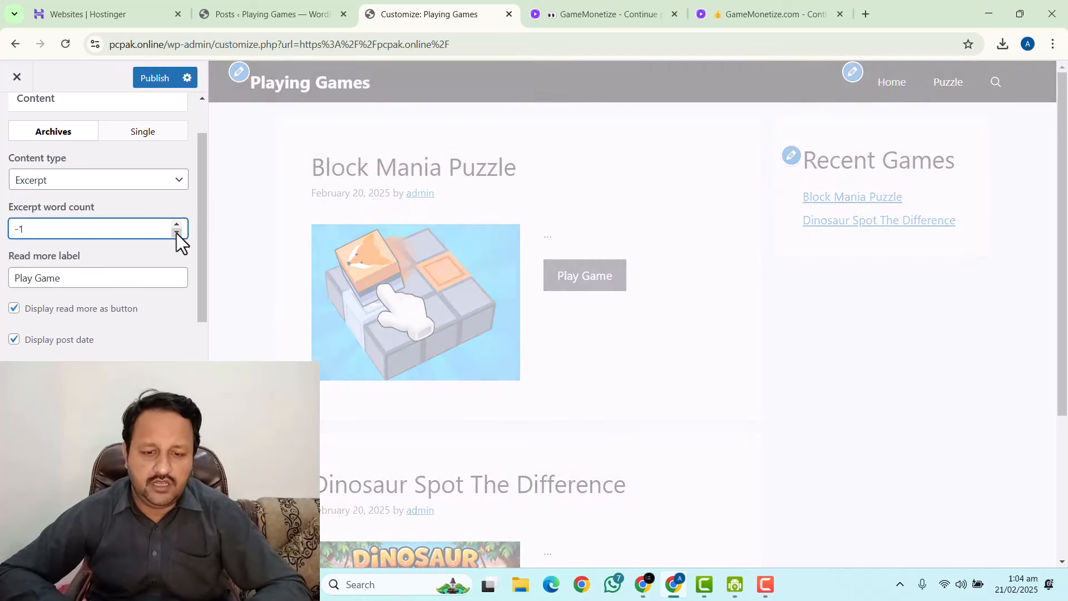
click(178, 224)
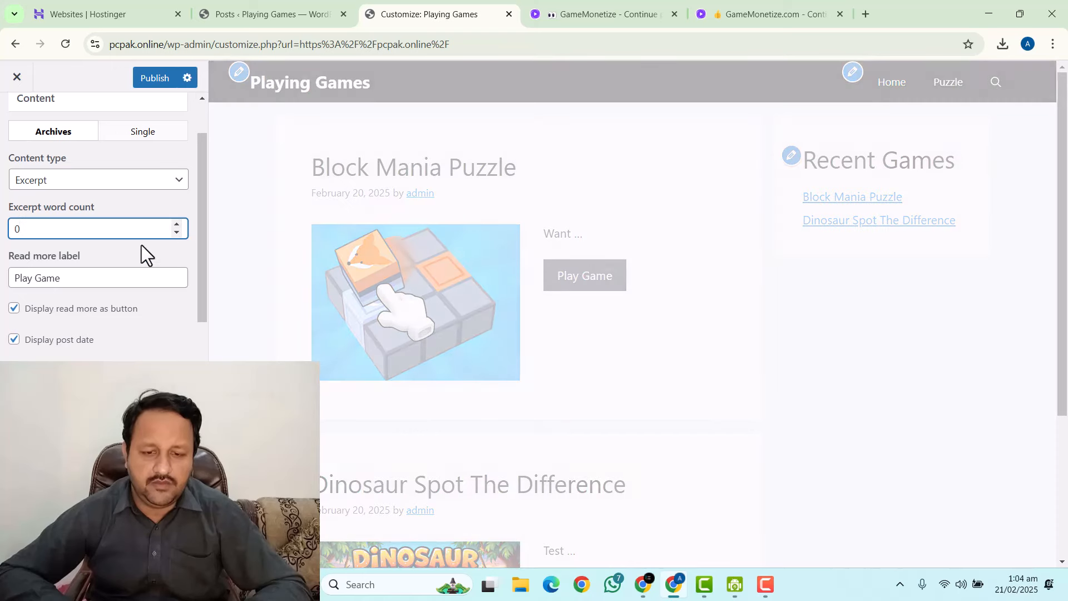
click(58, 181)
click(58, 200)
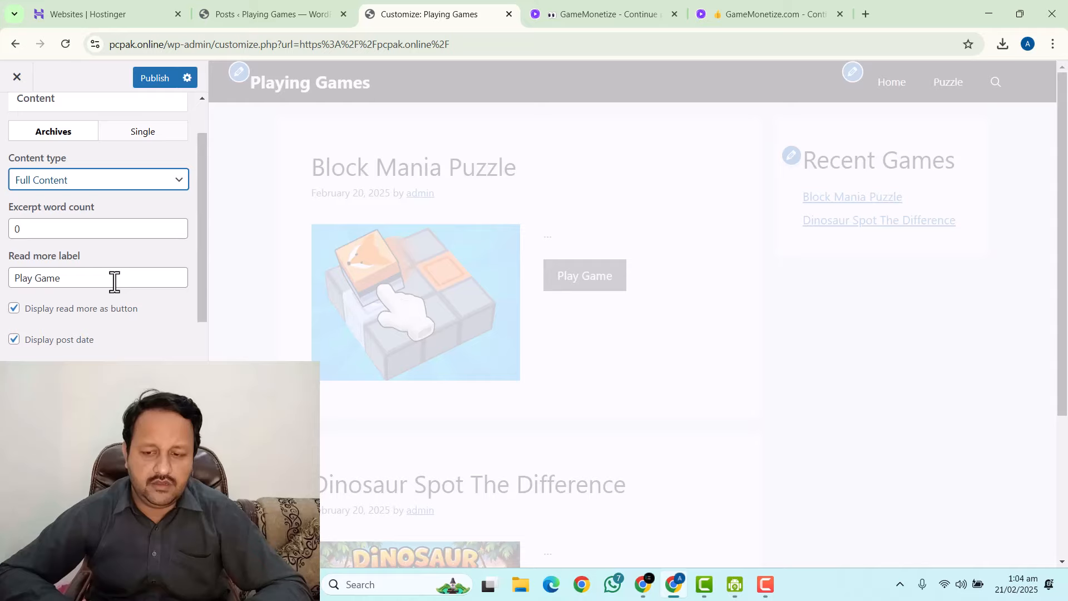
click(83, 183)
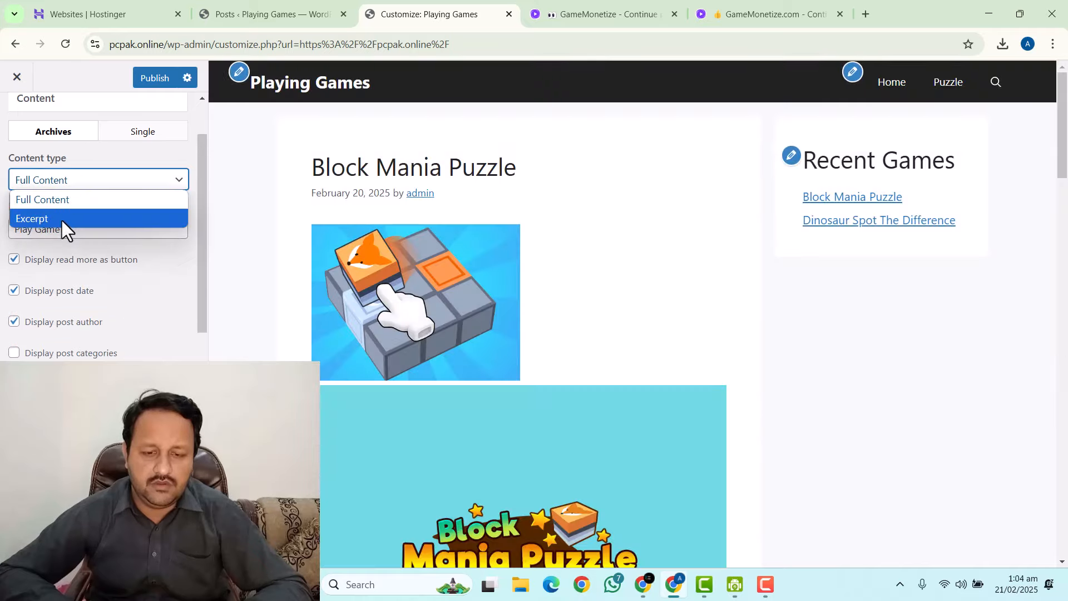
click(62, 219)
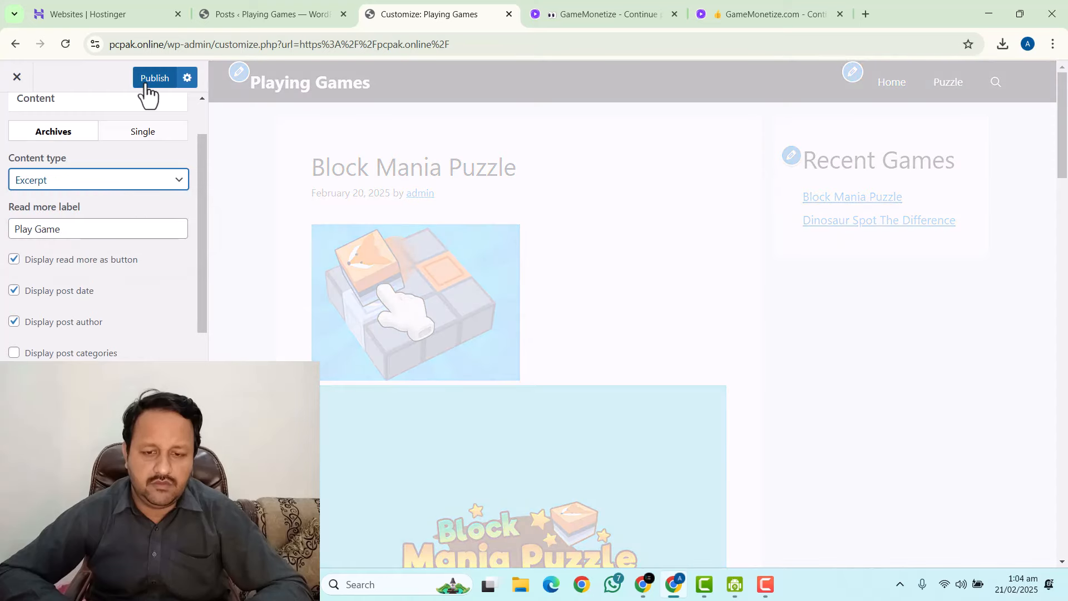
click(146, 83)
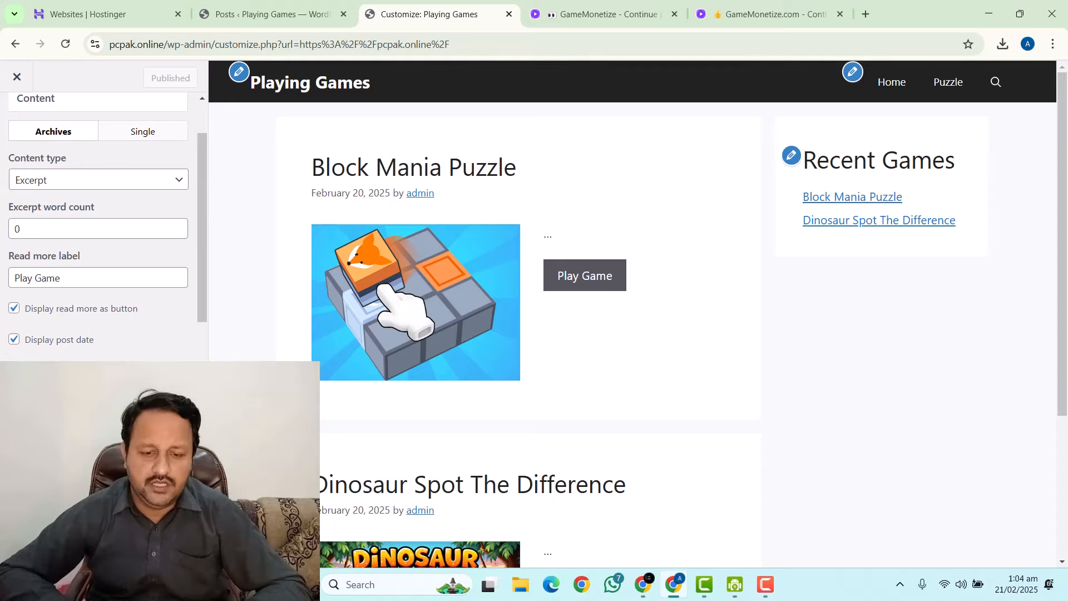
click(14, 370)
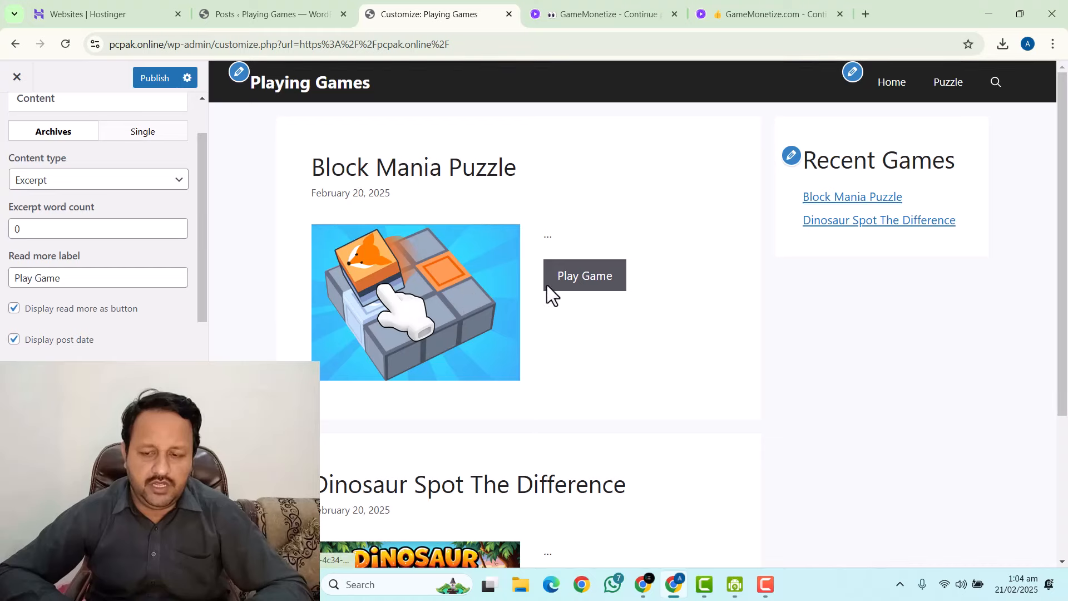
Publish the hidden author byline and zero-word excerpt blog listing settings.
scroll(553, 352, down, 4)
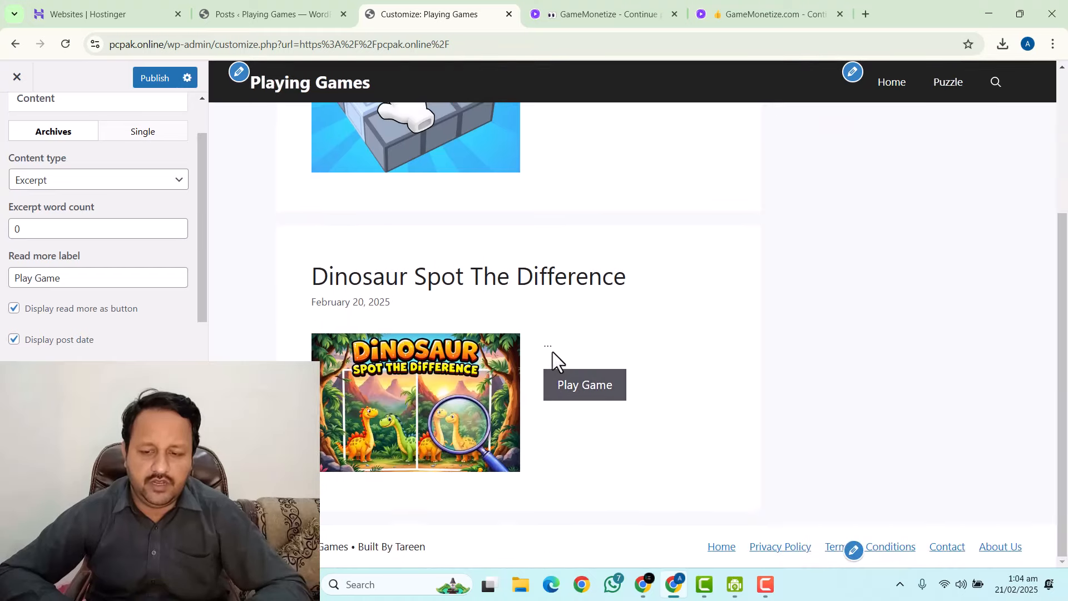
scroll(784, 379, up, 3)
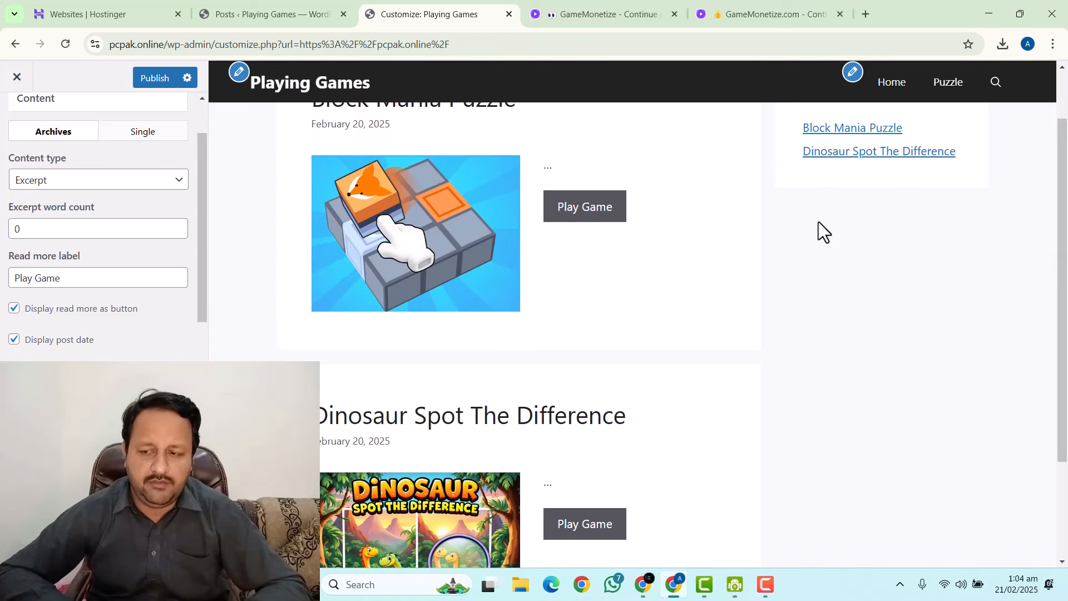
scroll(803, 250, up, 1)
scroll(551, 325, down, 3)
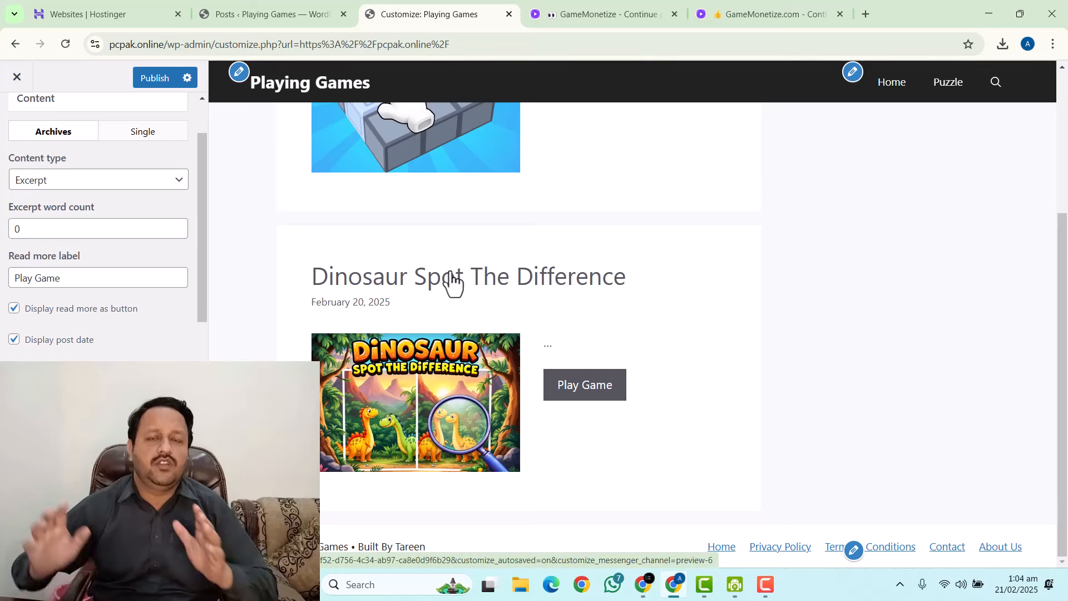
click(152, 78)
scroll(103, 285, down, 4)
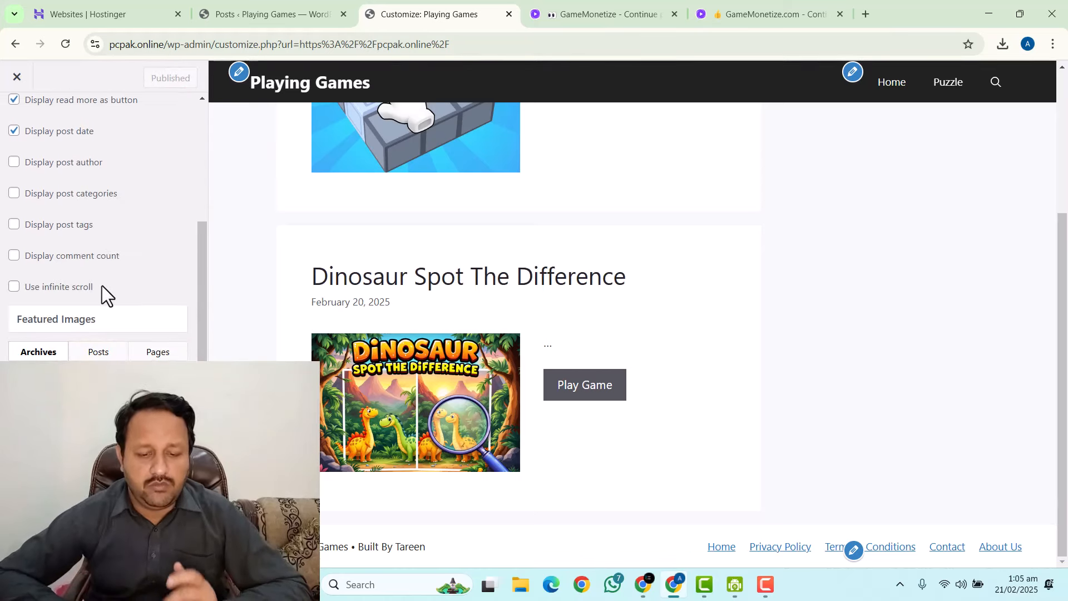
scroll(102, 285, down, 2)
scroll(104, 262, up, 6)
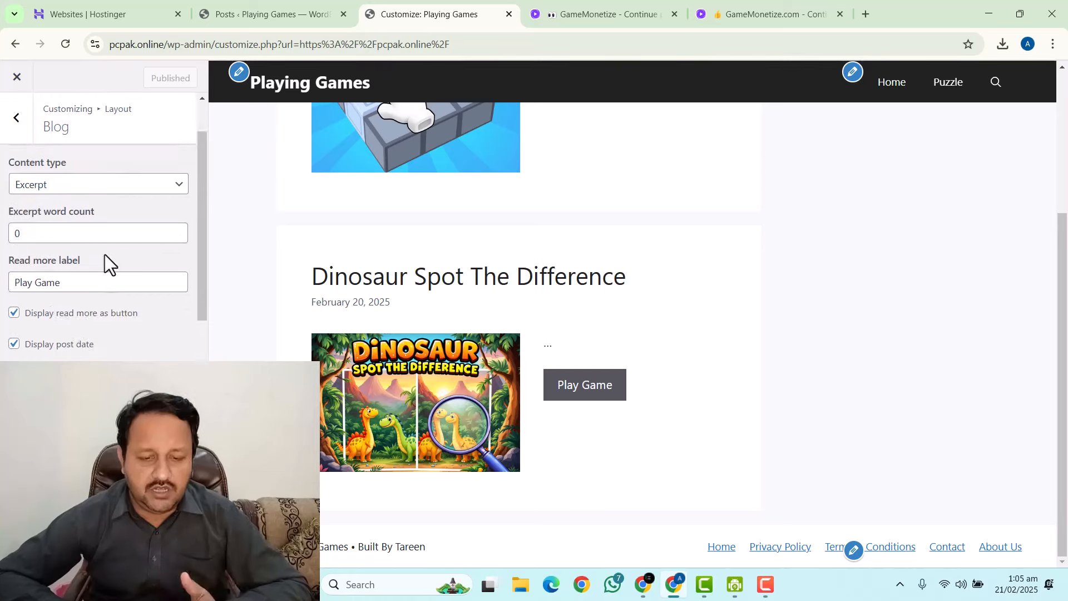
In Layout > Sidebars, set site-wide, blog and single post sidebar layouts to Content (no sidebars).
click(14, 118)
click(48, 349)
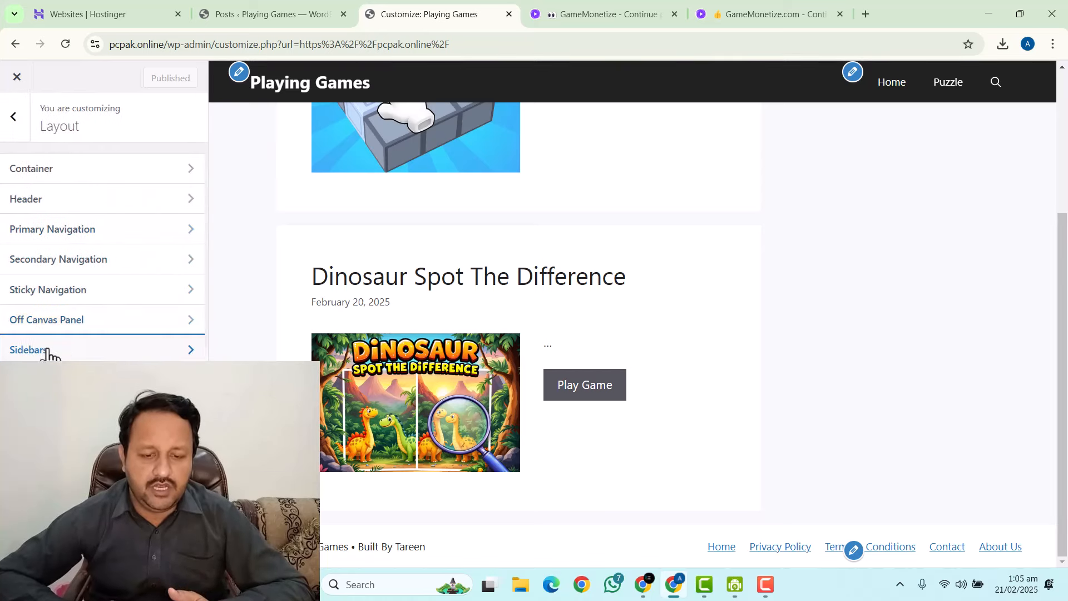
scroll(420, 255, up, 4)
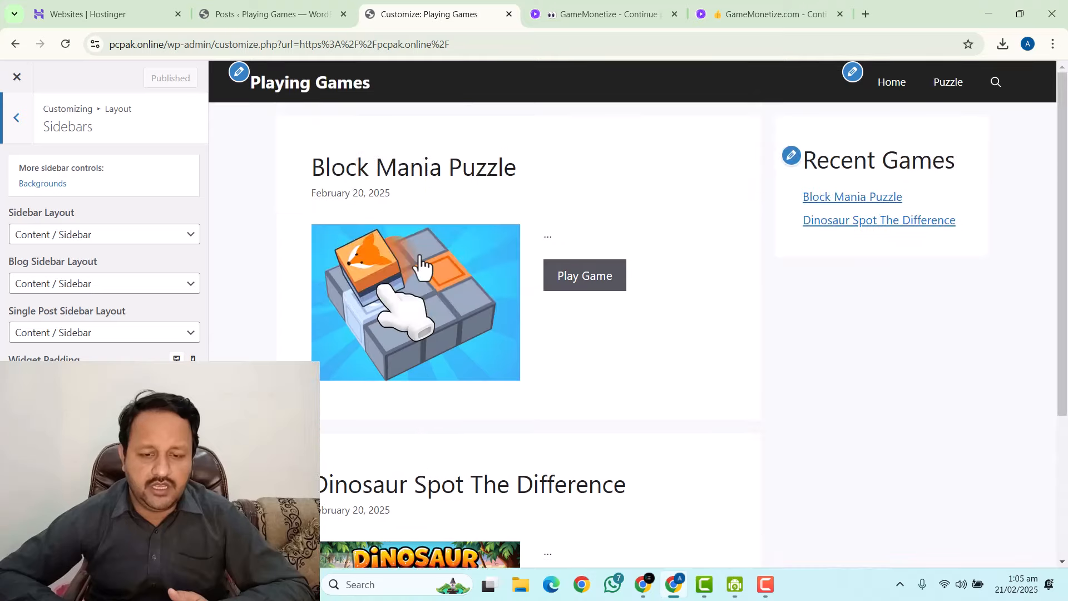
click(83, 235)
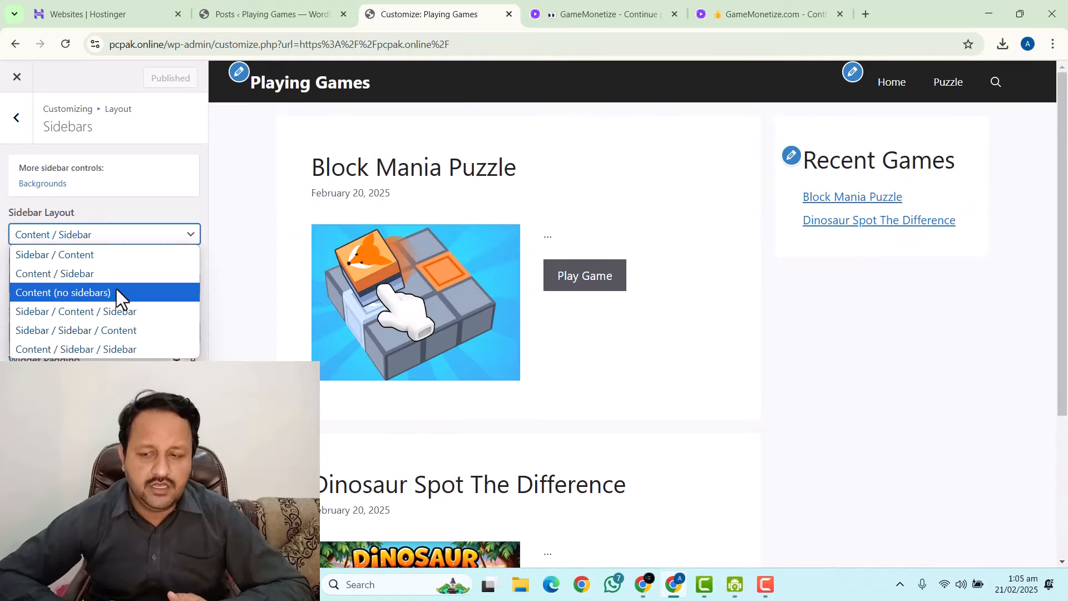
click(35, 296)
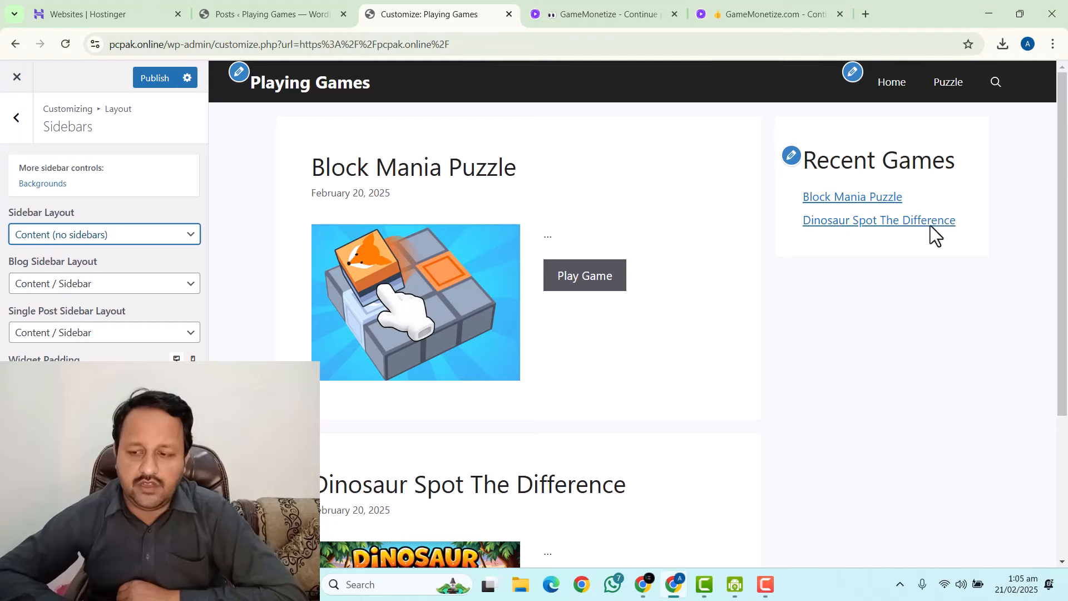
click(104, 285)
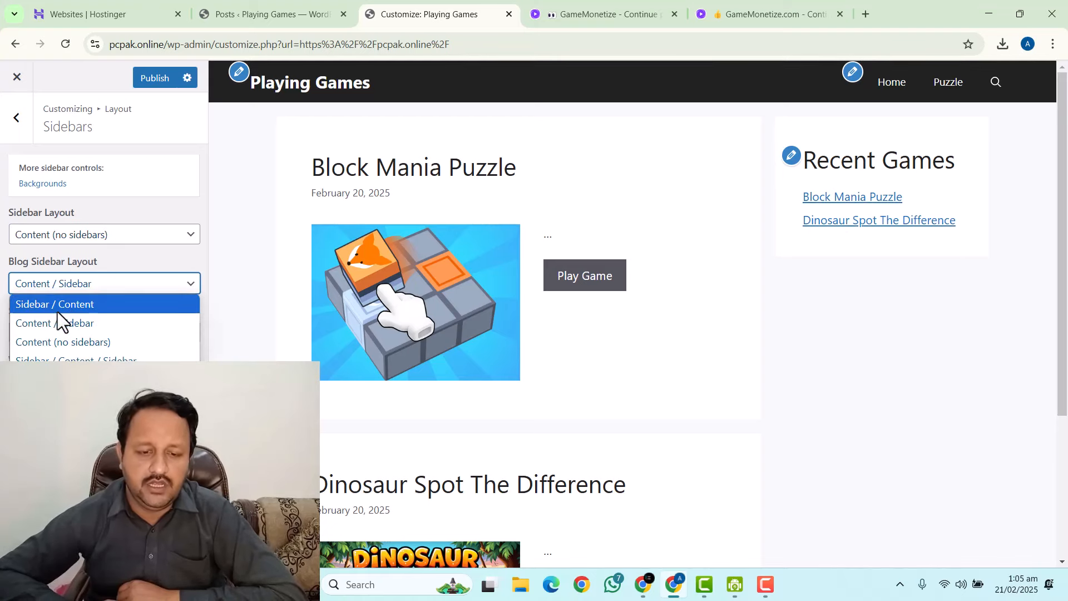
click(65, 342)
click(66, 333)
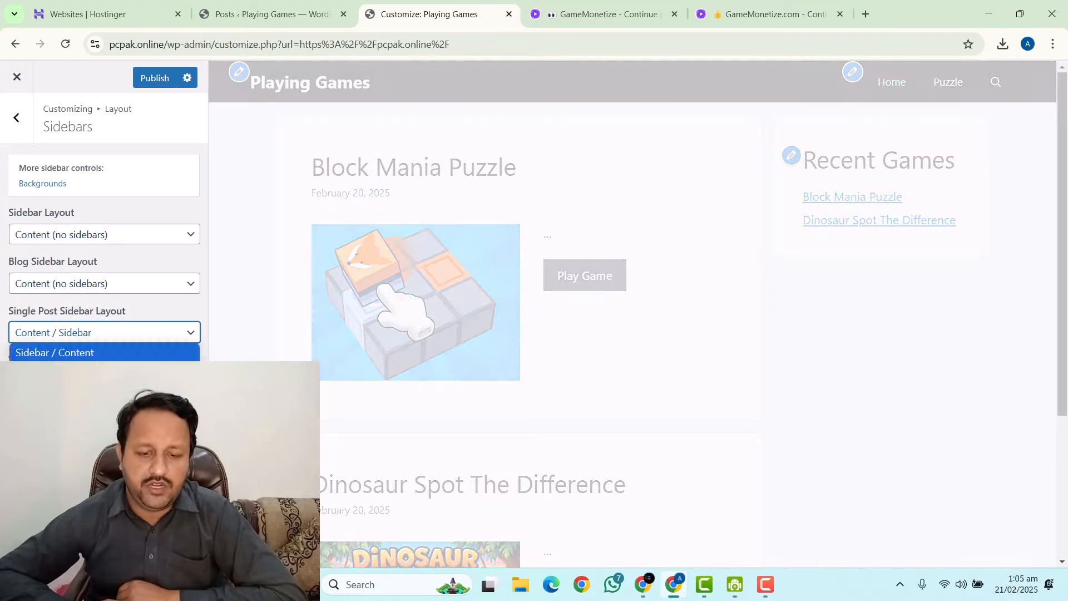
click(65, 371)
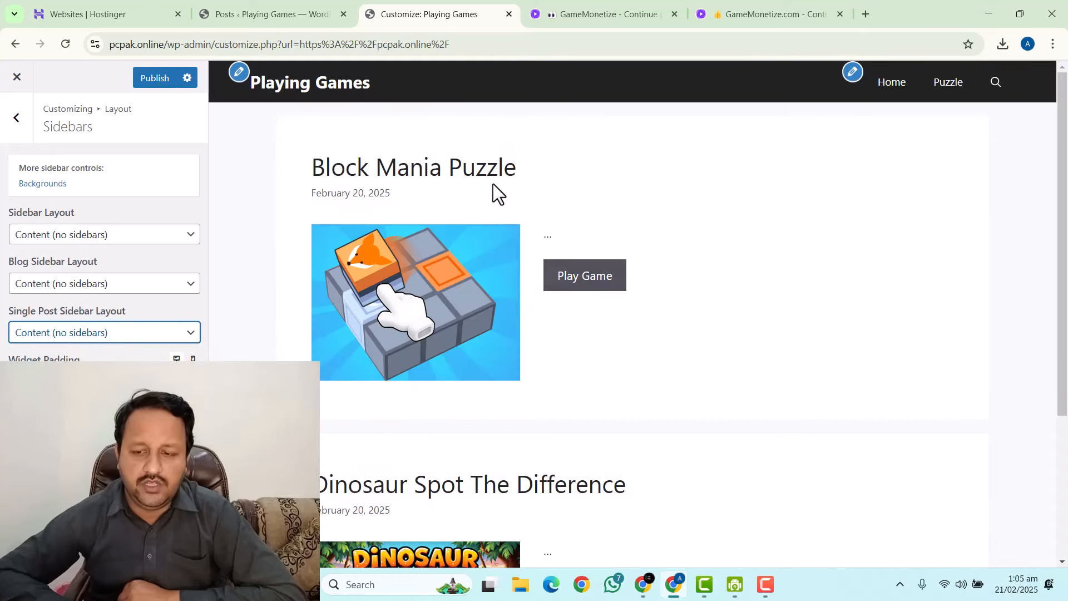
Review the sidebar layout choices, then set the blog page to Sidebar / Content / Sidebar.
click(59, 235)
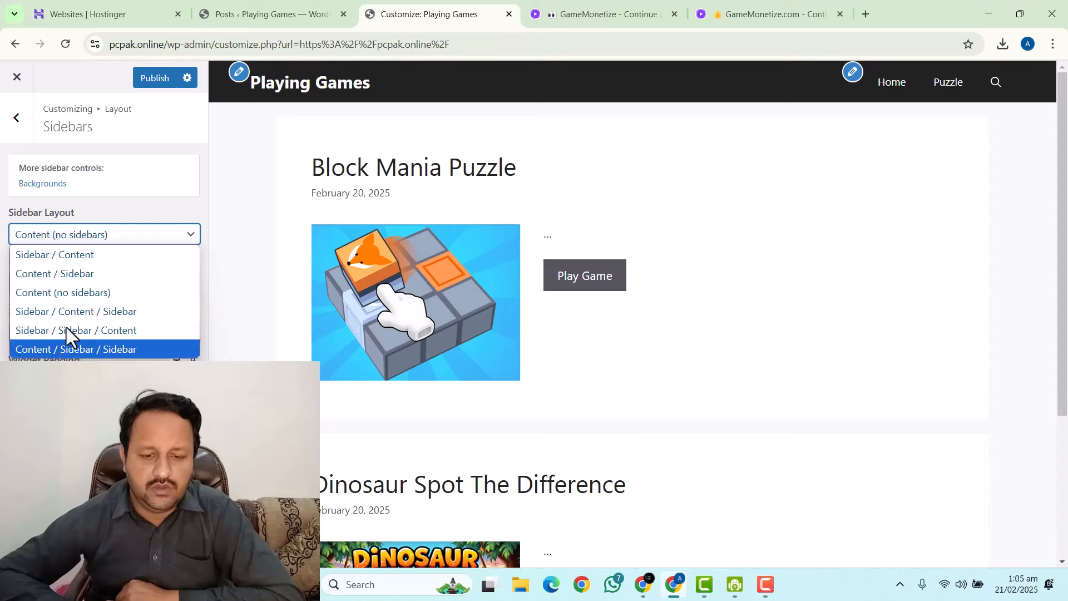
click(132, 186)
click(69, 281)
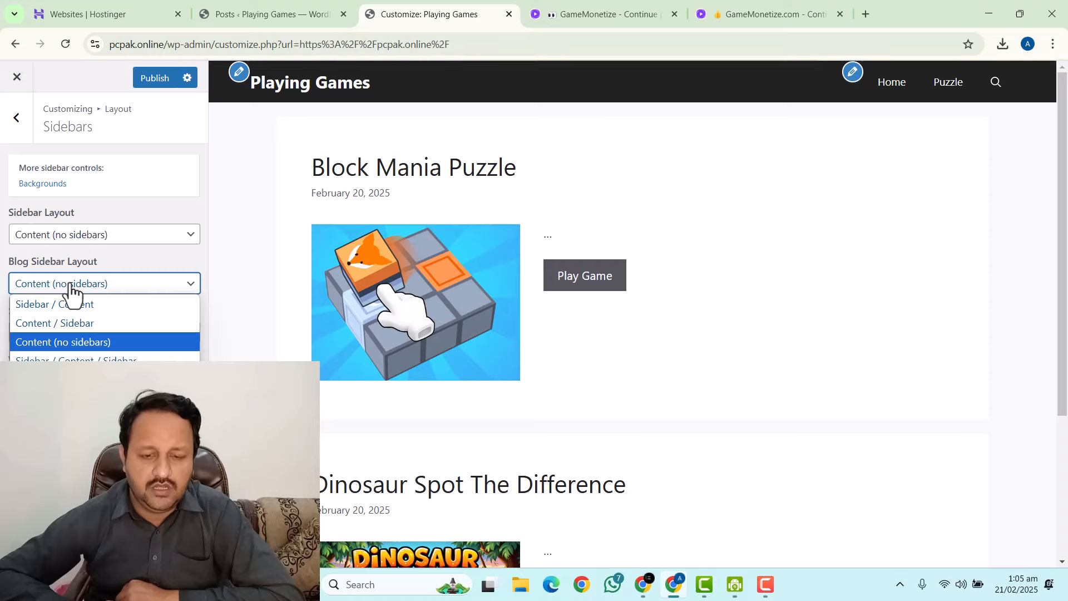
click(69, 283)
click(63, 333)
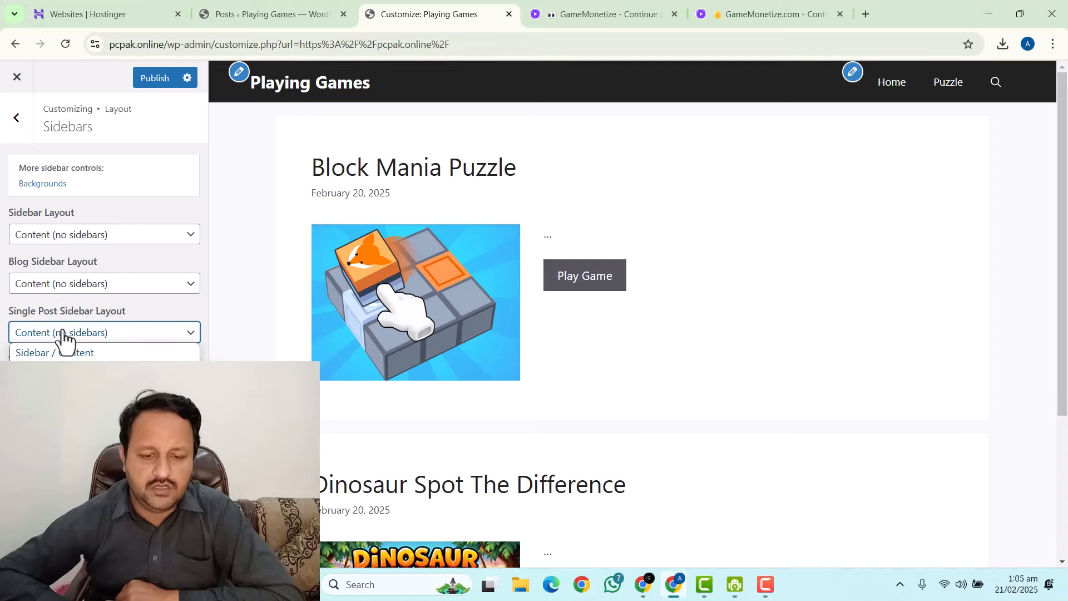
click(63, 332)
click(62, 289)
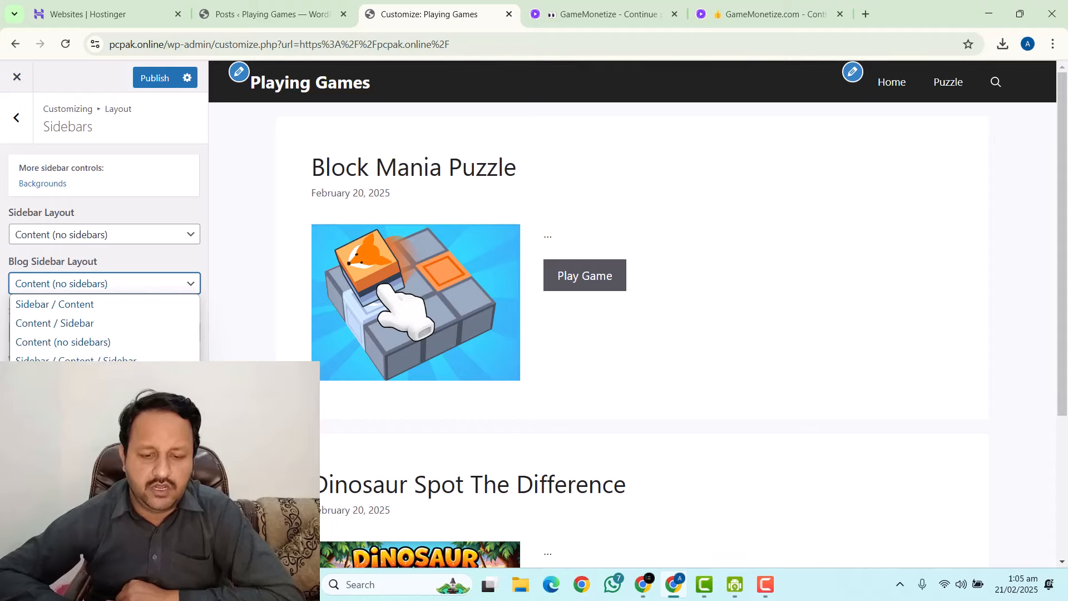
click(61, 359)
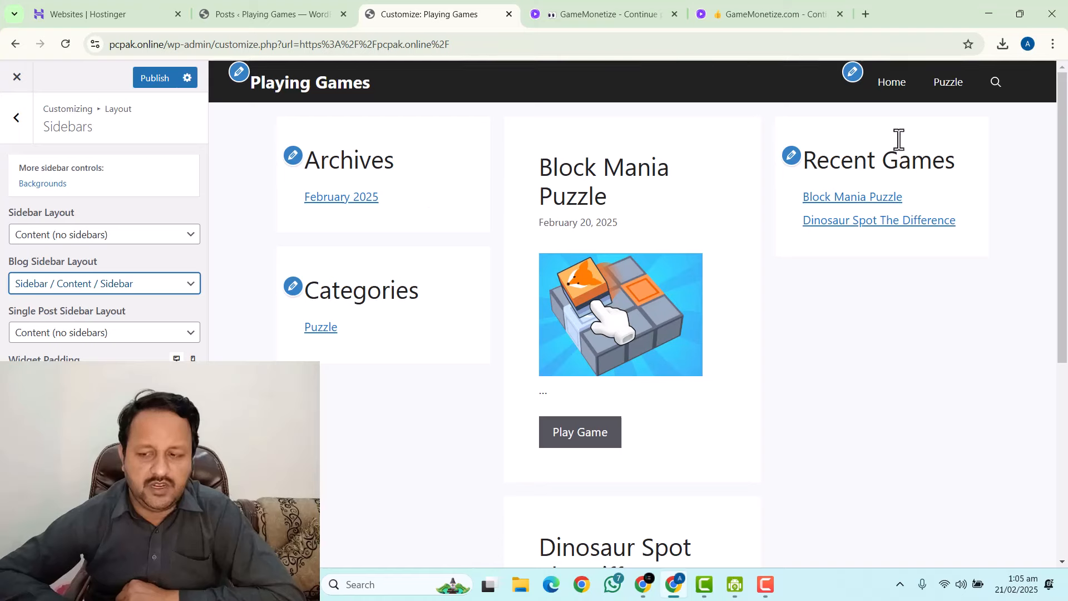
Try Sidebar / Content for the blog, site-wide and single post sidebar layouts.
click(61, 285)
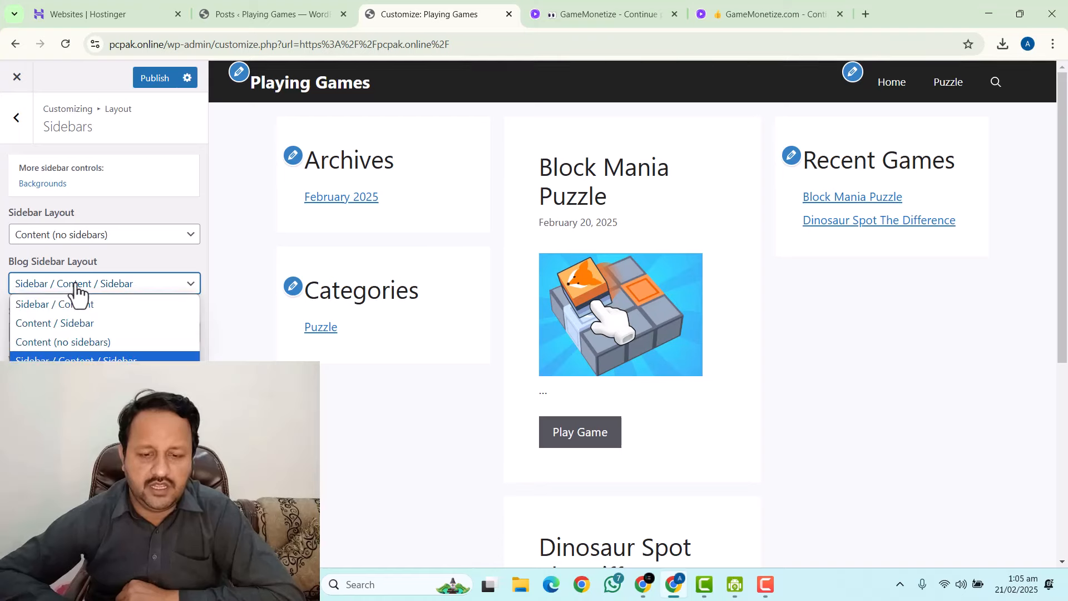
click(54, 308)
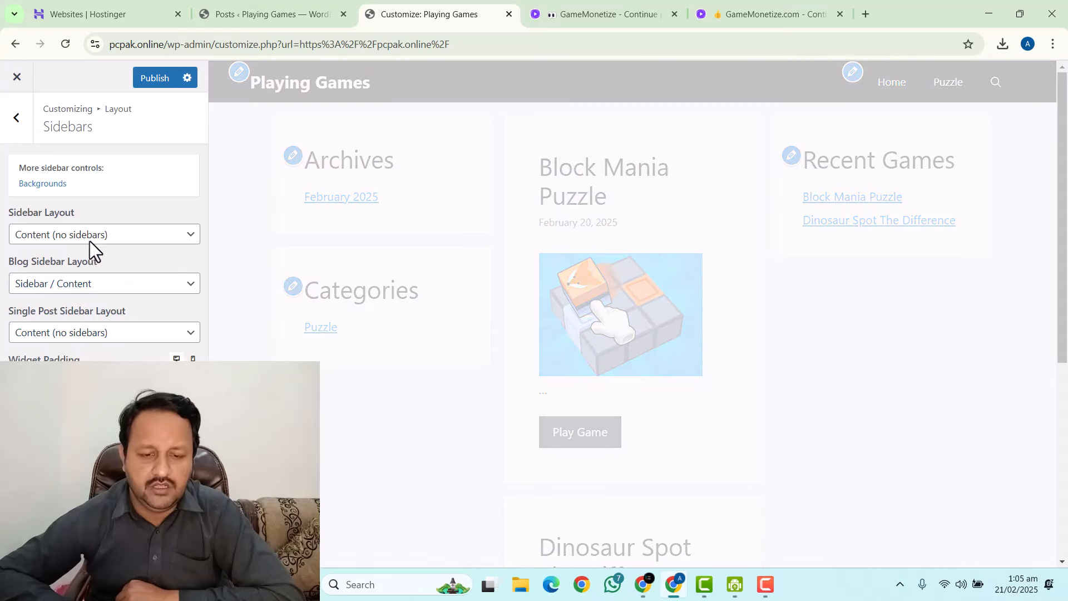
click(89, 242)
click(65, 262)
click(66, 333)
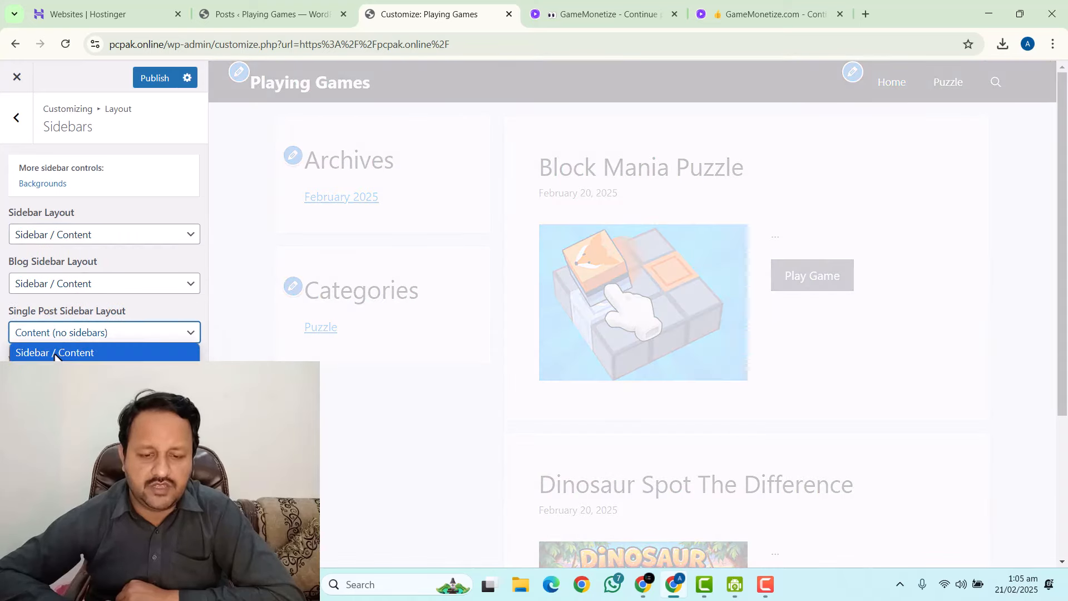
click(57, 351)
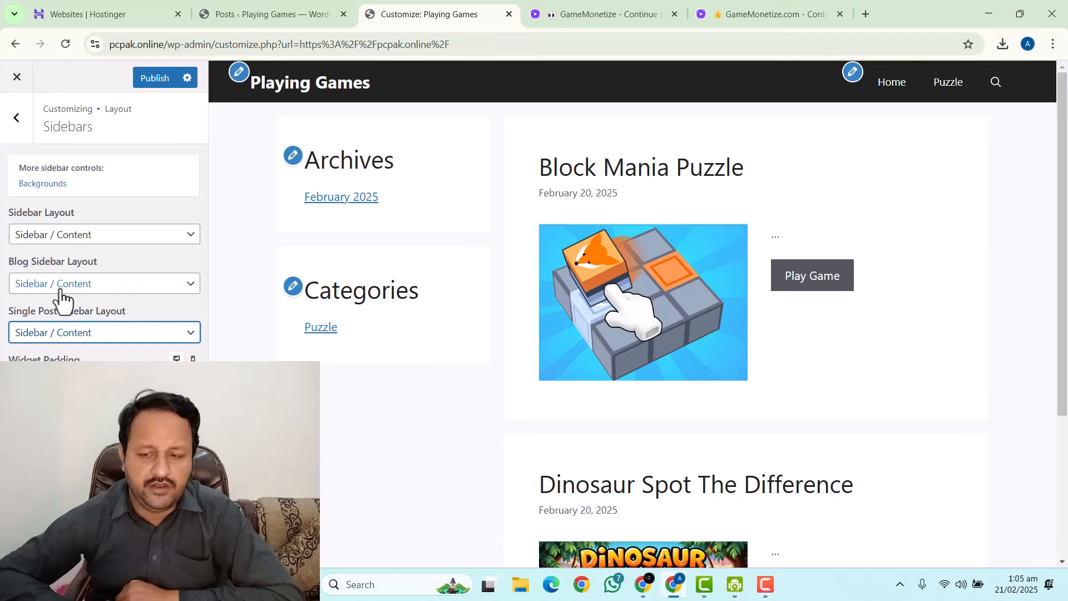
Set site-wide, blog and single post sidebar layouts to Content / Sidebar and publish.
click(72, 232)
click(61, 274)
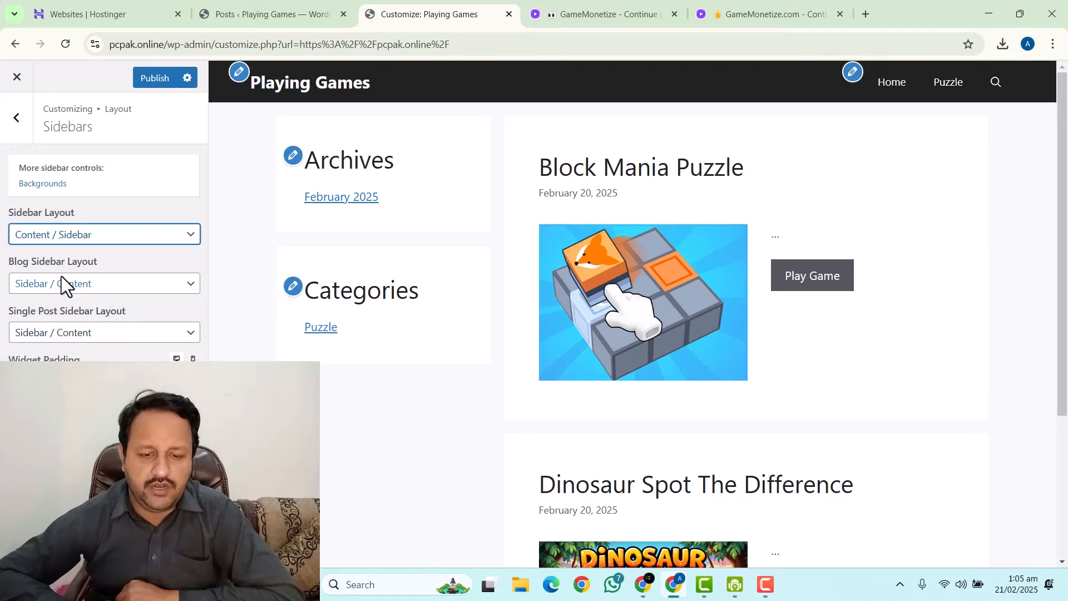
click(58, 287)
click(48, 322)
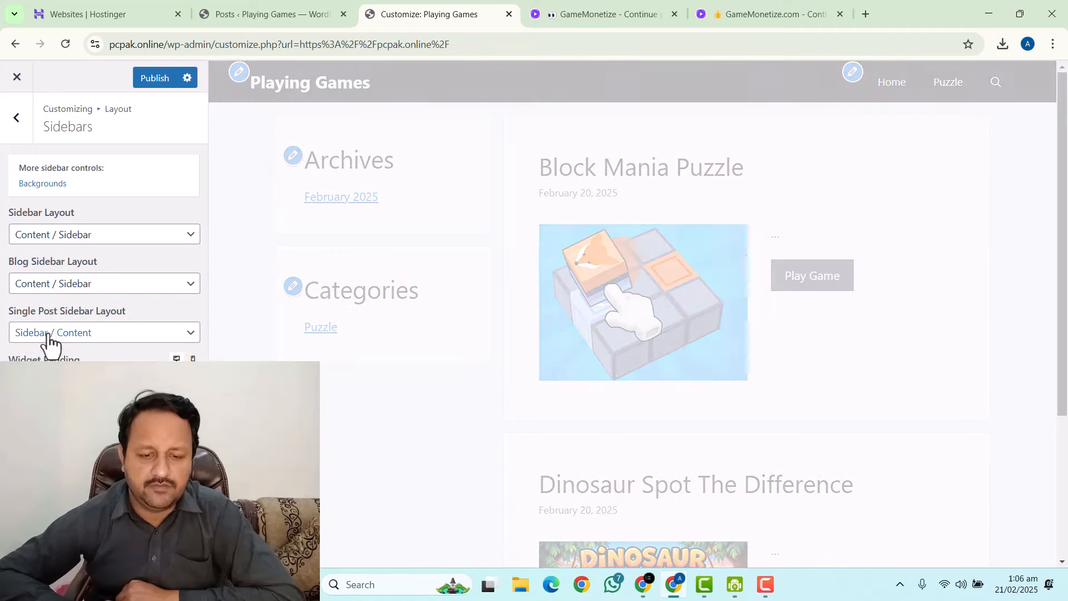
click(48, 334)
click(48, 371)
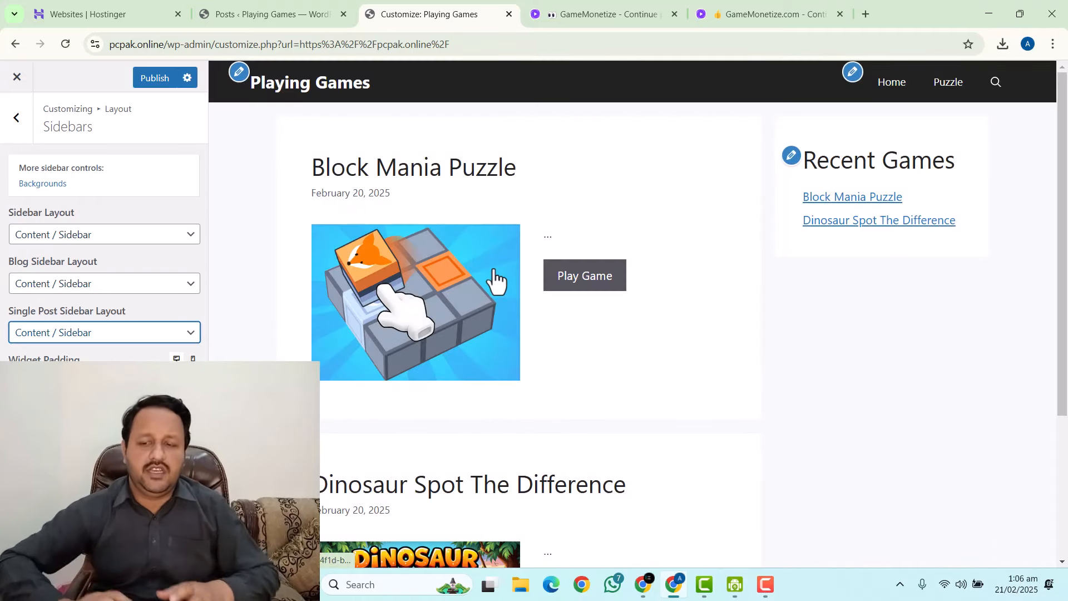
click(146, 81)
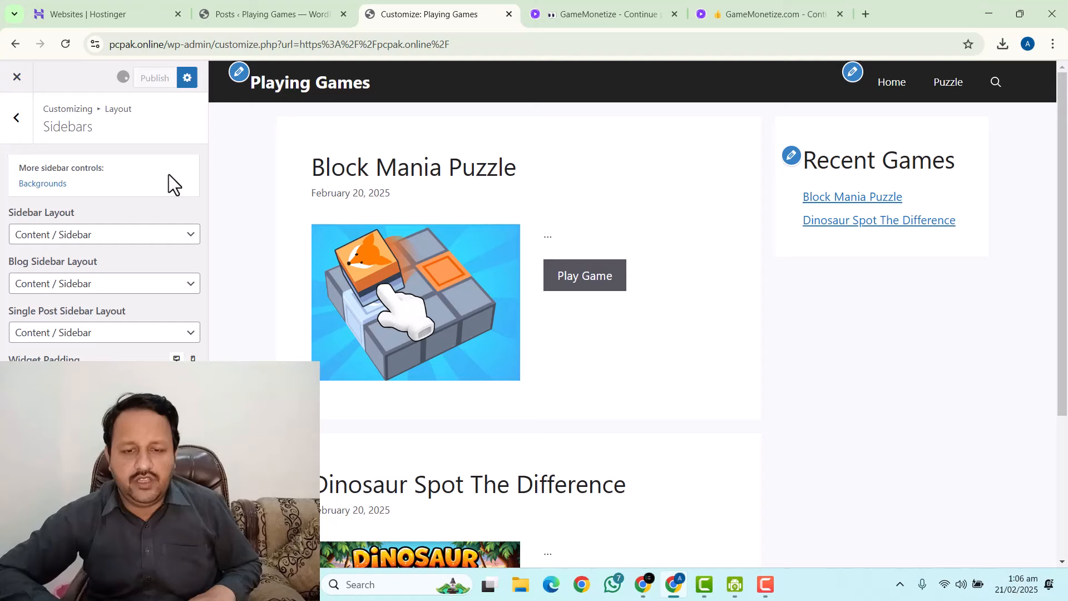
Close the Customizer and browse the live homepage with Recent Games on the right.
click(17, 78)
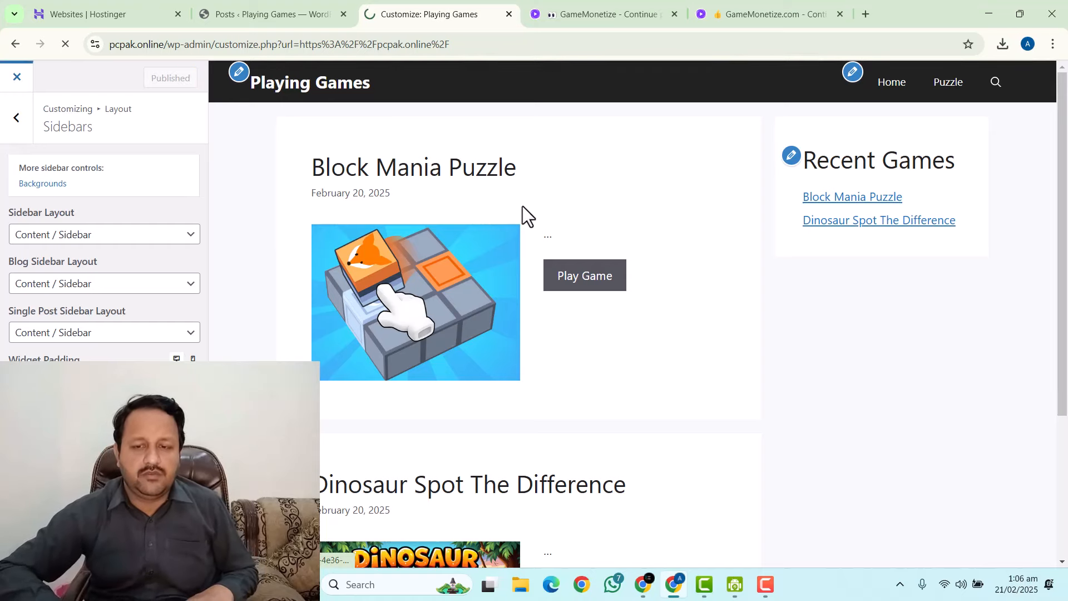
scroll(475, 258, down, 4)
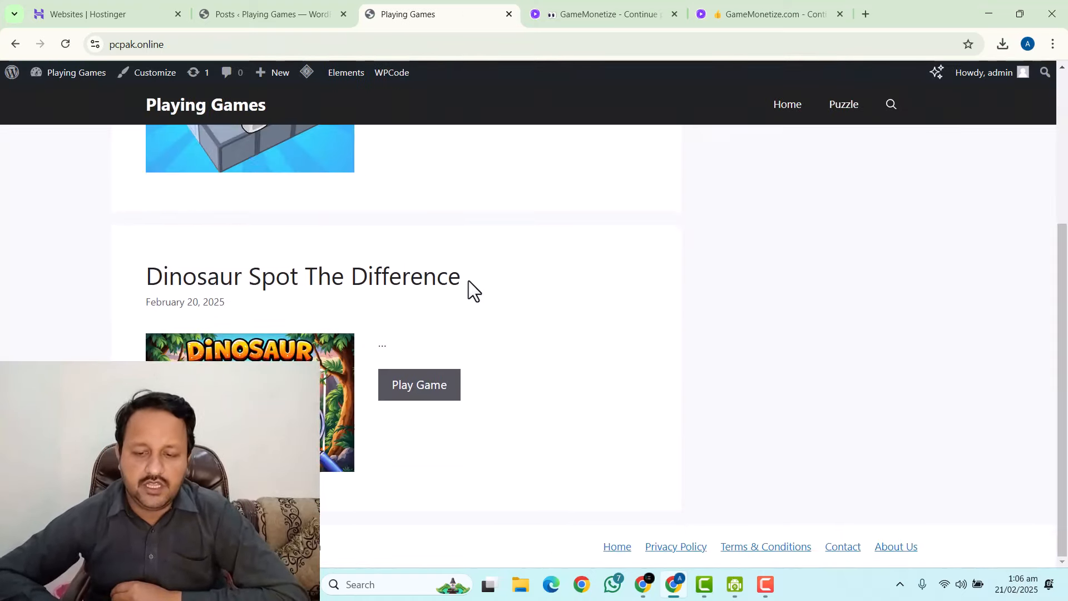
scroll(468, 285, up, 4)
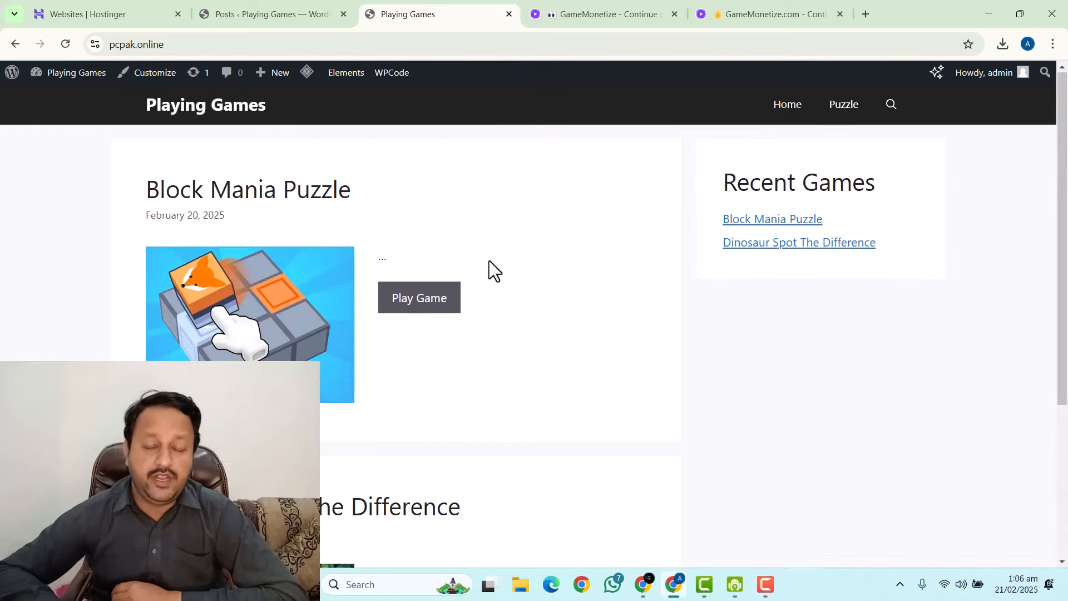